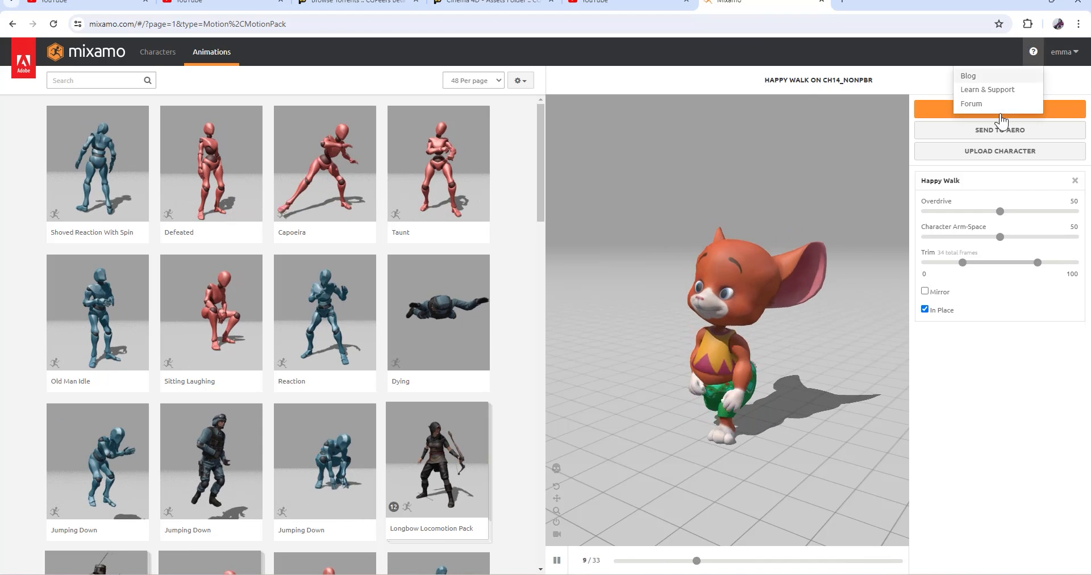
# Switch to Cinema 4D and view the animated mouse character from the side with nothing selected
pyautogui.click(1025, 2)
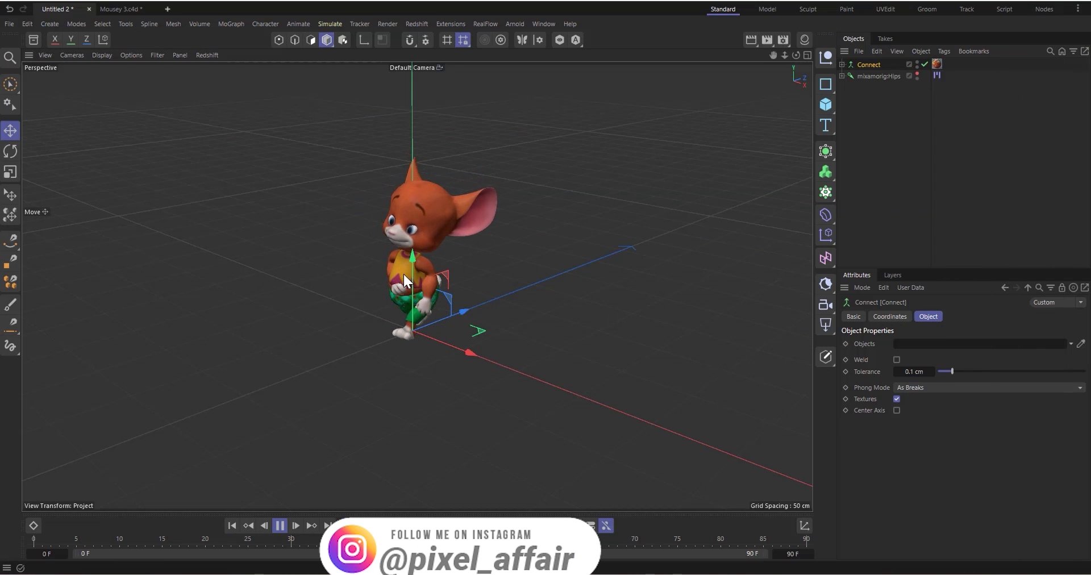
pyautogui.moveTo(797, 54); pyautogui.dragTo(387, 165)
pyautogui.scroll(2, 418, 257)
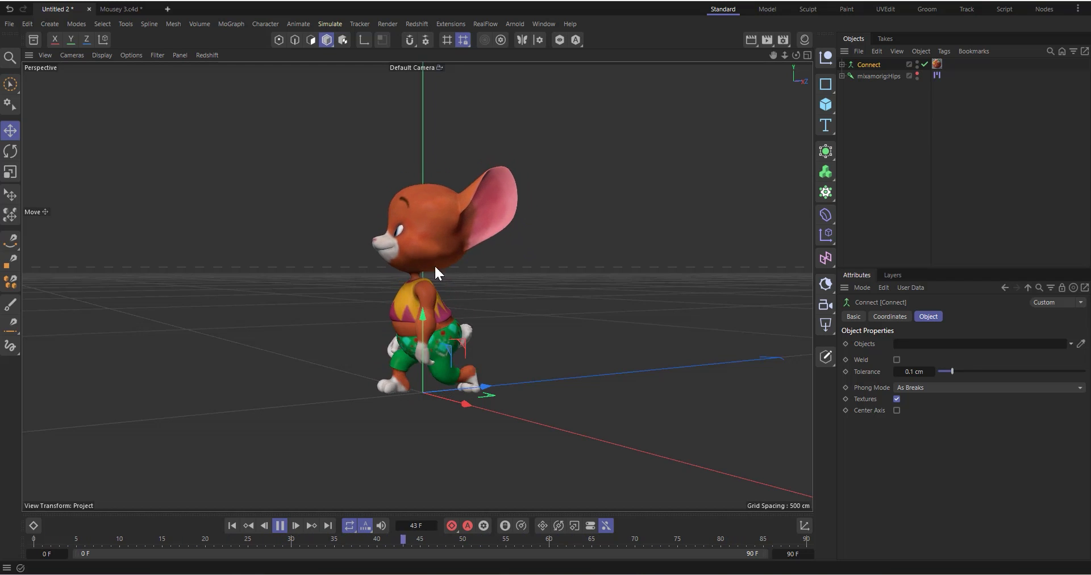
pyautogui.click(873, 152)
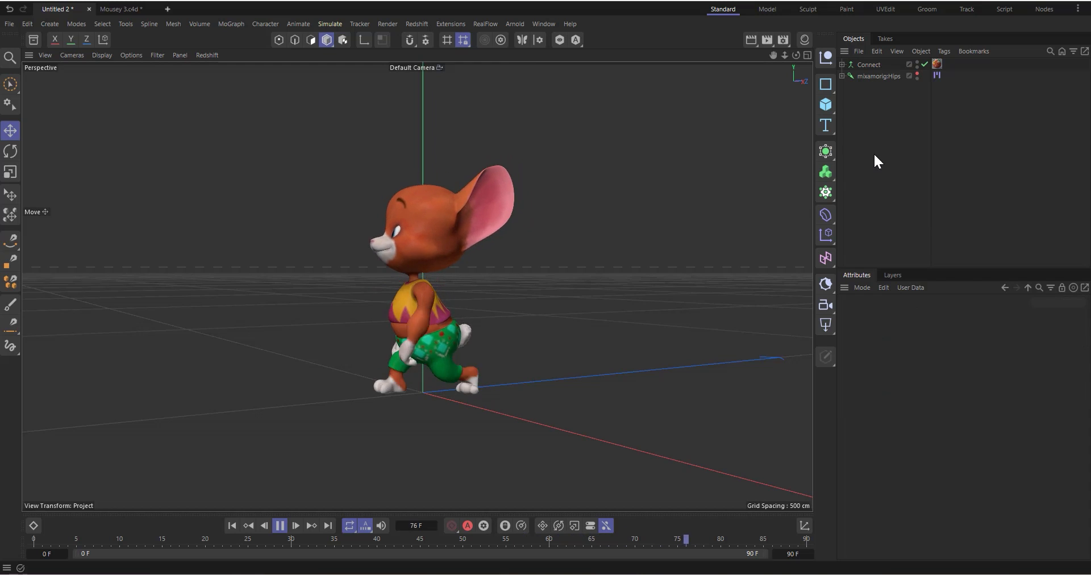
# Add an Object Group from the asset library's favorites to the scene
pyautogui.click(34, 40)
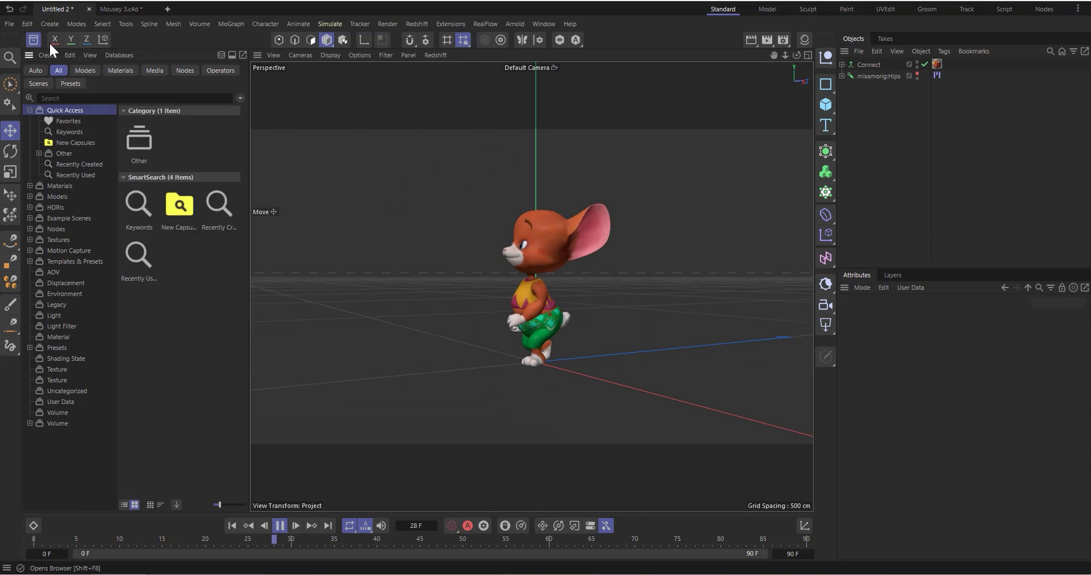
pyautogui.click(68, 121)
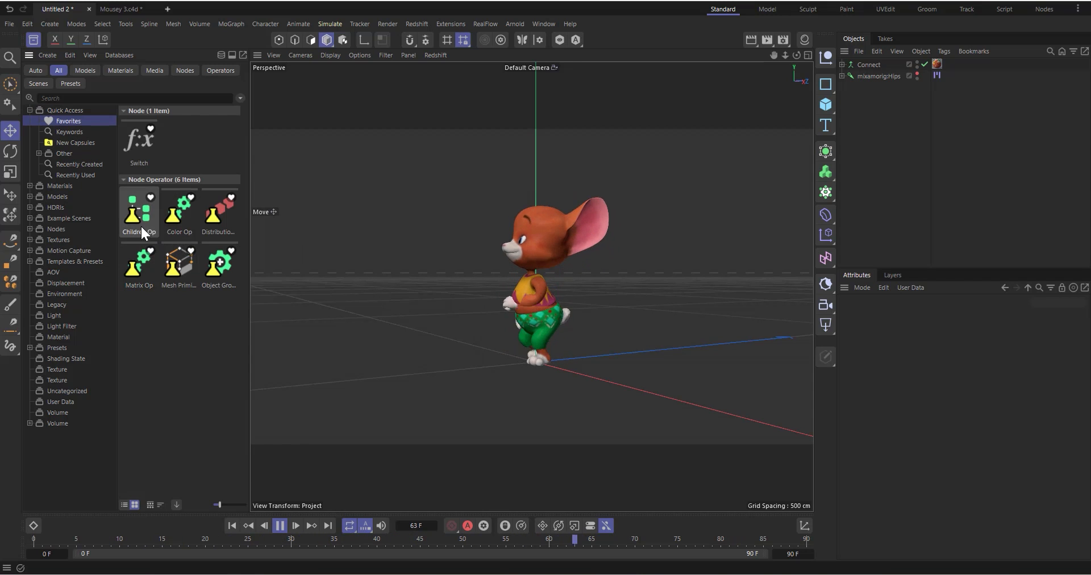
pyautogui.moveTo(209, 266); pyautogui.dragTo(854, 140)
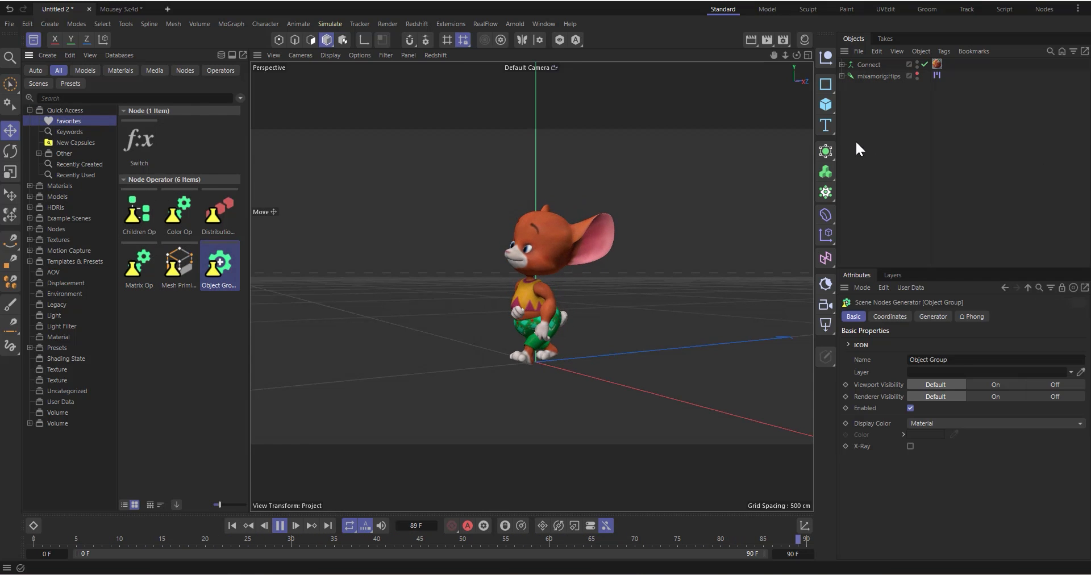
pyautogui.click(41, 40)
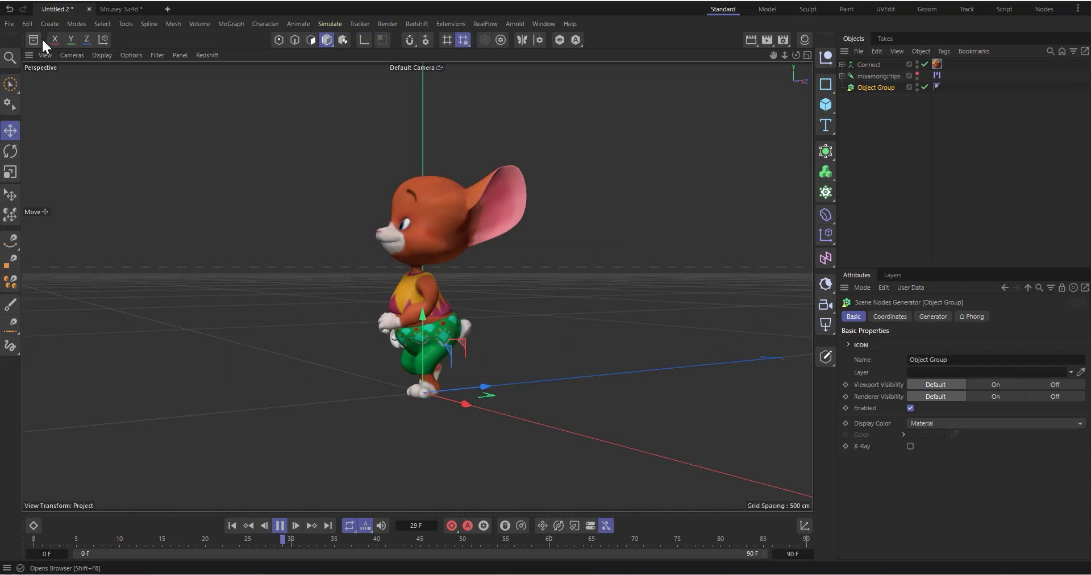
# Check the contents of the character's Connect object and make it a child of the Object Group
pyautogui.click(861, 65)
pyautogui.click(841, 64)
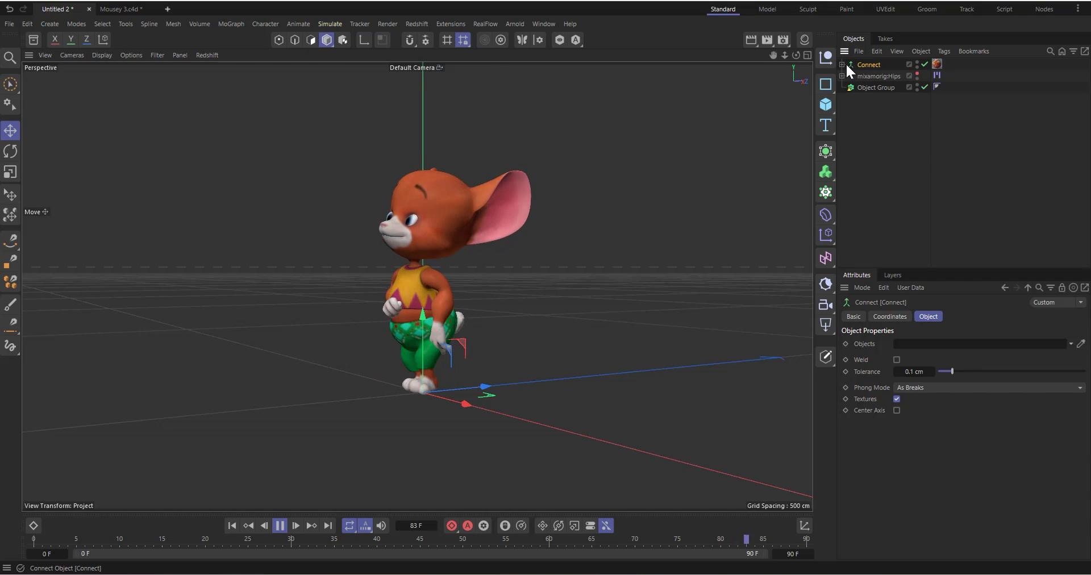
pyautogui.click(876, 74)
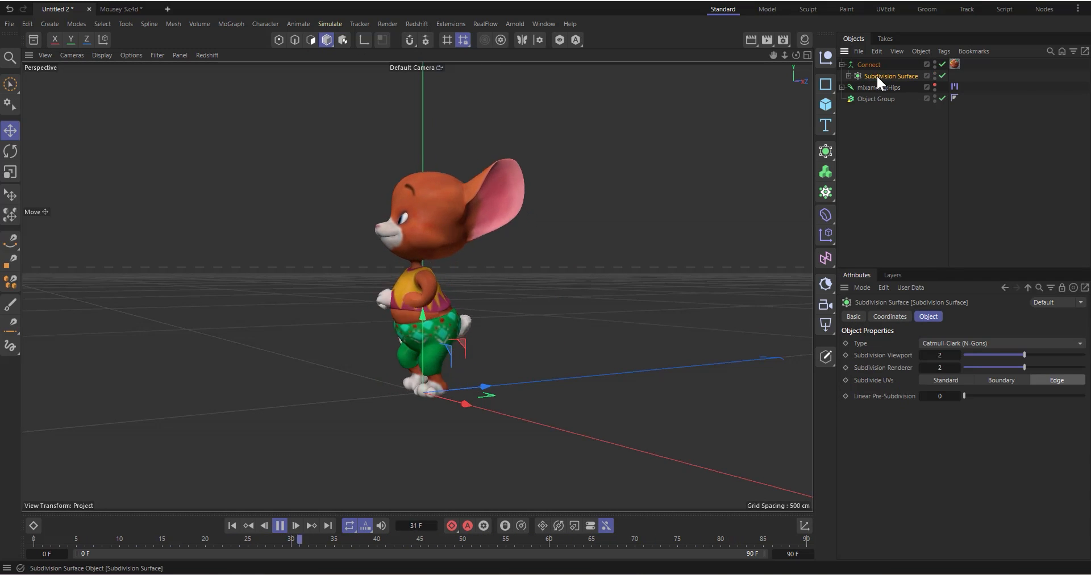
pyautogui.click(864, 65)
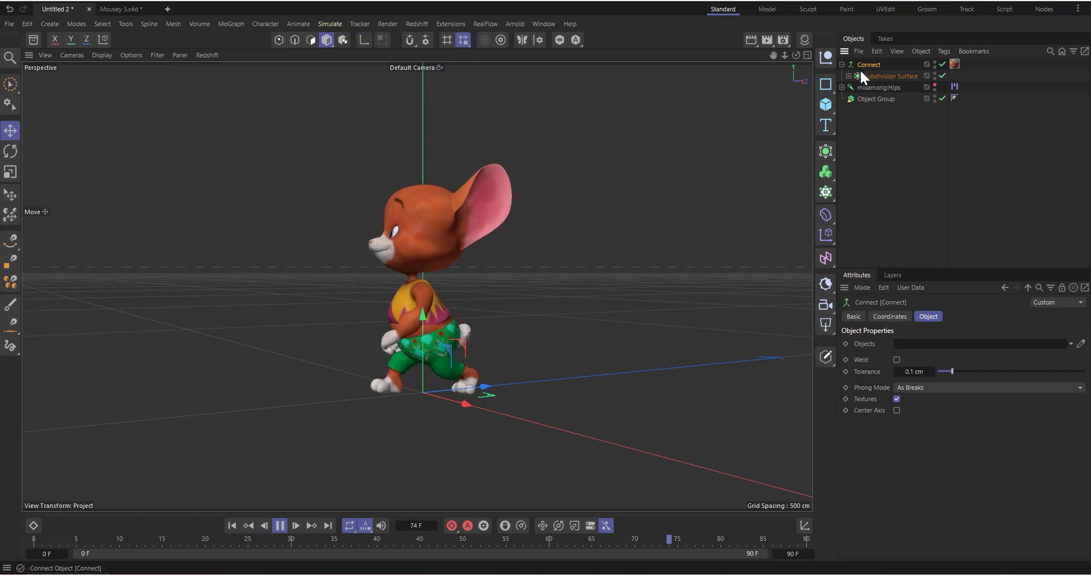
pyautogui.click(842, 65)
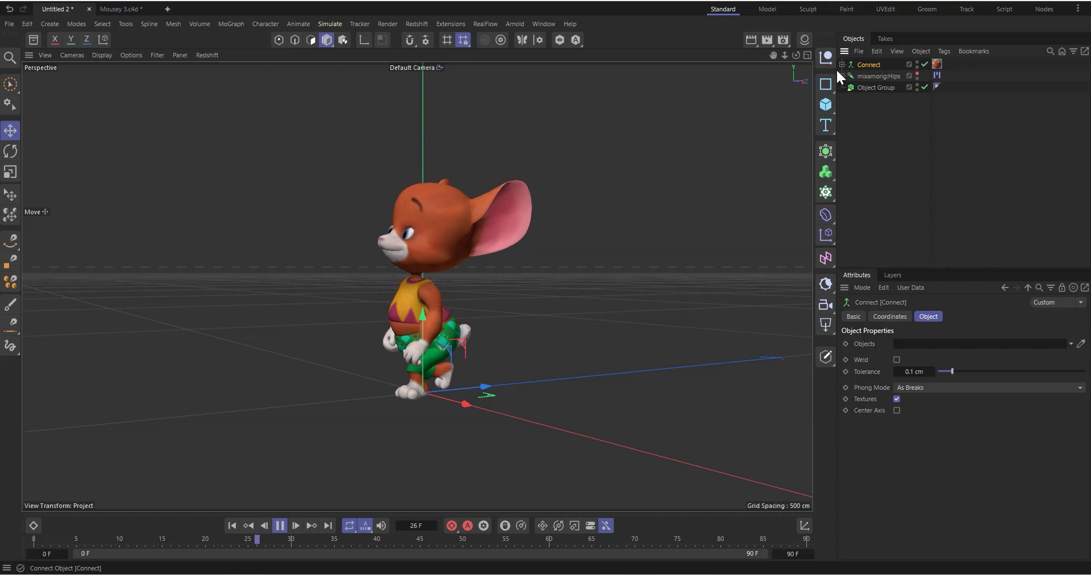
pyautogui.moveTo(862, 63); pyautogui.dragTo(889, 93)
# Open the Object Group's node graph and dock the Node Editor below the viewport with slightly more height
pyautogui.doubleClick(851, 76)
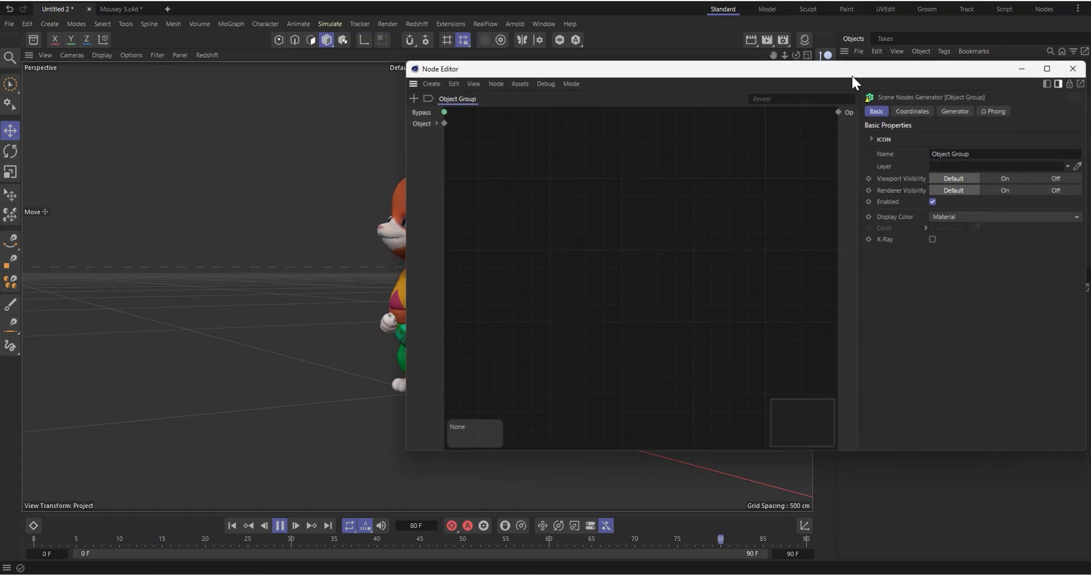
pyautogui.moveTo(583, 66); pyautogui.dragTo(478, 82)
pyautogui.moveTo(312, 108); pyautogui.dragTo(53, 499)
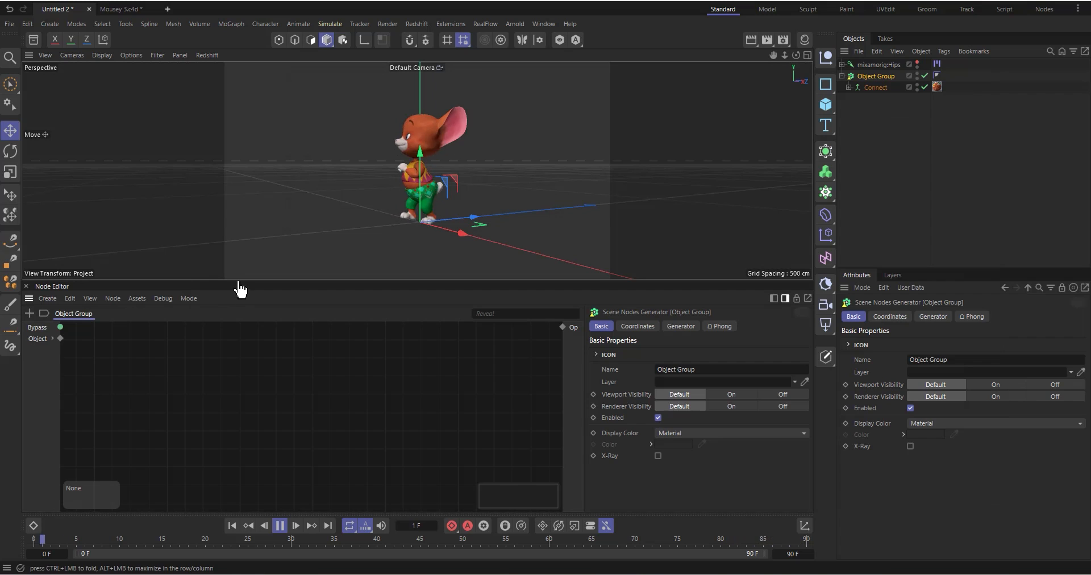
pyautogui.moveTo(243, 280); pyautogui.dragTo(247, 251)
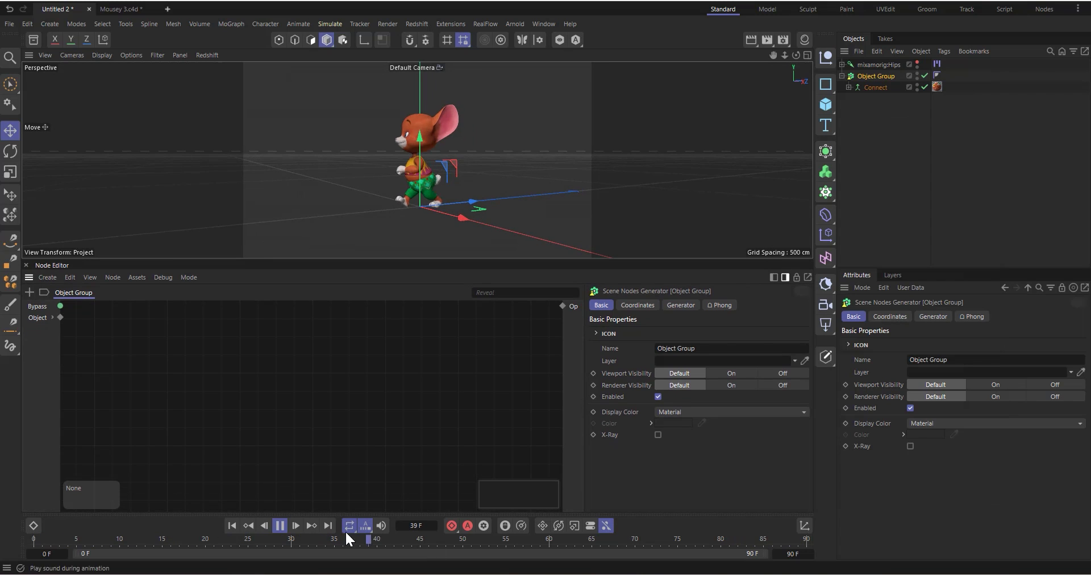
# Pause the animation and add a Children Op node from the favorites to the Object Group graph
pyautogui.click(279, 525)
pyautogui.doubleClick(231, 345)
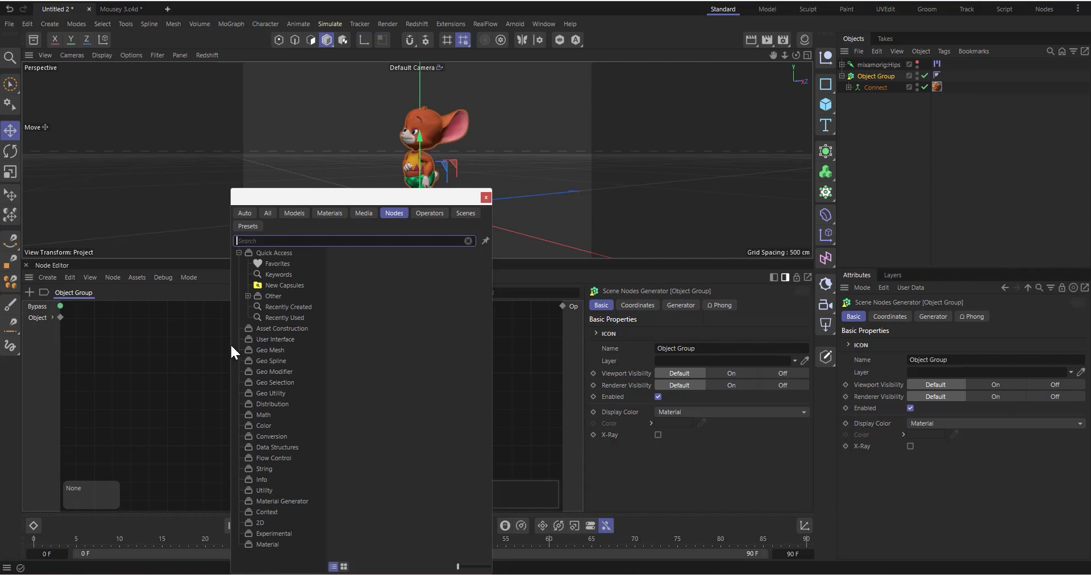
pyautogui.click(275, 264)
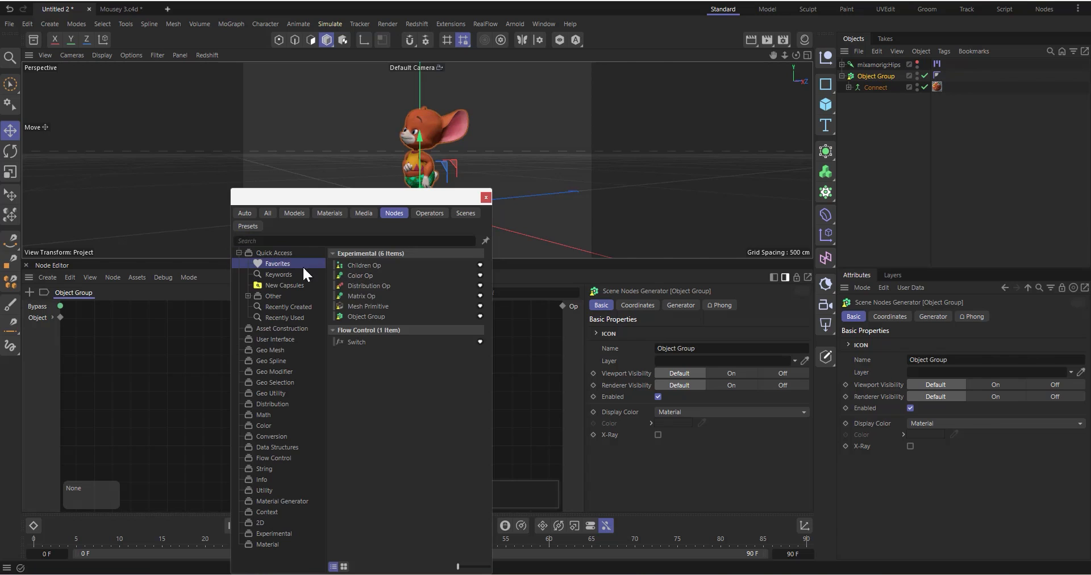
pyautogui.moveTo(364, 265); pyautogui.dragTo(152, 359)
pyautogui.moveTo(152, 359); pyautogui.dragTo(186, 337)
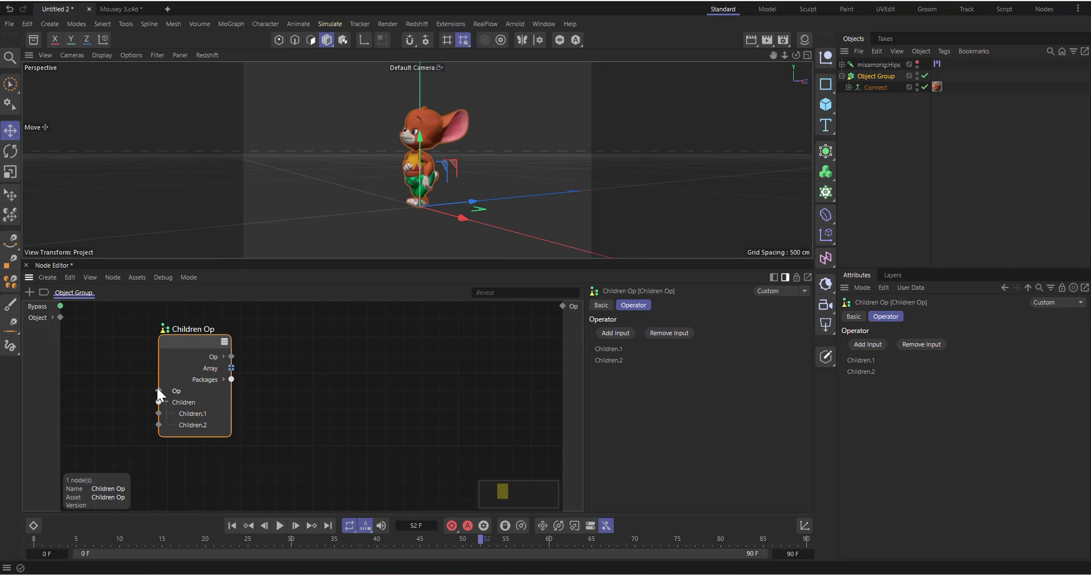
# Connect the group's Object input to the Op port of Children Op and expose its Children port as a new group input
pyautogui.moveTo(157, 388); pyautogui.dragTo(60, 317)
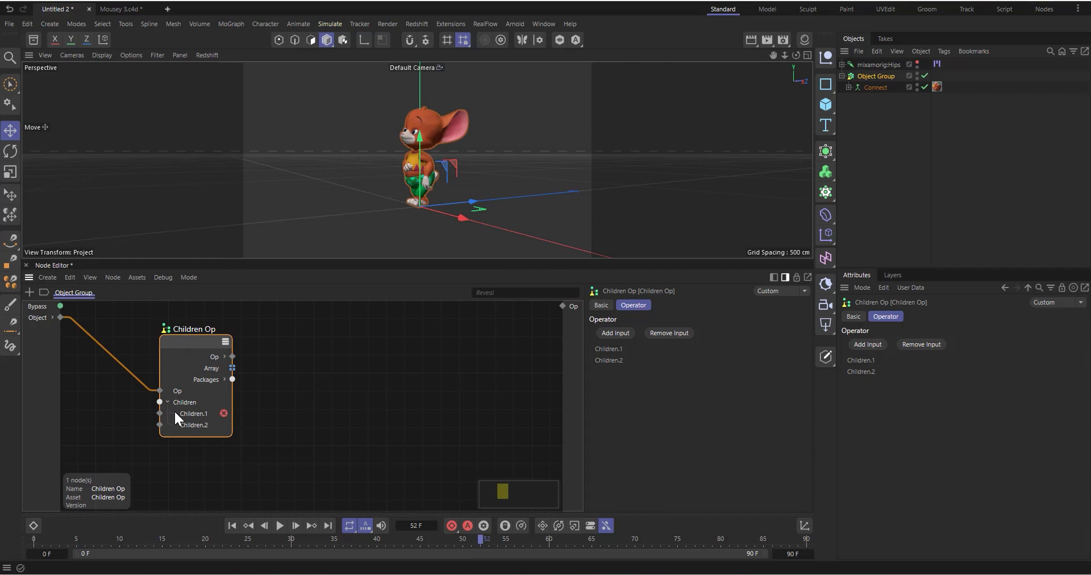
pyautogui.rightClick(54, 342)
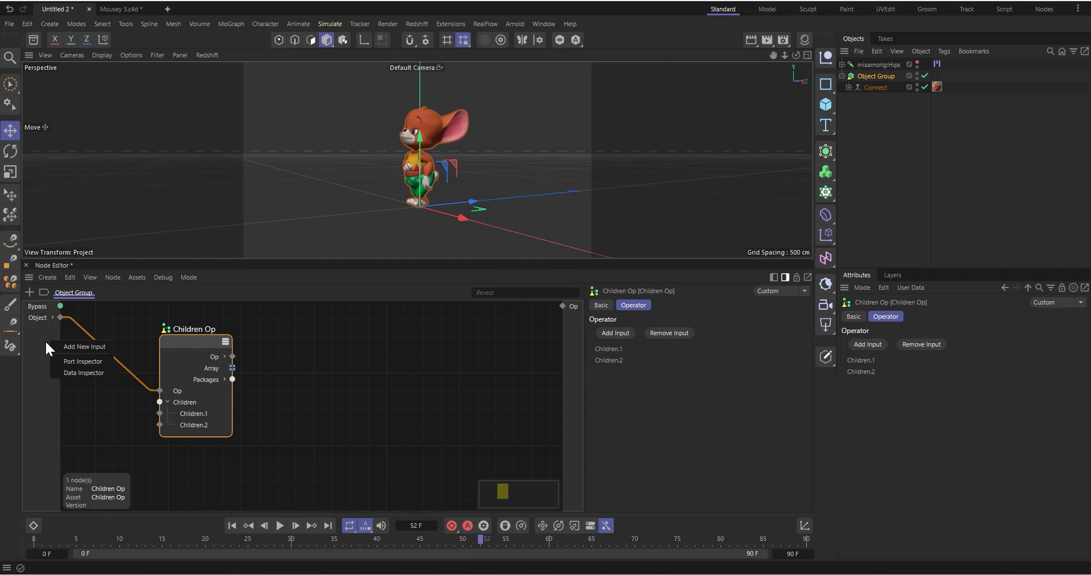
pyautogui.click(77, 346)
# Set the Scene Port Mode of the Children input to Object in the group's resource settings
pyautogui.rightClick(49, 370)
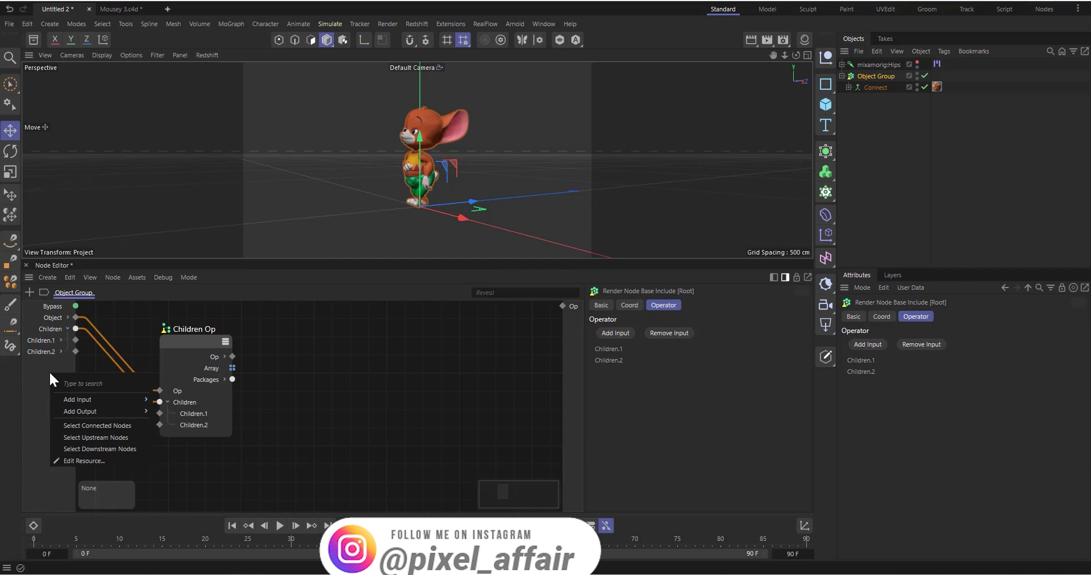
pyautogui.click(90, 460)
pyautogui.click(35, 105)
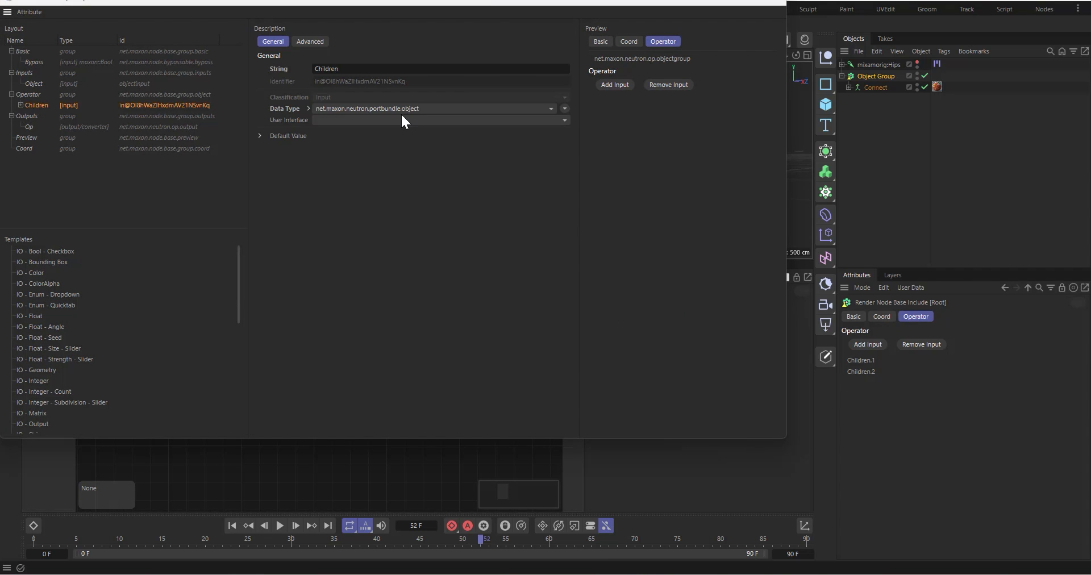
pyautogui.click(307, 41)
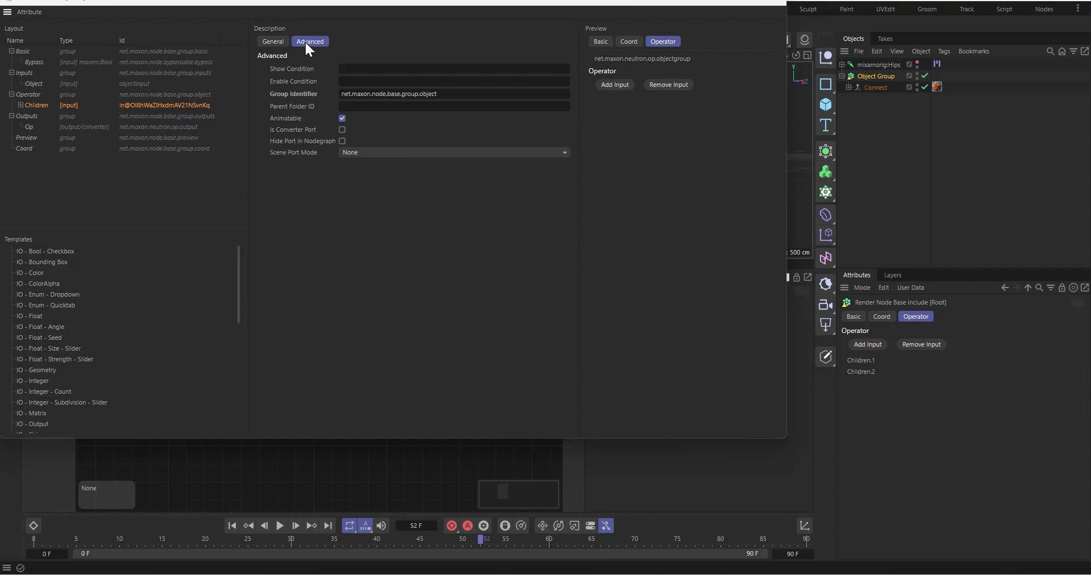
pyautogui.click(357, 152)
pyautogui.click(371, 179)
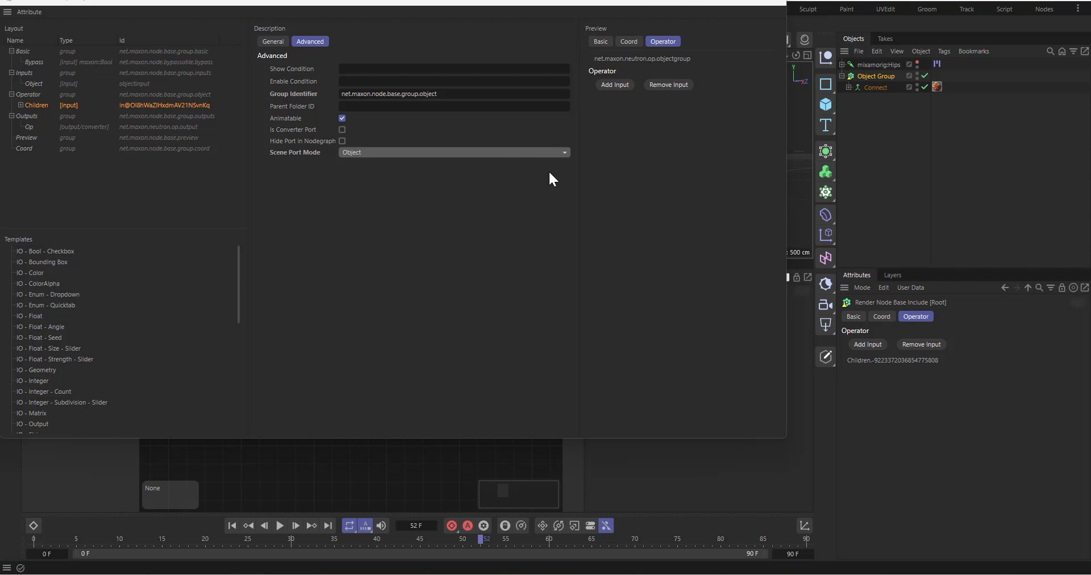
pyautogui.click(774, 5)
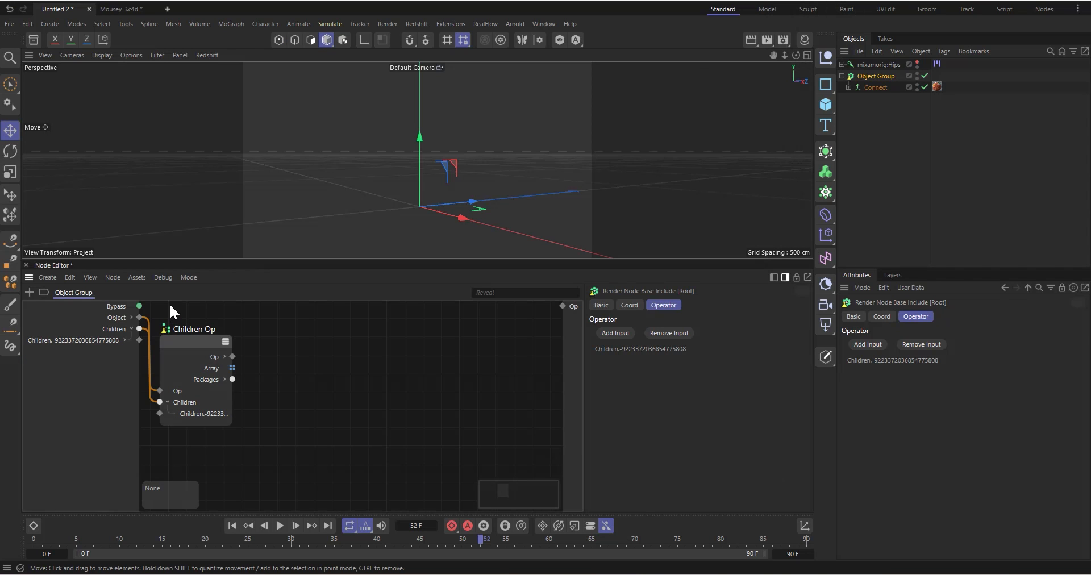
# Move the Children Op node out of the way and add a Distribution Op node from the favorites
pyautogui.moveTo(189, 339); pyautogui.dragTo(213, 287)
pyautogui.click(253, 315)
pyautogui.click(253, 315)
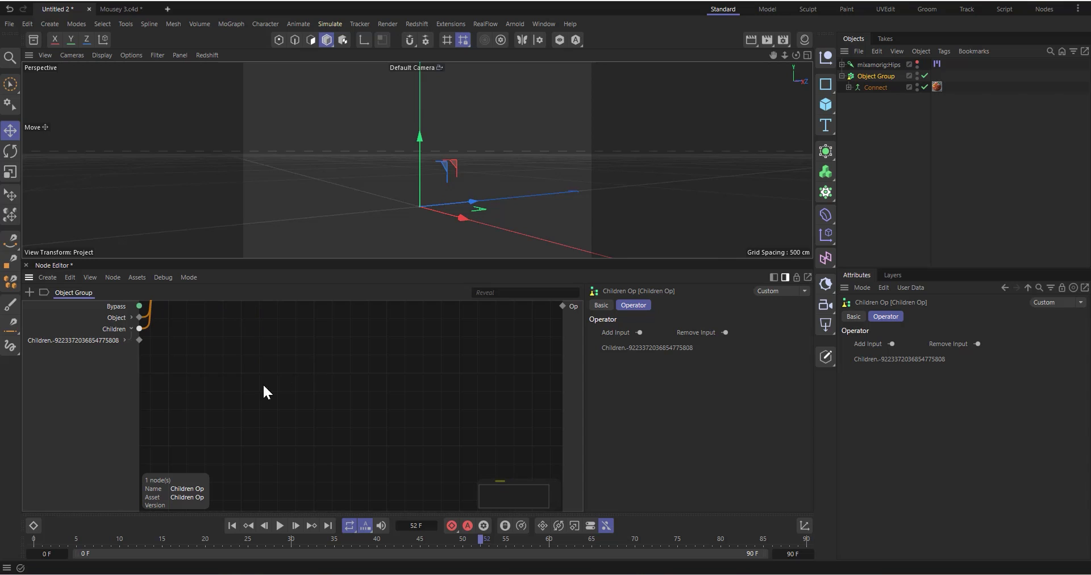
pyautogui.doubleClick(300, 376)
pyautogui.click(345, 263)
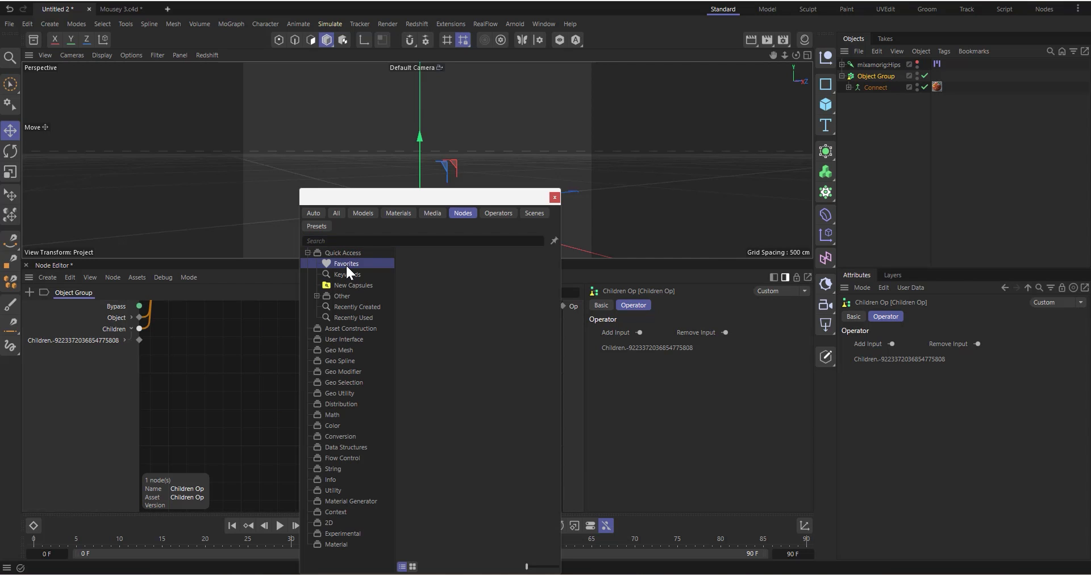
pyautogui.moveTo(436, 285); pyautogui.dragTo(343, 350)
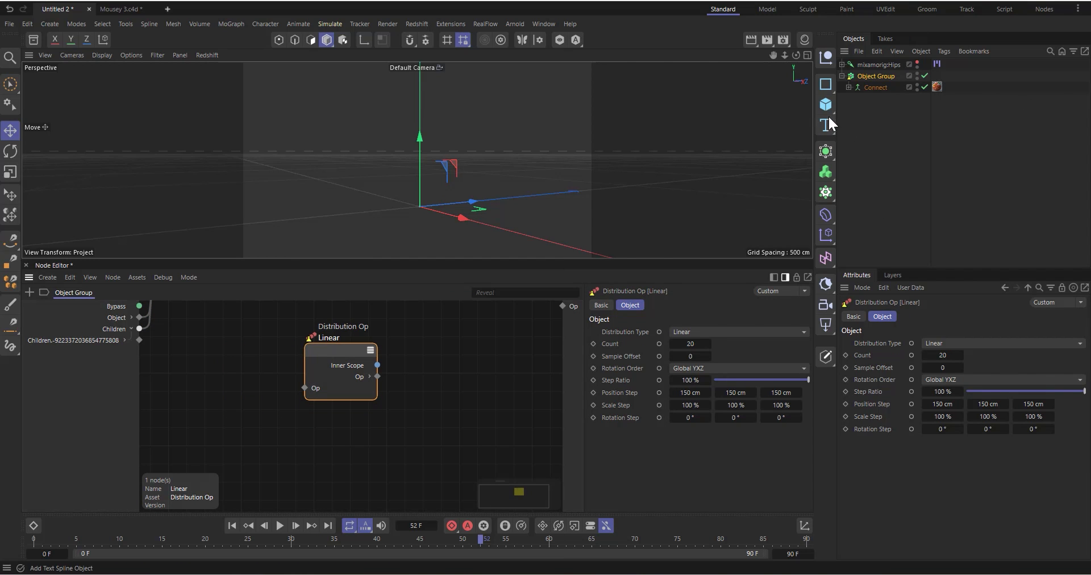
# Create a cube inside a new Connect object and place that Connect as the second child of the Object Group
pyautogui.moveTo(826, 101); pyautogui.dragTo(871, 121)
pyautogui.moveTo(860, 66); pyautogui.dragTo(880, 108)
pyautogui.moveTo(828, 158); pyautogui.dragTo(871, 260)
pyautogui.moveTo(864, 108)
pyautogui.mouseDown()
pyautogui.moveTo(864, 64)
pyautogui.moveTo(873, 106)
pyautogui.moveTo(868, 98)
pyautogui.mouseUp()
pyautogui.click(865, 64)
pyautogui.click(875, 76)
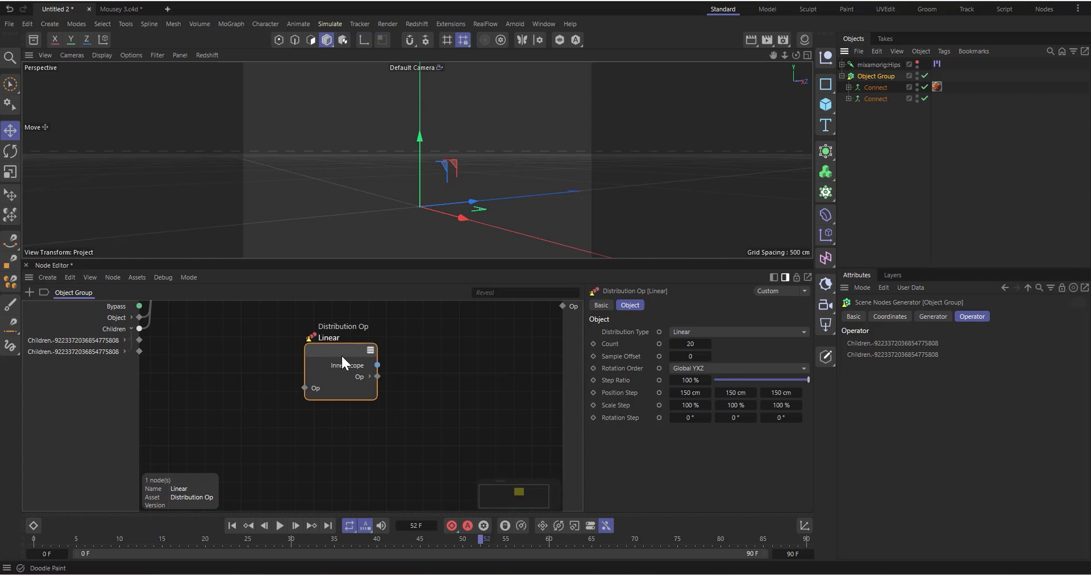
# Reposition the Distribution Op node and review its available distribution types
pyautogui.moveTo(342, 357); pyautogui.dragTo(316, 337)
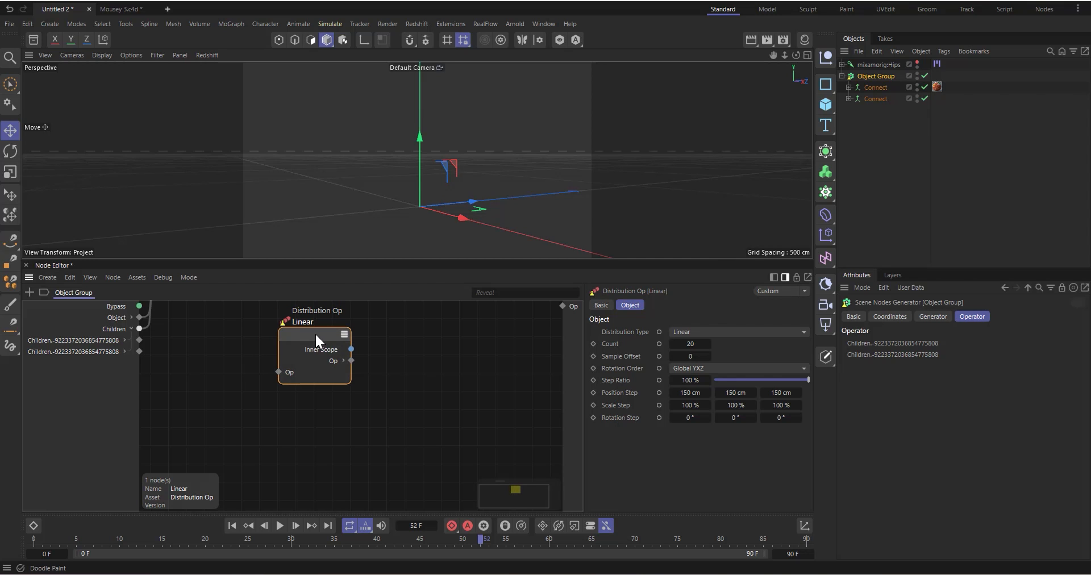
pyautogui.click(730, 333)
pyautogui.click(645, 317)
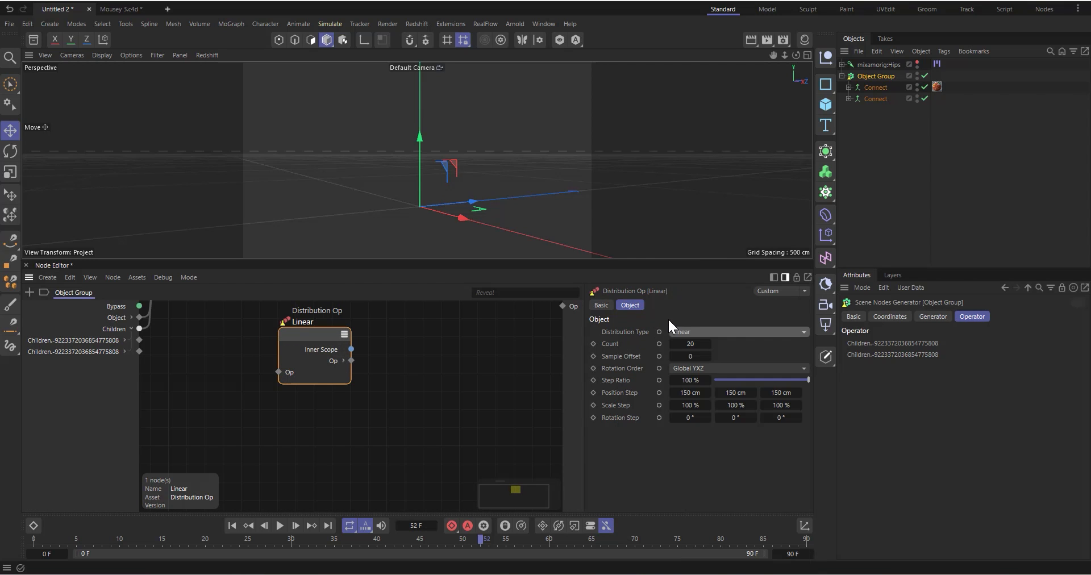
pyautogui.click(707, 331)
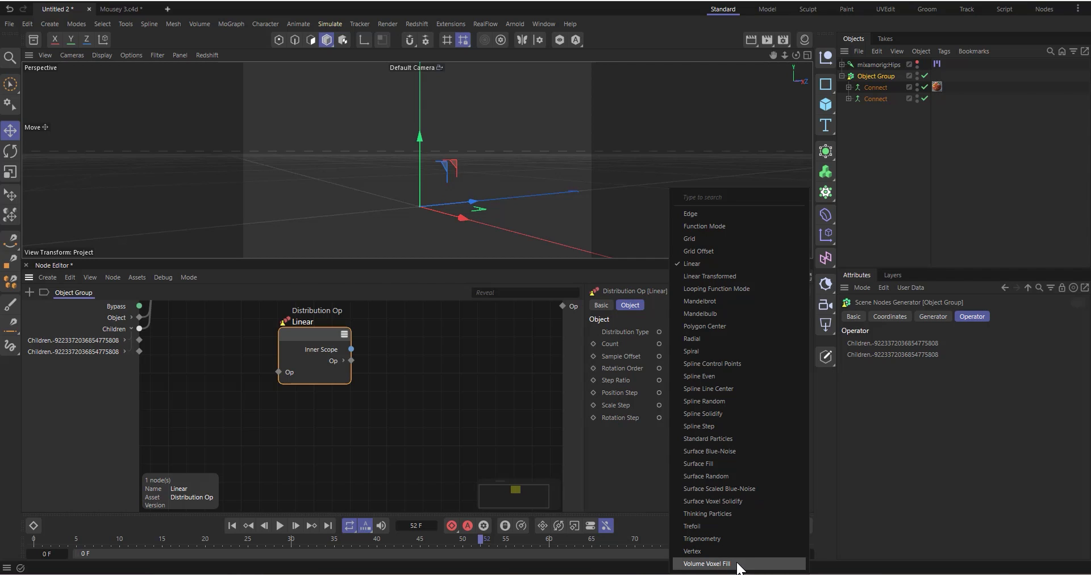
# Disable the Object Group and hide the cube's Connect object in the viewport to see the character's head up close
pyautogui.click(924, 75)
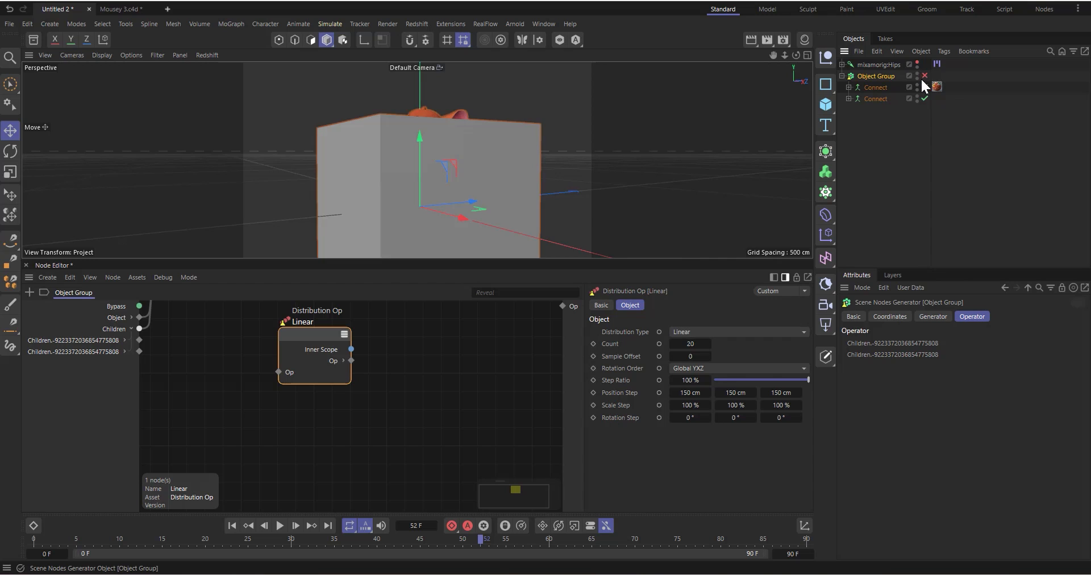
pyautogui.click(917, 99)
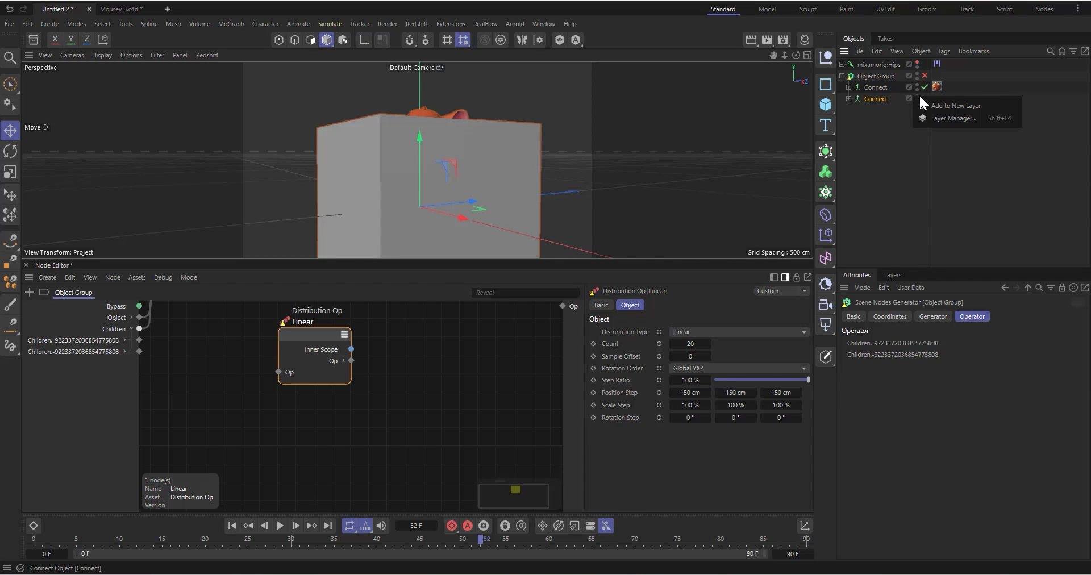
pyautogui.click(918, 94)
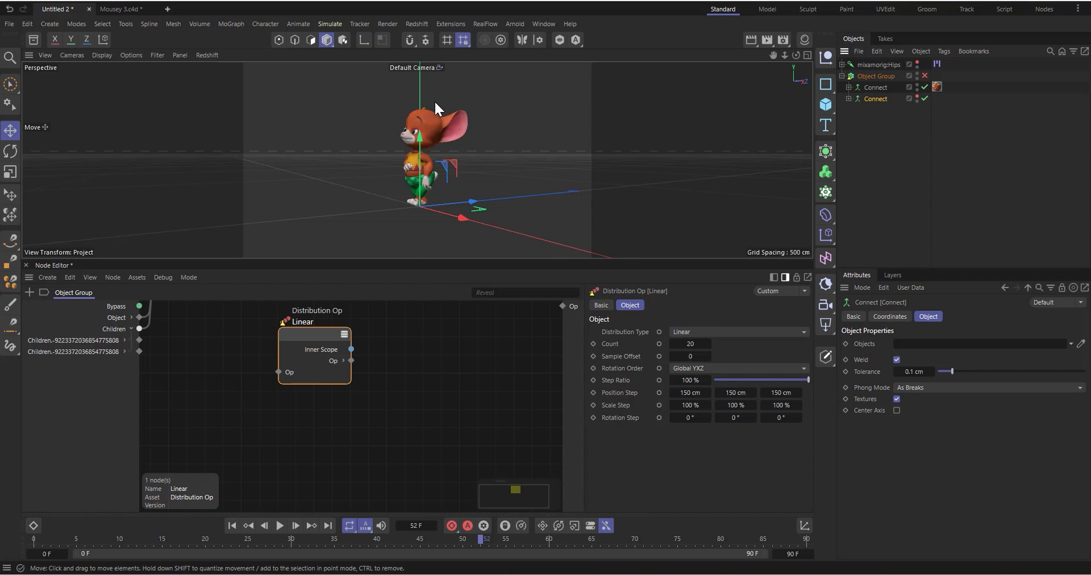
pyautogui.scroll(5, 434, 100)
pyautogui.scroll(-2, 496, 153)
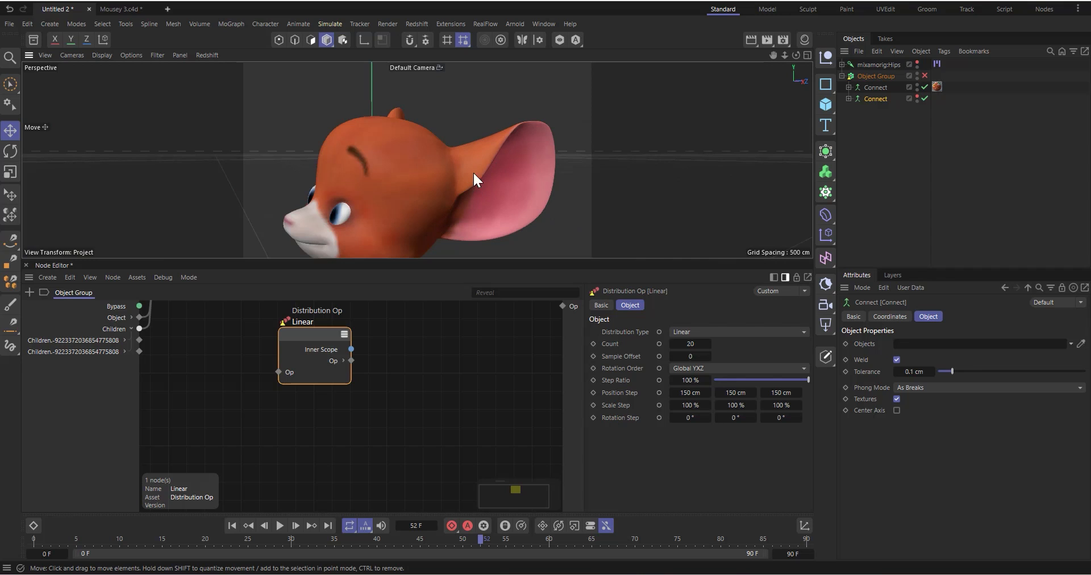
# Select the Object Group and its Distribution Op node, and review the distribution types the node offers
pyautogui.scroll(-3, 469, 142)
pyautogui.scroll(1, 471, 137)
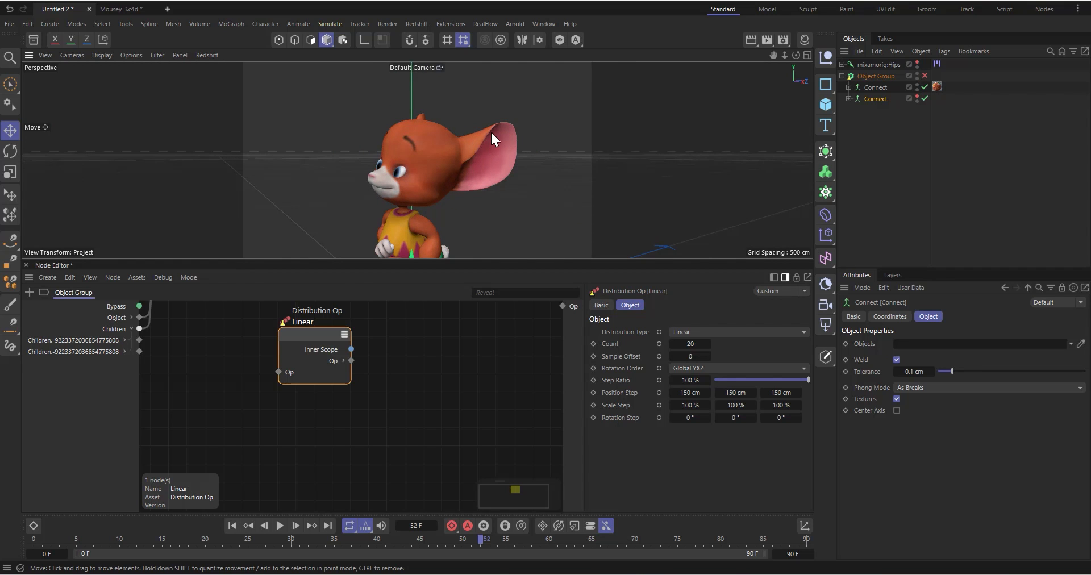
pyautogui.scroll(-3, 465, 147)
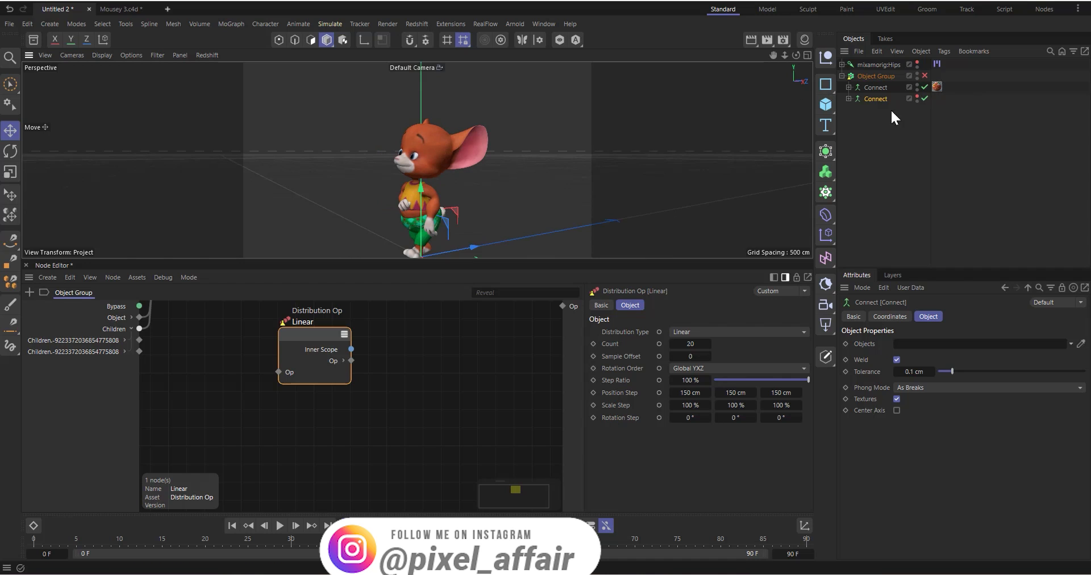
pyautogui.doubleClick(880, 78)
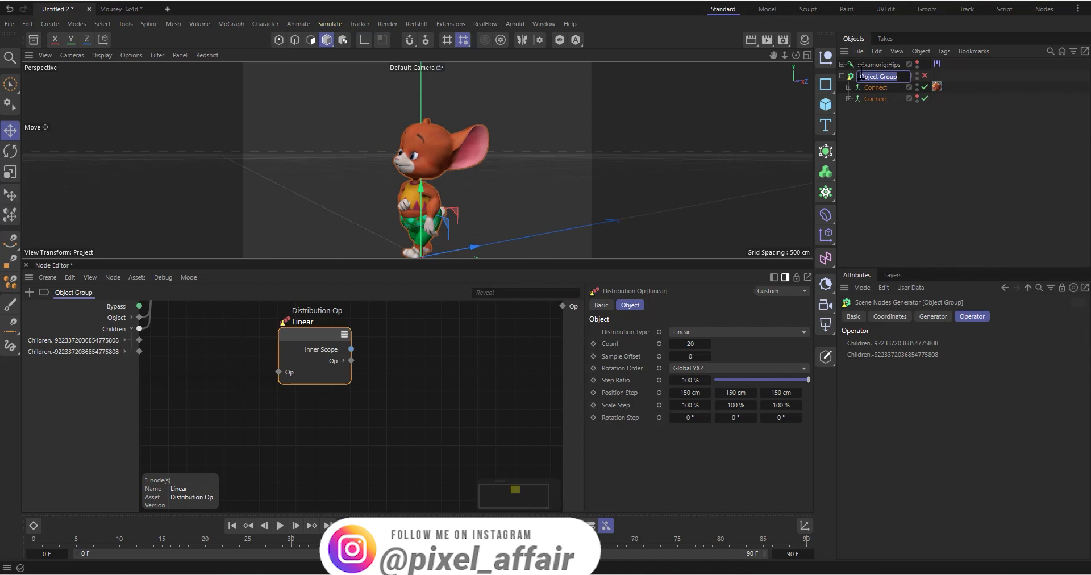
pyautogui.press('Return')
pyautogui.click(301, 335)
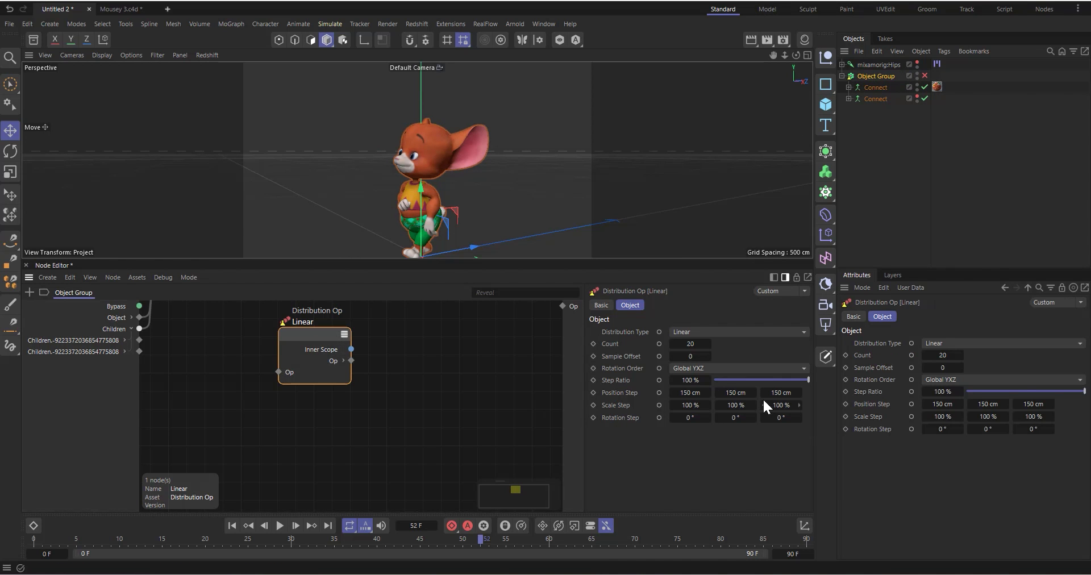
pyautogui.click(741, 335)
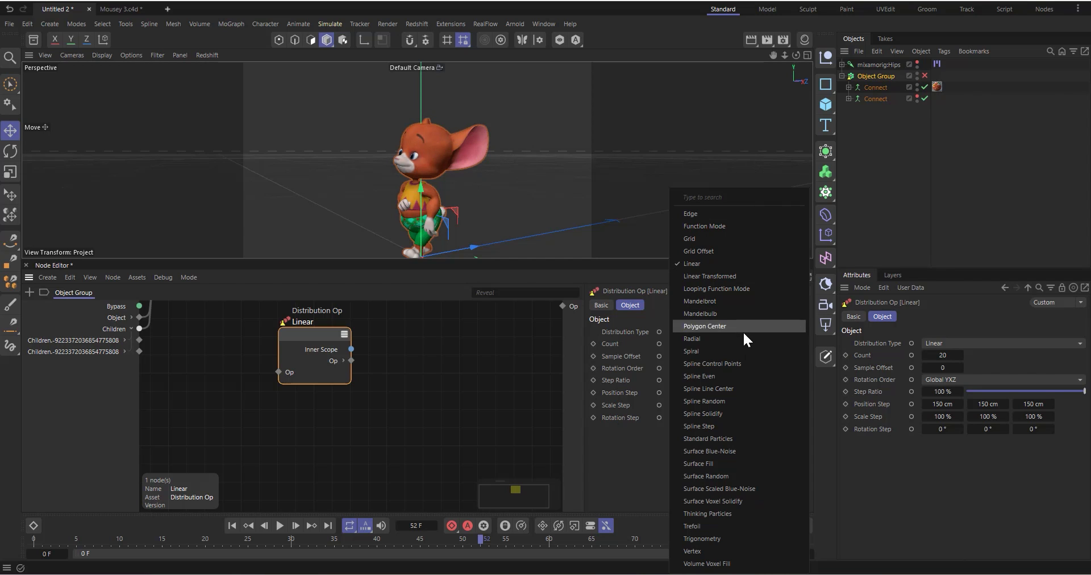
pyautogui.click(639, 486)
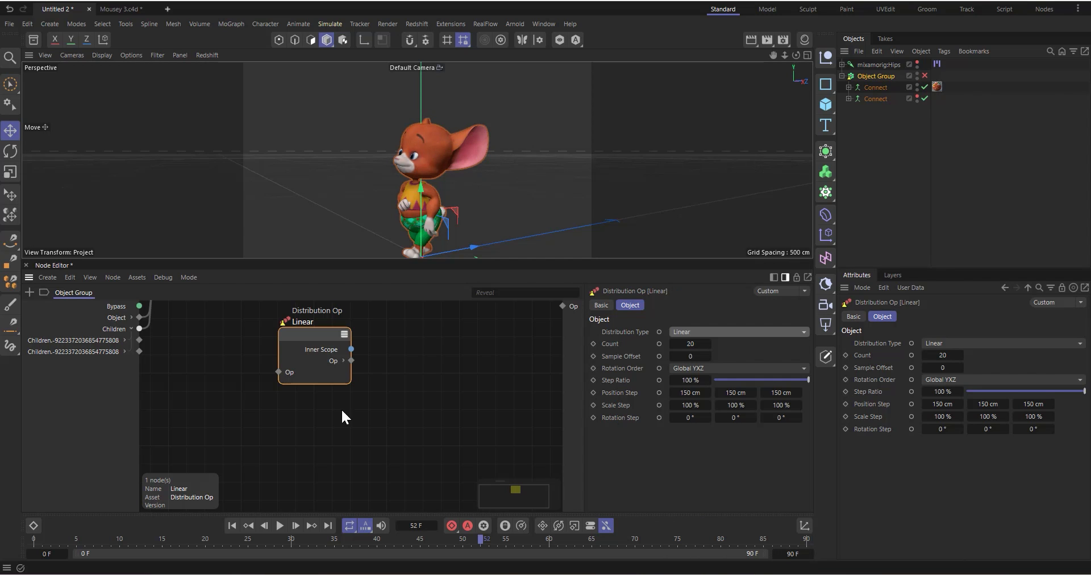
# Set the Distribution Op's type to Surface Voxel Solidify and shift the node away from the graph's inputs
pyautogui.moveTo(308, 329); pyautogui.dragTo(330, 337)
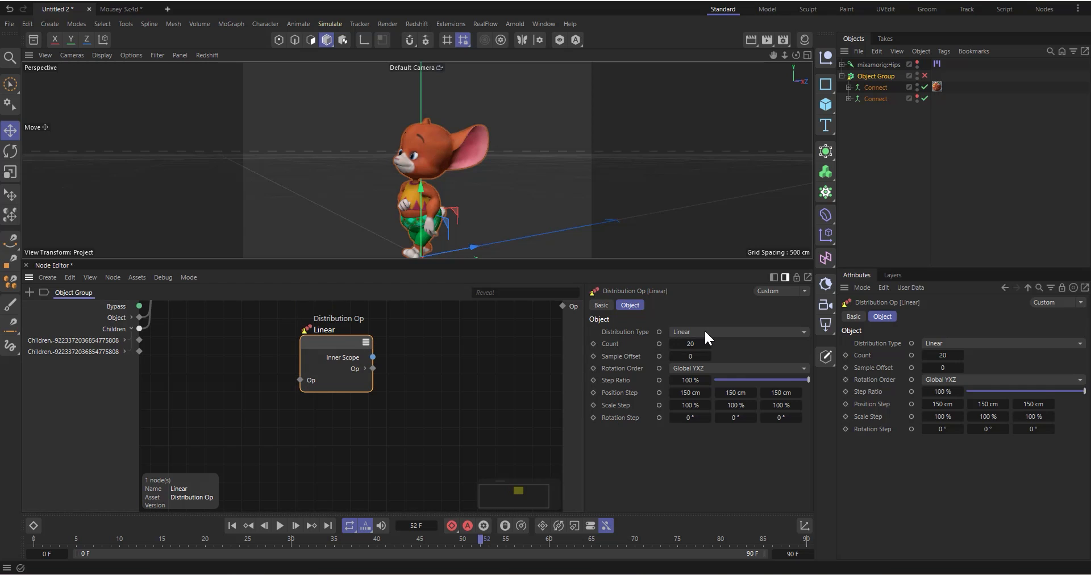
pyautogui.click(704, 332)
pyautogui.click(650, 312)
pyautogui.click(694, 333)
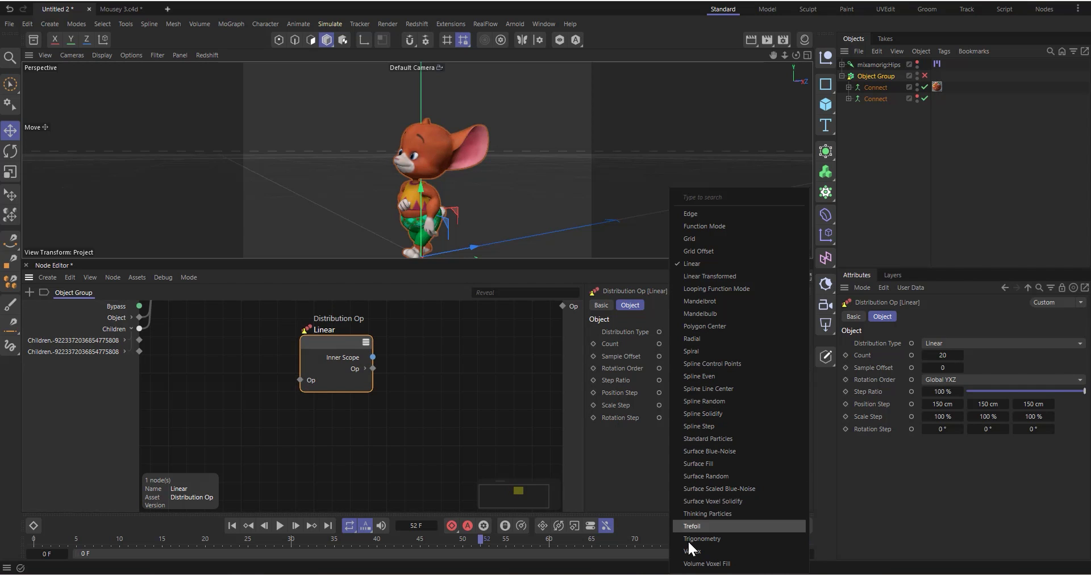
pyautogui.click(719, 500)
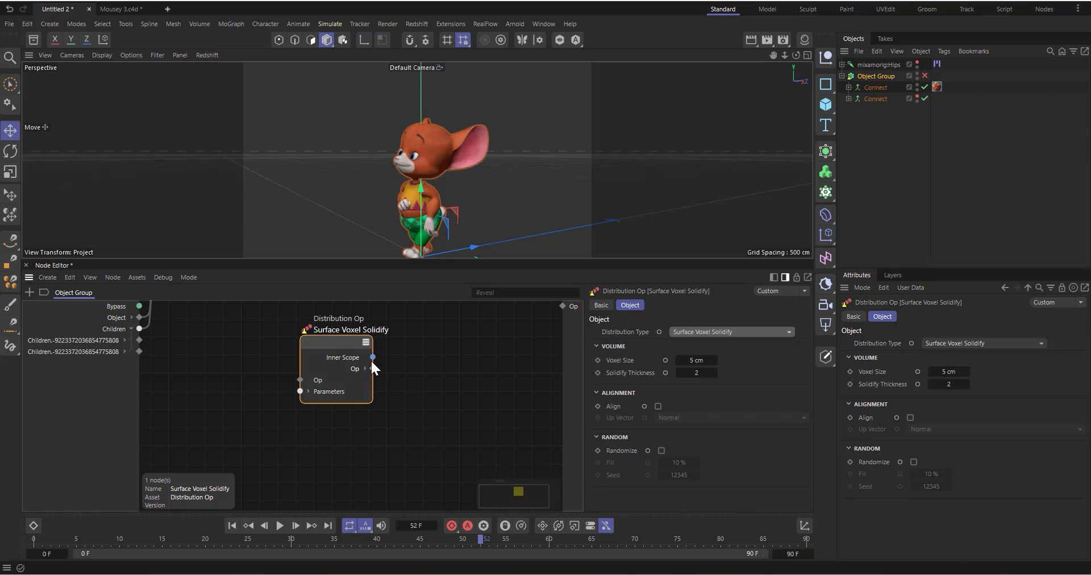
pyautogui.moveTo(356, 339); pyautogui.dragTo(359, 337)
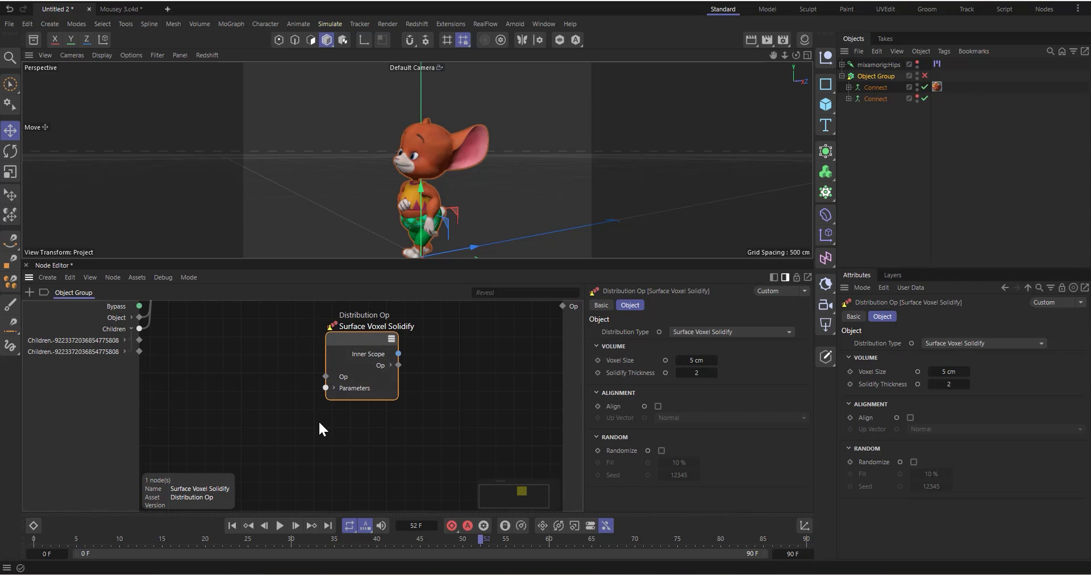
# Connect the first child's Geometry to the Distribution Op's Geometry parameter and re-enable the Object Group
pyautogui.click(332, 388)
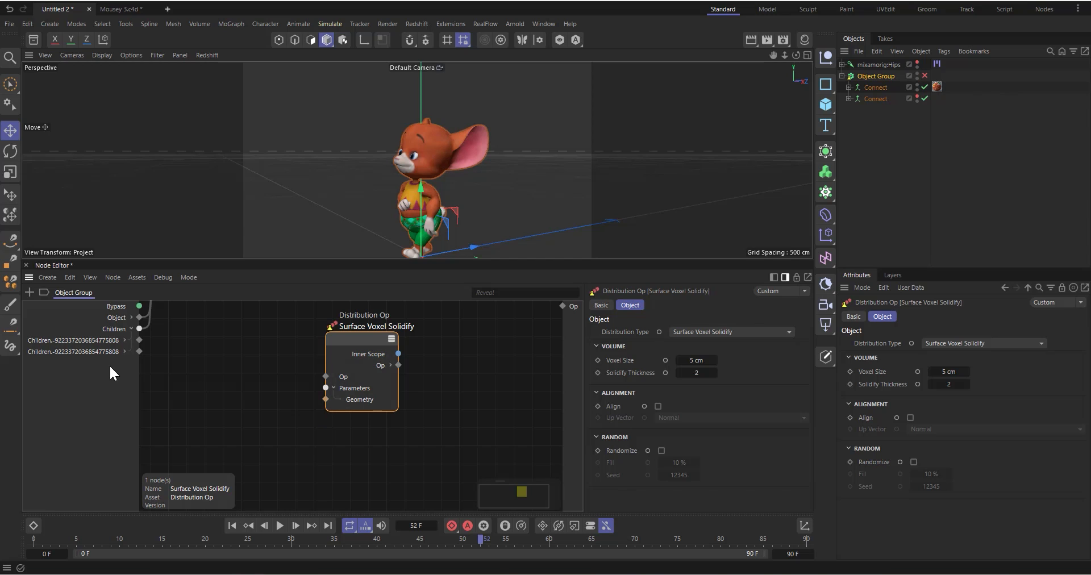
pyautogui.click(124, 340)
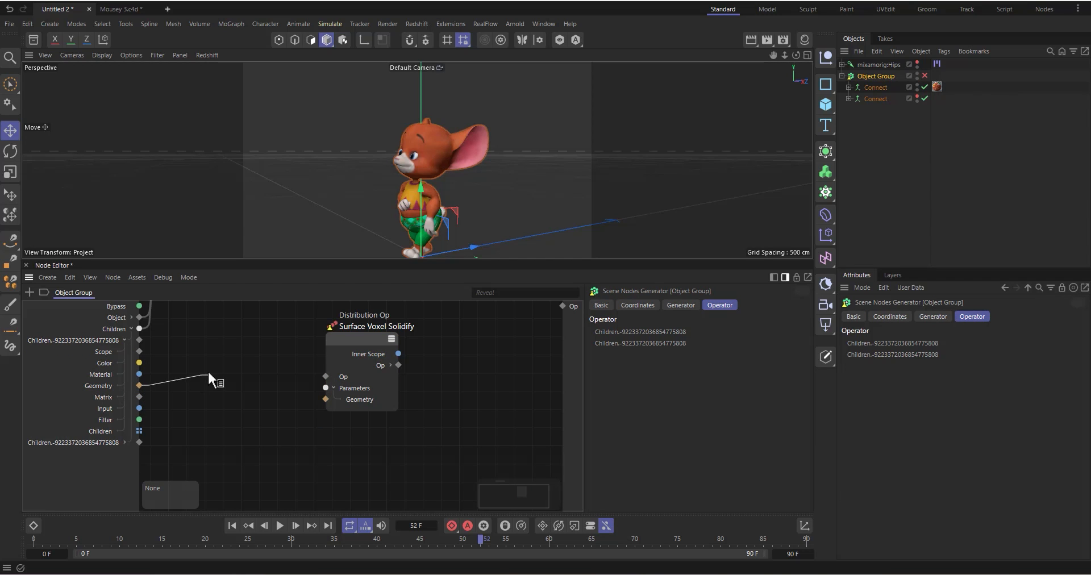
pyautogui.moveTo(199, 393); pyautogui.dragTo(332, 401)
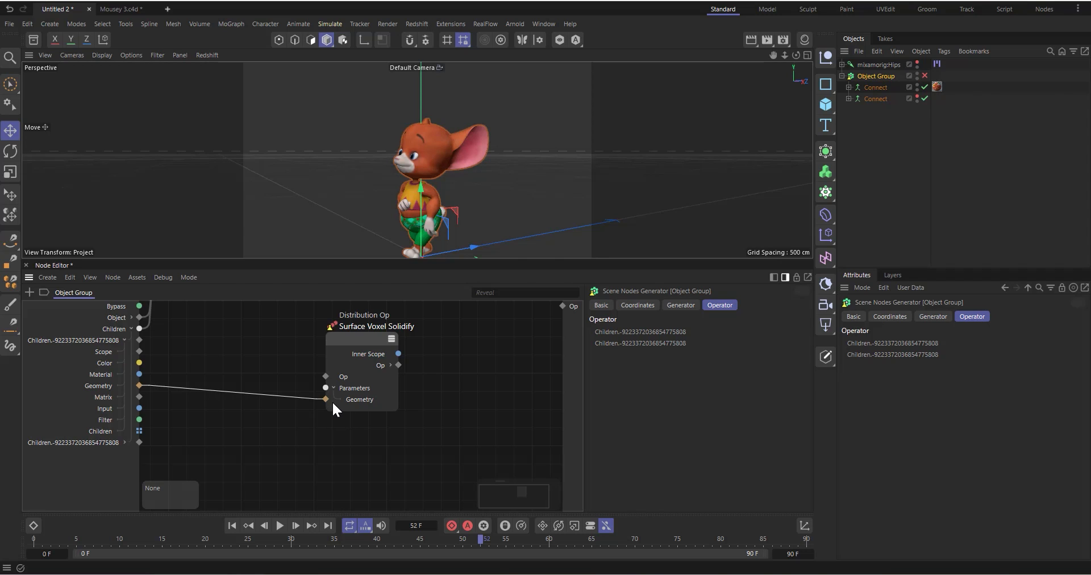
pyautogui.click(125, 338)
pyautogui.click(925, 75)
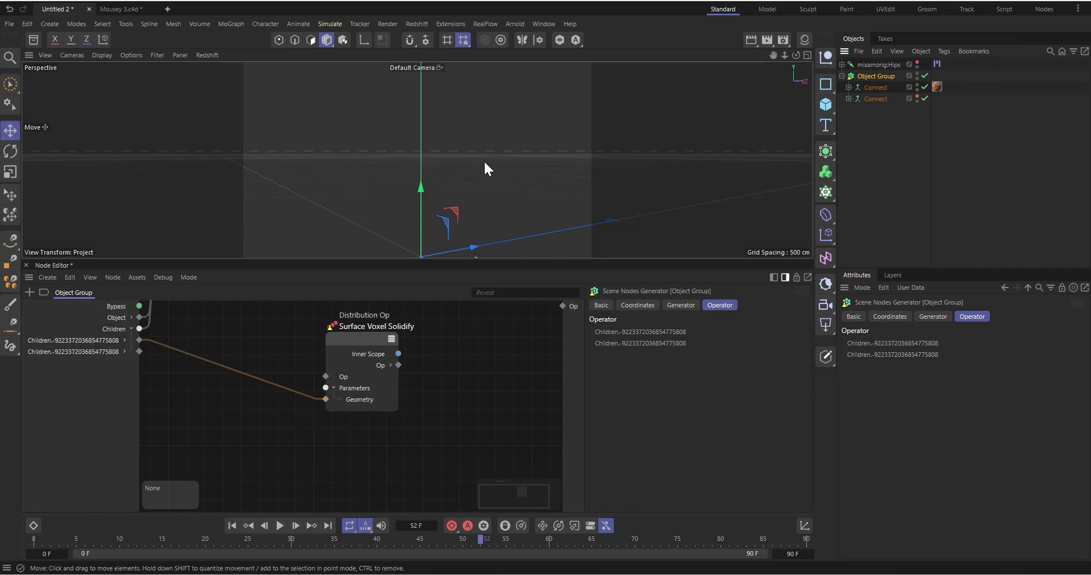
# Move the Distribution Op node closer to the graph's inputs and add a Matrix Op node from the favorites
pyautogui.moveTo(366, 352); pyautogui.dragTo(269, 328)
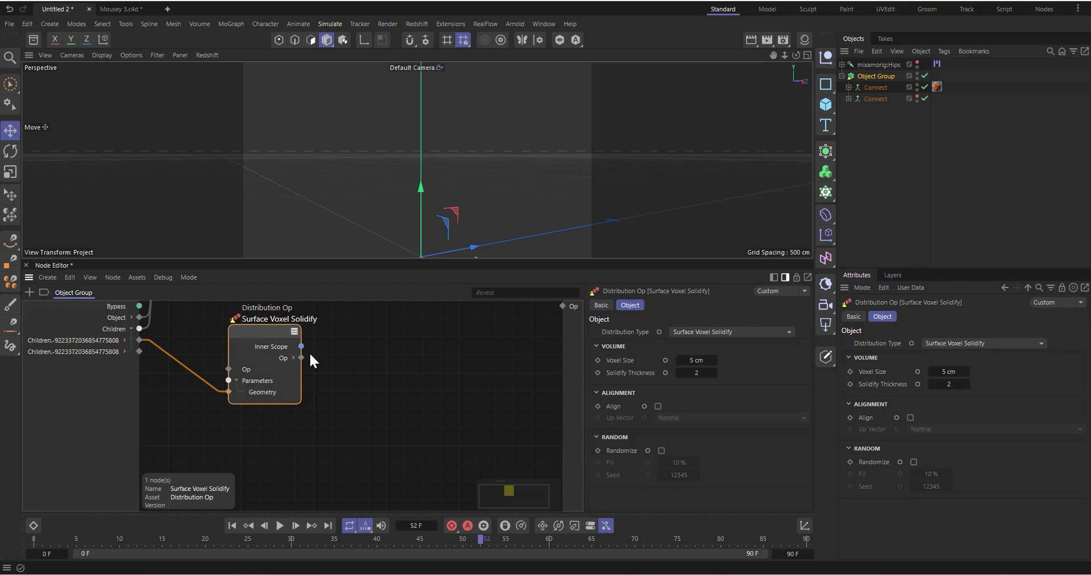
pyautogui.doubleClick(371, 355)
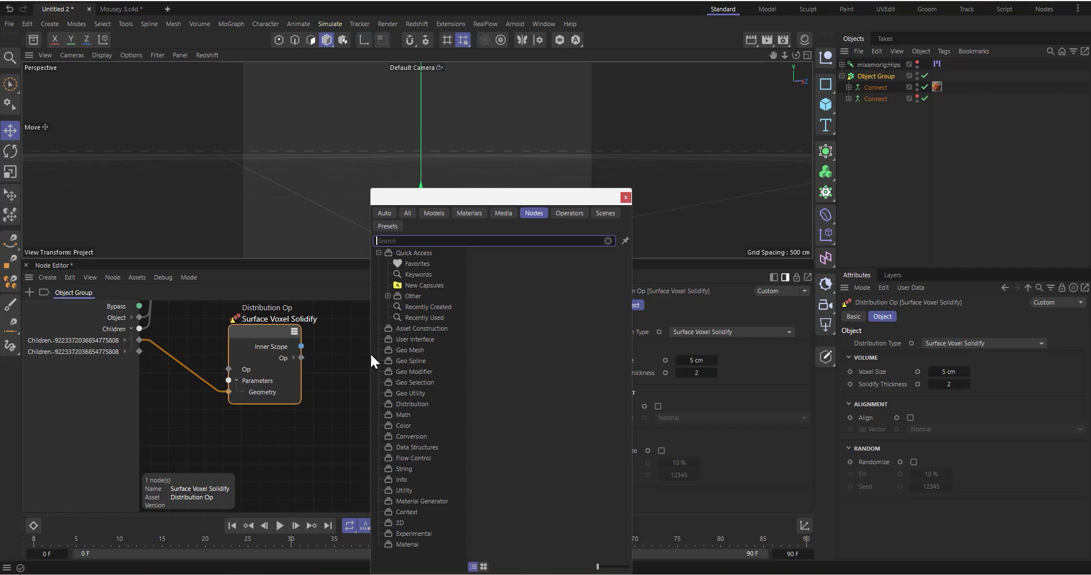
pyautogui.click(420, 265)
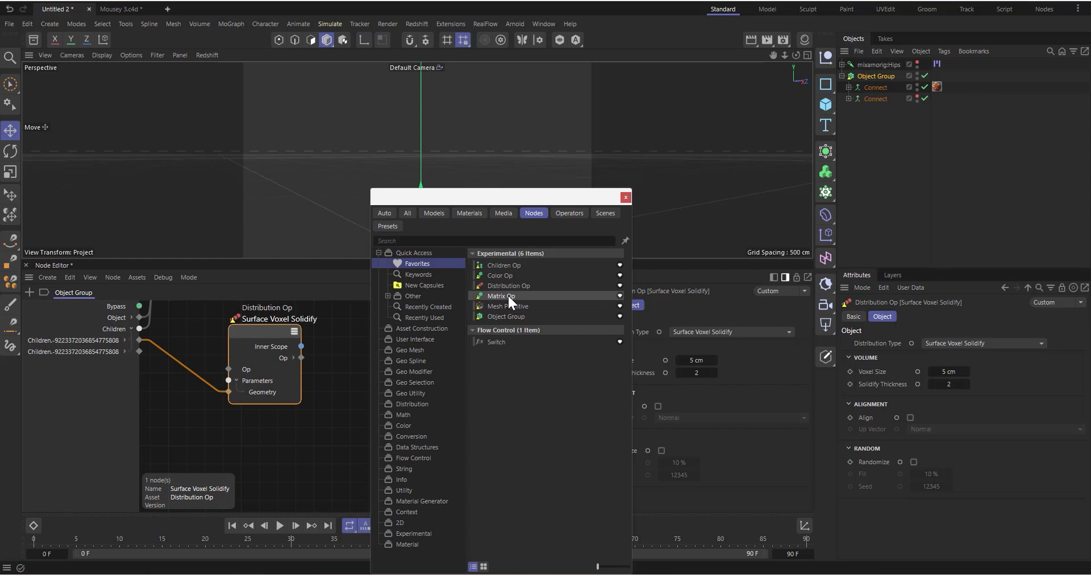
pyautogui.doubleClick(492, 297)
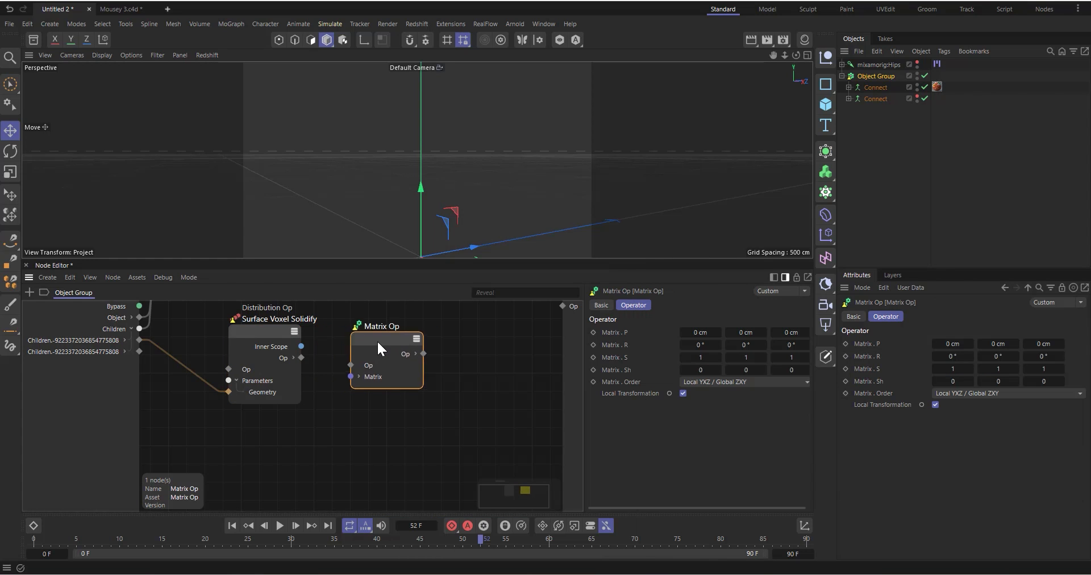
# Connect the Distribution Op's Matrix output to the Matrix Op, wire its Op output to the group's Op output, and inspect the points
pyautogui.click(293, 358)
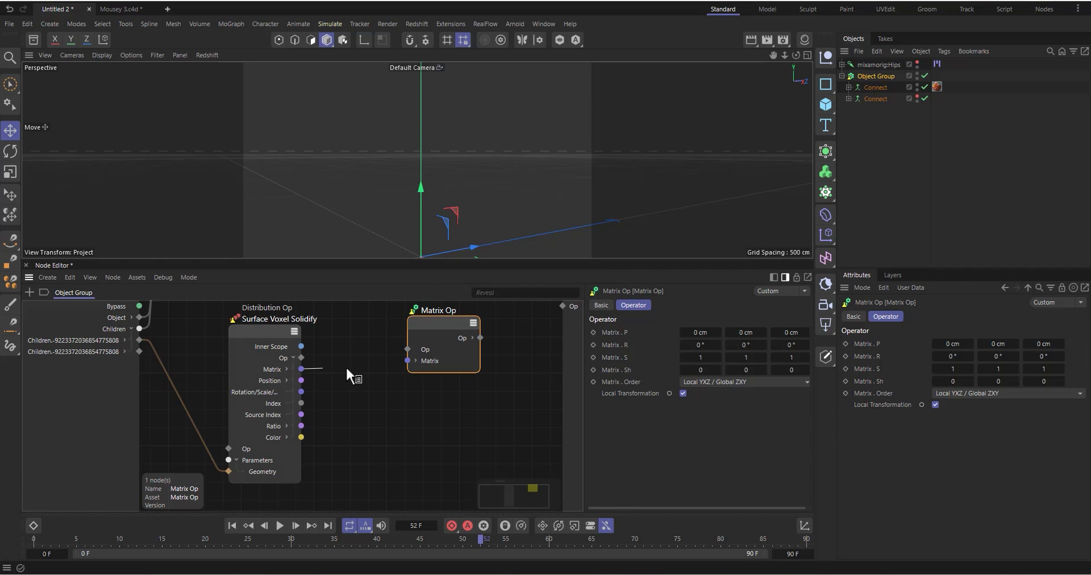
pyautogui.moveTo(347, 370); pyautogui.dragTo(407, 361)
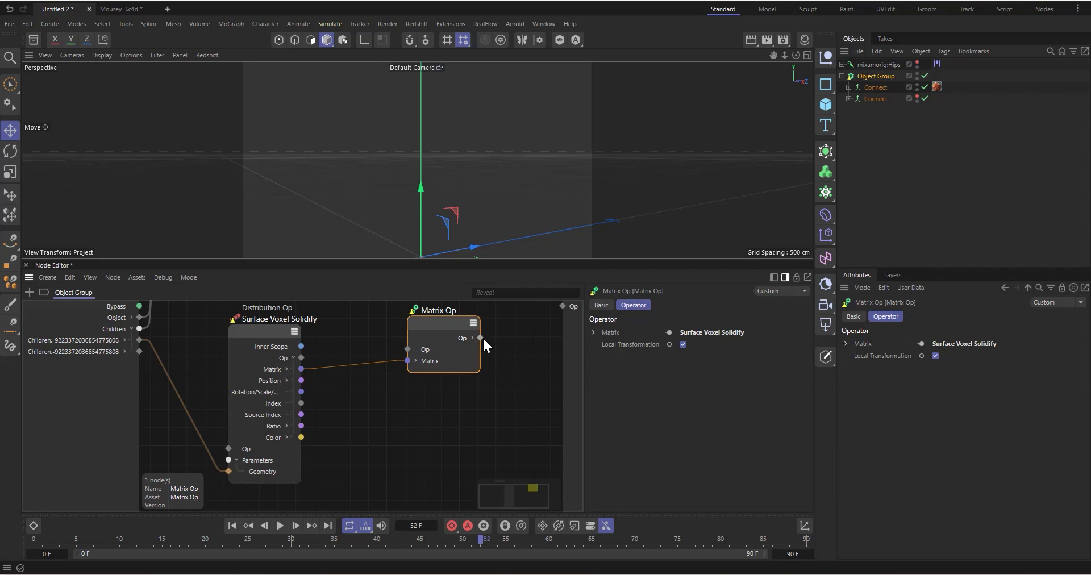
pyautogui.moveTo(482, 338); pyautogui.dragTo(562, 306)
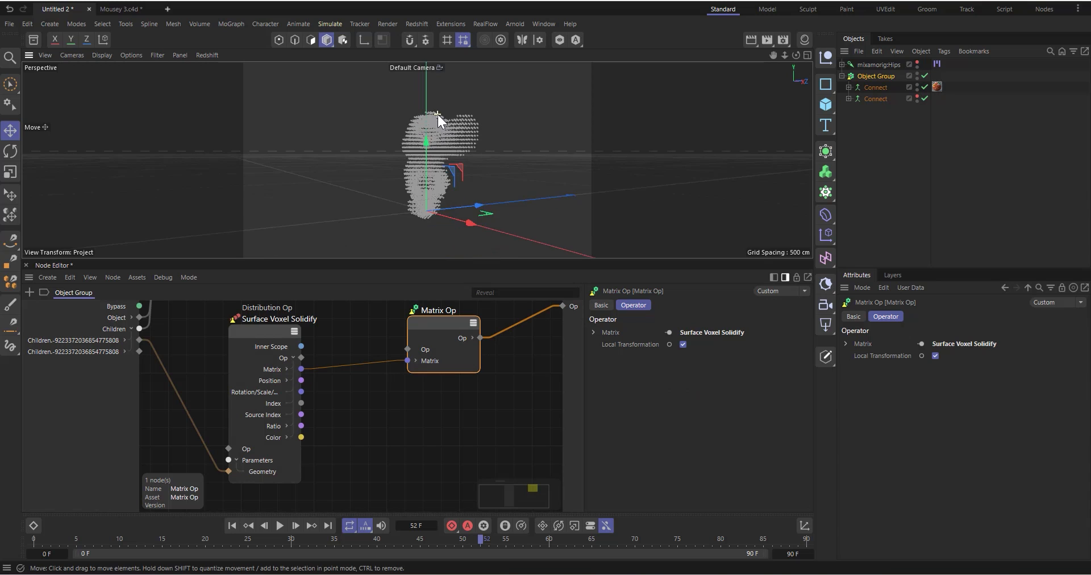
pyautogui.scroll(5, 448, 124)
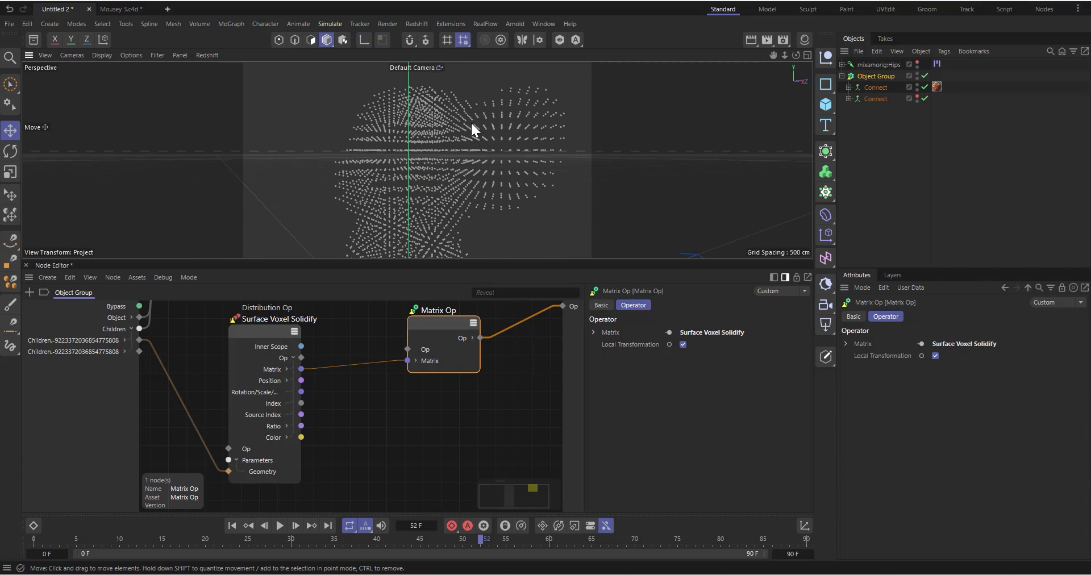
pyautogui.scroll(-5, 411, 128)
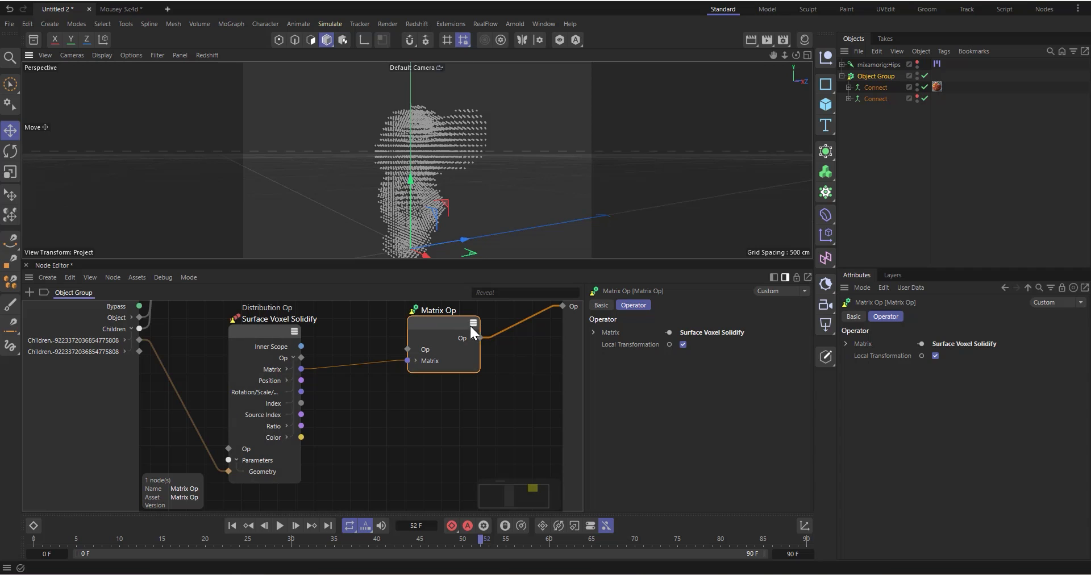
# Set the Surface Voxel Solidify distribution's Solidify Thickness to 1
pyautogui.click(264, 331)
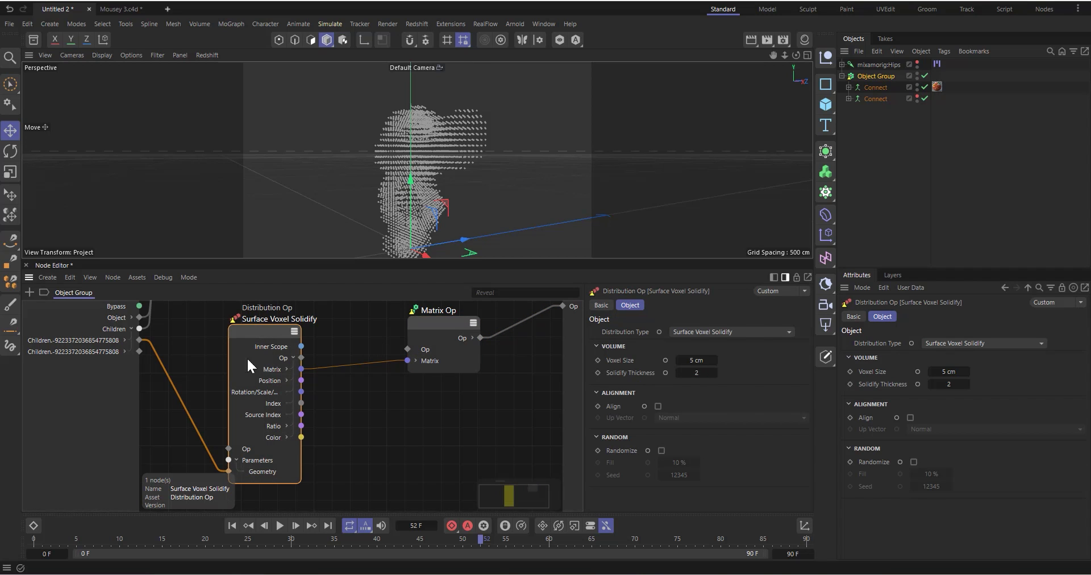
pyautogui.click(694, 376)
pyautogui.press('Return')
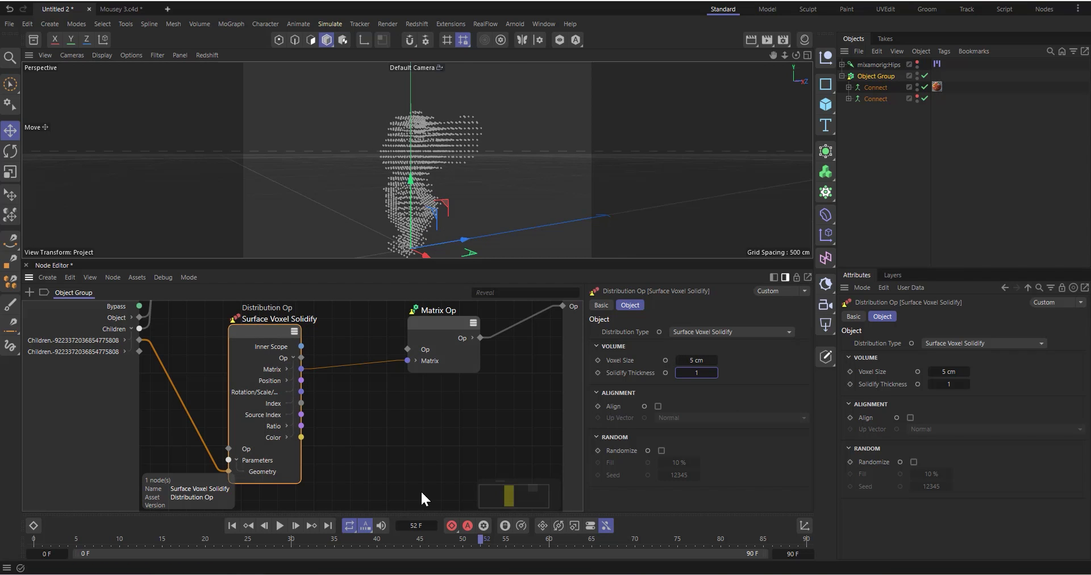
# Play the animation from the start and check how the distributed points follow the character
pyautogui.click(232, 526)
pyautogui.click(279, 526)
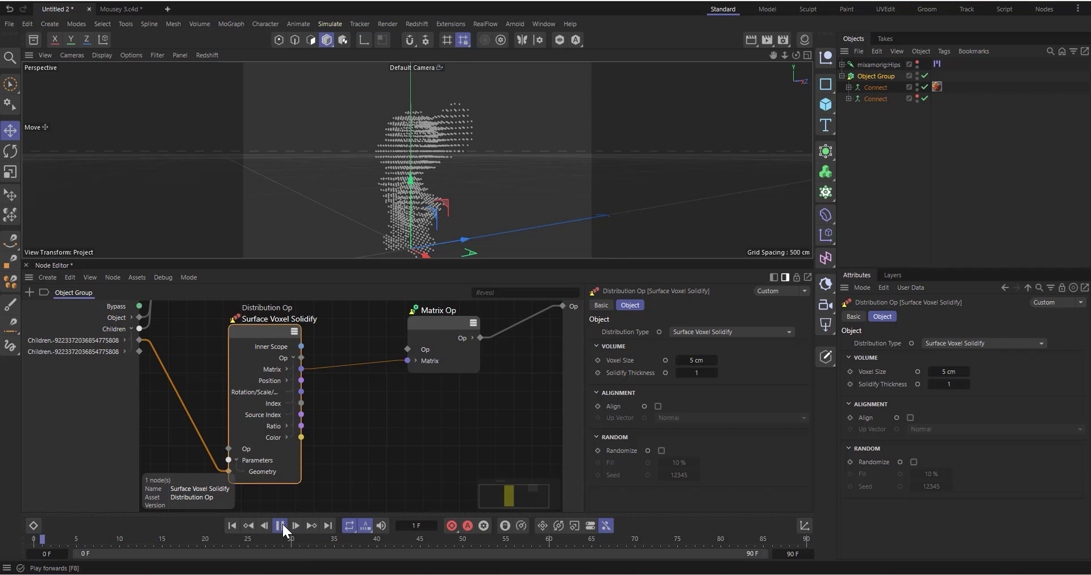
pyautogui.click(280, 526)
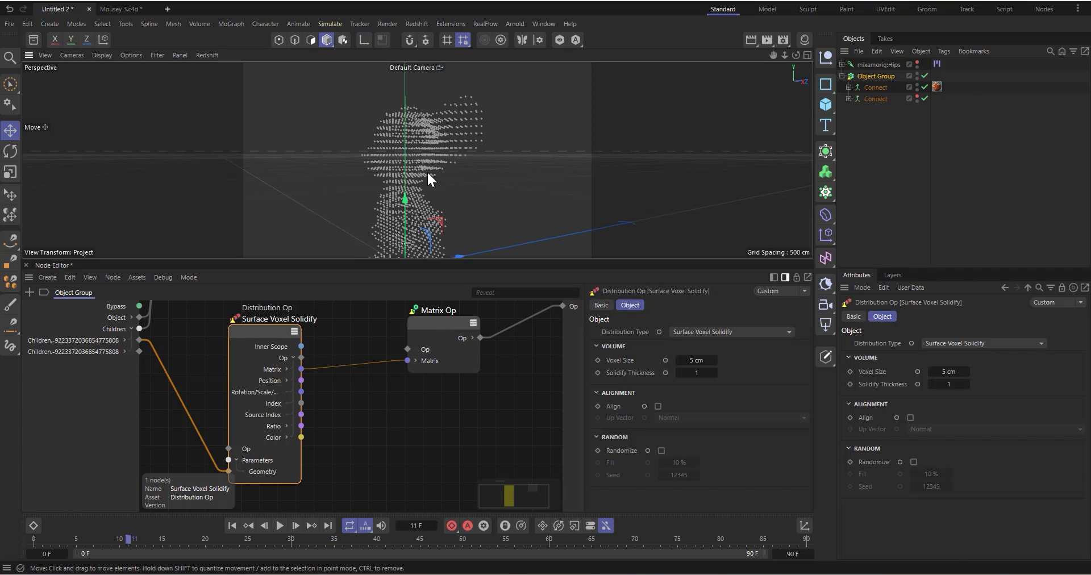
pyautogui.click(279, 526)
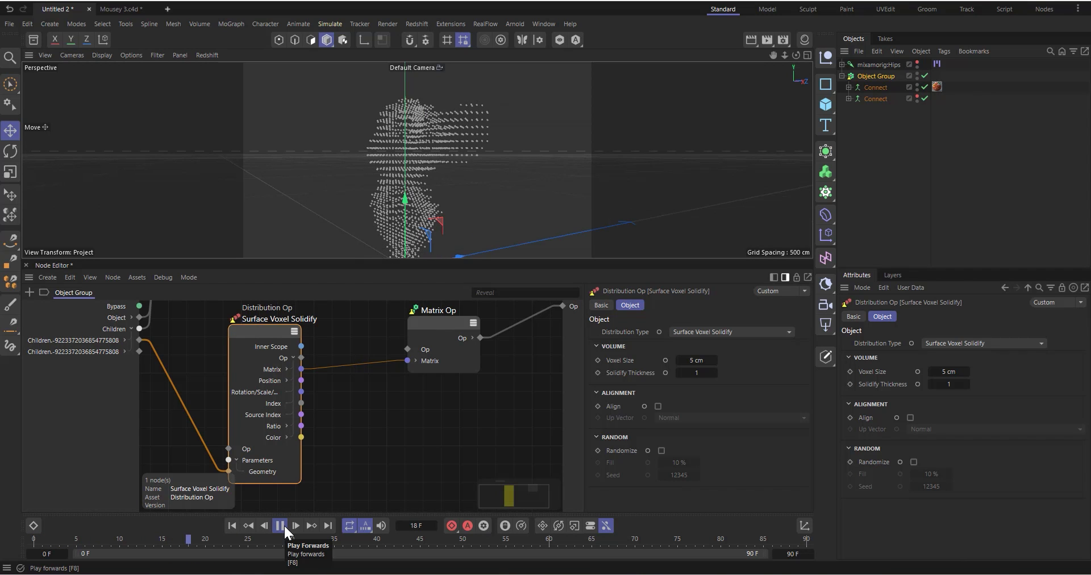
pyautogui.click(283, 526)
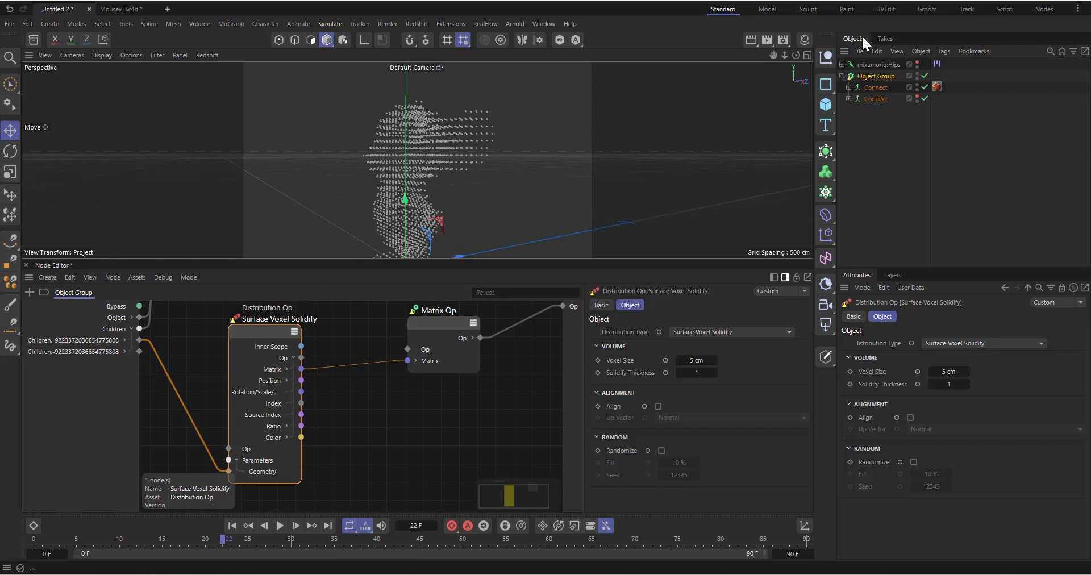
# Set the size of the cube inside the second Connect object to 5 cm in X, Y and Z
pyautogui.click(848, 98)
pyautogui.click(877, 110)
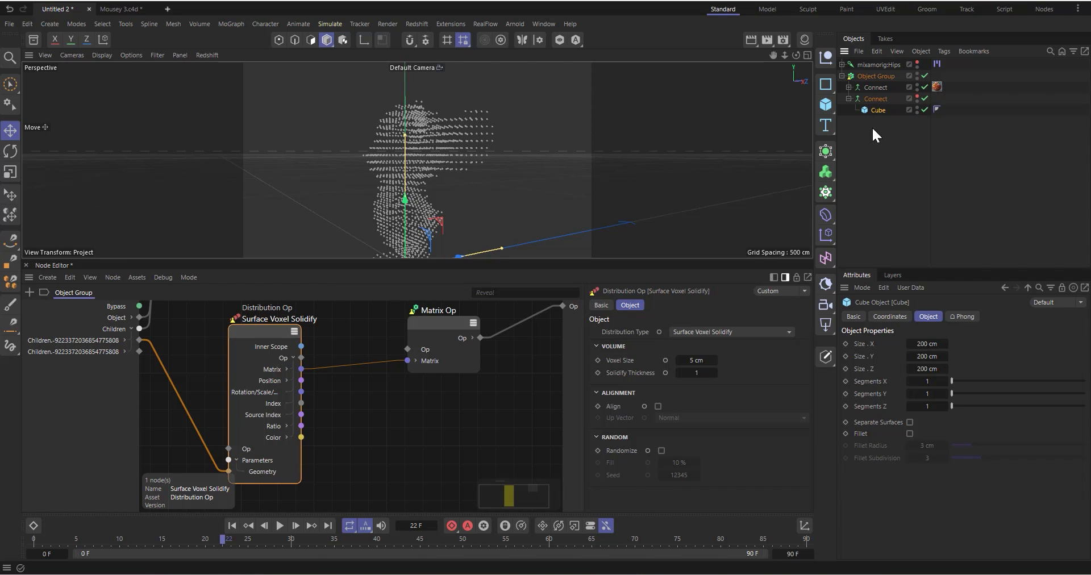
pyautogui.doubleClick(926, 343)
pyautogui.write('5')
pyautogui.press('Tab')
pyautogui.write('5')
pyautogui.press('Tab')
pyautogui.write('5')
pyautogui.press('Return')
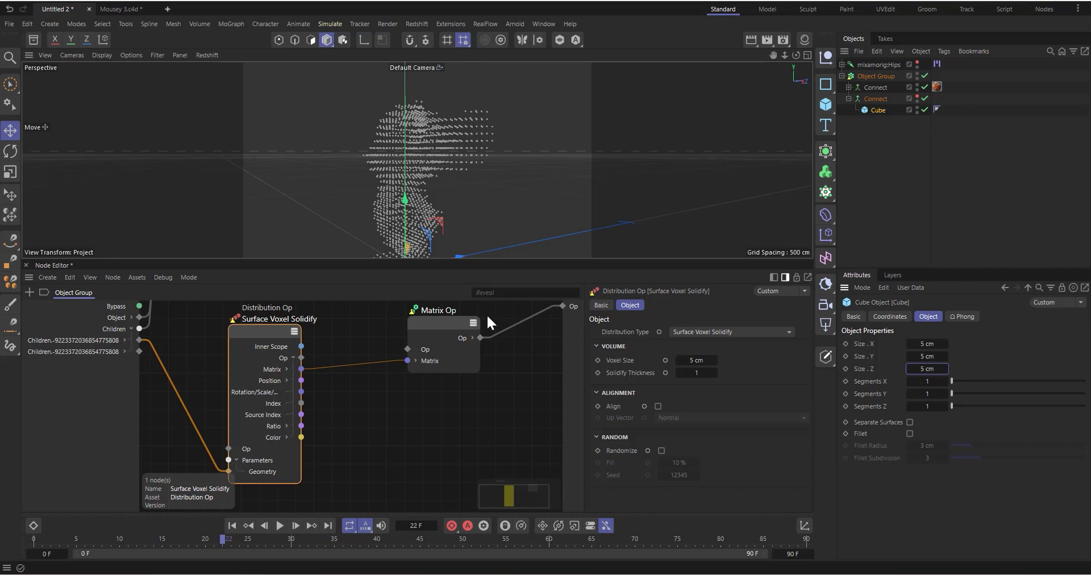
# Connect the second child's output to the Matrix Op's Op input so the cube is distributed over the points
pyautogui.click(239, 329)
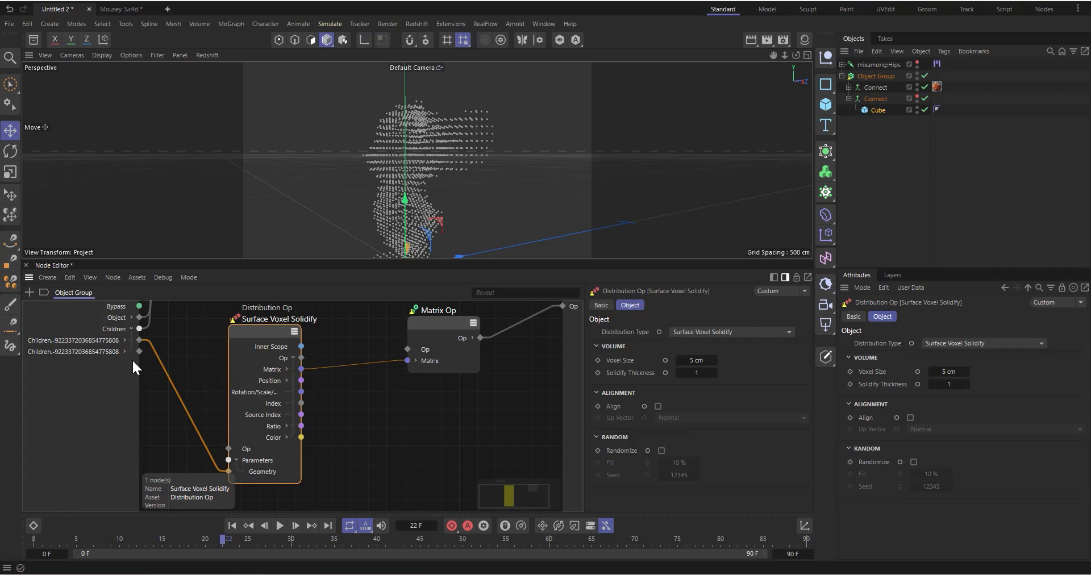
pyautogui.moveTo(139, 351); pyautogui.dragTo(411, 349)
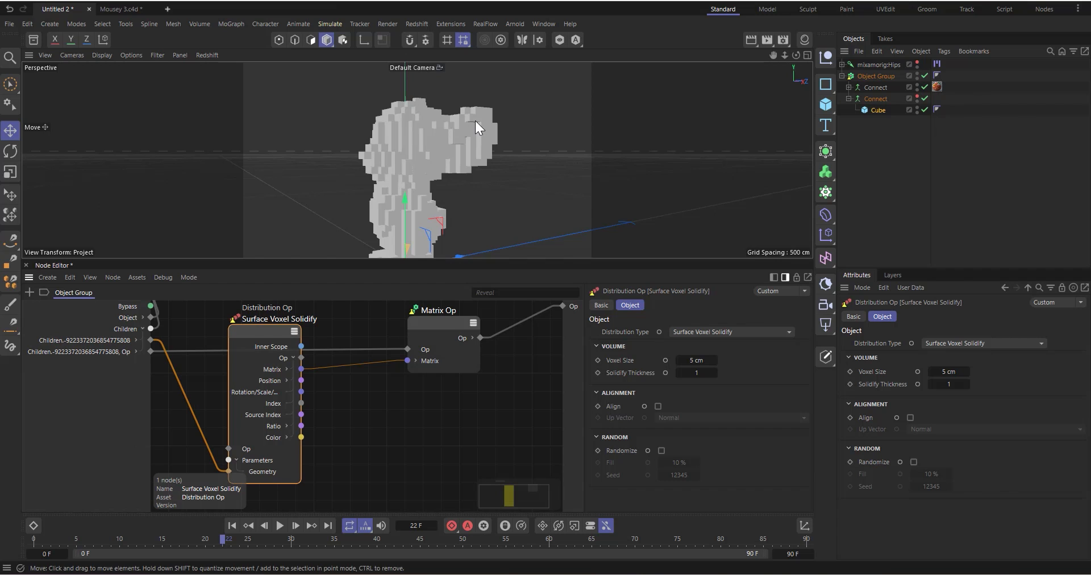
# Enable Fillet on the cube inside the second Connect object
pyautogui.click(879, 110)
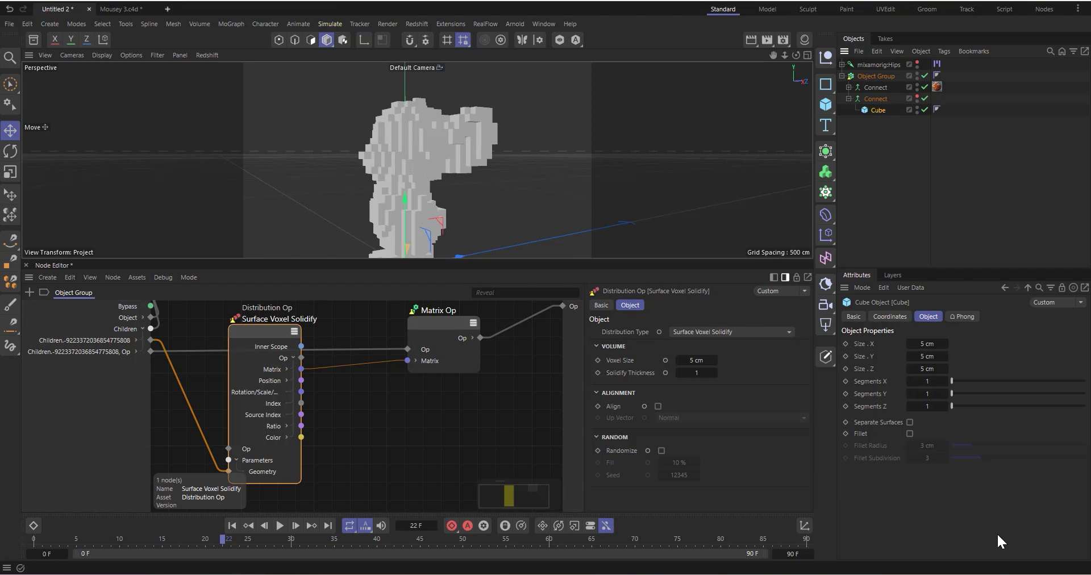
pyautogui.click(910, 434)
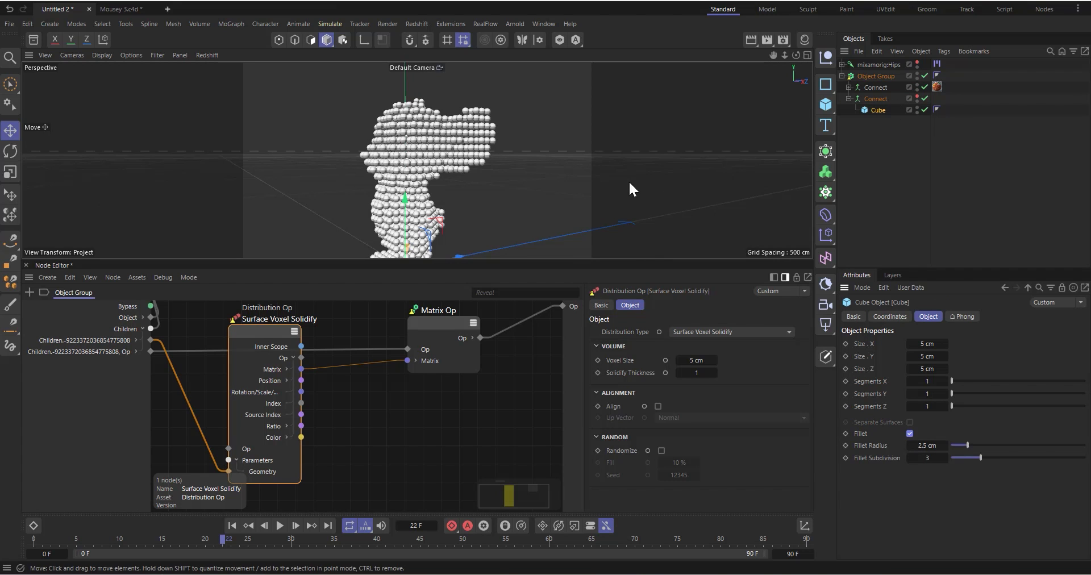
# Set the fillet radius of the cube inside the second Connect object to 0.5 cm
pyautogui.click(923, 446)
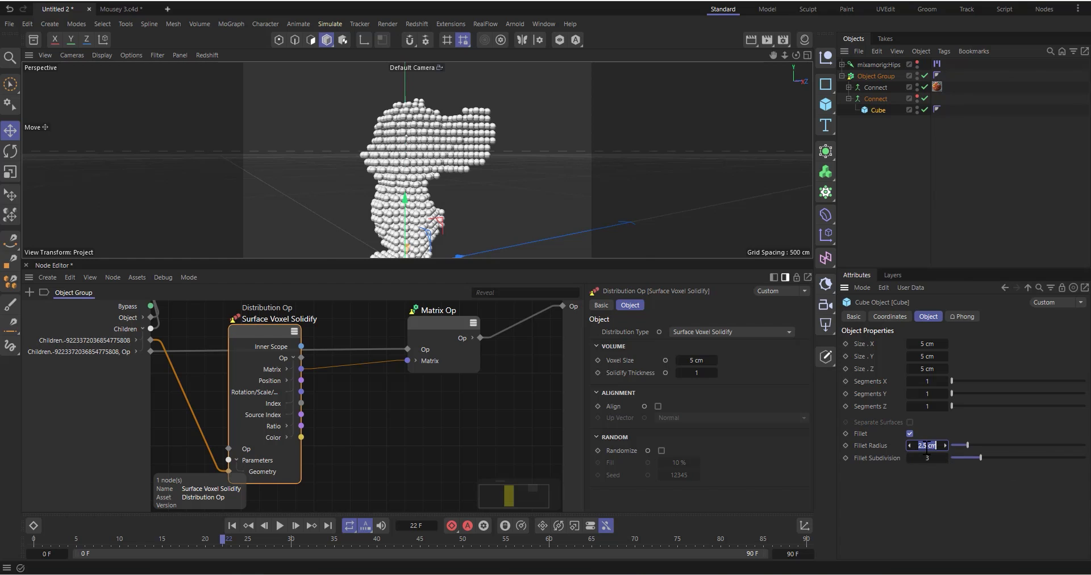
pyautogui.press('BackSpace')
pyautogui.write('.')
pyautogui.press('Return')
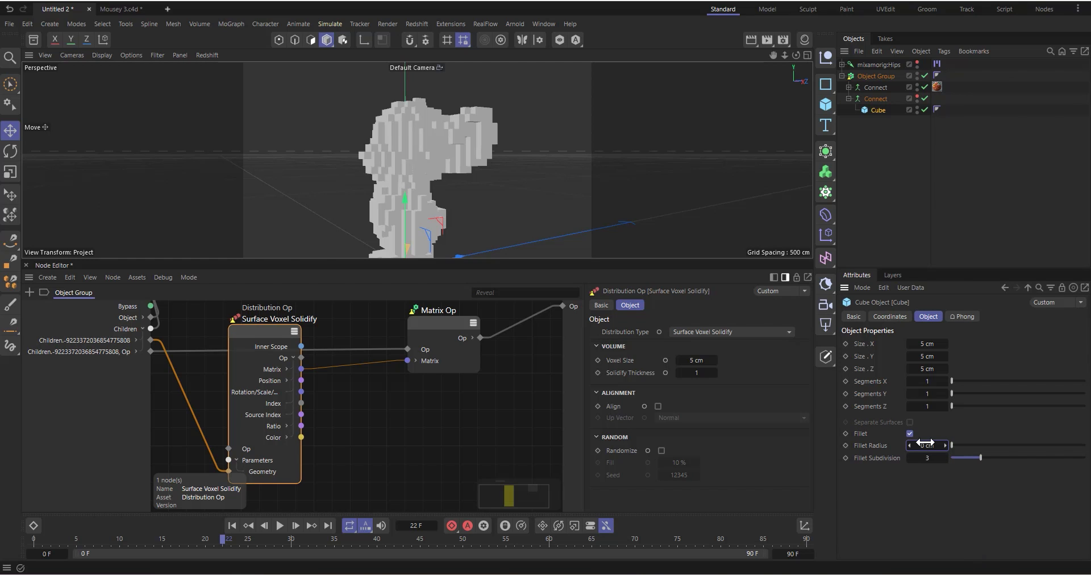
pyautogui.press('BackSpace')
pyautogui.write('.5')
pyautogui.press('Return')
pyautogui.scroll(2, 484, 155)
pyautogui.scroll(2, 400, 131)
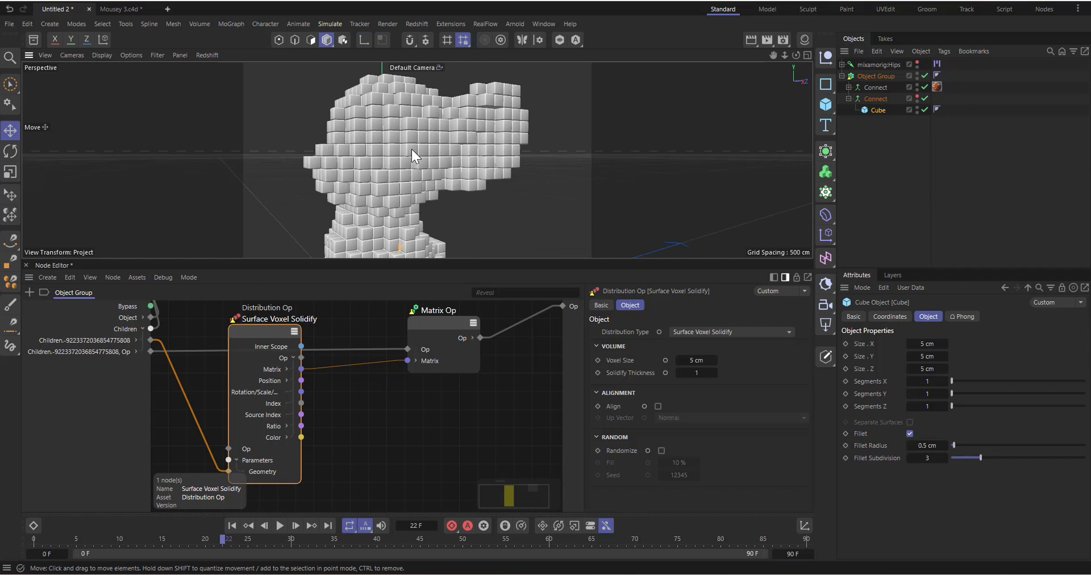
pyautogui.scroll(-3, 411, 149)
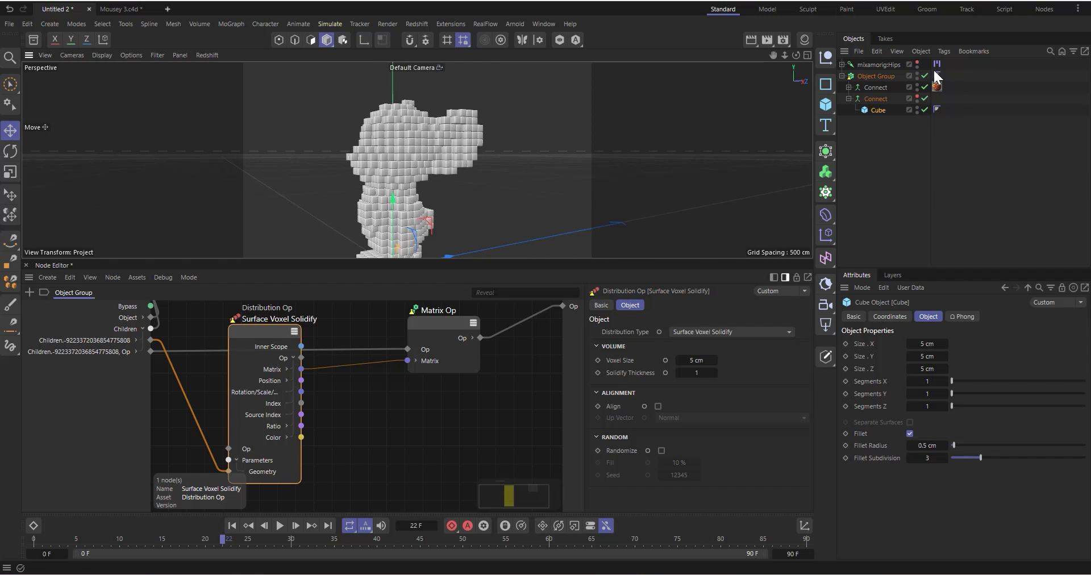
pyautogui.moveTo(796, 55); pyautogui.dragTo(764, 58)
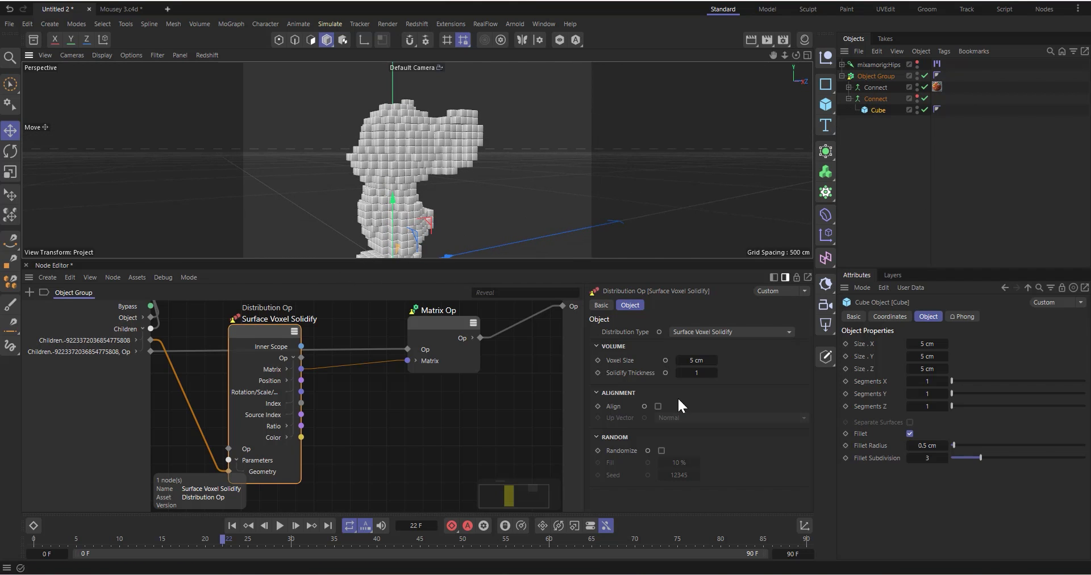
# Set the Voxel Size of the Surface Voxel Solidify distribution to 2 cm
pyautogui.scroll(2, 404, 164)
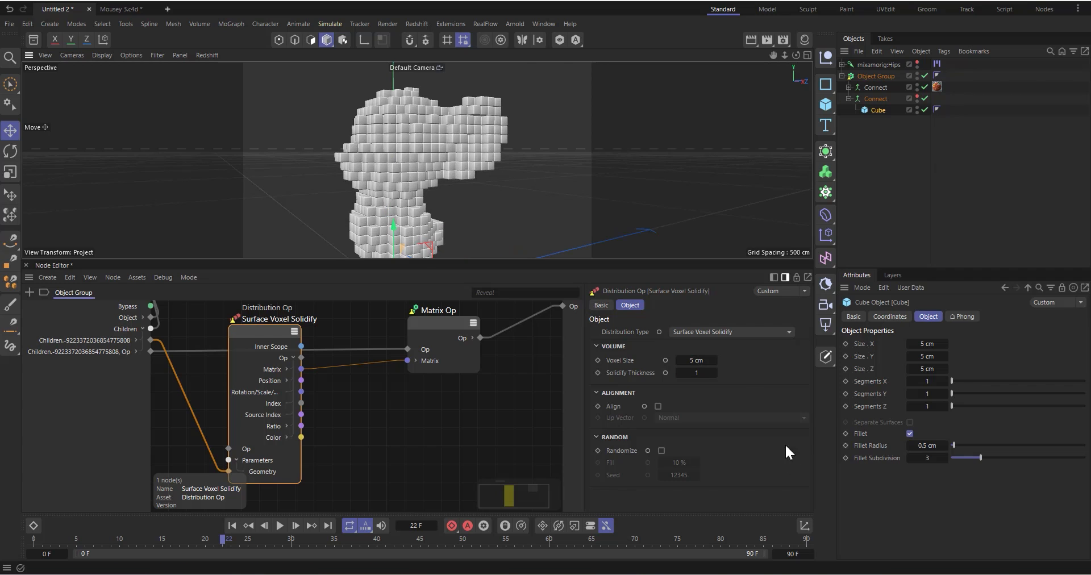
pyautogui.doubleClick(693, 360)
pyautogui.write('2')
pyautogui.press('Return')
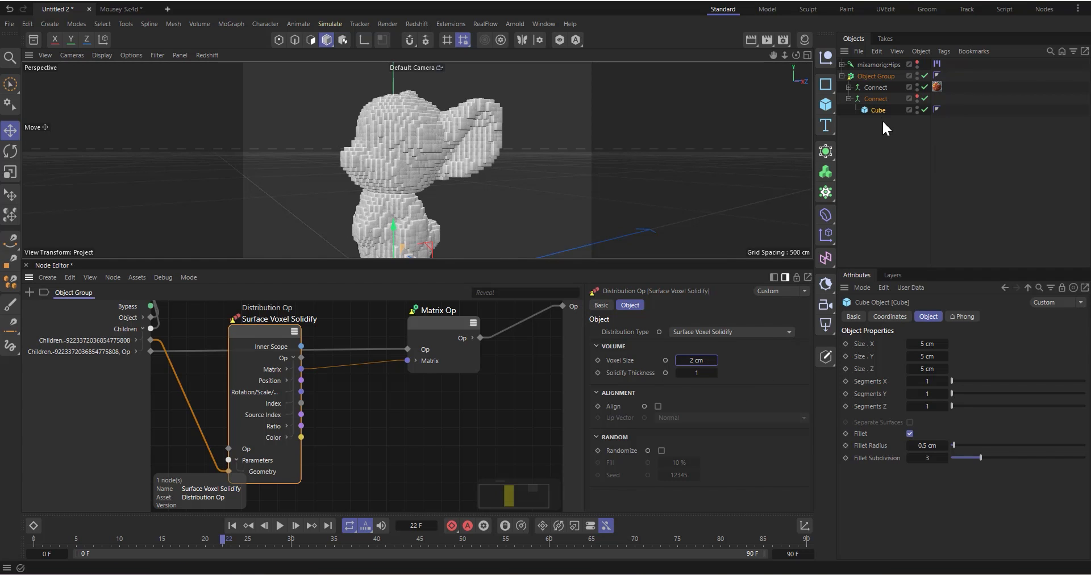
# Set the cube's size to 2 cm in X, Y and Z to match the voxel size, and inspect the voxelized mouse
pyautogui.write('2')
pyautogui.doubleClick(924, 356)
pyautogui.write('2')
pyautogui.doubleClick(924, 367)
pyautogui.write('2')
pyautogui.press('Return')
pyautogui.scroll(3, 429, 153)
pyautogui.scroll(3, 389, 148)
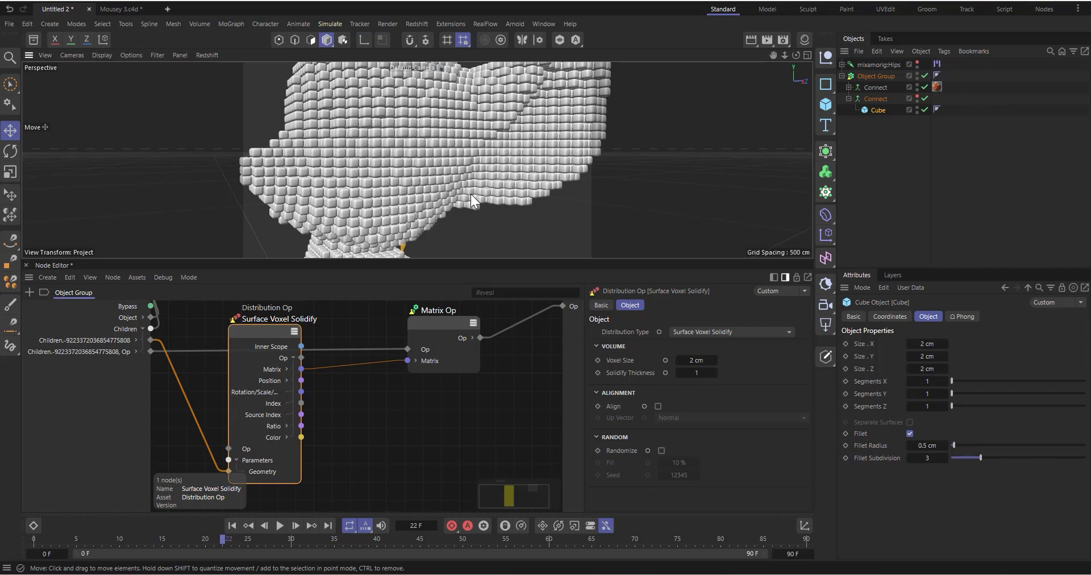
pyautogui.scroll(-2, 405, 359)
pyautogui.scroll(-5, 497, 188)
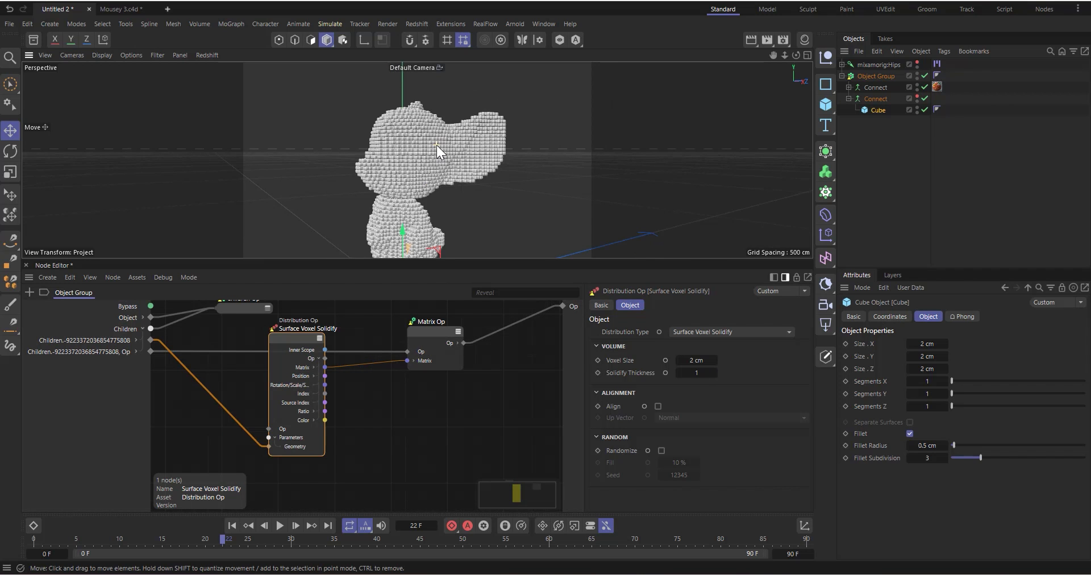
pyautogui.scroll(2, 435, 150)
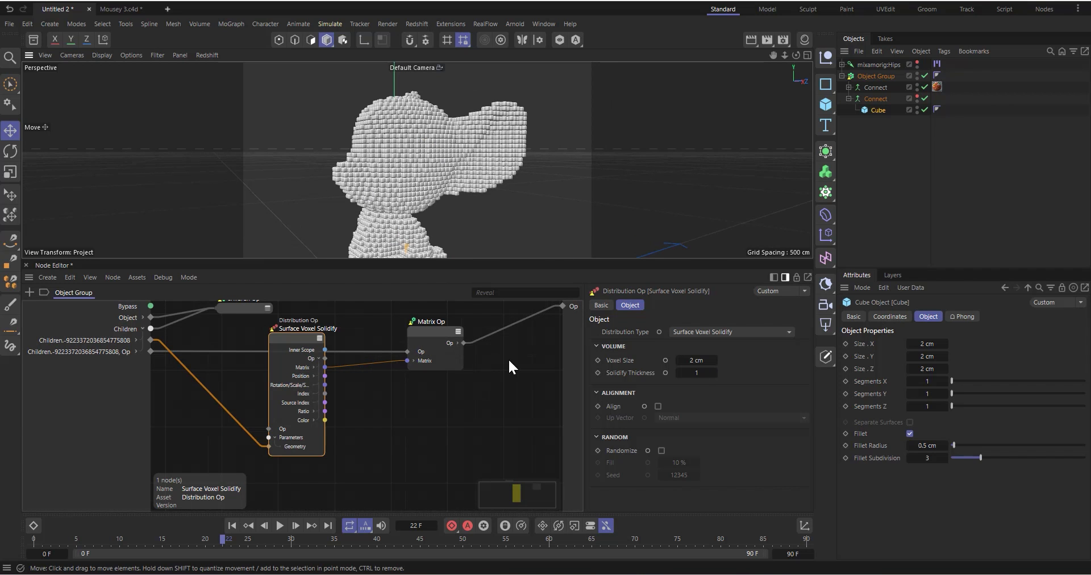
# Rearrange the Matrix Op and Surface Voxel Solidify nodes to leave space between them in the graph
pyautogui.moveTo(432, 334); pyautogui.dragTo(460, 336)
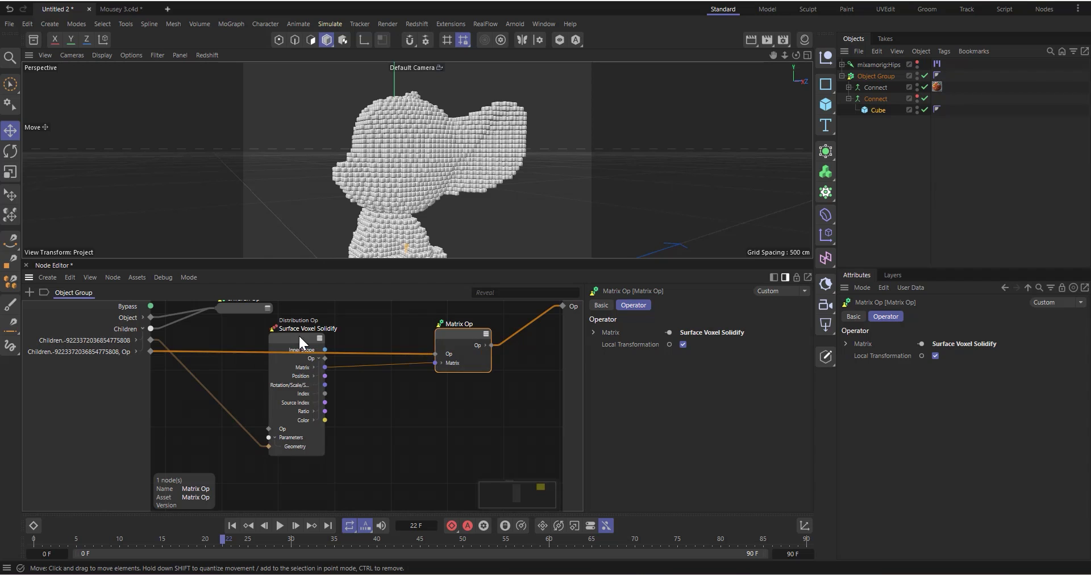
pyautogui.moveTo(300, 336)
pyautogui.mouseDown()
pyautogui.moveTo(282, 326)
pyautogui.moveTo(296, 337)
pyautogui.moveTo(316, 329)
pyautogui.mouseUp()
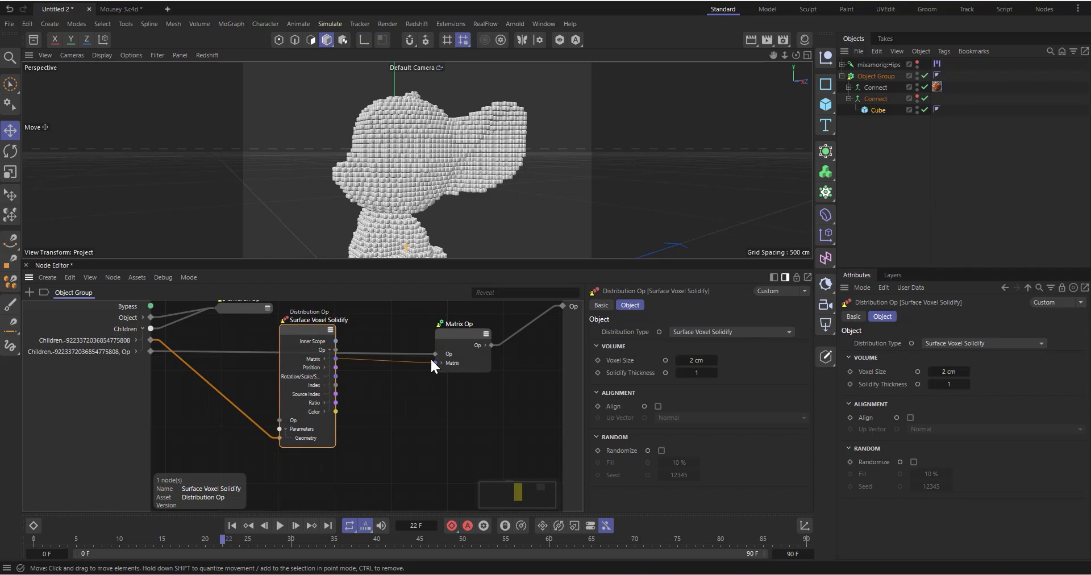
pyautogui.moveTo(461, 331); pyautogui.dragTo(460, 328)
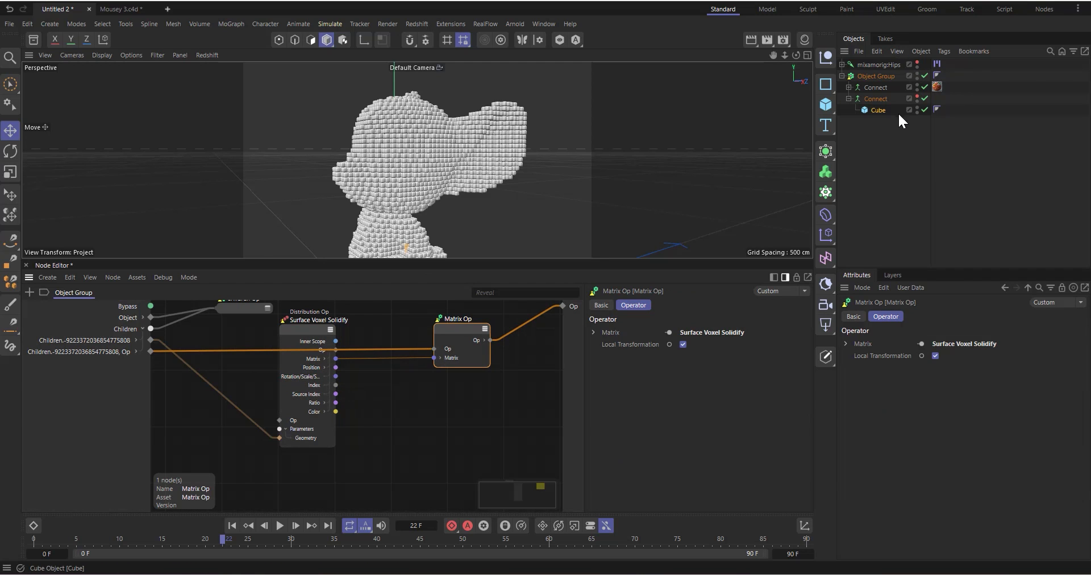
# Switch the Object Group off and back on to compare the voxelized mouse with the original textured character
pyautogui.click(924, 77)
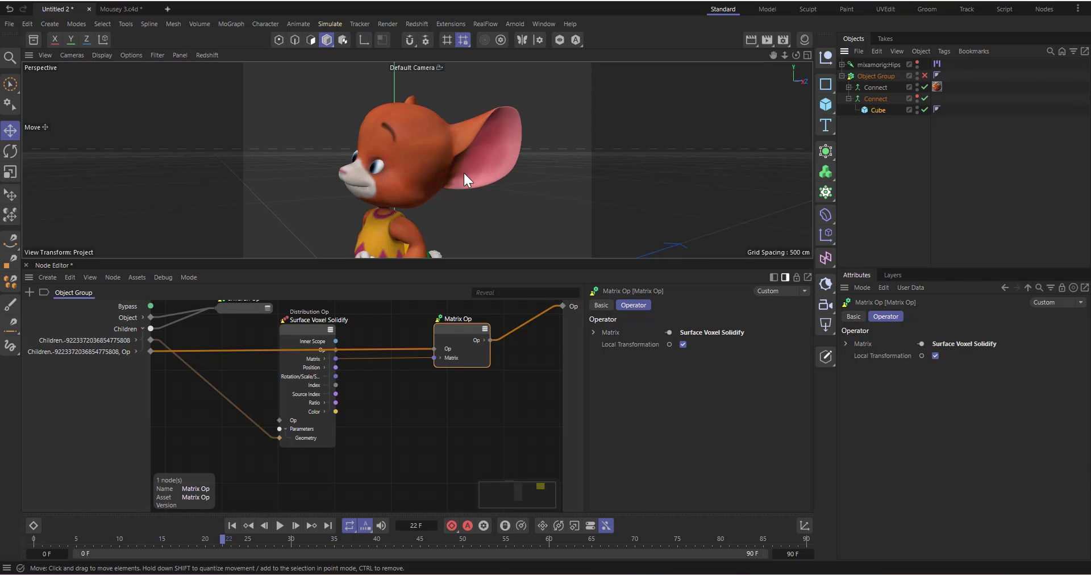
pyautogui.click(925, 76)
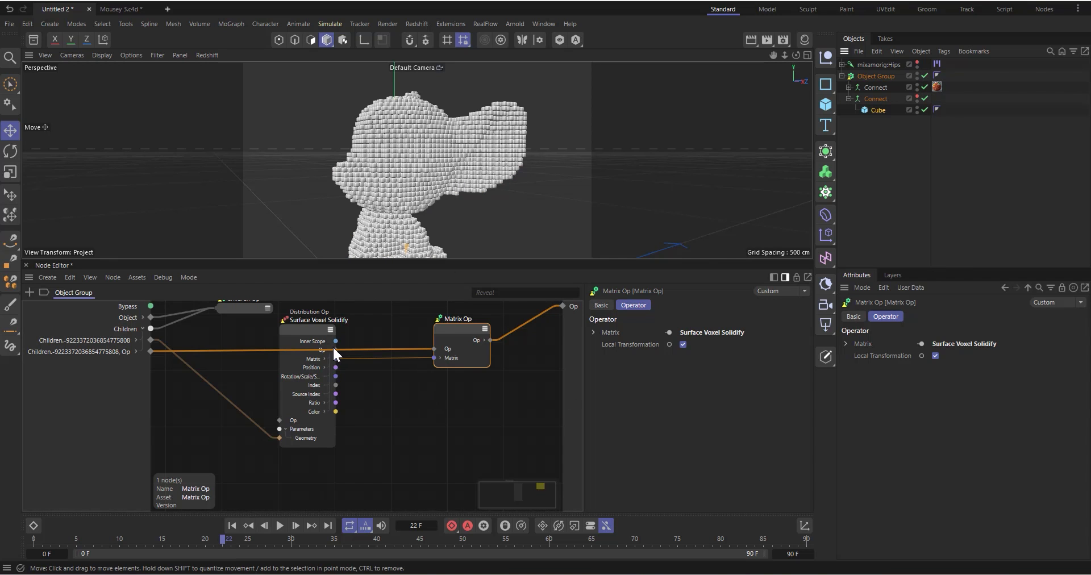
# Add a Closest Points node between the Surface Voxel Solidify and Matrix Op nodes
pyautogui.moveTo(306, 331)
pyautogui.mouseDown()
pyautogui.moveTo(293, 324)
pyautogui.moveTo(295, 333)
pyautogui.mouseUp()
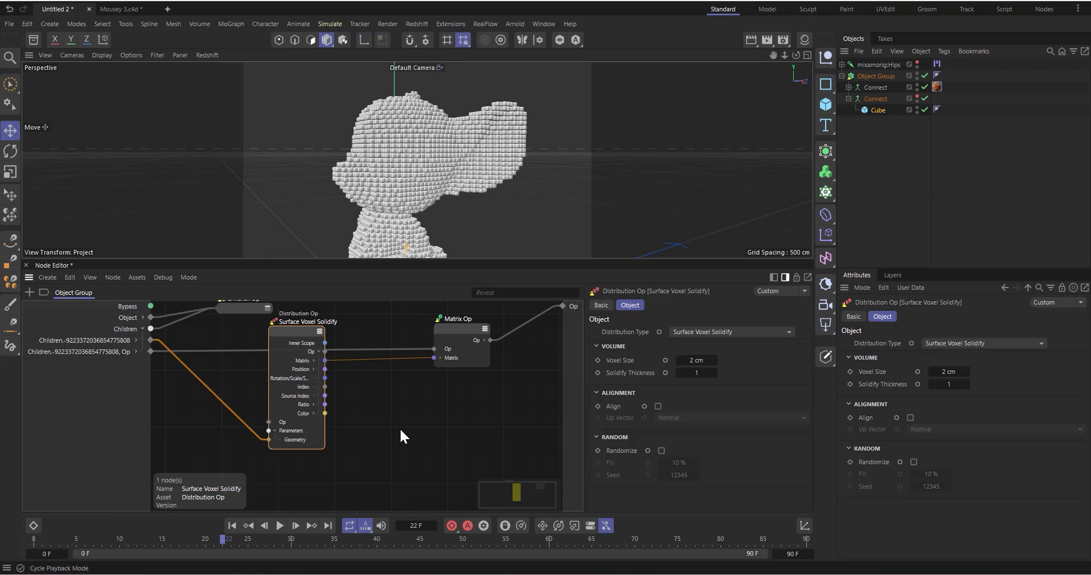
pyautogui.doubleClick(378, 383)
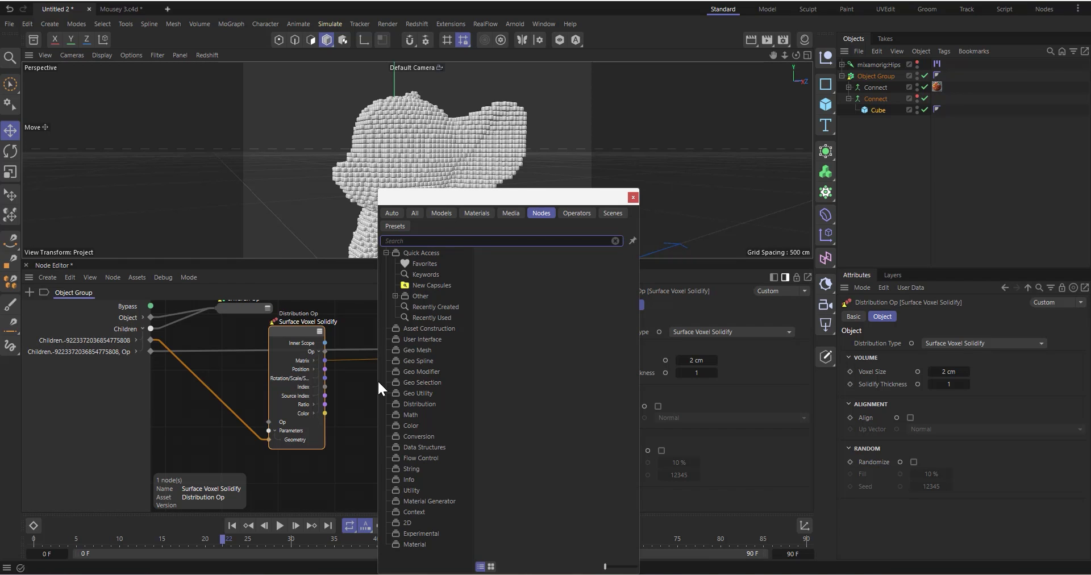
pyautogui.write('close')
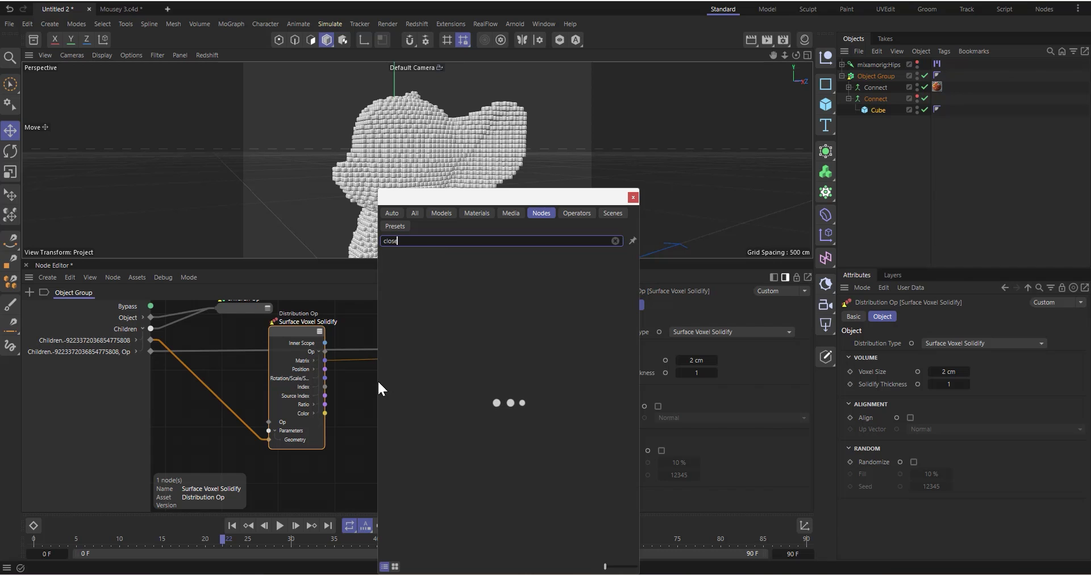
pyautogui.write('st')
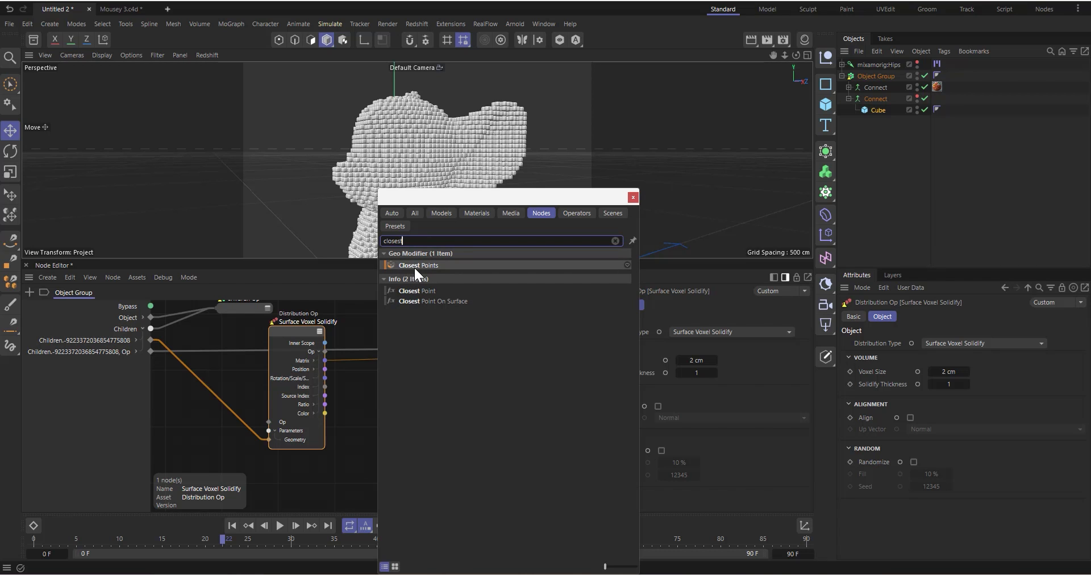
pyautogui.moveTo(414, 267); pyautogui.dragTo(380, 382)
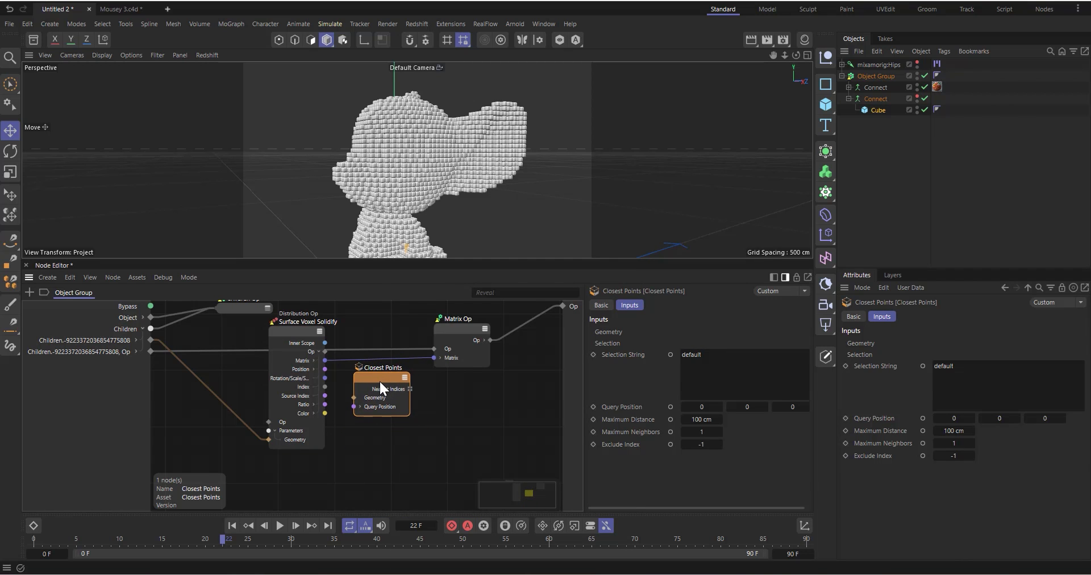
pyautogui.scroll(3, 362, 402)
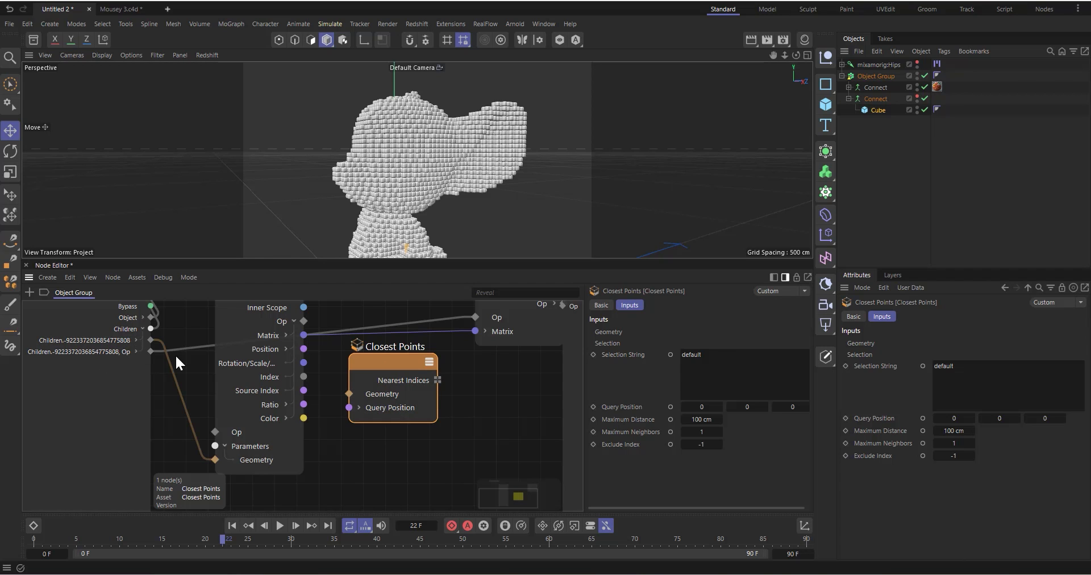
# Connect the Geometry output of the Object Group's first child to the Closest Points node's Geometry input
pyautogui.click(137, 339)
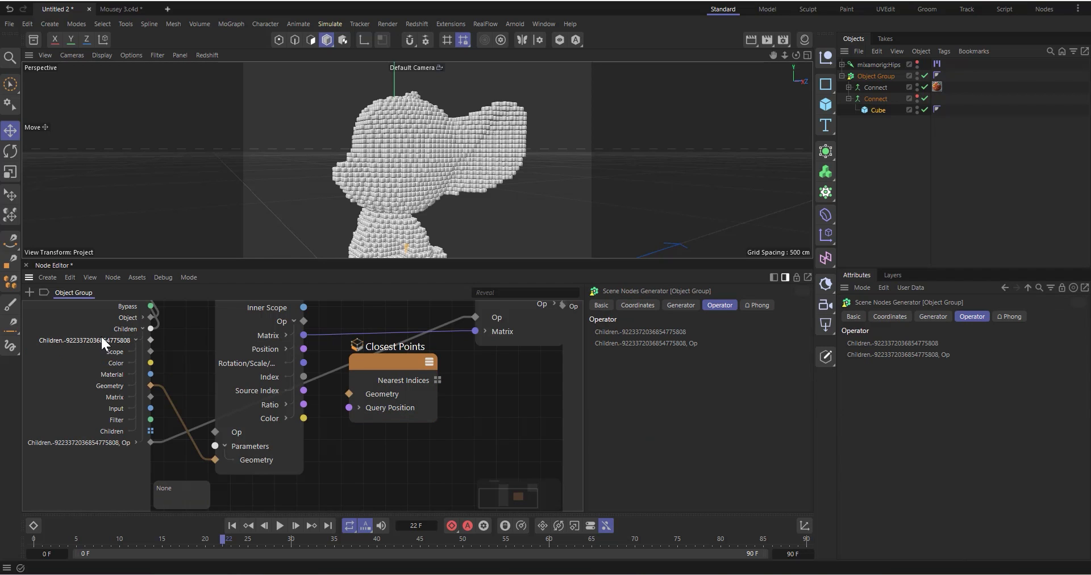
pyautogui.moveTo(152, 385); pyautogui.dragTo(356, 394)
pyautogui.click(134, 340)
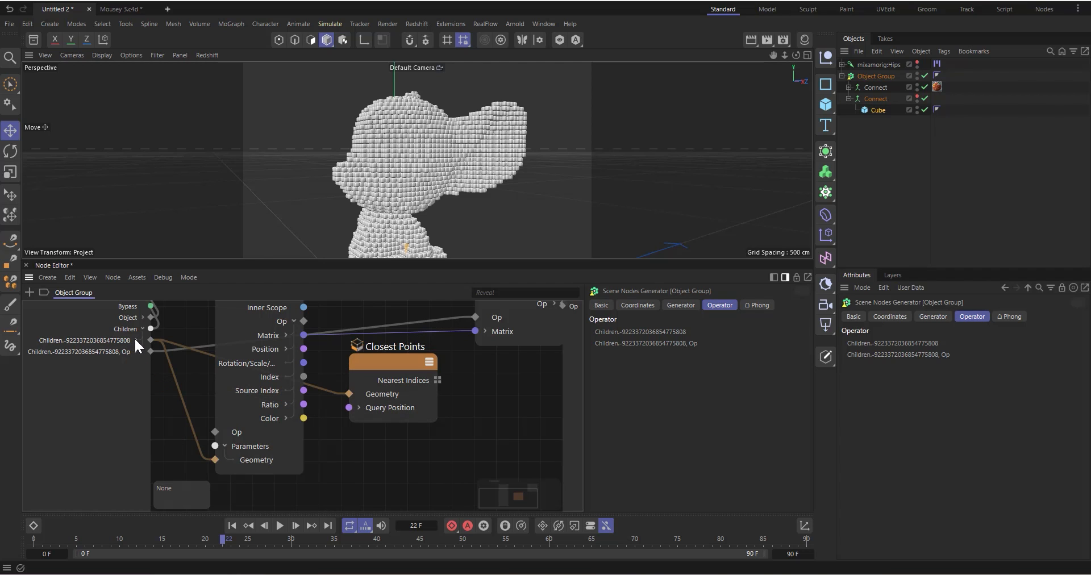
pyautogui.click(382, 369)
pyautogui.scroll(-2, 318, 418)
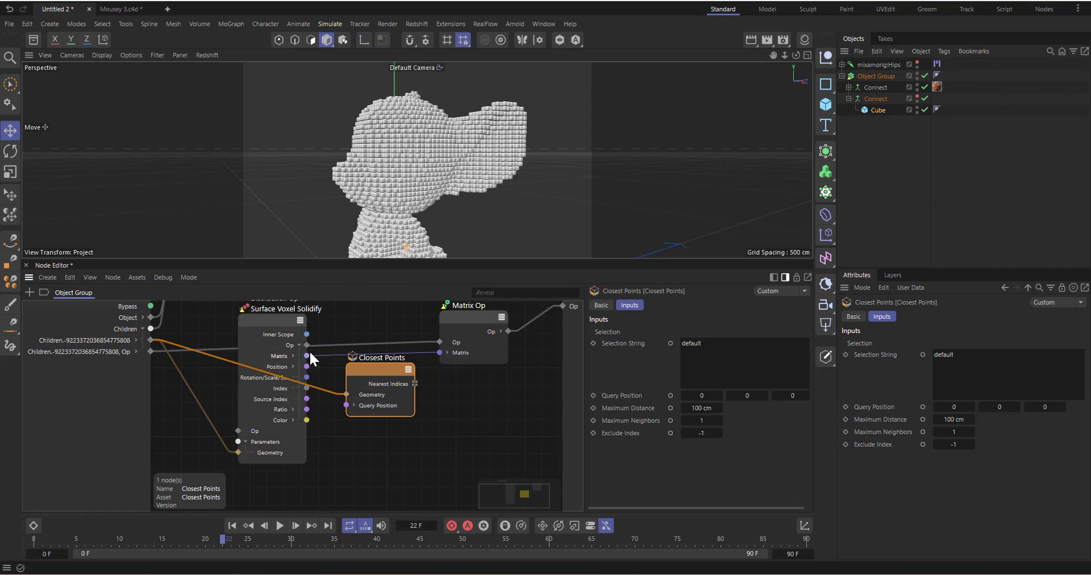
# Connect the Matrix output of Surface Voxel Solidify to the Query Position input of Closest Points
pyautogui.scroll(1, 310, 350)
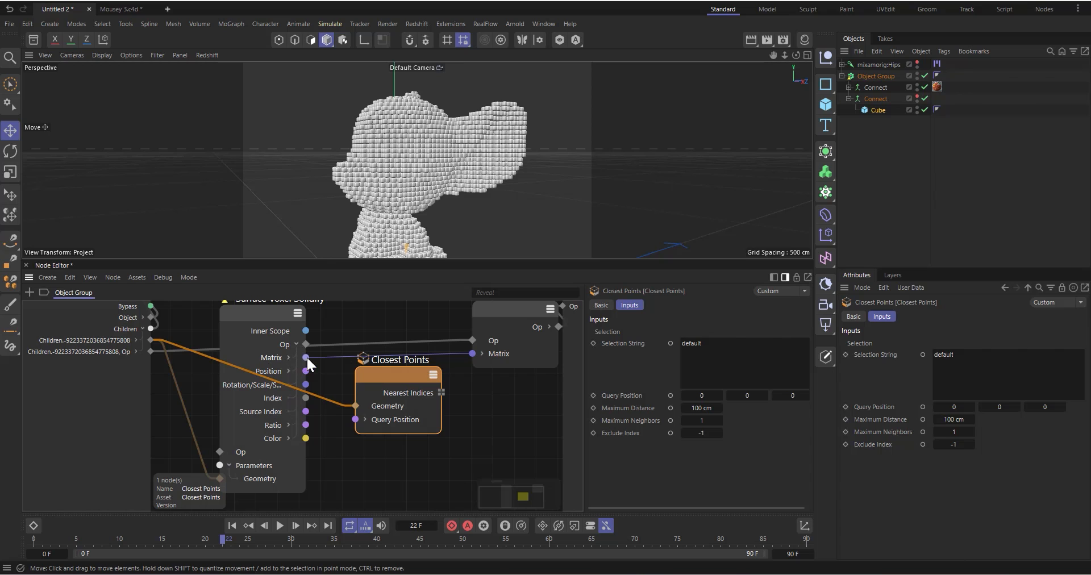
pyautogui.moveTo(306, 357); pyautogui.dragTo(325, 374)
pyautogui.moveTo(347, 420); pyautogui.dragTo(357, 421)
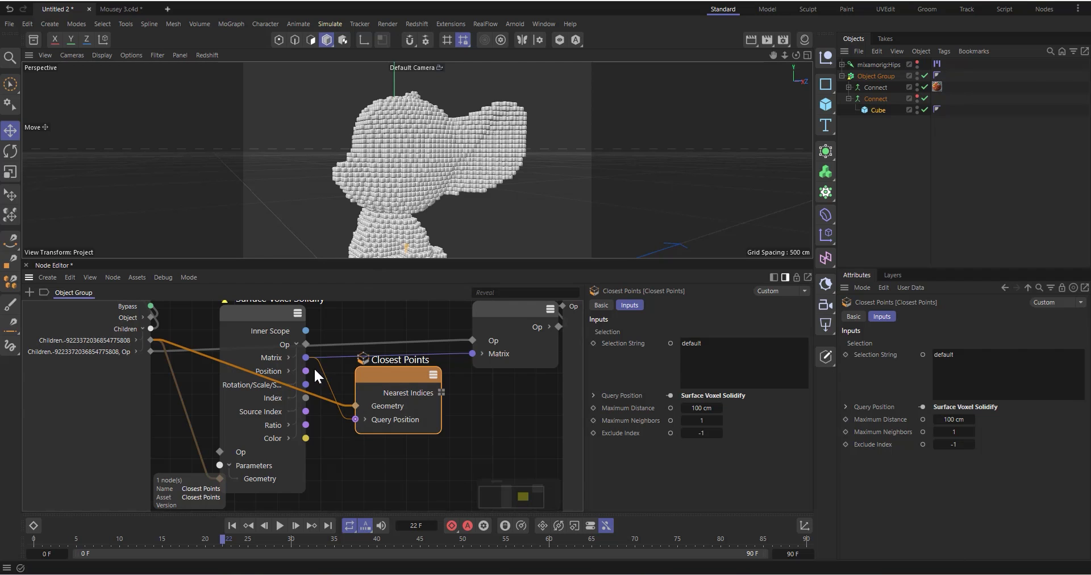
pyautogui.scroll(2, 402, 413)
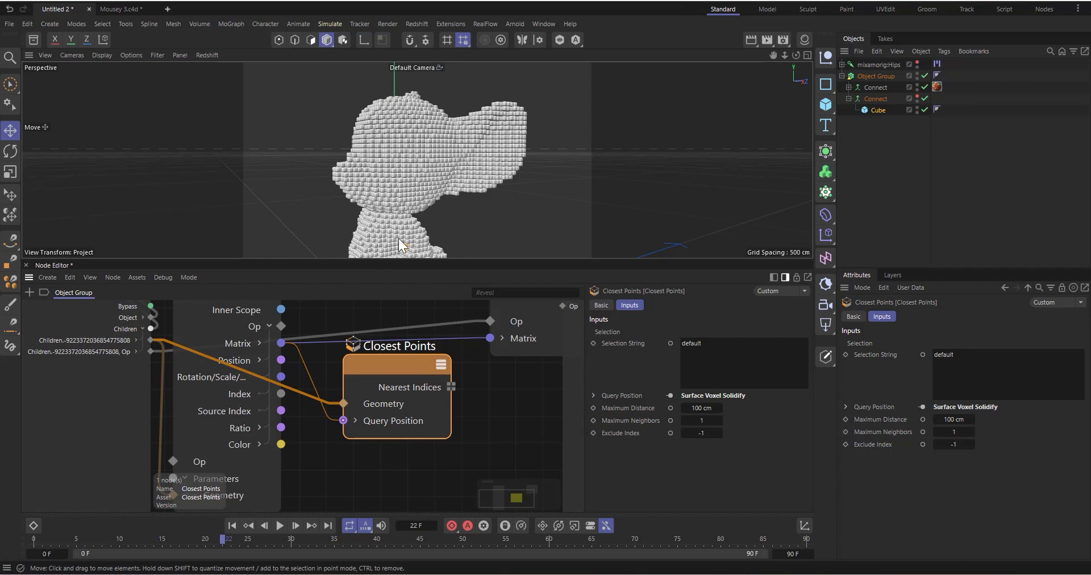
# Disable the cube inside the second Connect object to view the bare distributed points, and shift the Closest Points node slightly
pyautogui.click(925, 109)
pyautogui.keyDown('alt'); pyautogui.moveTo(487, 108); pyautogui.dragTo(370, 148); pyautogui.keyUp('alt')
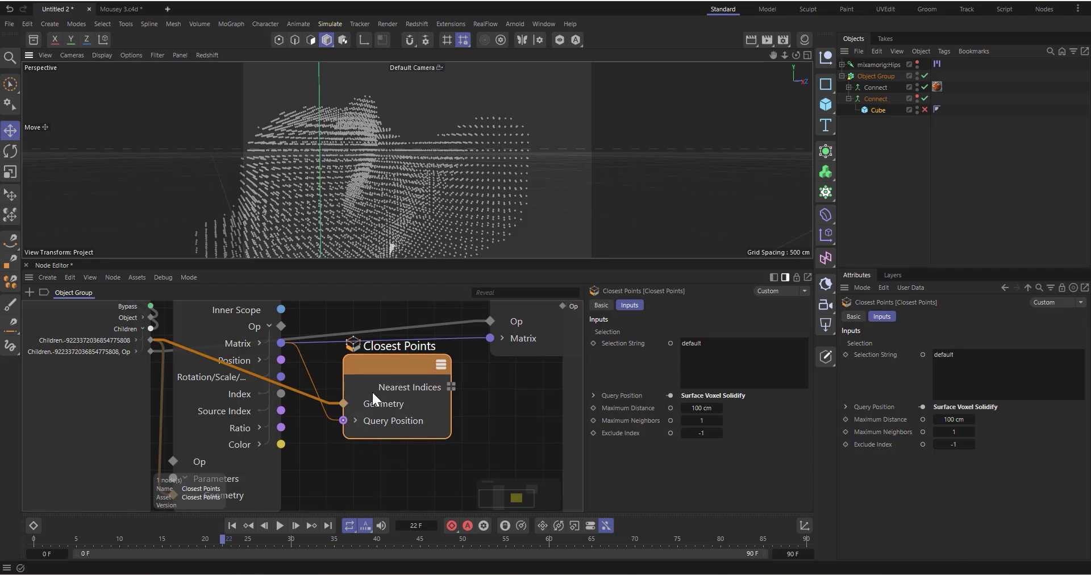
pyautogui.scroll(-2, 373, 391)
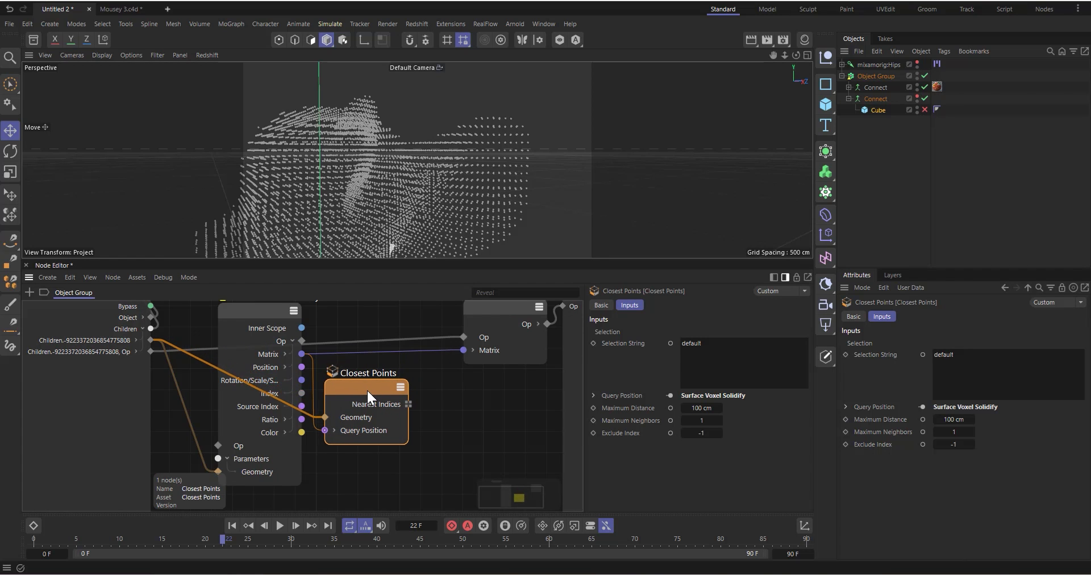
pyautogui.moveTo(368, 392); pyautogui.dragTo(367, 384)
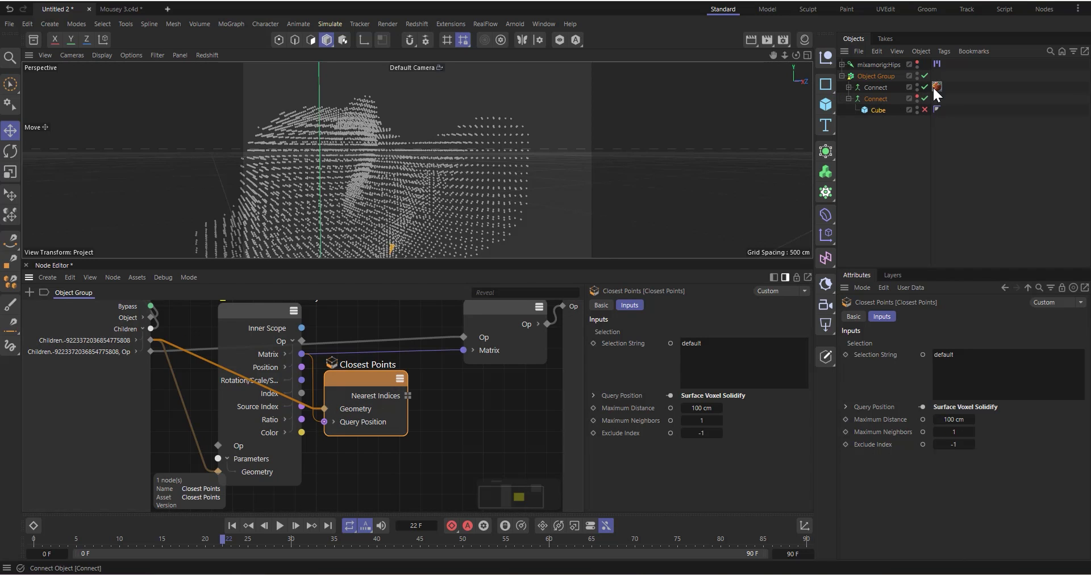
# Switch the Object Group off and back on to compare the distributed points with the mouse's textured surface
pyautogui.scroll(3, 274, 181)
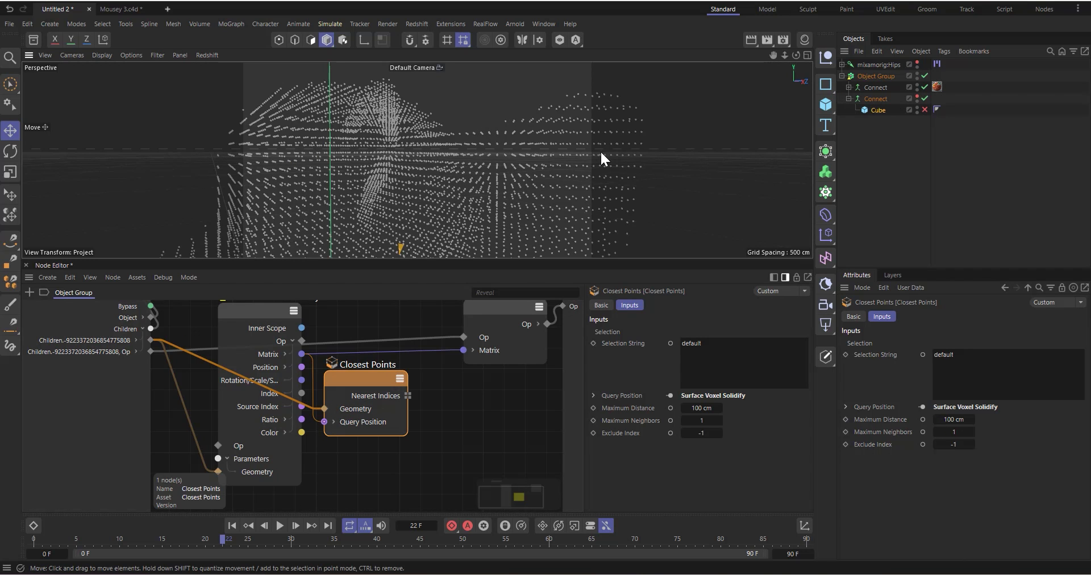
pyautogui.click(924, 76)
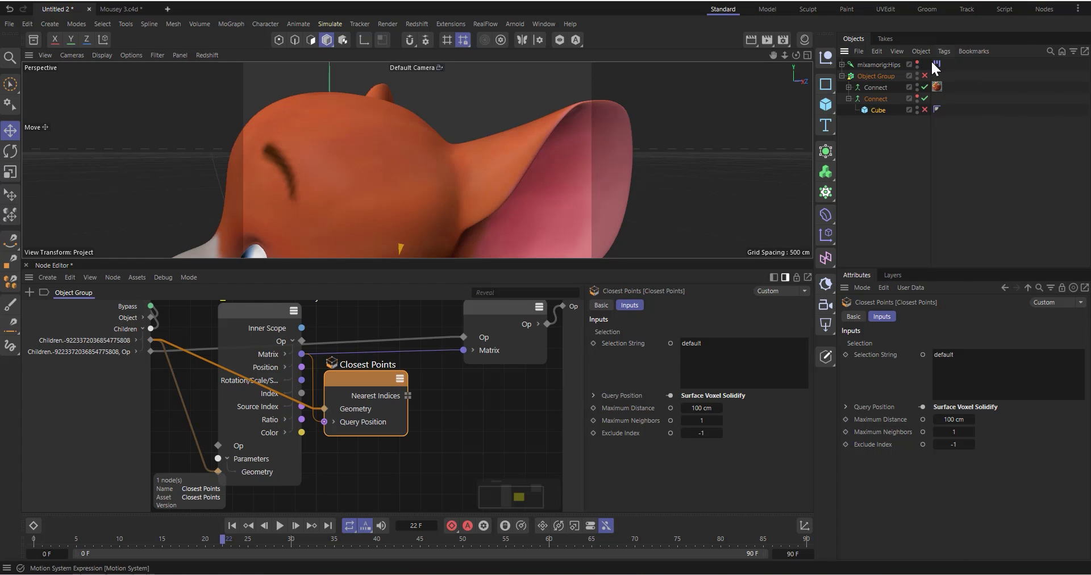
pyautogui.click(925, 75)
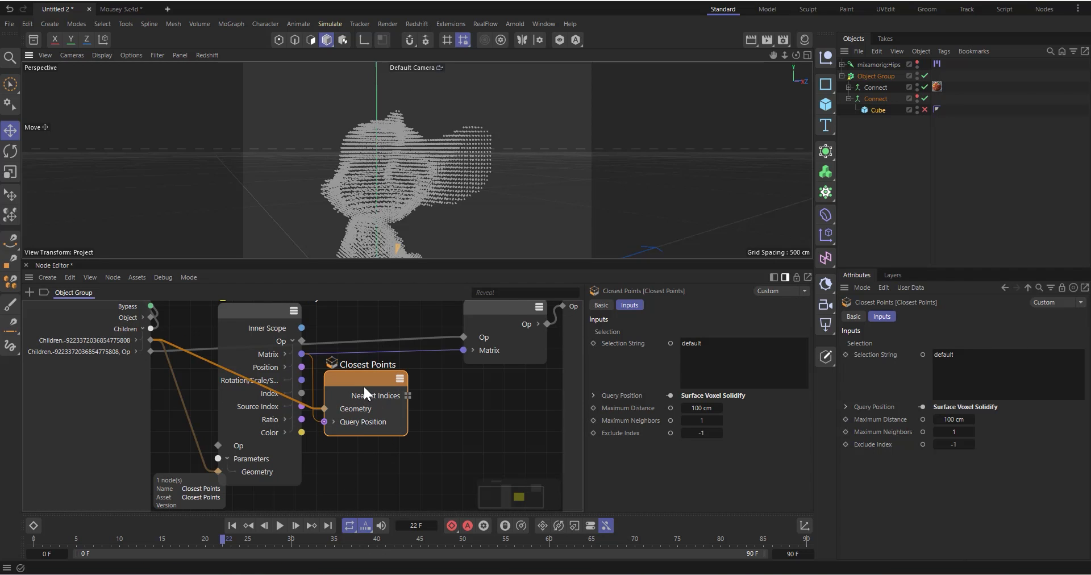
# Move the Closest Points node slightly up and show the settings of the first Connect object's Ch14_Body material tag
pyautogui.moveTo(364, 383); pyautogui.dragTo(366, 361)
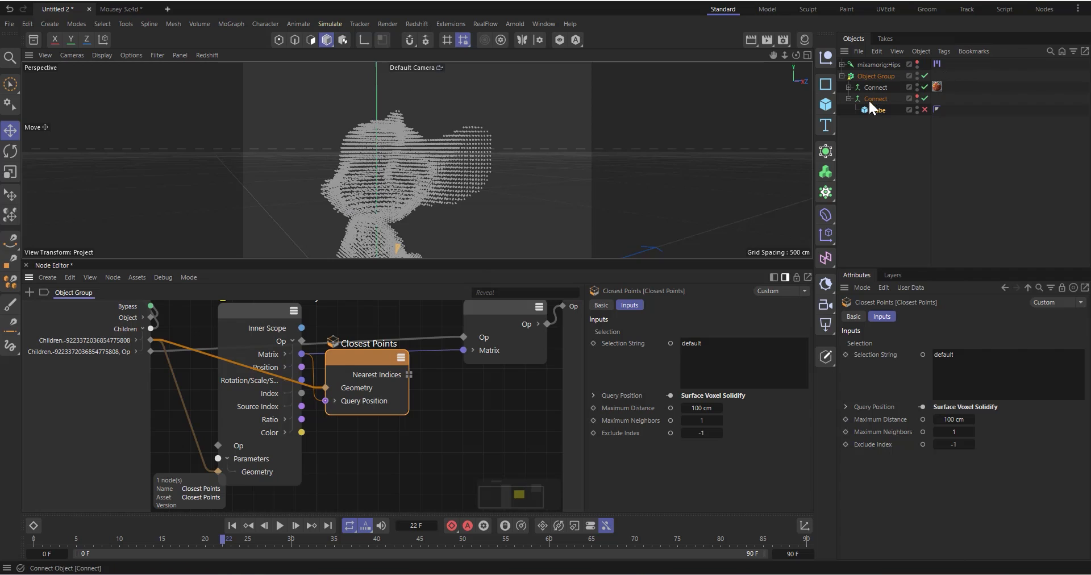
pyautogui.click(937, 87)
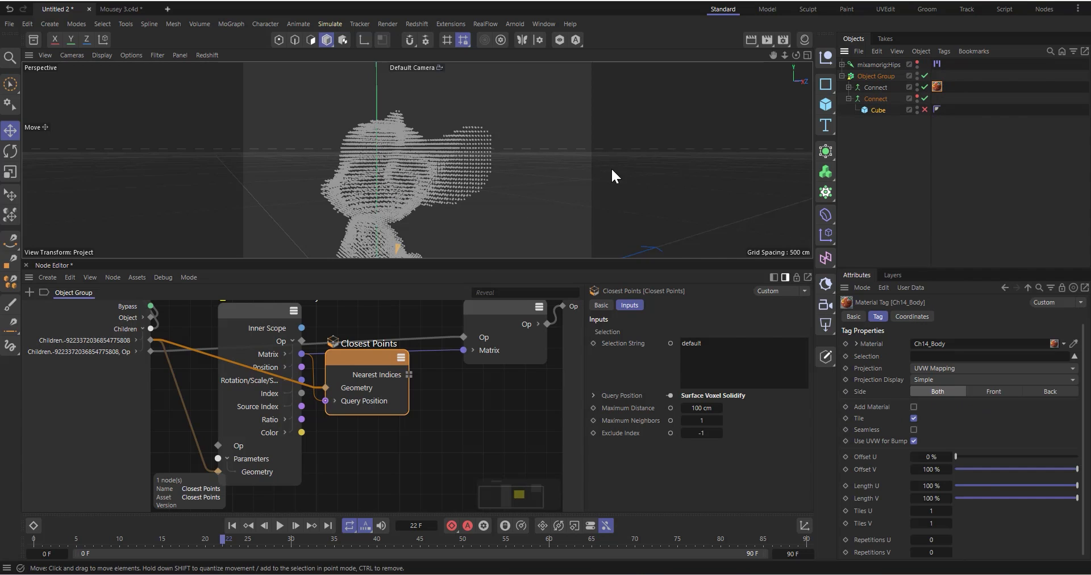
# Disable the Object Group and the first Connect object, and expand the first Connect's hierarchy while collapsing the second one's
pyautogui.click(924, 76)
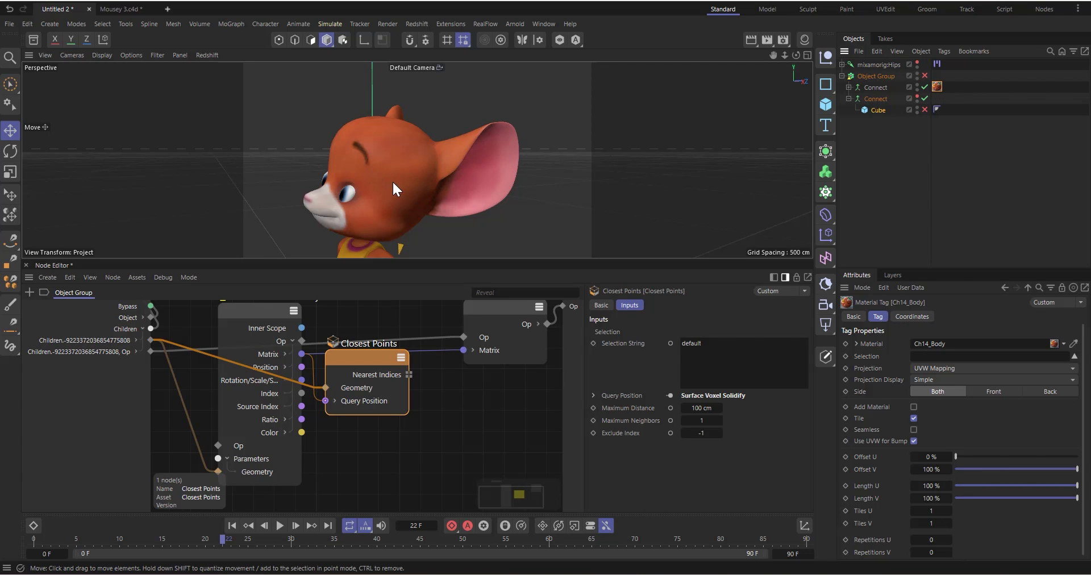
pyautogui.click(848, 99)
pyautogui.click(877, 87)
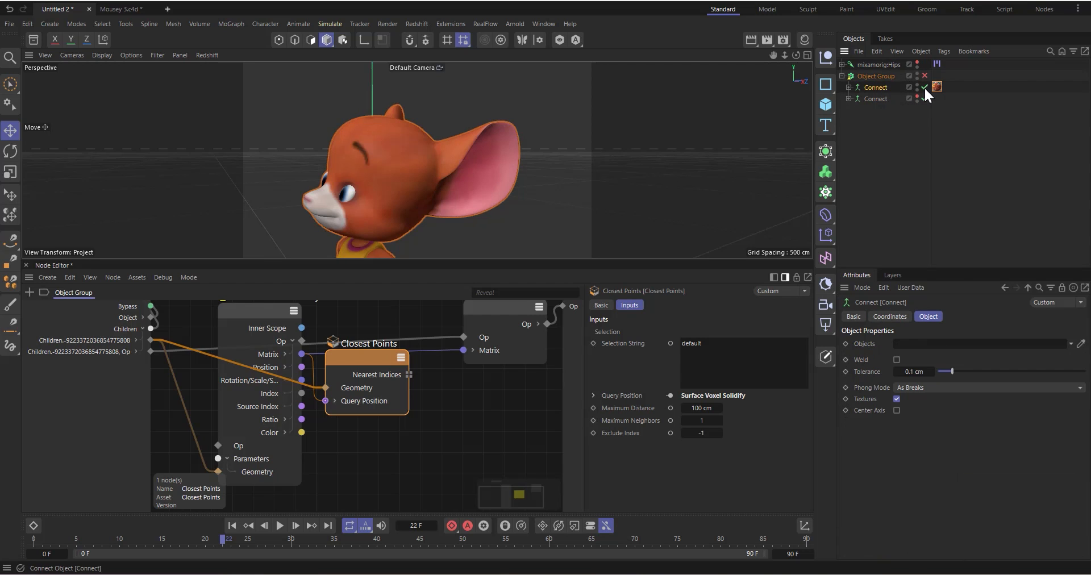
pyautogui.click(924, 87)
pyautogui.click(848, 87)
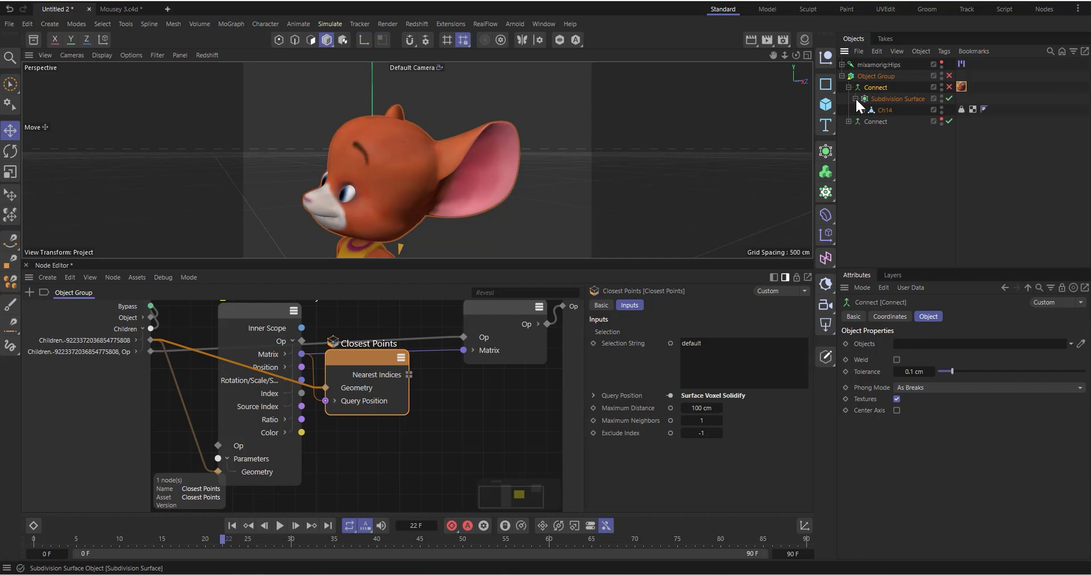
# Inspect the Ch14 mesh's points in Point mode and compare them with the selected Subdivision Surface
pyautogui.click(881, 108)
pyautogui.click(279, 39)
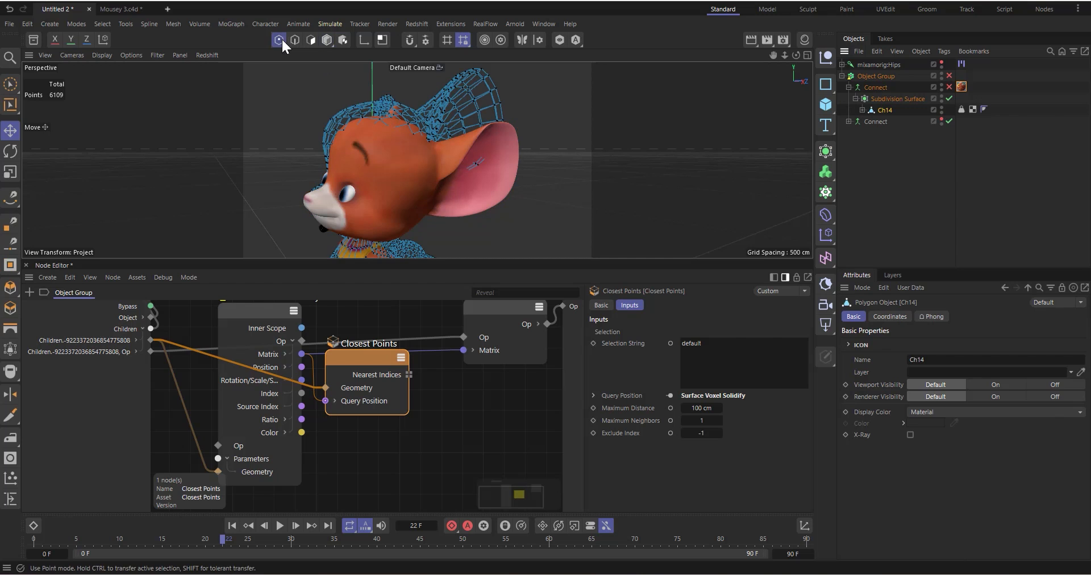
pyautogui.click(884, 98)
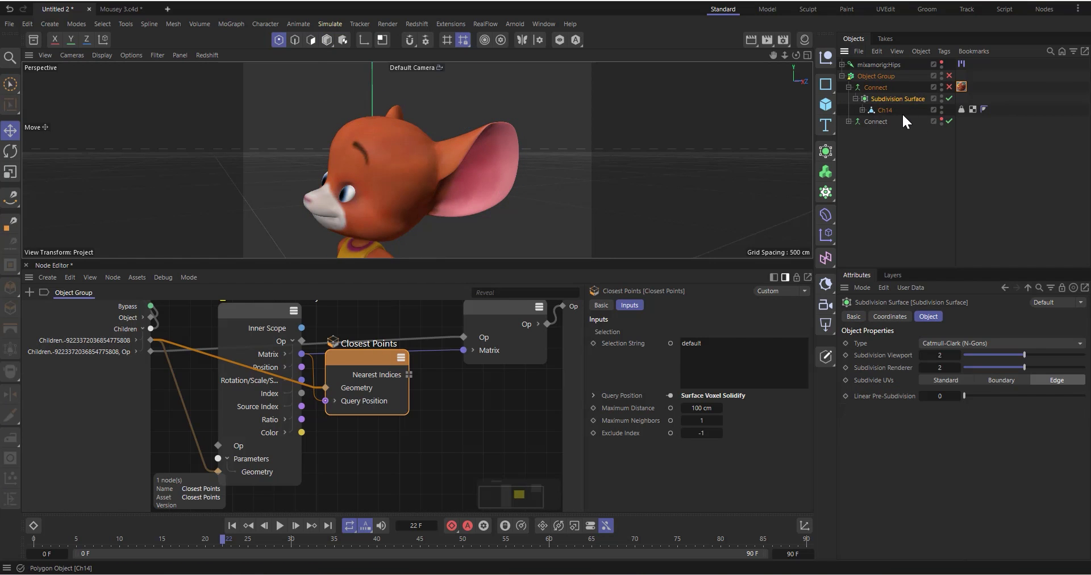
pyautogui.click(871, 108)
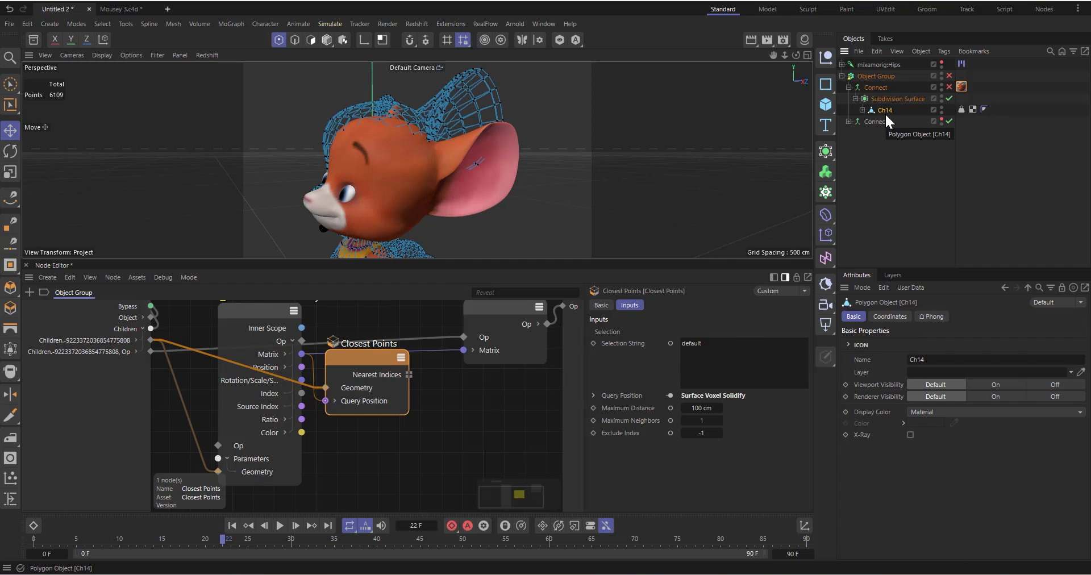
pyautogui.scroll(-3, 510, 131)
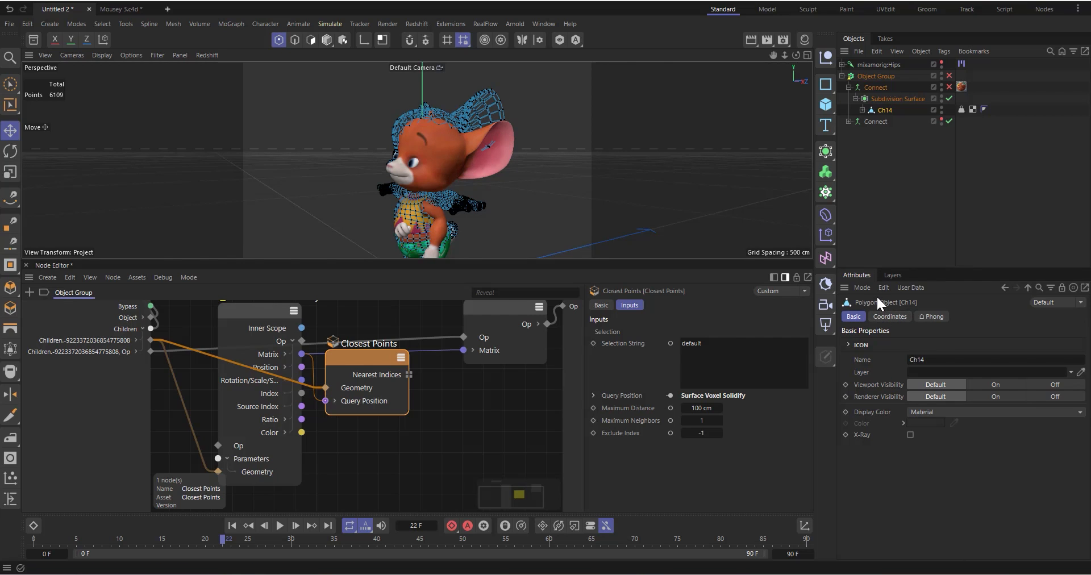
# Enable Deformed Editing in the Perspective viewport settings and check Ch14's points on the deformed head
pyautogui.click(862, 285)
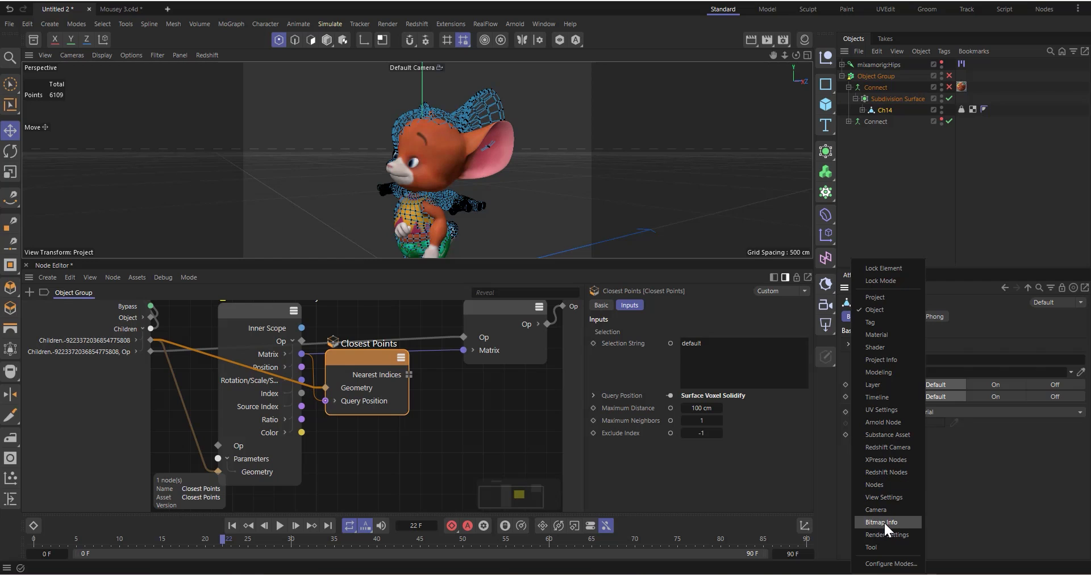
pyautogui.click(885, 496)
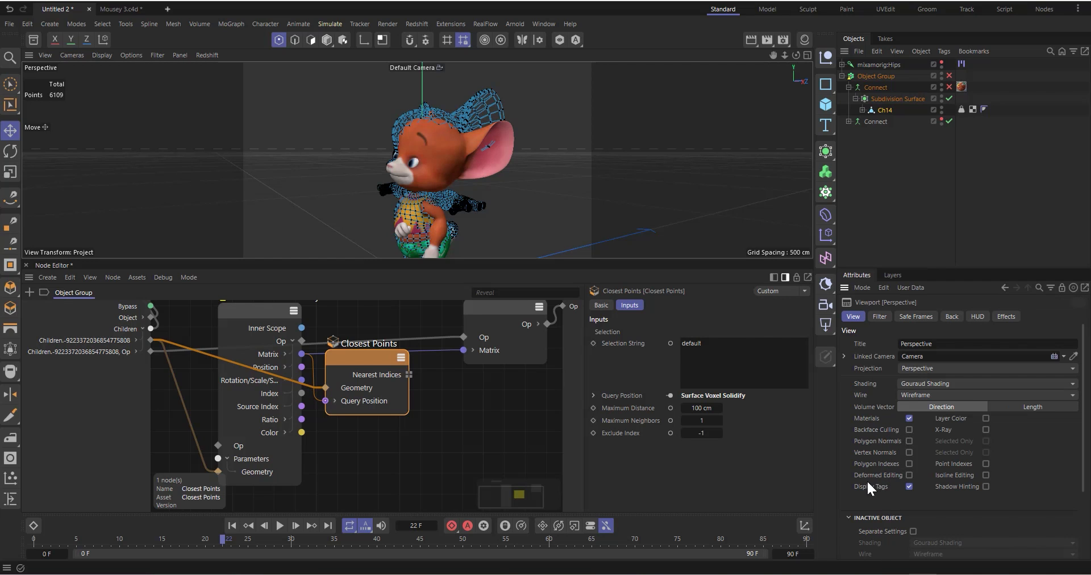
pyautogui.click(909, 475)
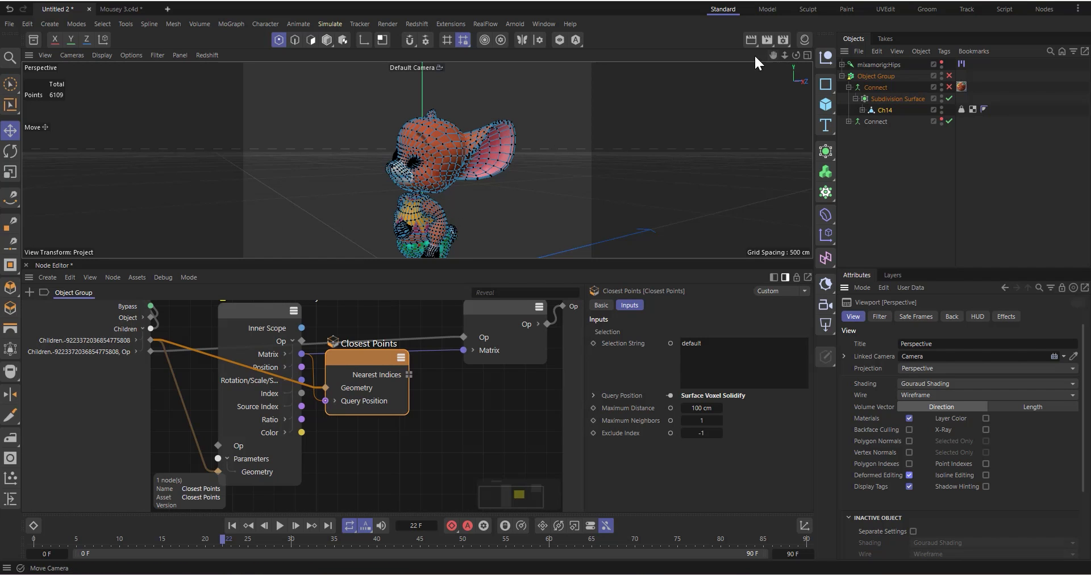
pyautogui.scroll(3, 476, 132)
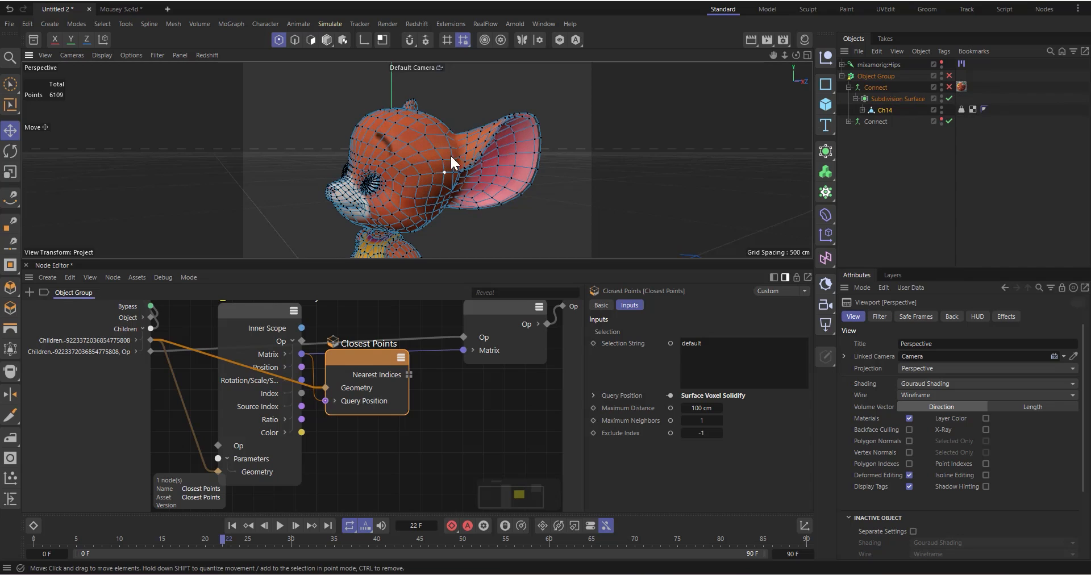
pyautogui.click(879, 108)
pyautogui.click(866, 85)
pyautogui.rightClick(870, 84)
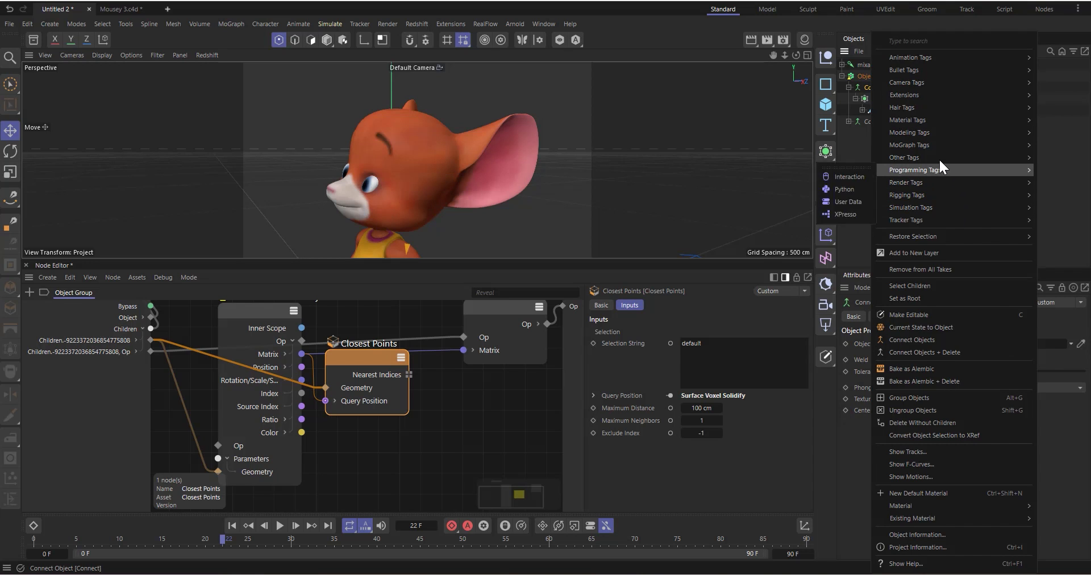
pyautogui.moveTo(938, 158)
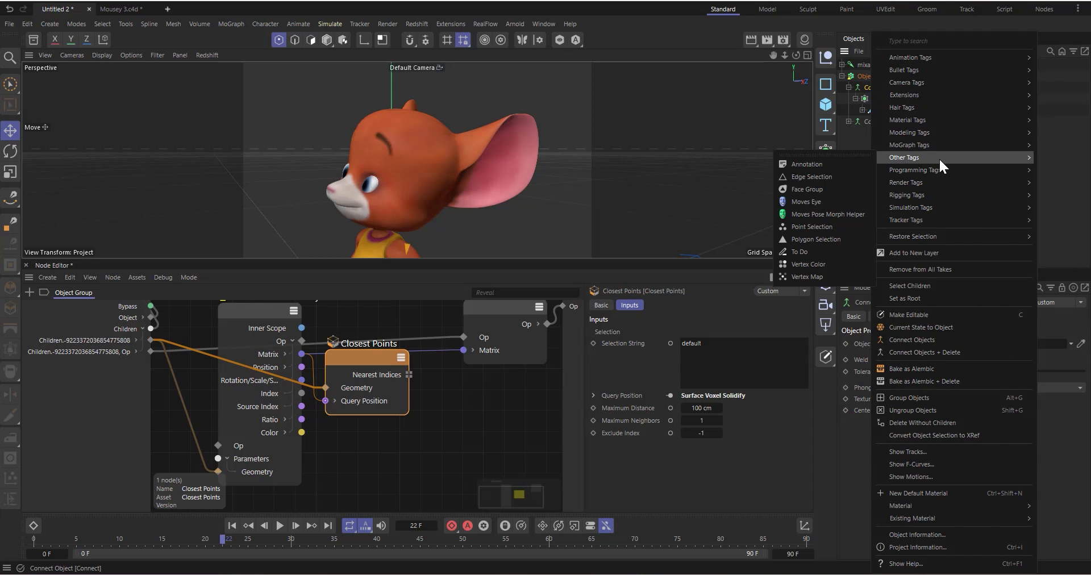
pyautogui.click(823, 277)
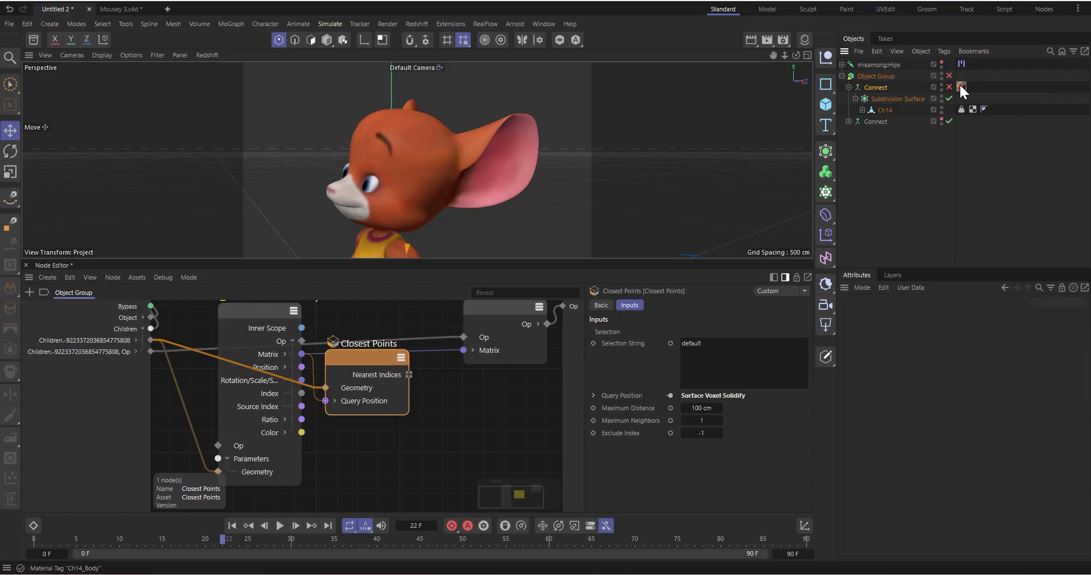
# Add a Vertex Color tag to the first Connect object and switch that object back on
pyautogui.rightClick(875, 87)
pyautogui.moveTo(936, 157)
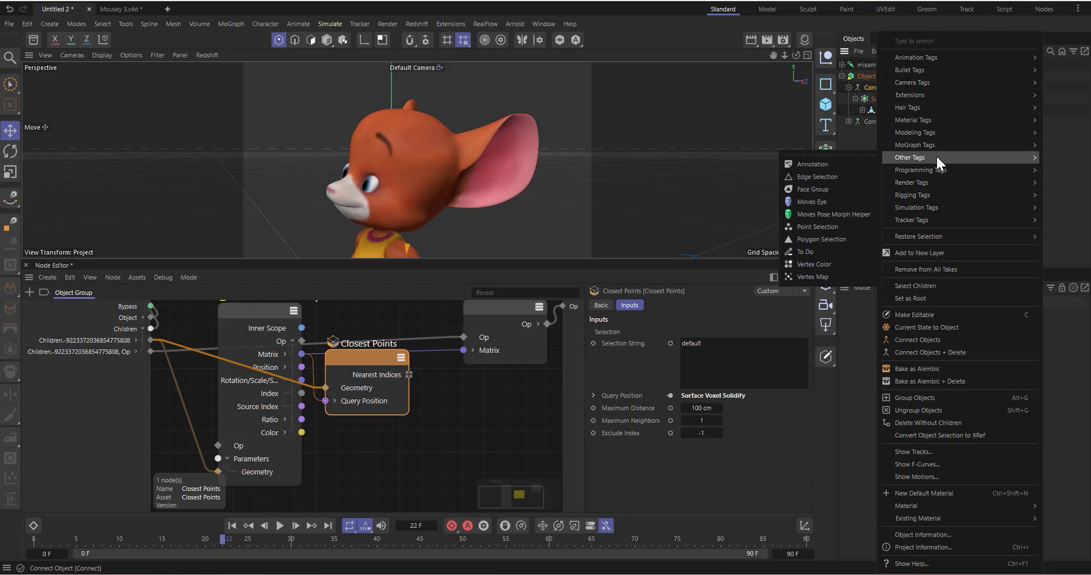
pyautogui.click(837, 264)
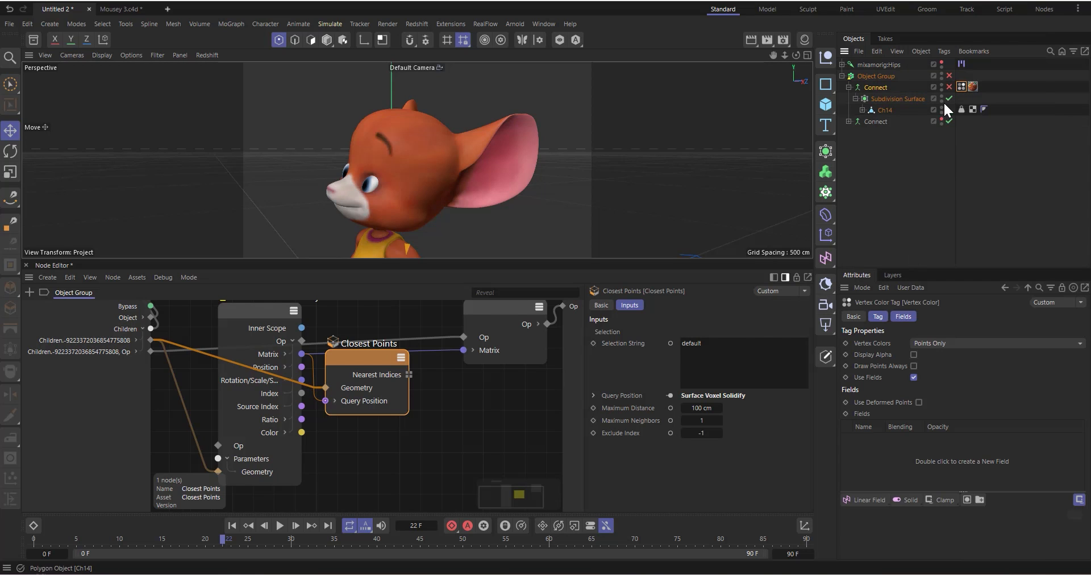
pyautogui.click(948, 87)
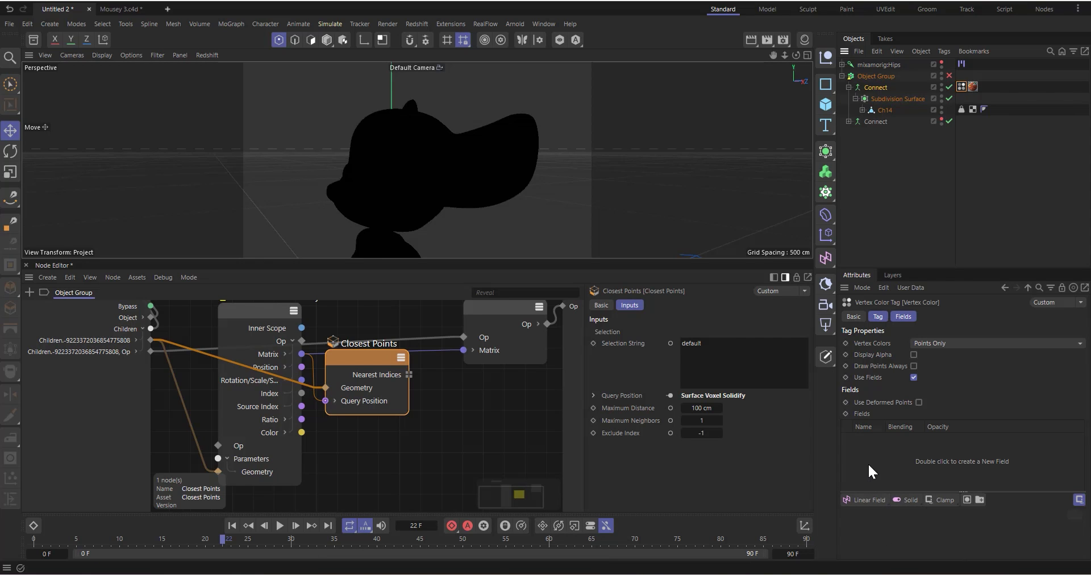
# Add a Shader Field to the Vertex Color tag, using the Color channel and the Ch14_Body material tag as its source
pyautogui.click(904, 317)
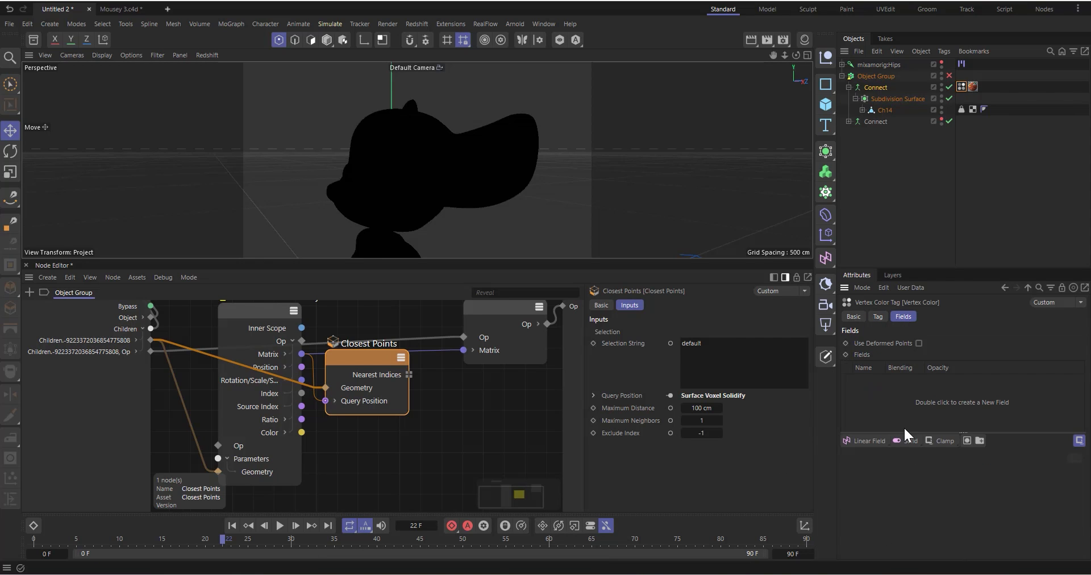
pyautogui.click(870, 441)
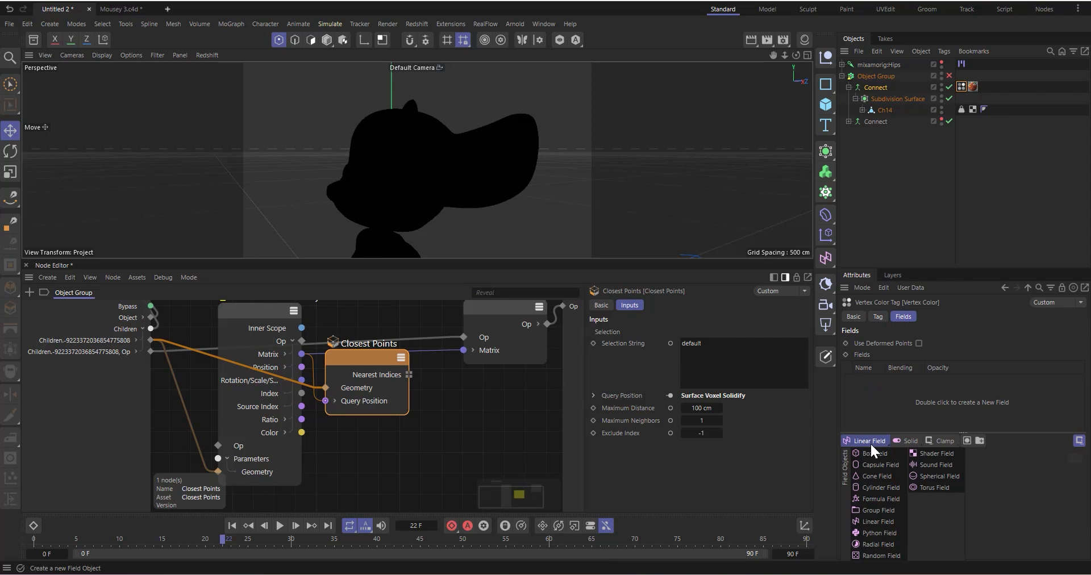
pyautogui.click(936, 453)
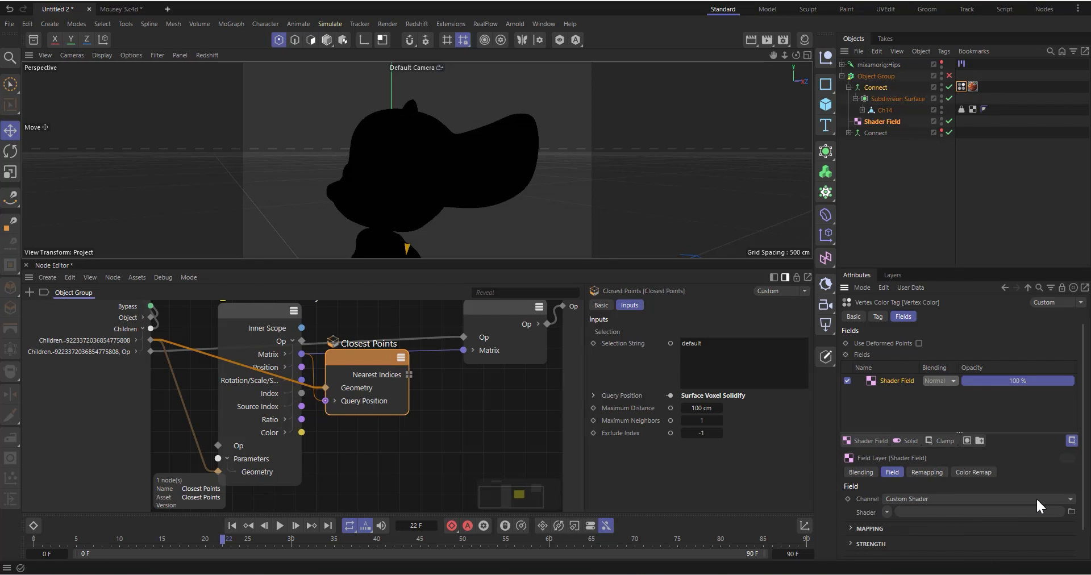
pyautogui.click(926, 499)
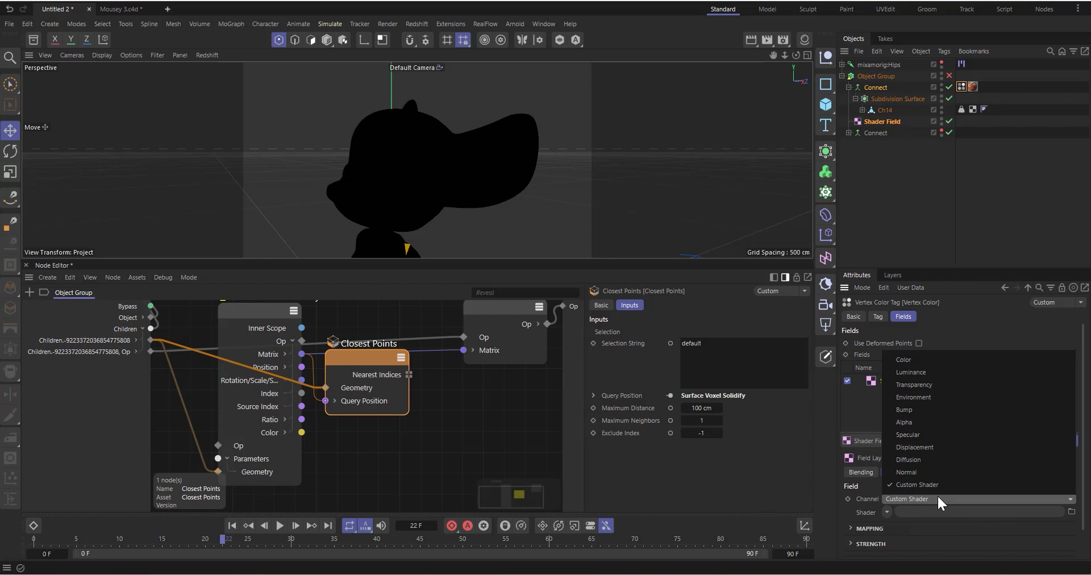
pyautogui.click(921, 359)
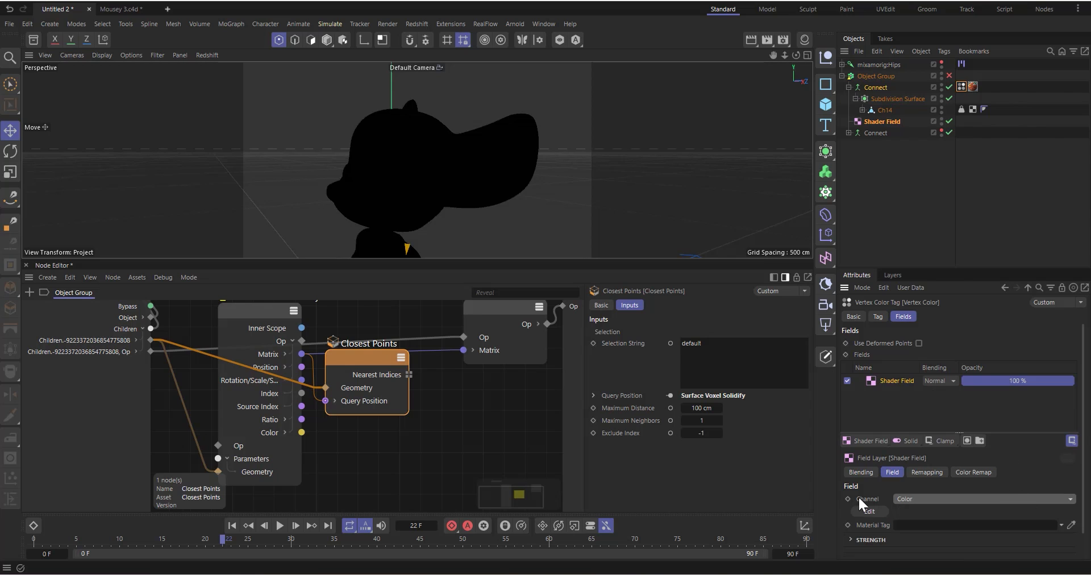
pyautogui.click(1072, 526)
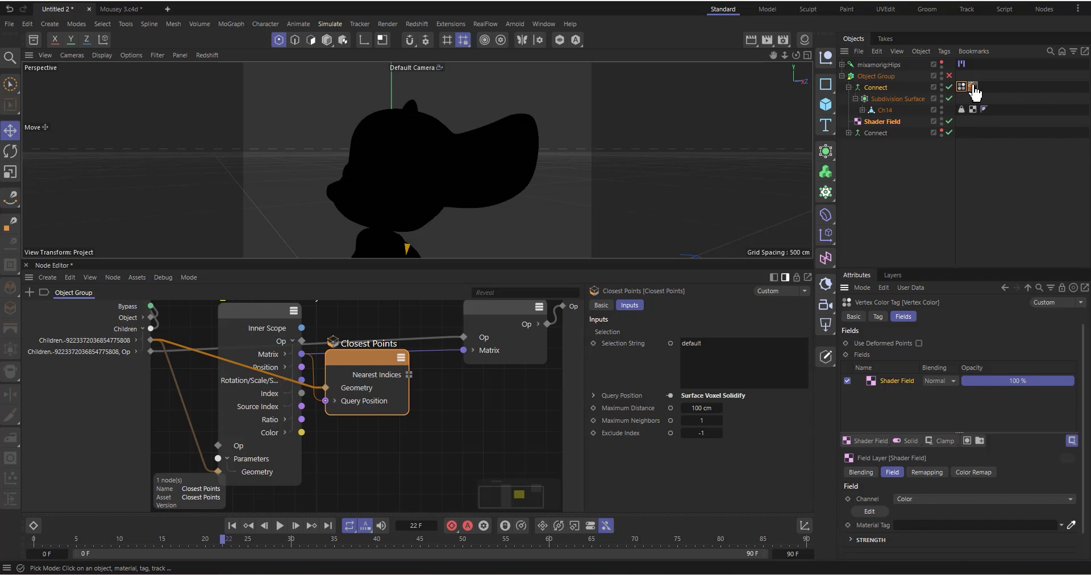
pyautogui.click(972, 86)
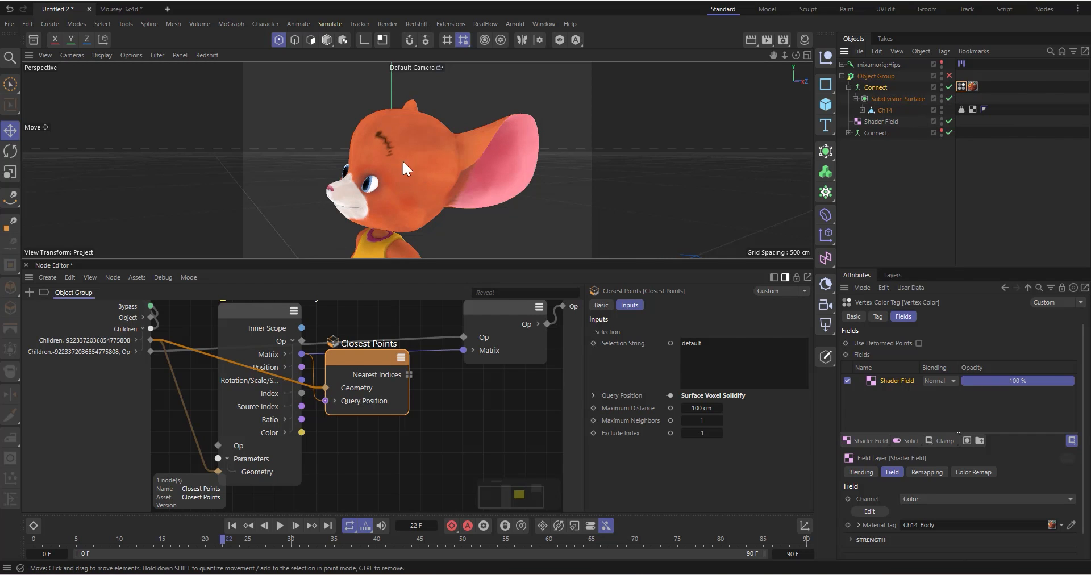
# Compare the mouse's look with the material tag and the Vertex Color tag selected, and show the Ch14 mesh's points
pyautogui.click(979, 96)
pyautogui.click(971, 85)
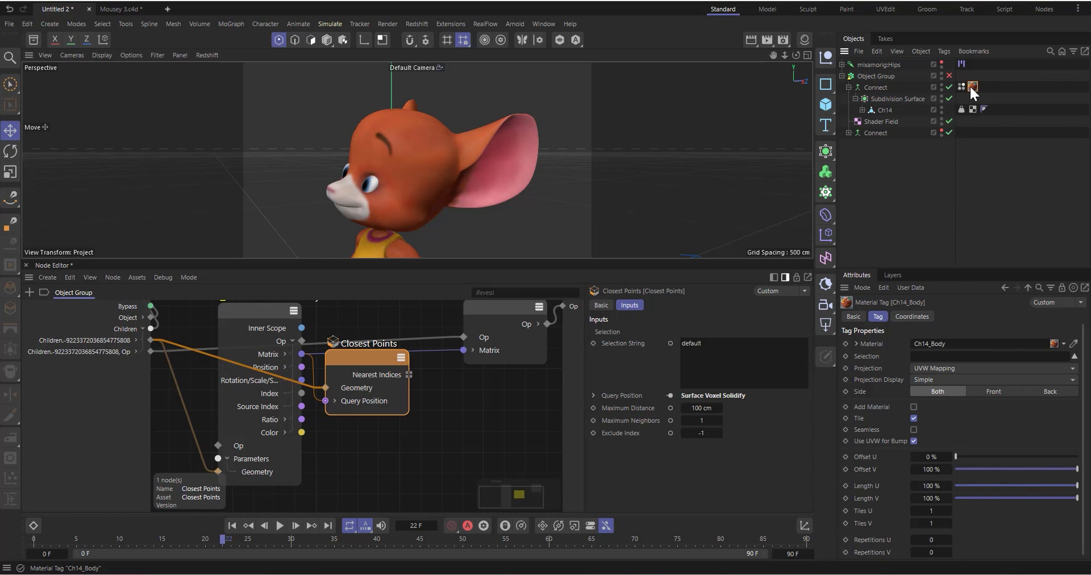
pyautogui.click(960, 86)
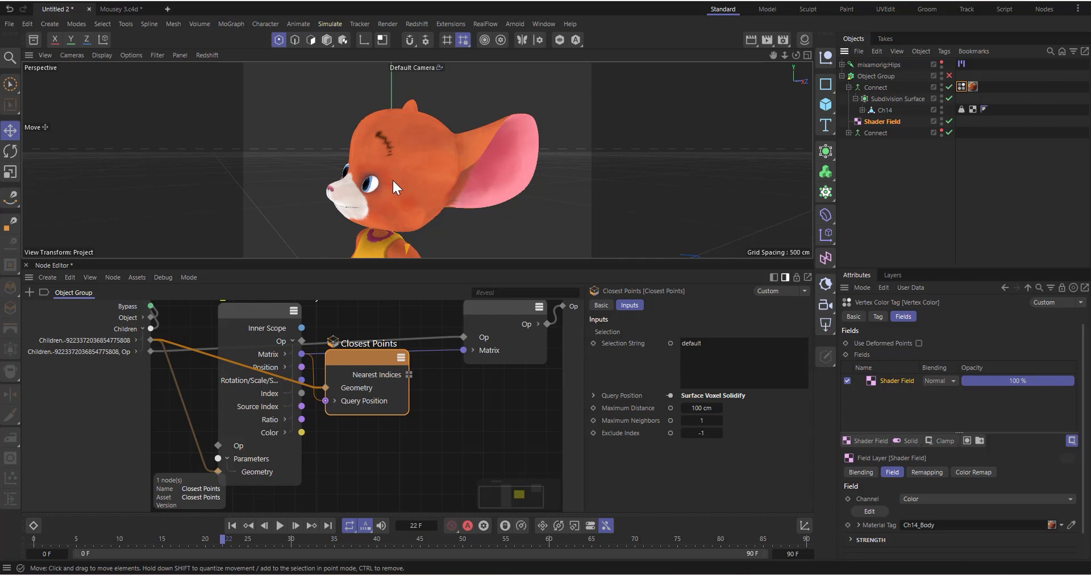
pyautogui.click(881, 110)
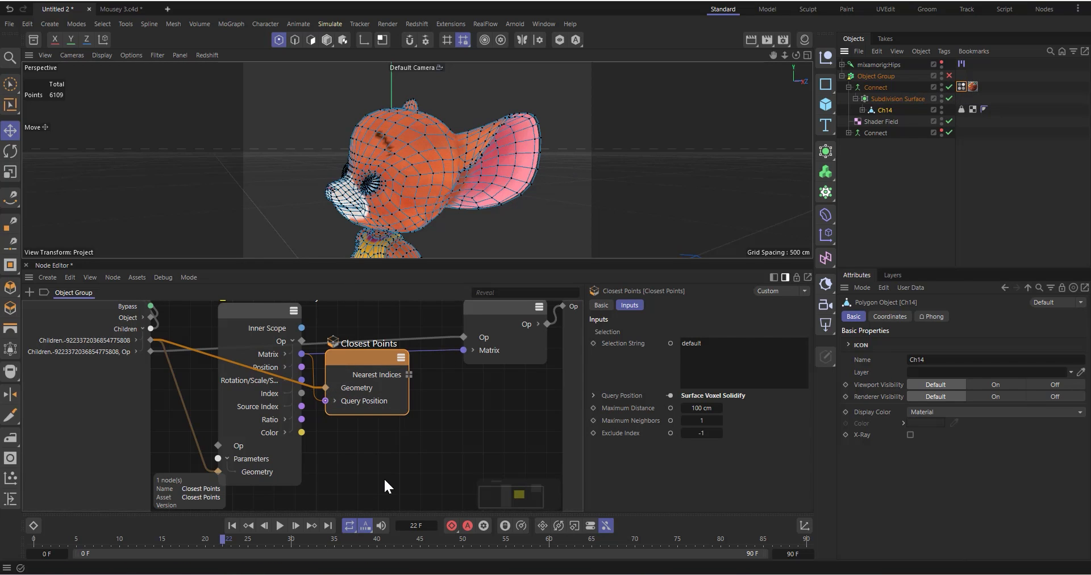
# Shift the Closest Points node slightly, then add a Points Info node and place it beside Closest Points
pyautogui.moveTo(368, 374); pyautogui.dragTo(361, 380)
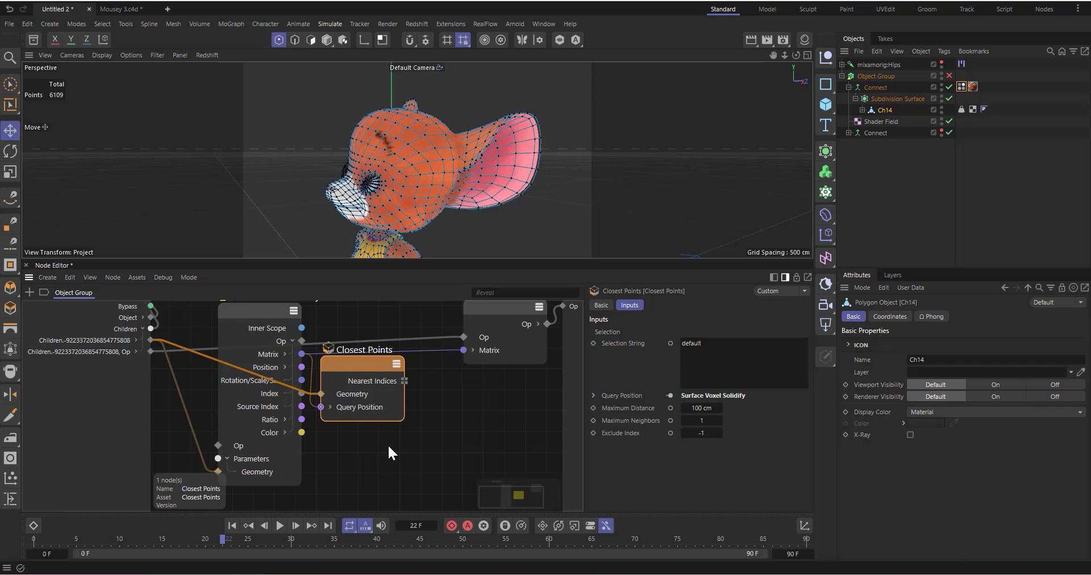
pyautogui.click(351, 459)
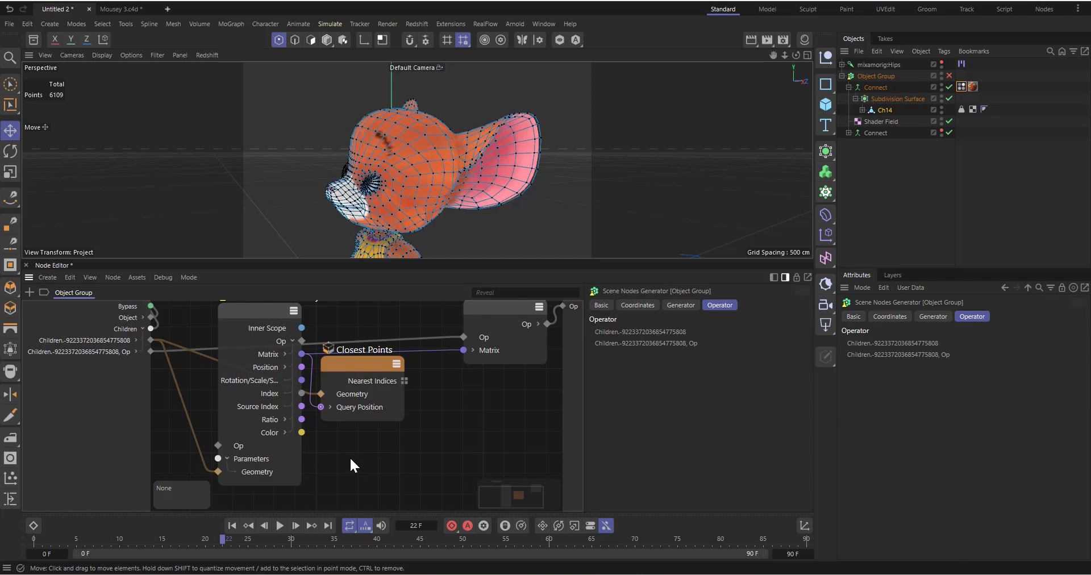
pyautogui.doubleClick(349, 455)
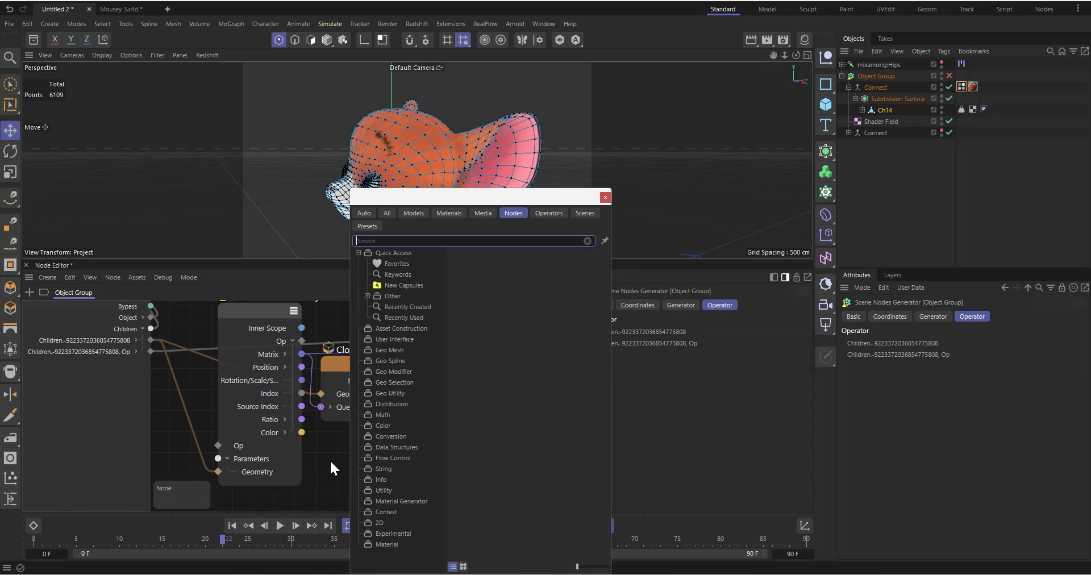
pyautogui.write('p')
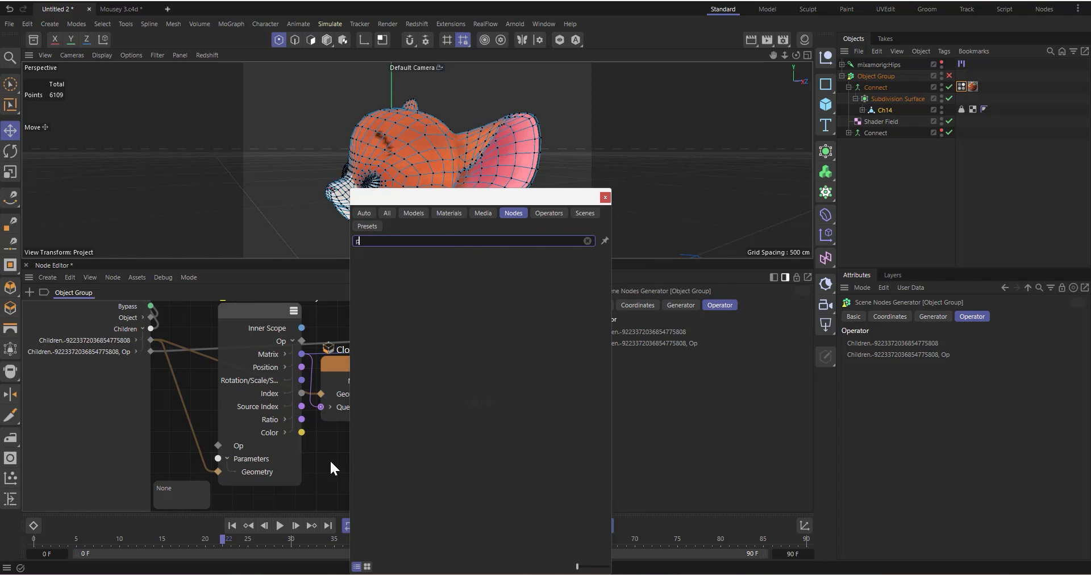
pyautogui.write('oint')
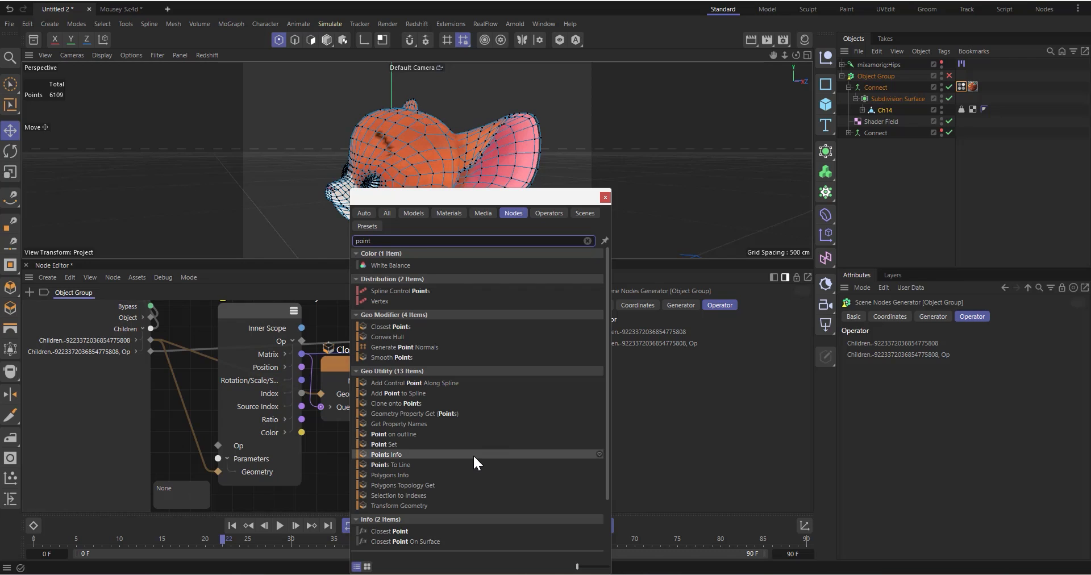
pyautogui.write(' in')
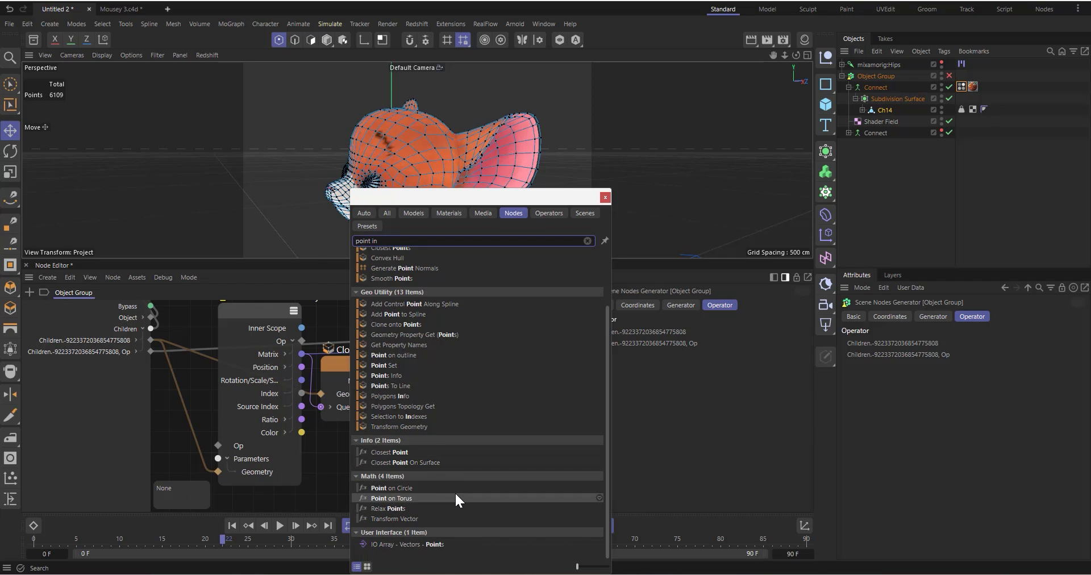
pyautogui.doubleClick(389, 374)
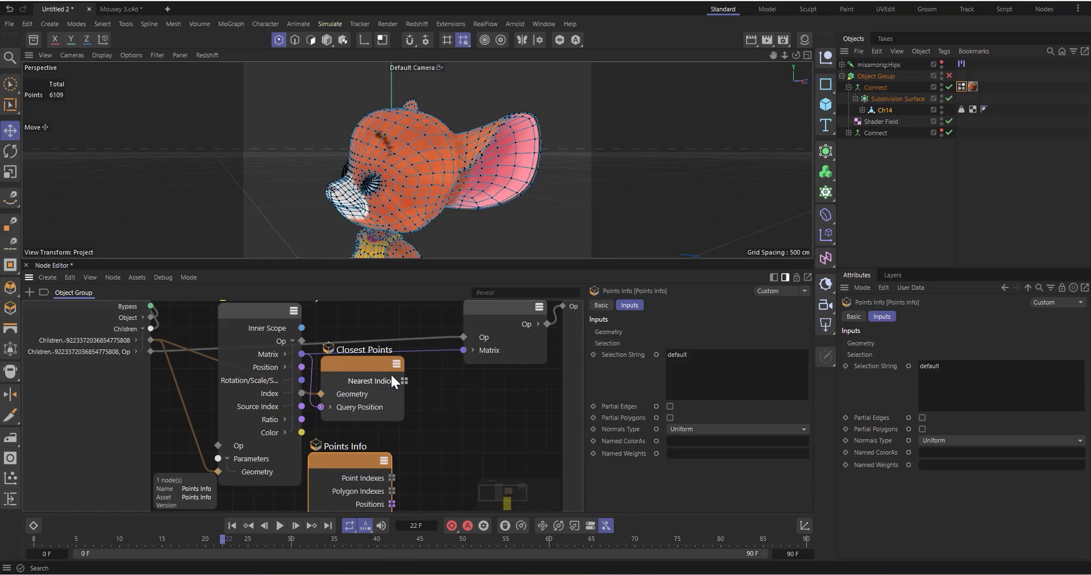
pyautogui.moveTo(357, 458); pyautogui.dragTo(452, 381)
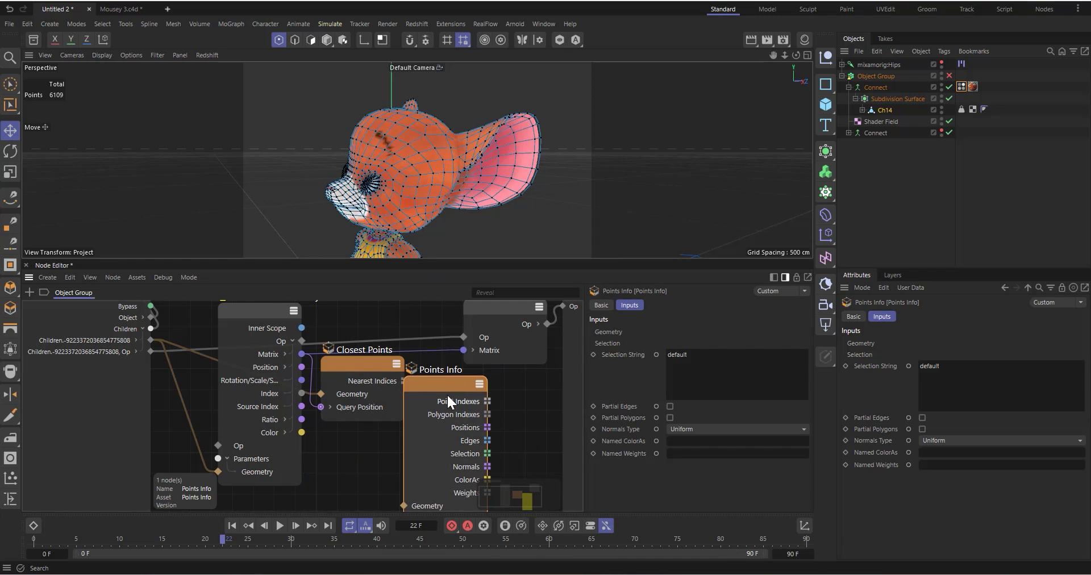
# Reposition the Points Info node so it sits below the Closest Points node
pyautogui.scroll(-3, 446, 397)
pyautogui.scroll(5, 452, 447)
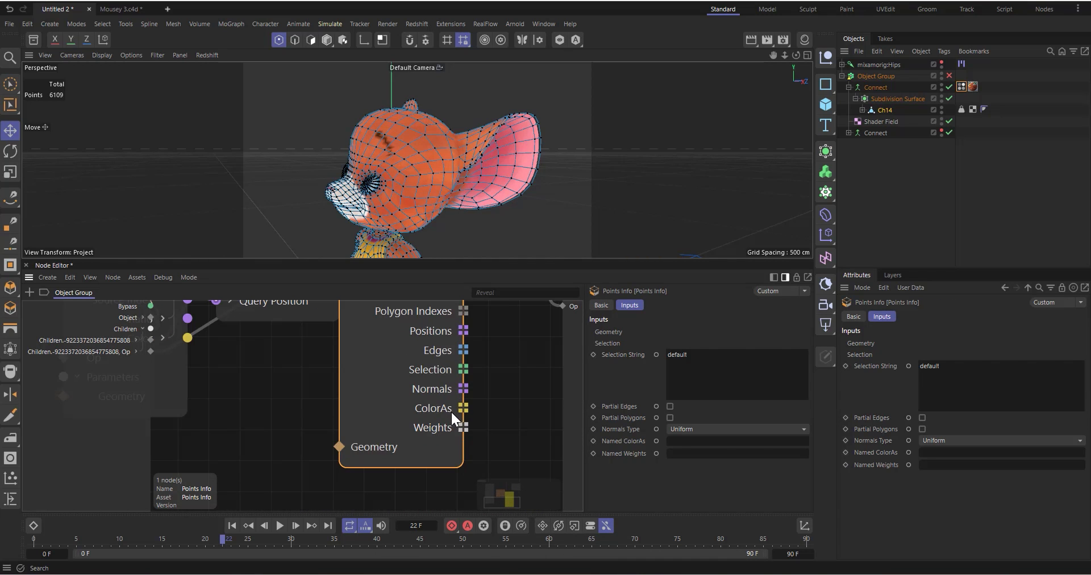
pyautogui.scroll(-2, 383, 443)
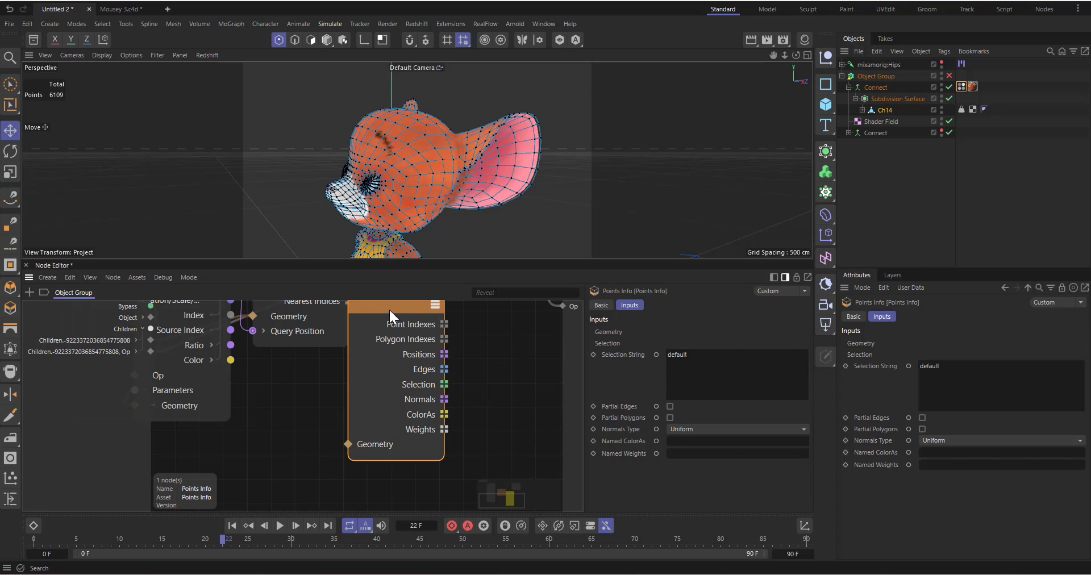
pyautogui.moveTo(389, 315); pyautogui.dragTo(371, 349)
pyautogui.scroll(2, 318, 482)
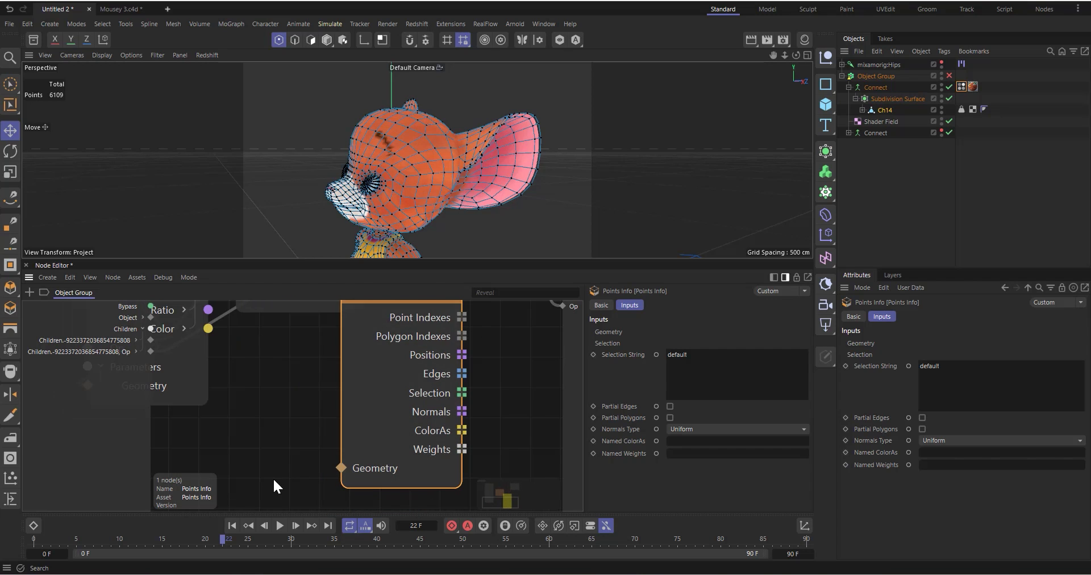
pyautogui.scroll(-2, 320, 441)
pyautogui.scroll(2, 293, 475)
pyautogui.scroll(-1, 370, 378)
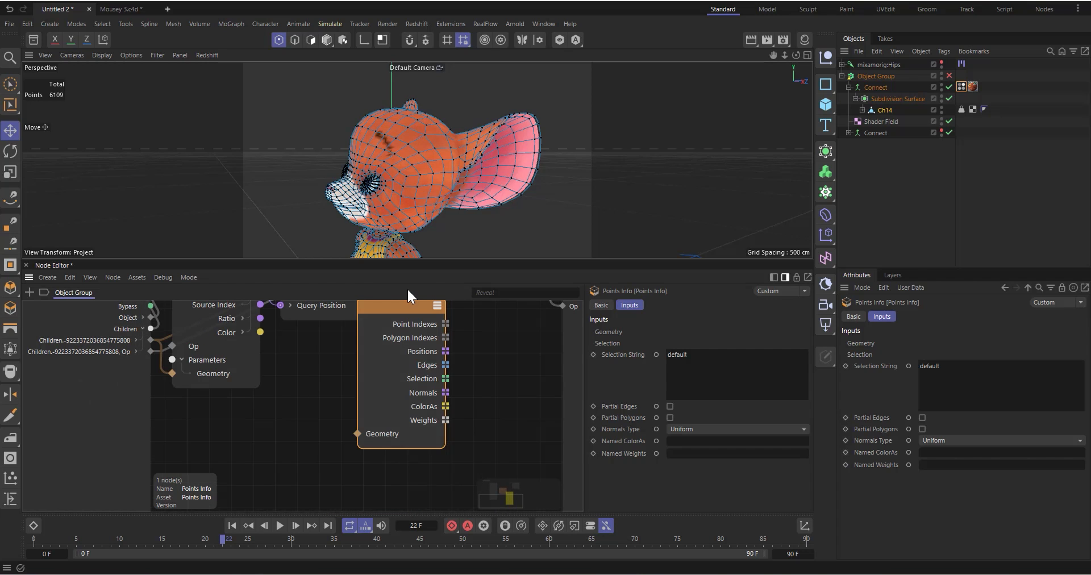
pyautogui.moveTo(399, 307); pyautogui.dragTo(368, 311)
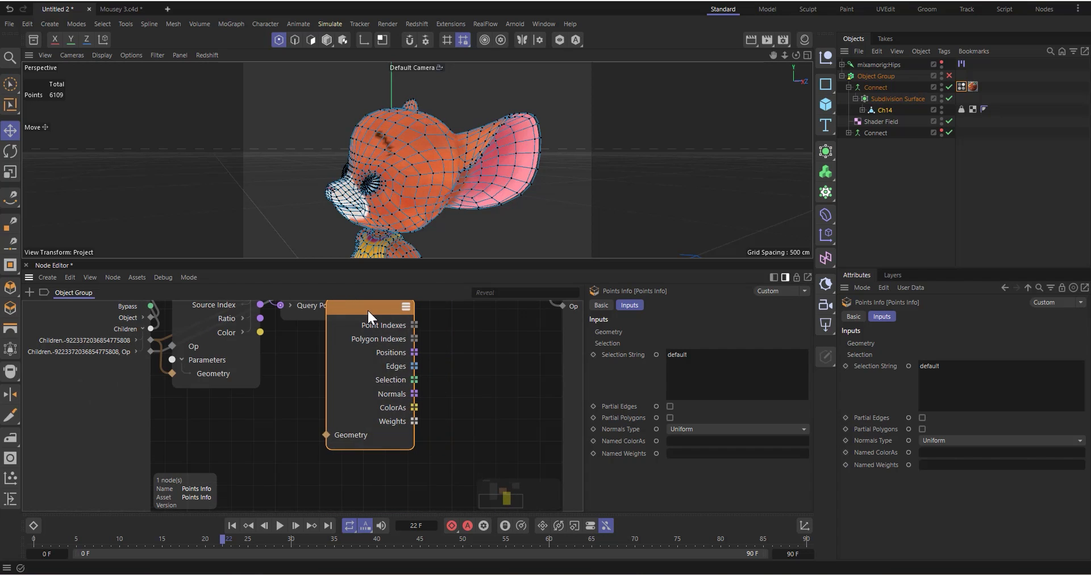
# Expand the first child input of the Object Group and connect its Geometry output to the Points Info node's Geometry input
pyautogui.click(136, 340)
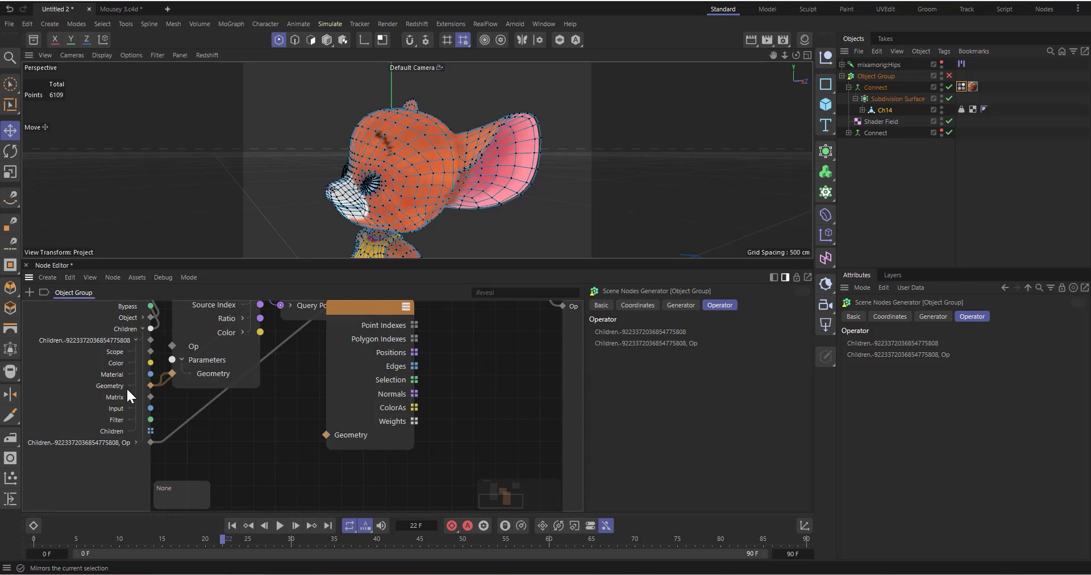
pyautogui.moveTo(149, 384); pyautogui.dragTo(338, 434)
pyautogui.scroll(-3, 350, 476)
pyautogui.click(347, 396)
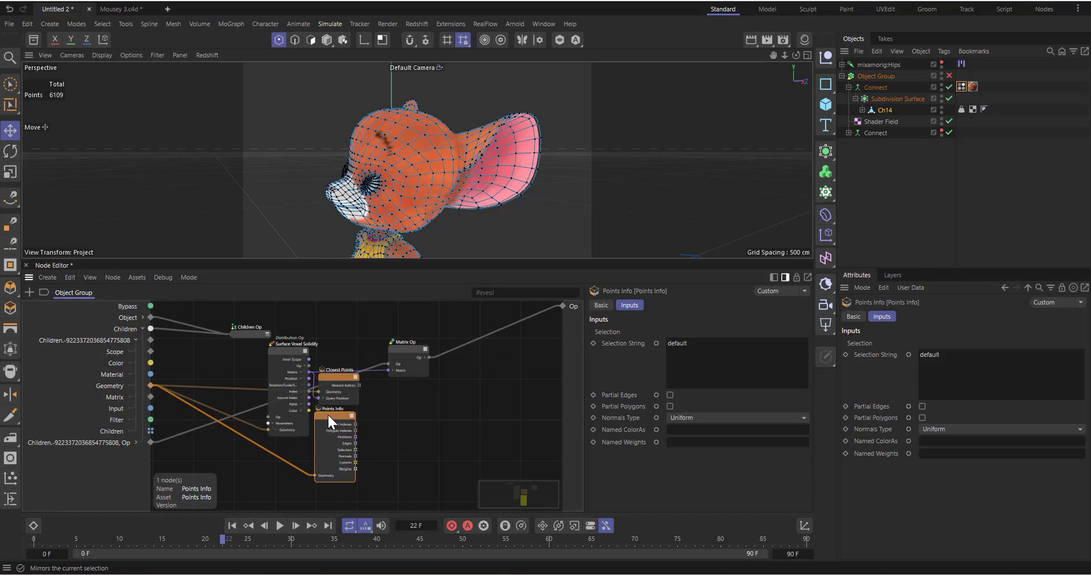
# Nudge the Points Info and Closest Points nodes so they stack beside Surface Voxel Solidify
pyautogui.scroll(3, 331, 468)
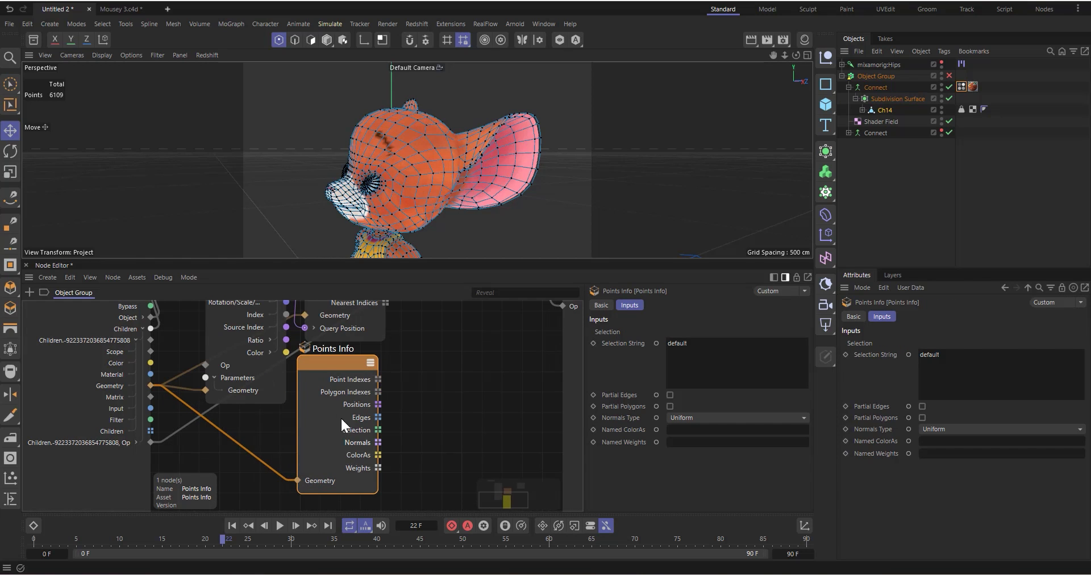
pyautogui.moveTo(325, 361); pyautogui.dragTo(330, 358)
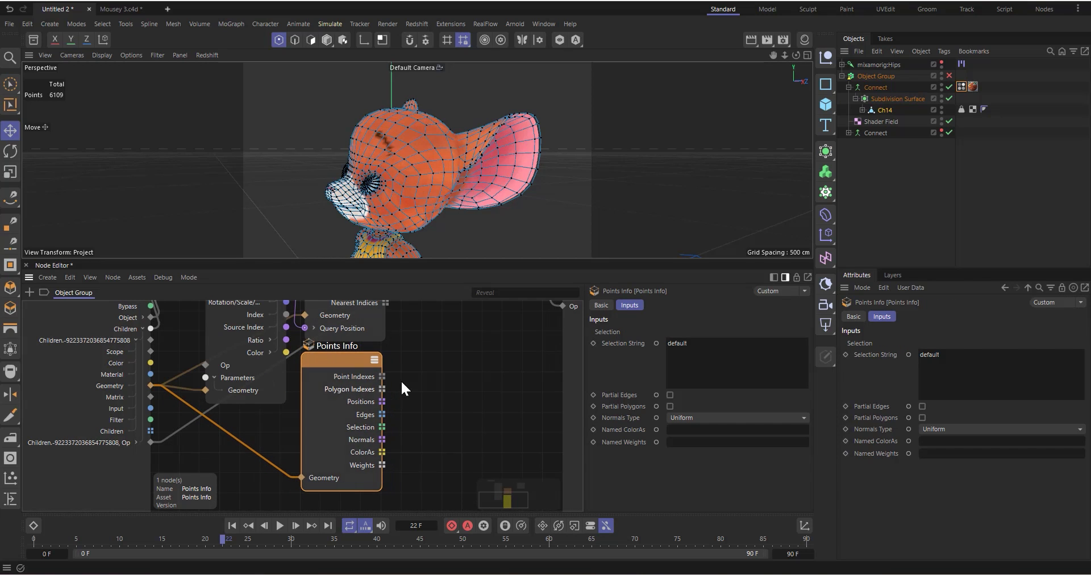
pyautogui.scroll(-2, 370, 386)
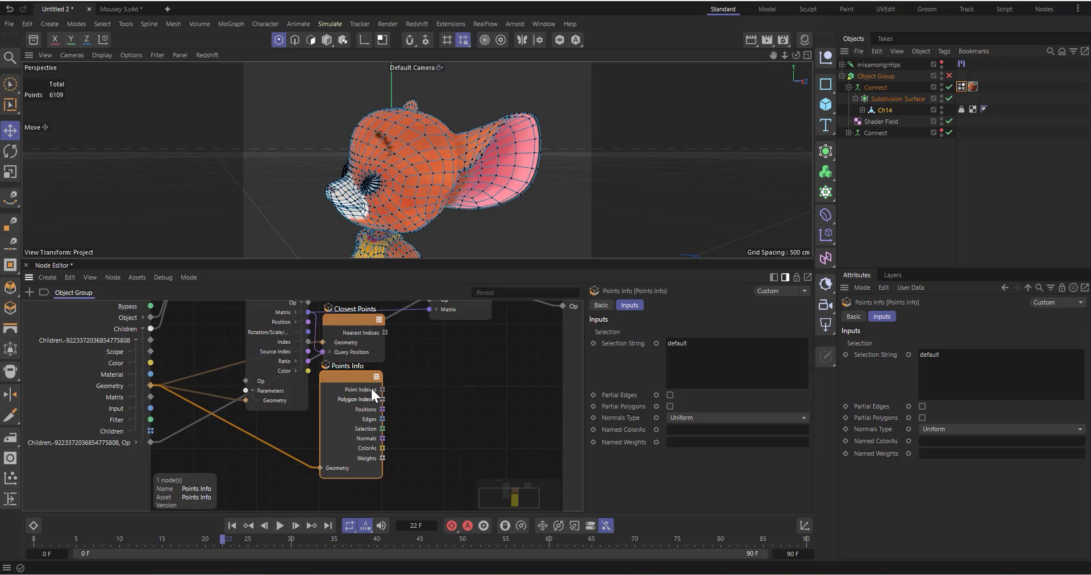
pyautogui.click(357, 330)
pyautogui.scroll(3, 350, 334)
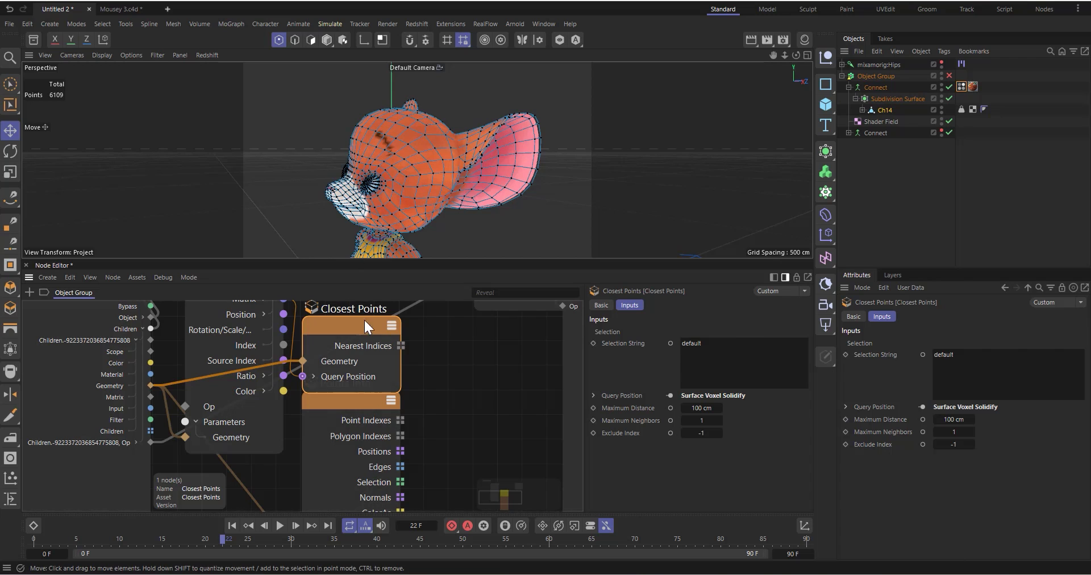
pyautogui.moveTo(357, 325); pyautogui.dragTo(354, 321)
pyautogui.scroll(-3, 364, 364)
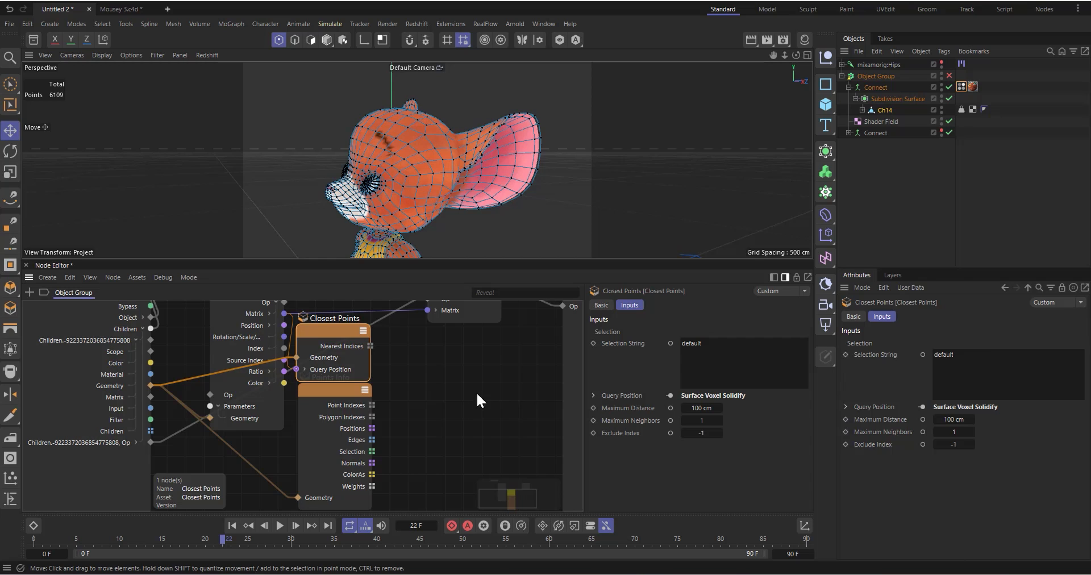
# Add a Get Element node to the empty area beside Points Info
pyautogui.click(450, 401)
pyautogui.doubleClick(450, 401)
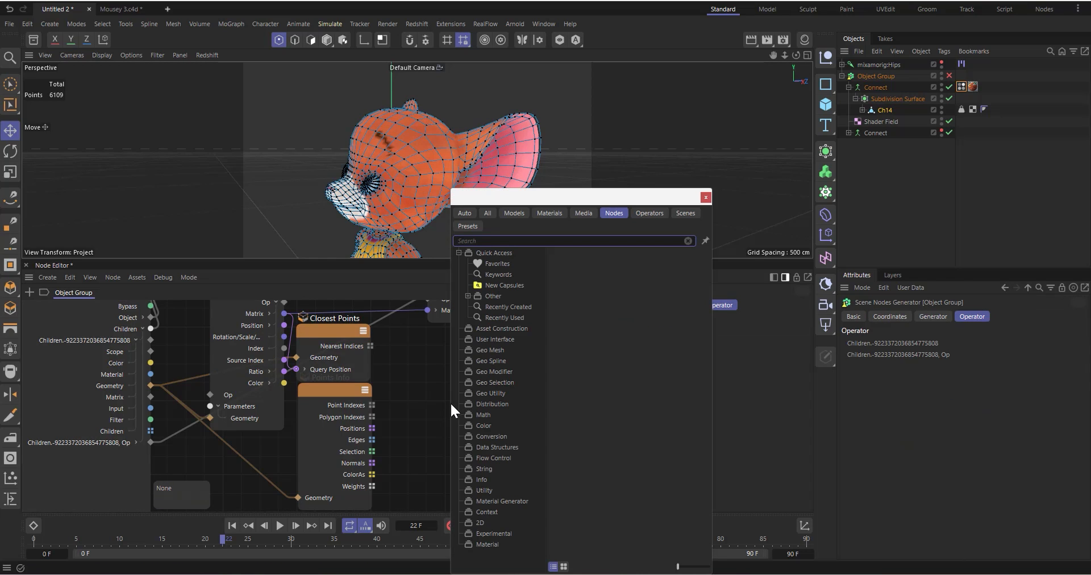
pyautogui.write('ge')
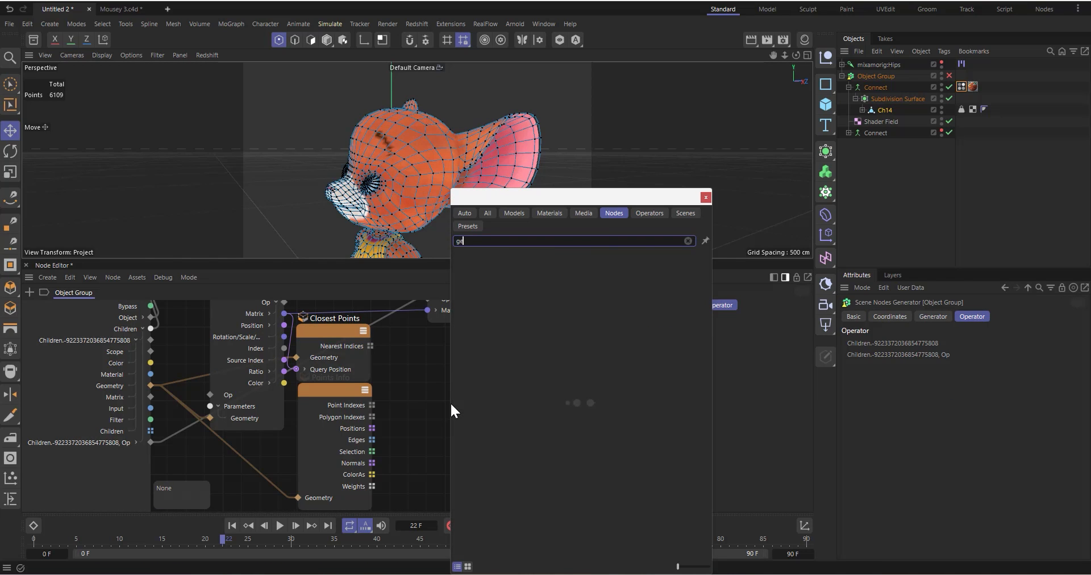
pyautogui.write('t e')
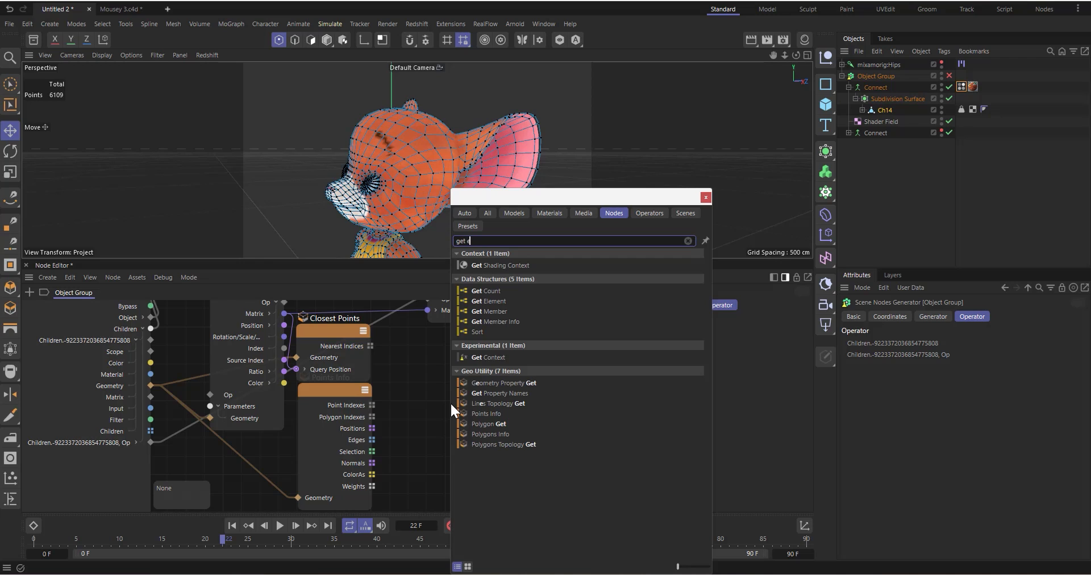
pyautogui.moveTo(486, 301); pyautogui.dragTo(471, 380)
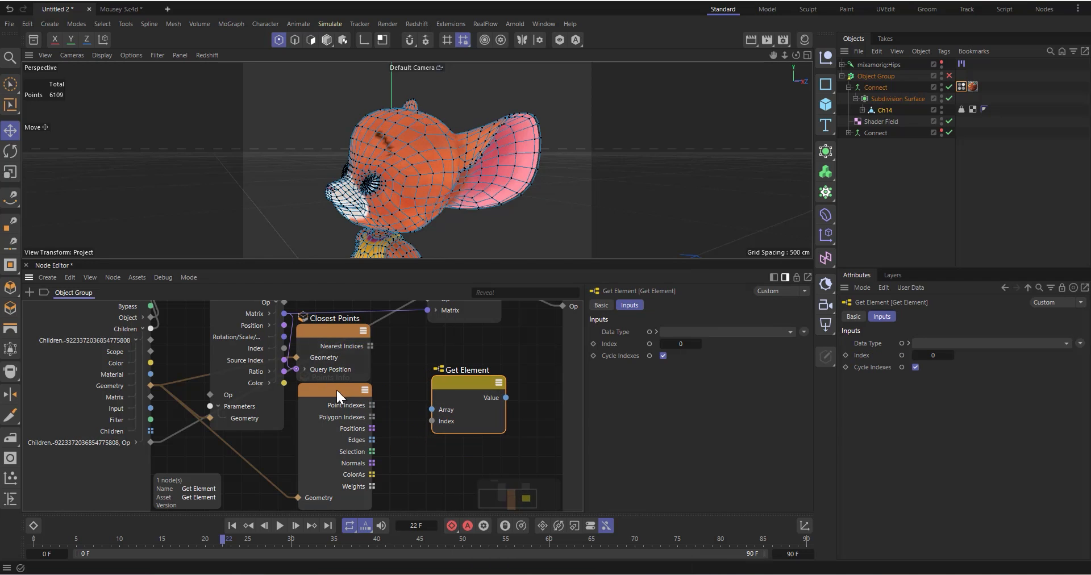
# Space the point nodes apart, then connect ColorAs to Get Element's Array and Nearest Indices to its Index through an Iterate Collection node
pyautogui.moveTo(336, 388); pyautogui.dragTo(335, 403)
pyautogui.moveTo(347, 329); pyautogui.dragTo(368, 325)
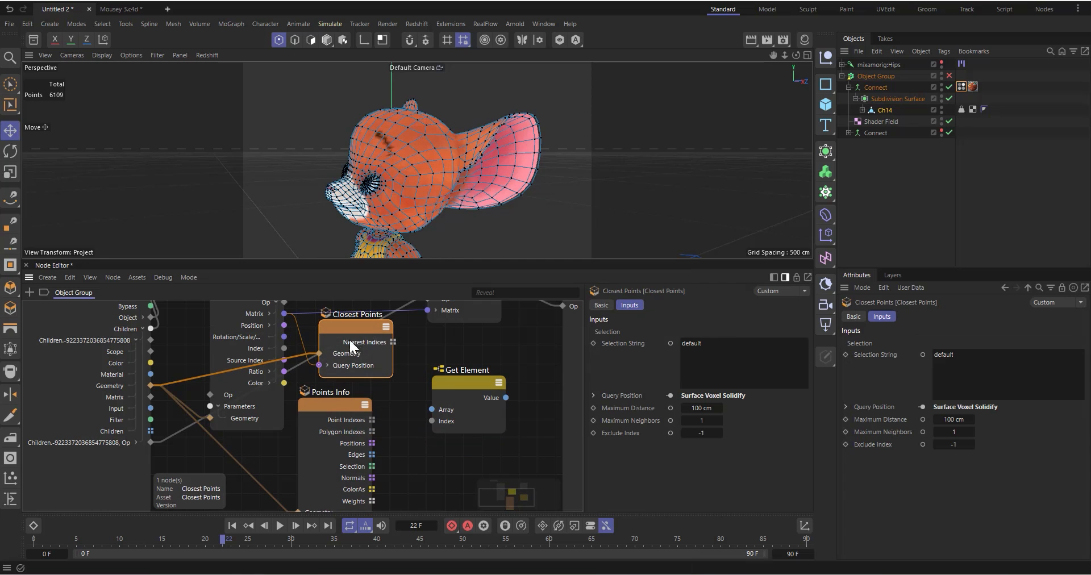
pyautogui.moveTo(336, 400); pyautogui.dragTo(351, 398)
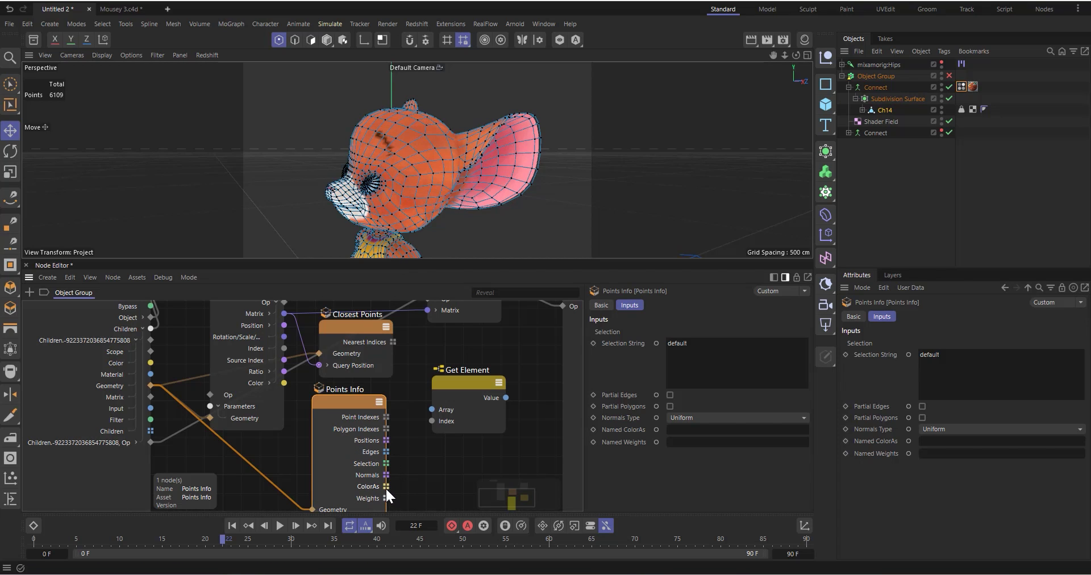
pyautogui.moveTo(385, 486); pyautogui.dragTo(428, 412)
pyautogui.moveTo(392, 341); pyautogui.dragTo(431, 423)
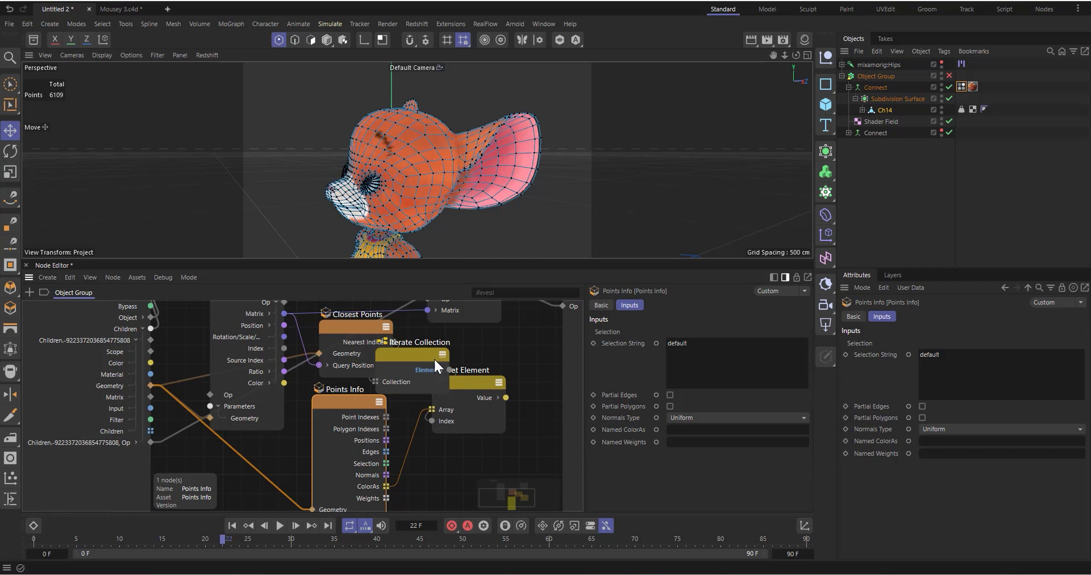
# Arrange Closest Points, Iterate Collection and Get Element in a row so that they no longer overlap
pyautogui.moveTo(414, 354); pyautogui.dragTo(430, 346)
pyautogui.moveTo(363, 329); pyautogui.dragTo(340, 333)
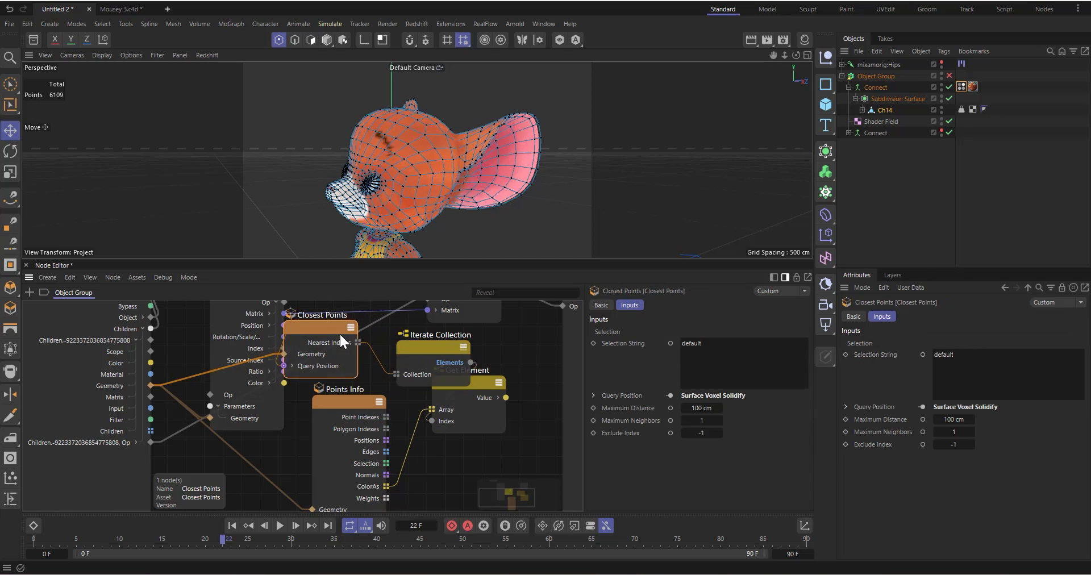
pyautogui.moveTo(426, 346); pyautogui.dragTo(401, 346)
pyautogui.moveTo(459, 387); pyautogui.dragTo(476, 389)
pyautogui.scroll(-5, 387, 417)
pyautogui.scroll(3, 445, 398)
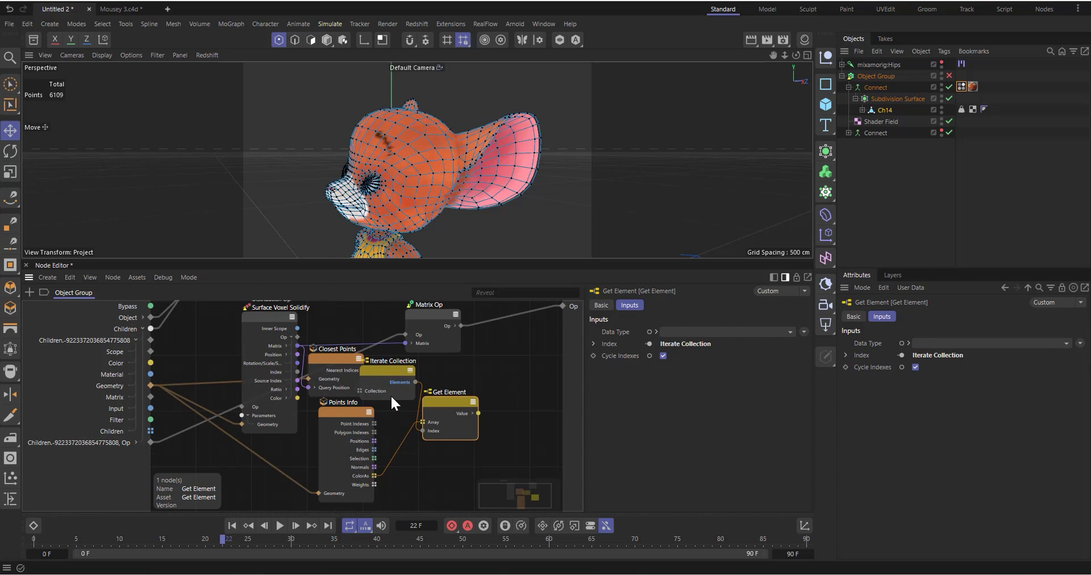
pyautogui.scroll(2, 390, 394)
pyautogui.moveTo(410, 358)
pyautogui.mouseDown()
pyautogui.moveTo(397, 363)
pyautogui.moveTo(425, 365)
pyautogui.mouseUp()
pyautogui.moveTo(471, 404)
pyautogui.mouseDown()
pyautogui.moveTo(492, 383)
pyautogui.moveTo(480, 387)
pyautogui.mouseUp()
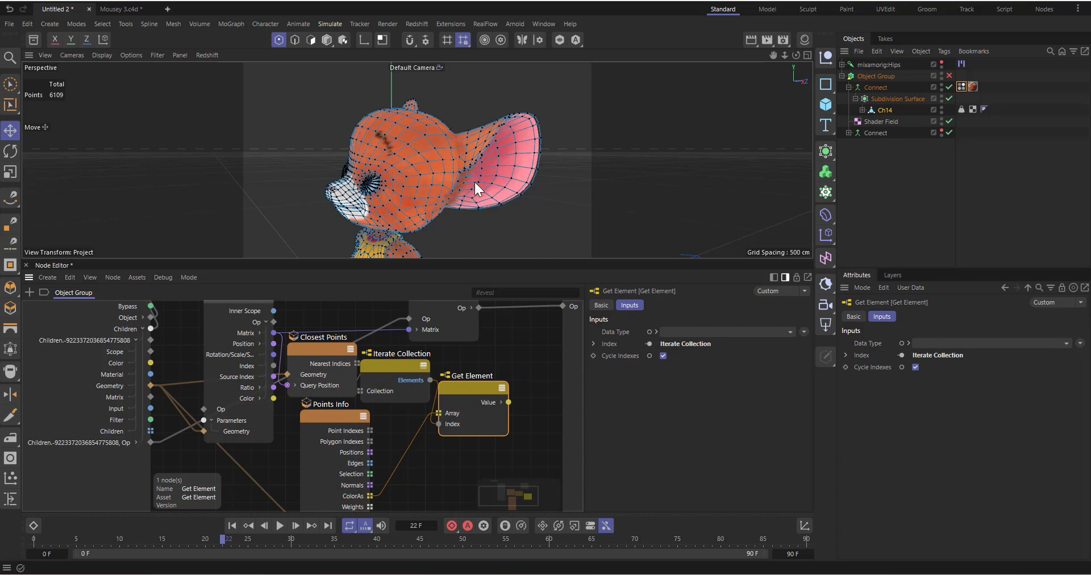
# Switch the Object Group back on and view it at frame 0 in Model mode
pyautogui.click(950, 75)
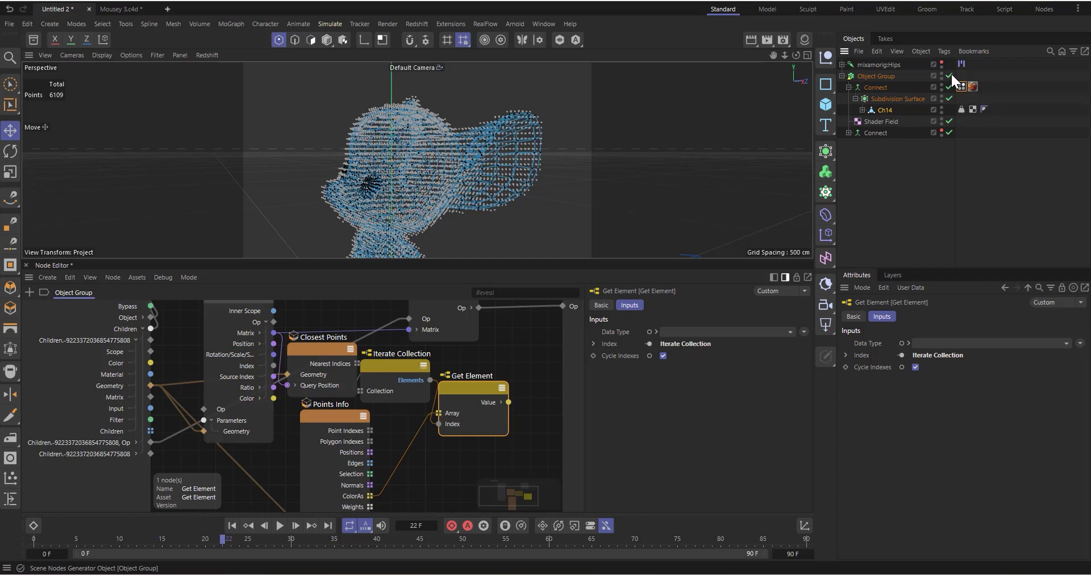
pyautogui.click(941, 130)
pyautogui.click(848, 133)
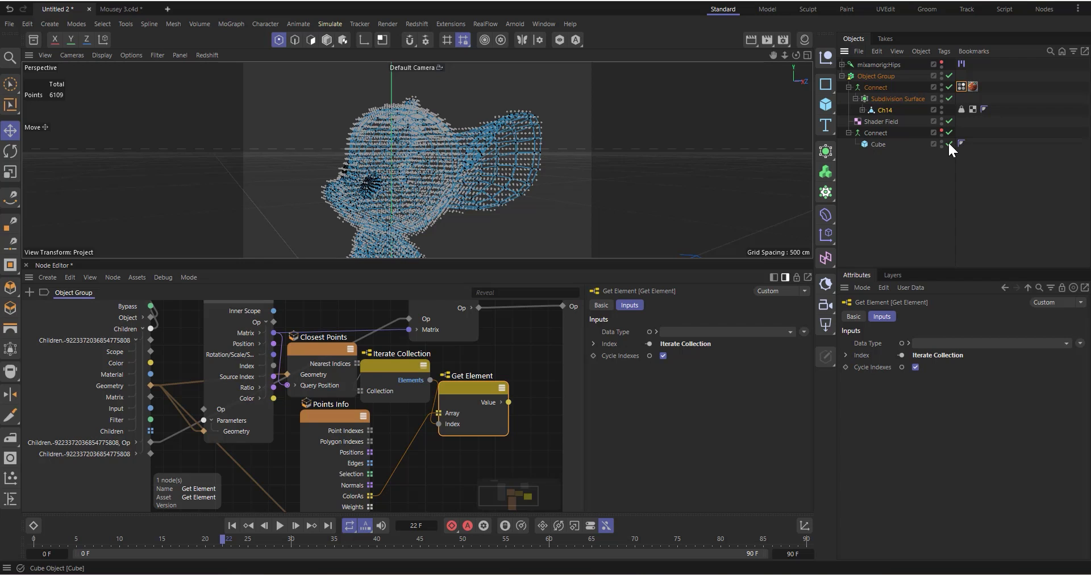
pyautogui.click(232, 525)
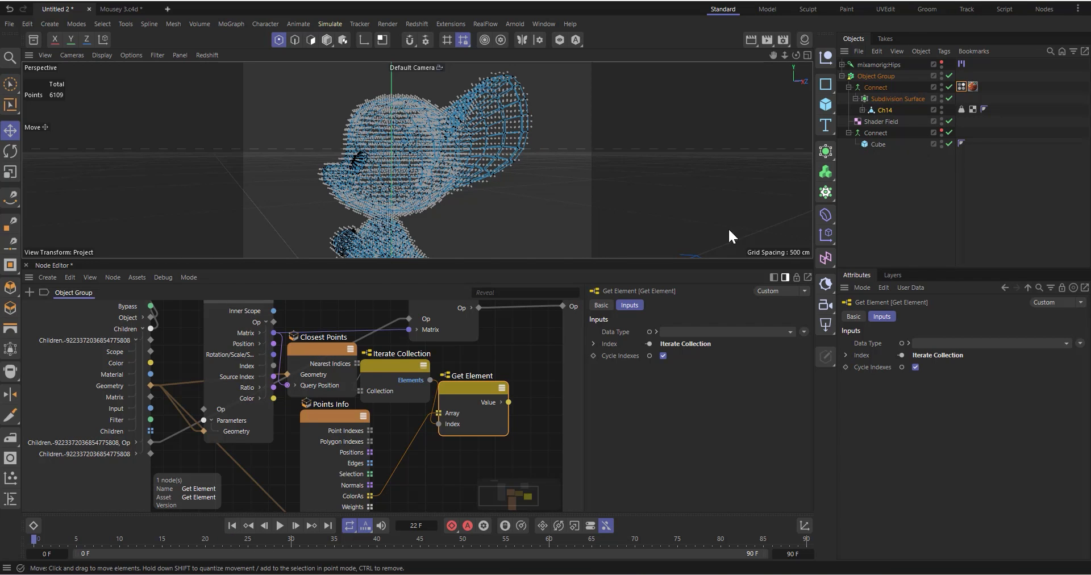
pyautogui.scroll(-2, 411, 415)
pyautogui.scroll(1, 468, 404)
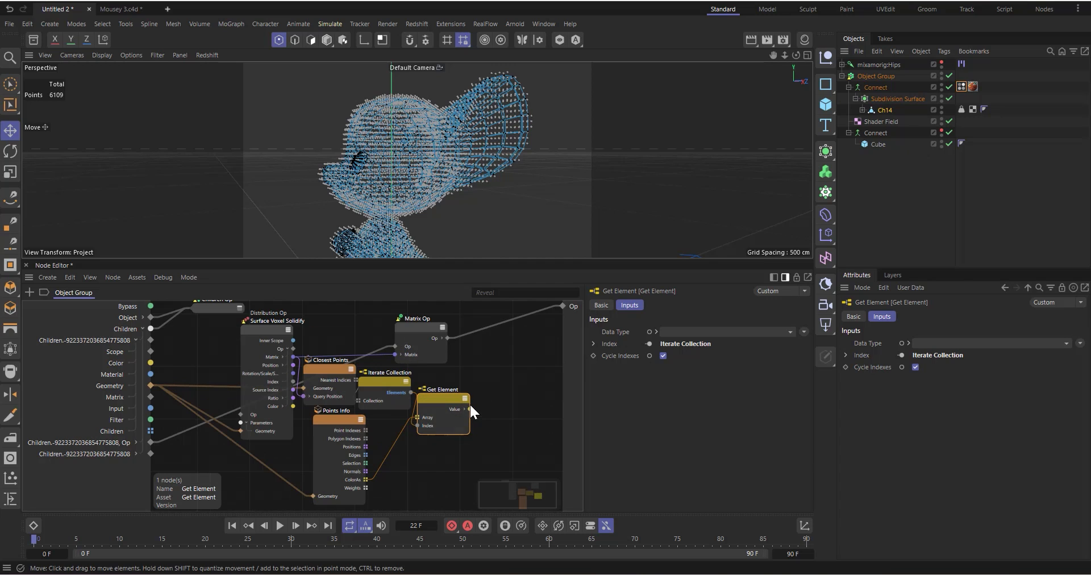
pyautogui.click(326, 40)
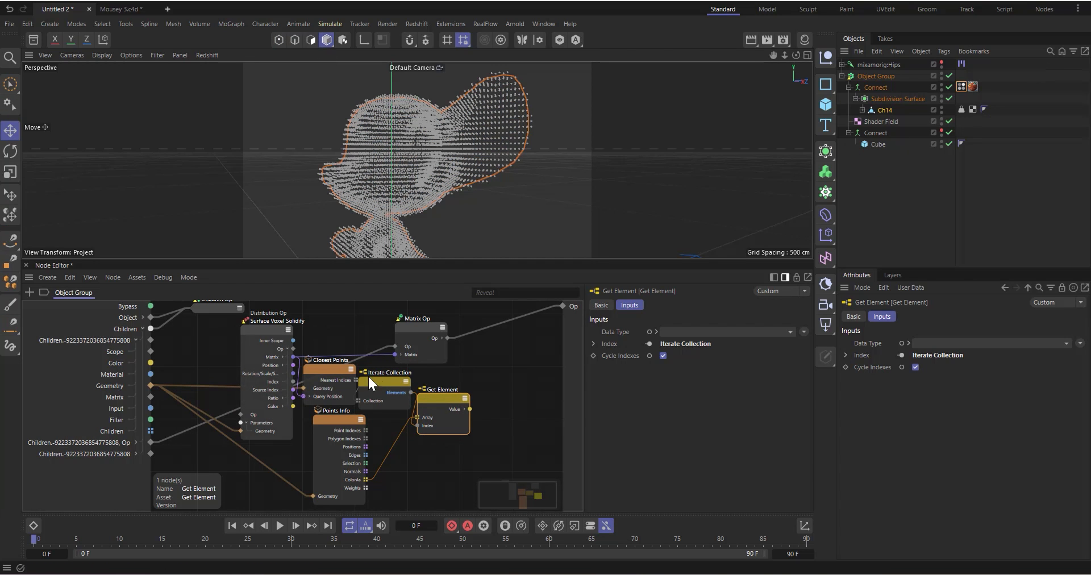
# Spread out the Surface Voxel Solidify, Closest Points, Points Info, Iterate Collection and Matrix Op nodes to make their connections readable
pyautogui.moveTo(265, 331); pyautogui.dragTo(206, 334)
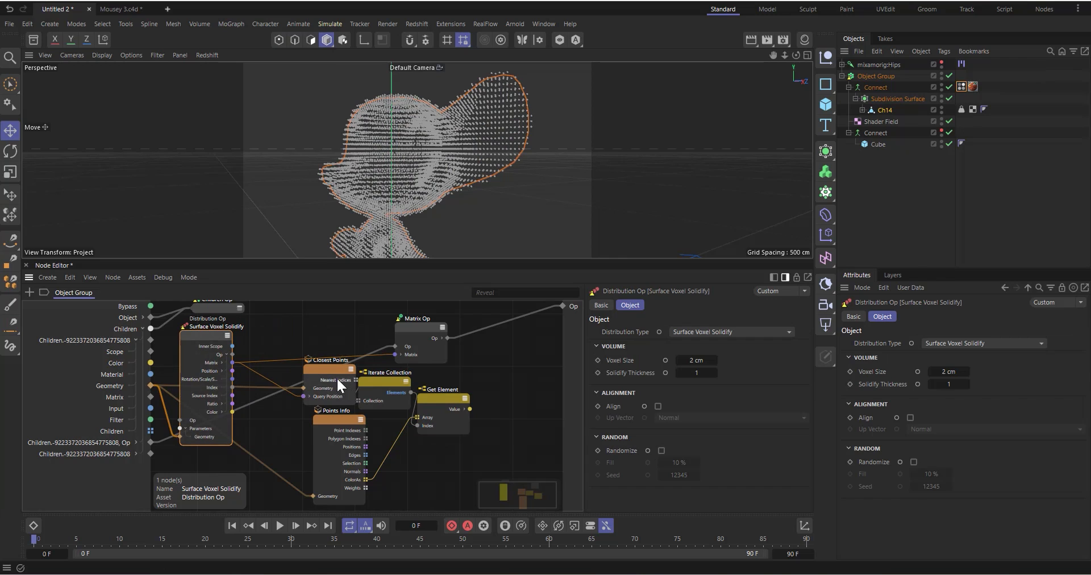
pyautogui.moveTo(336, 377); pyautogui.dragTo(315, 368)
pyautogui.moveTo(334, 418); pyautogui.dragTo(289, 417)
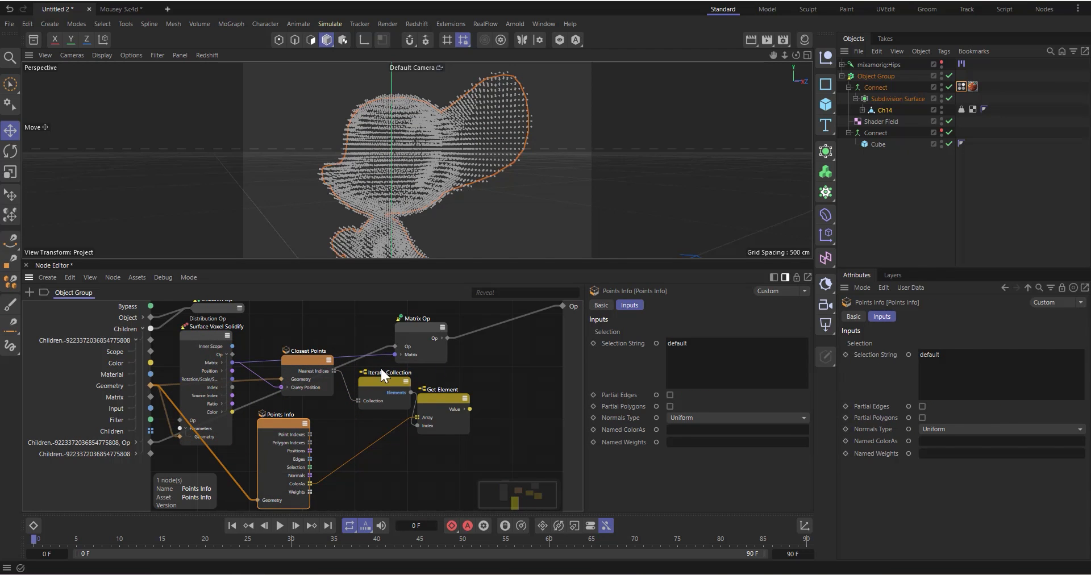
pyautogui.moveTo(384, 377); pyautogui.dragTo(357, 393)
pyautogui.moveTo(414, 328); pyautogui.dragTo(421, 333)
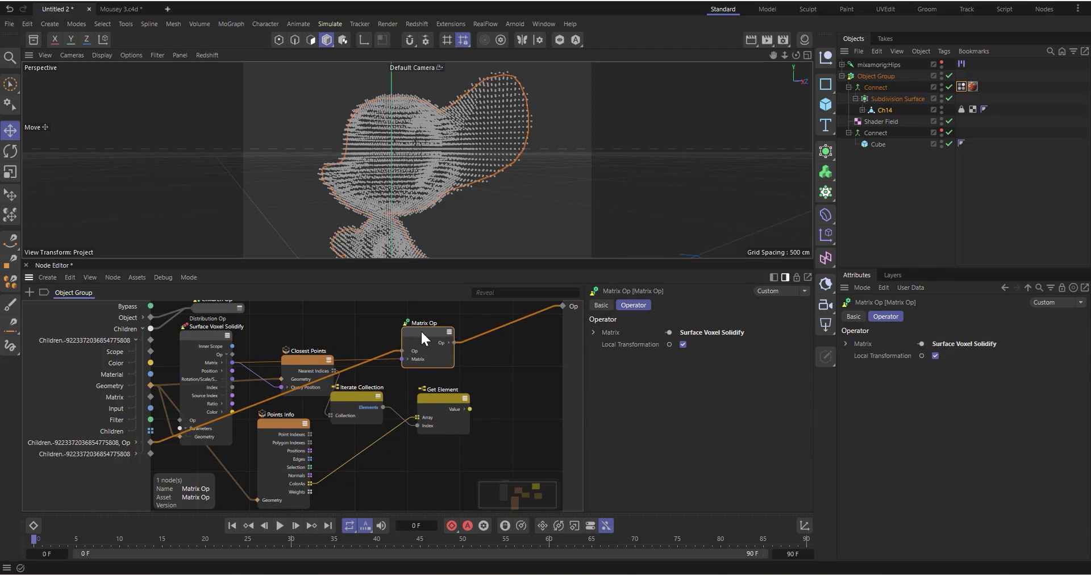
# Collapse both Connect hierarchies and move the Shader Field out of the Object Group to the root level
pyautogui.click(847, 87)
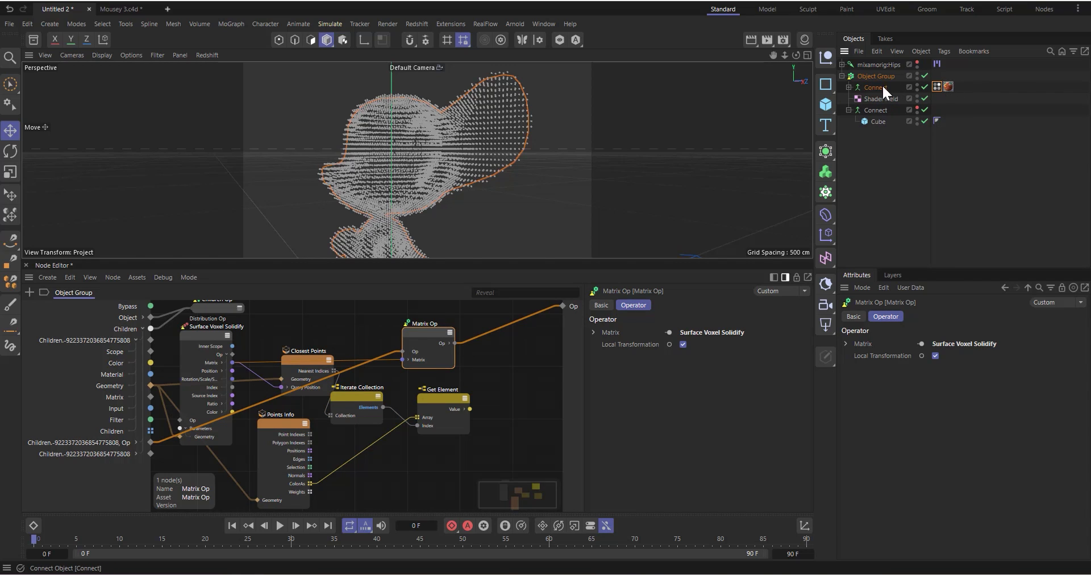
pyautogui.click(848, 110)
pyautogui.click(878, 99)
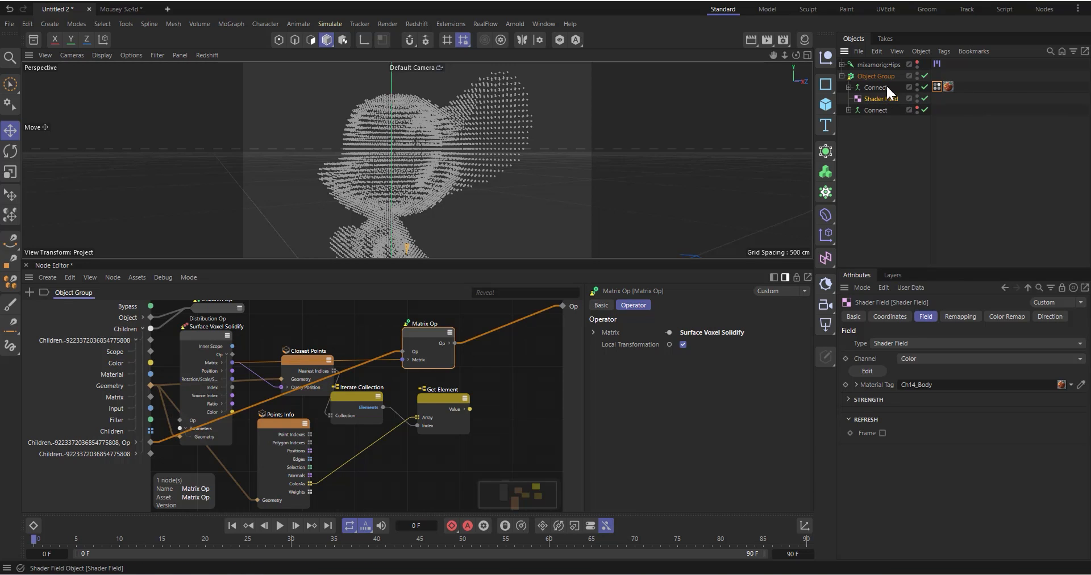
pyautogui.moveTo(877, 100); pyautogui.dragTo(882, 183)
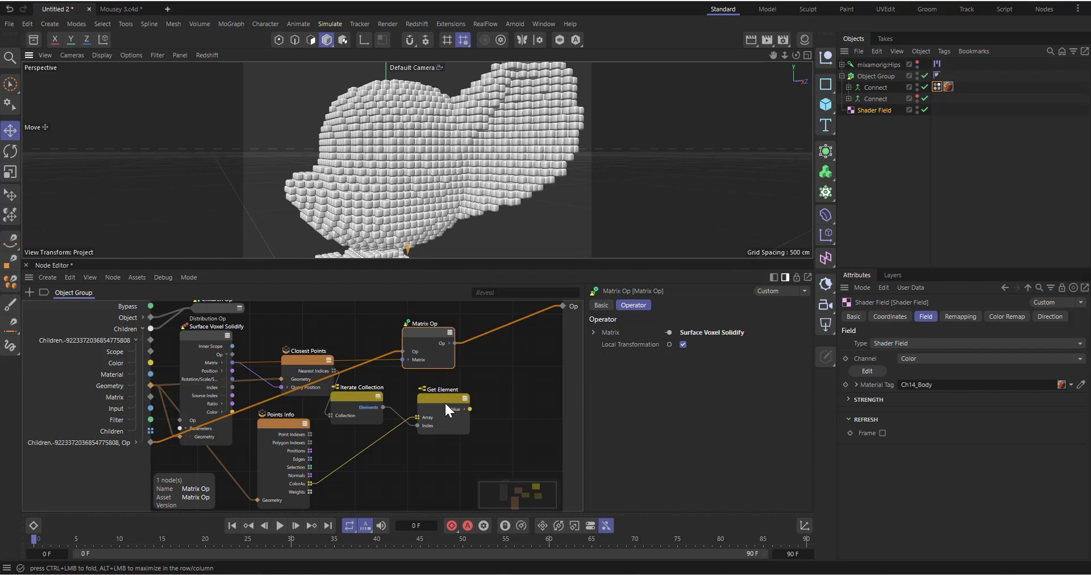
# Move the Get Element node closer to Iterate Collection
pyautogui.moveTo(444, 401); pyautogui.dragTo(438, 398)
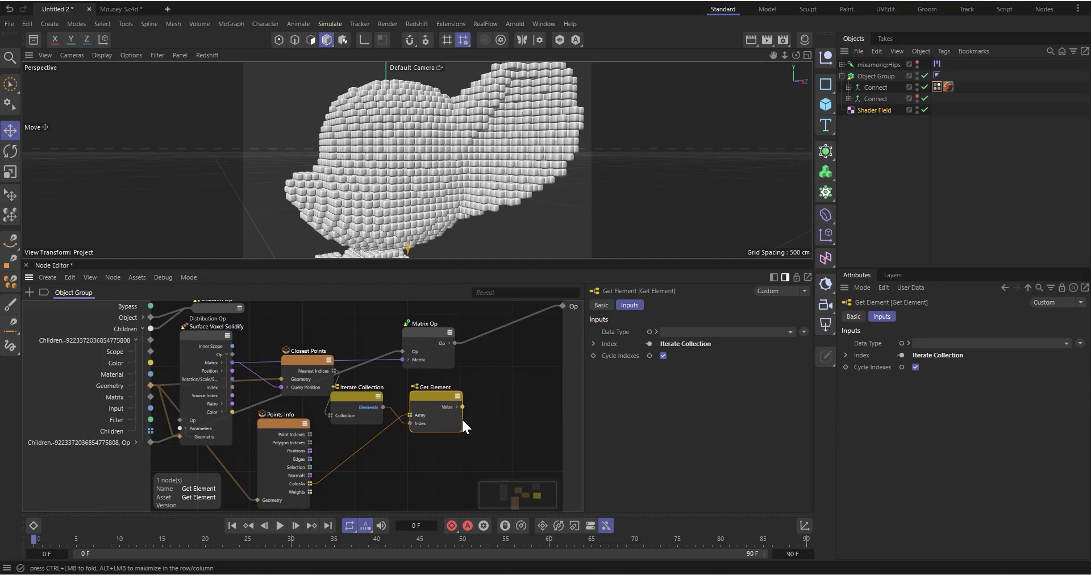
pyautogui.moveTo(440, 393); pyautogui.dragTo(431, 393)
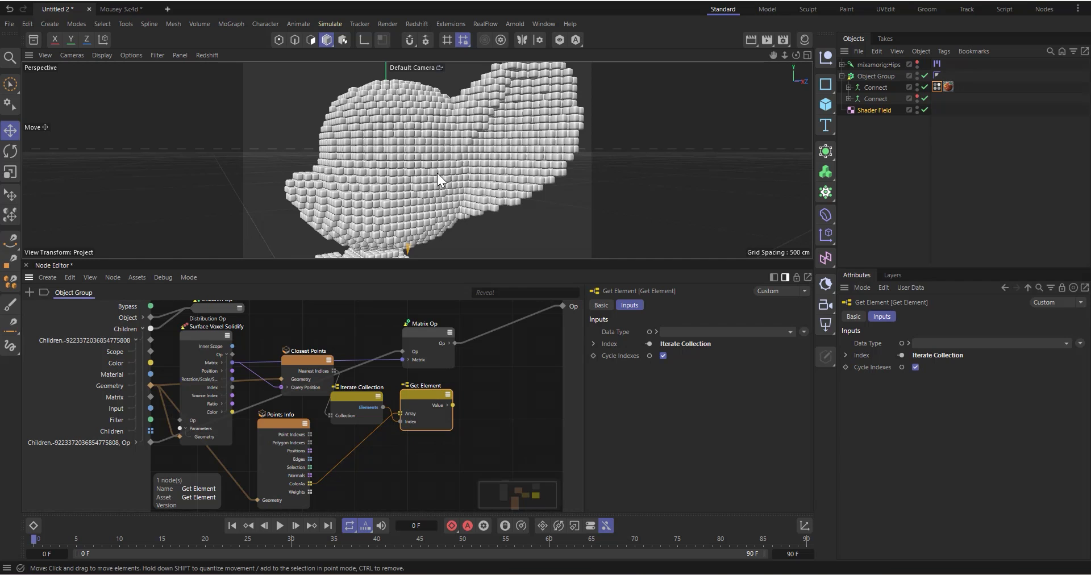
# Insert a Color Op node between Matrix Op and the group's Op output, and feed its Color from Get Element's Value
pyautogui.doubleClick(488, 372)
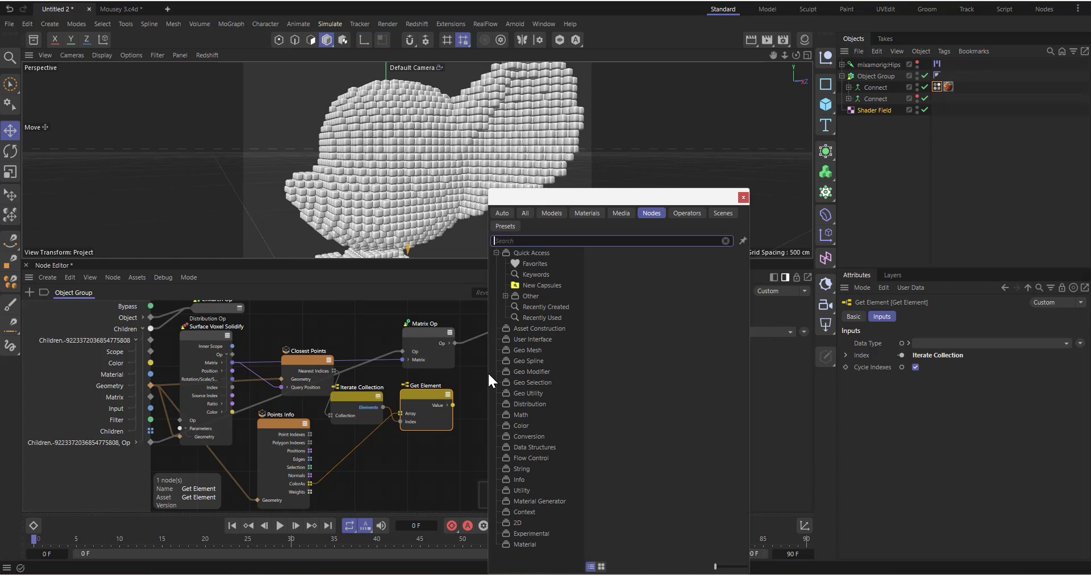
pyautogui.write('color')
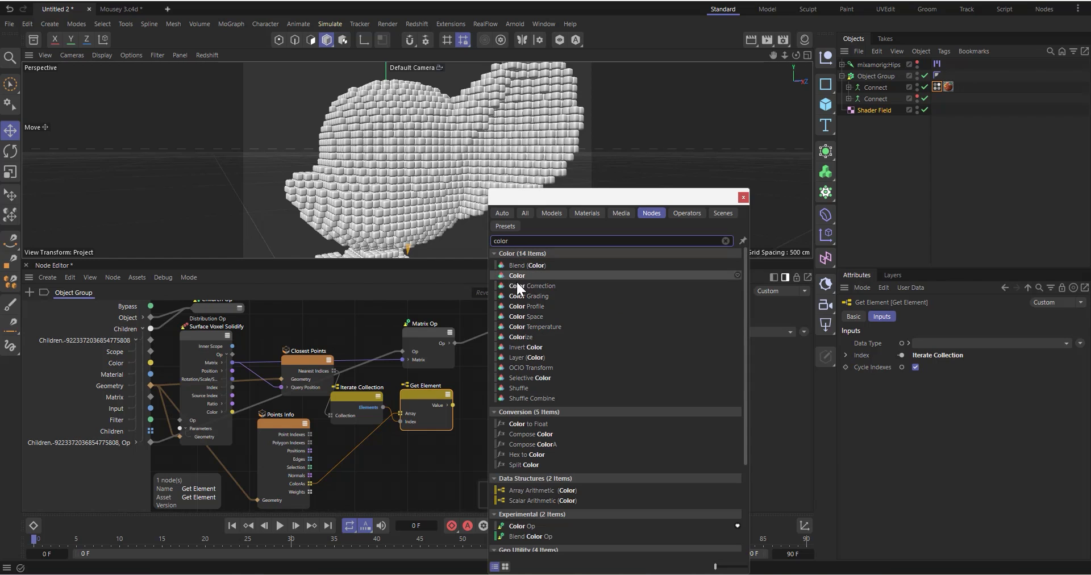
pyautogui.moveTo(537, 526); pyautogui.dragTo(505, 338)
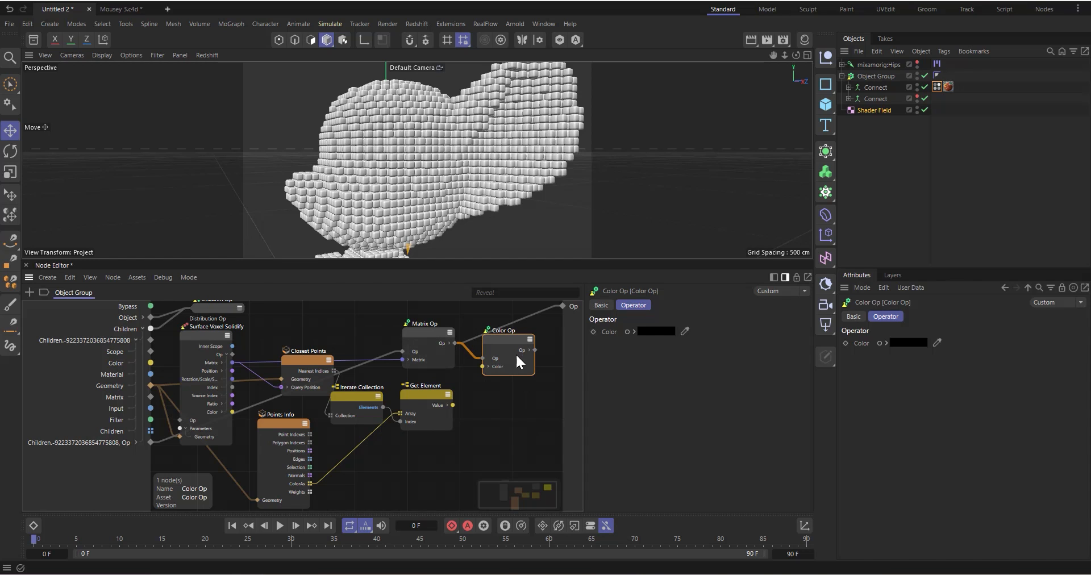
pyautogui.moveTo(555, 312); pyautogui.dragTo(564, 306)
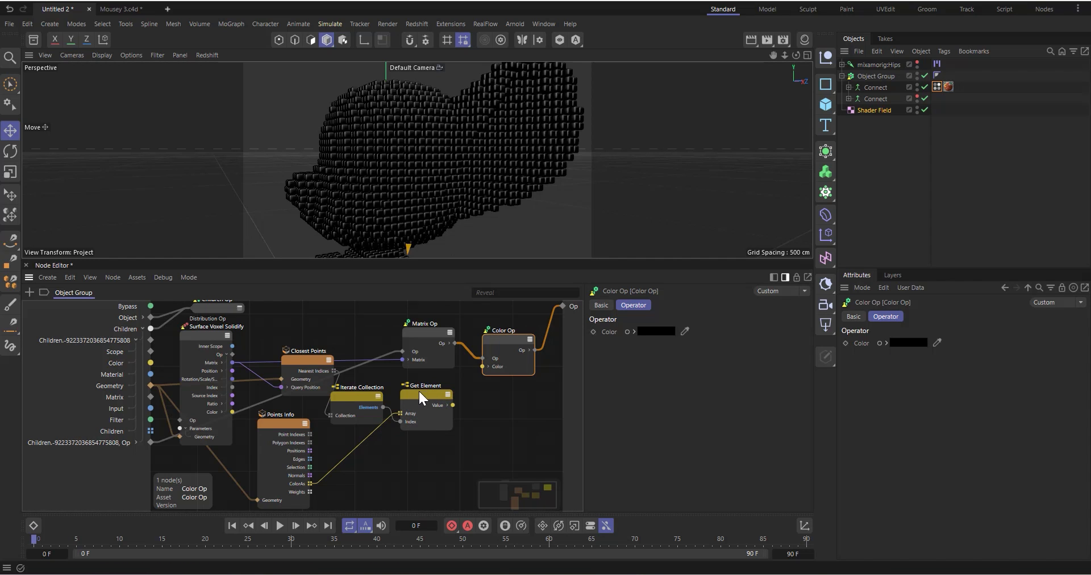
pyautogui.moveTo(418, 389); pyautogui.dragTo(421, 391)
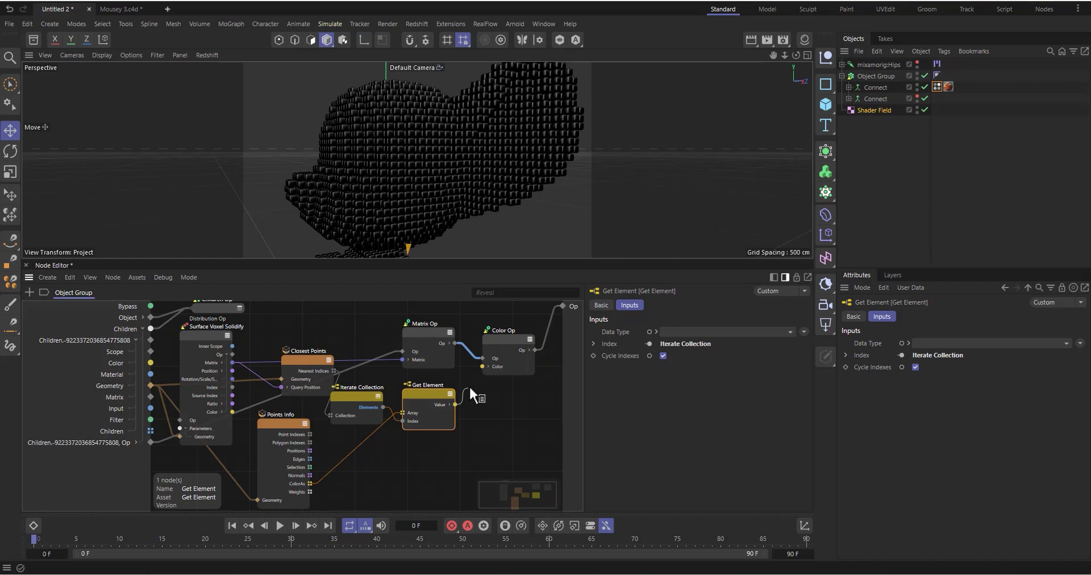
pyautogui.moveTo(482, 367); pyautogui.dragTo(483, 366)
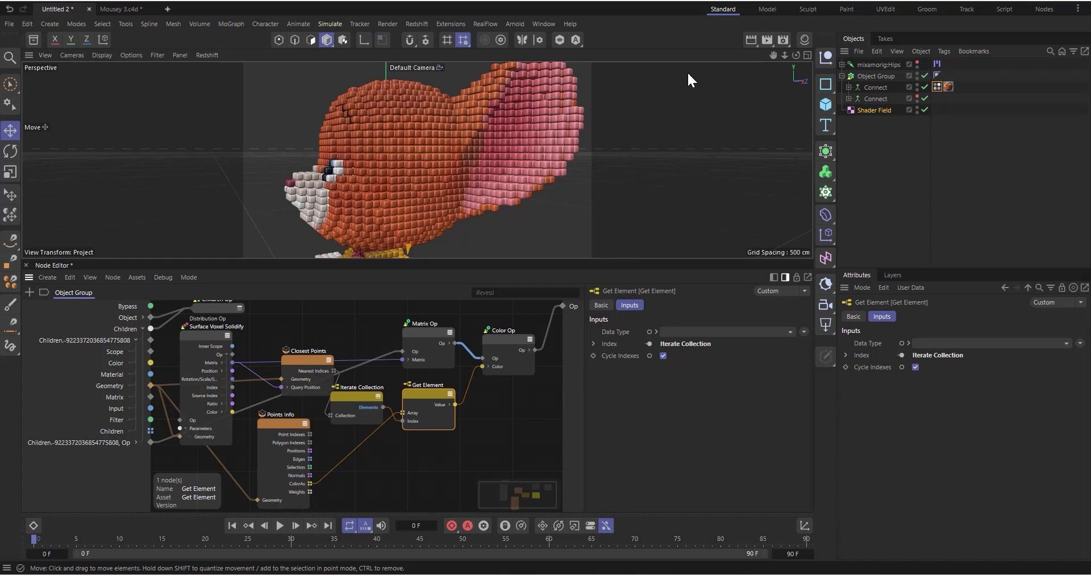
# Examine the coloured voxel mouse from several angles in an enlarged viewport and play its animation
pyautogui.moveTo(796, 55); pyautogui.dragTo(721, 56)
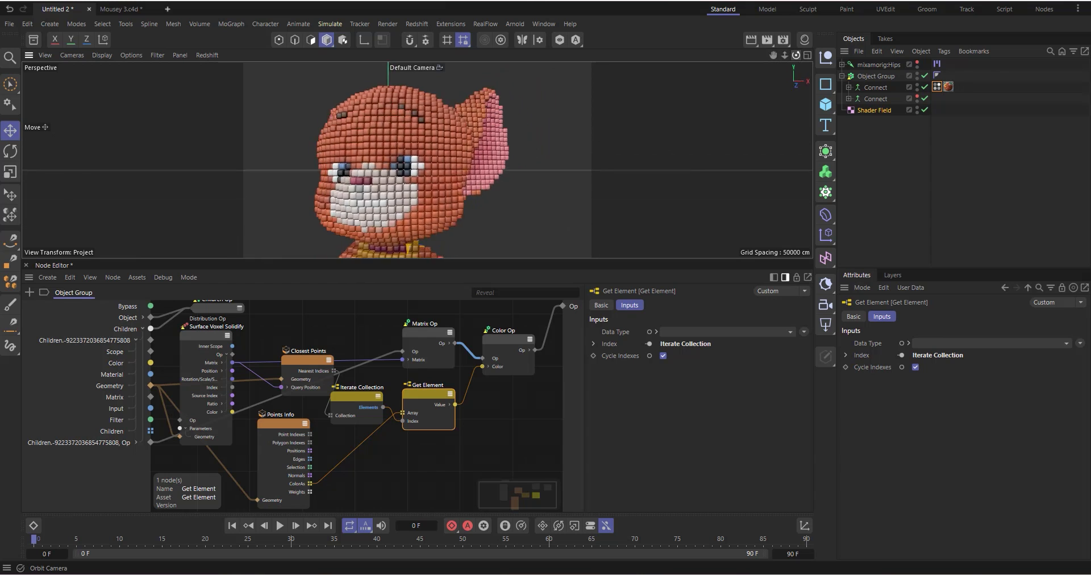
pyautogui.keyDown('alt'); pyautogui.moveTo(343, 178); pyautogui.dragTo(273, 181); pyautogui.keyUp('alt')
pyautogui.scroll(-3, 343, 177)
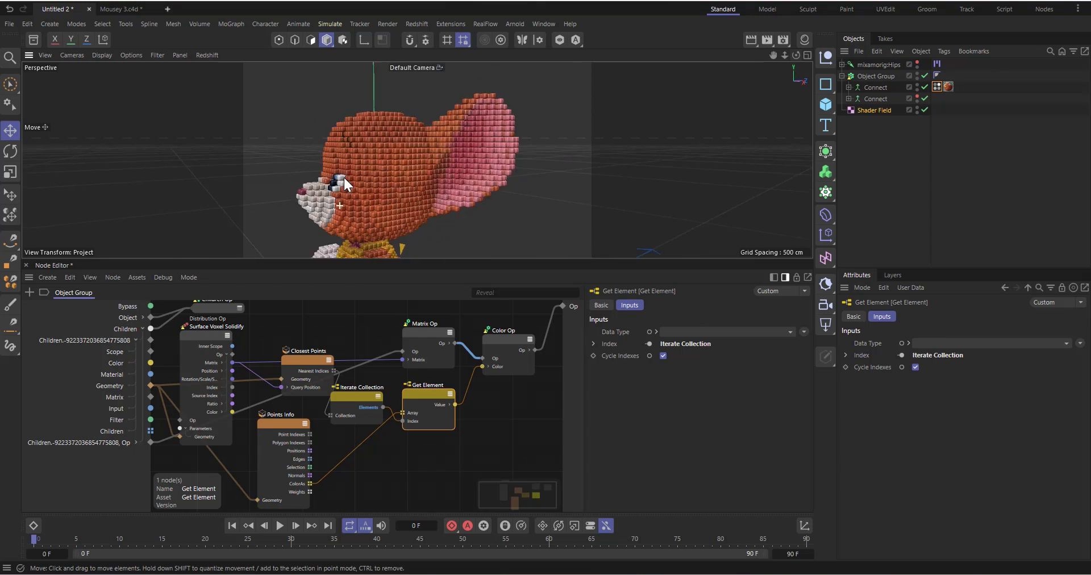
pyautogui.scroll(-3, 343, 177)
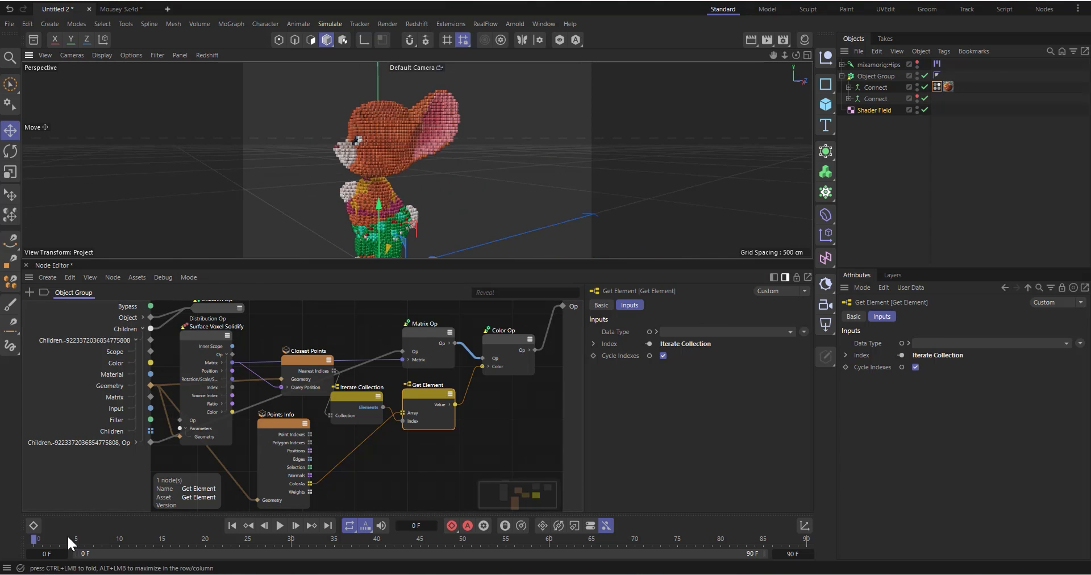
pyautogui.moveTo(299, 260); pyautogui.dragTo(299, 311)
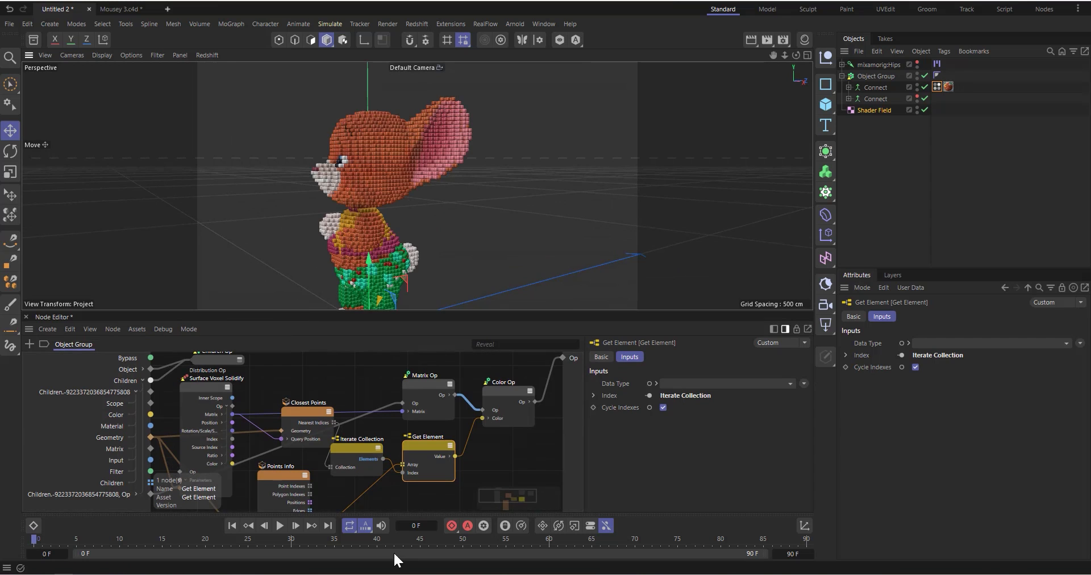
pyautogui.click(289, 525)
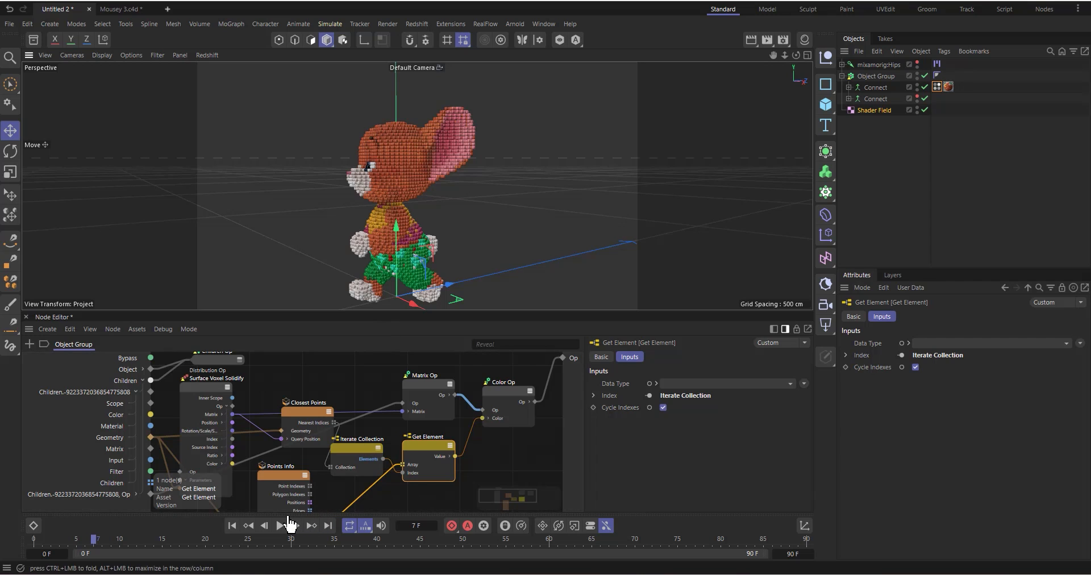
pyautogui.click(281, 523)
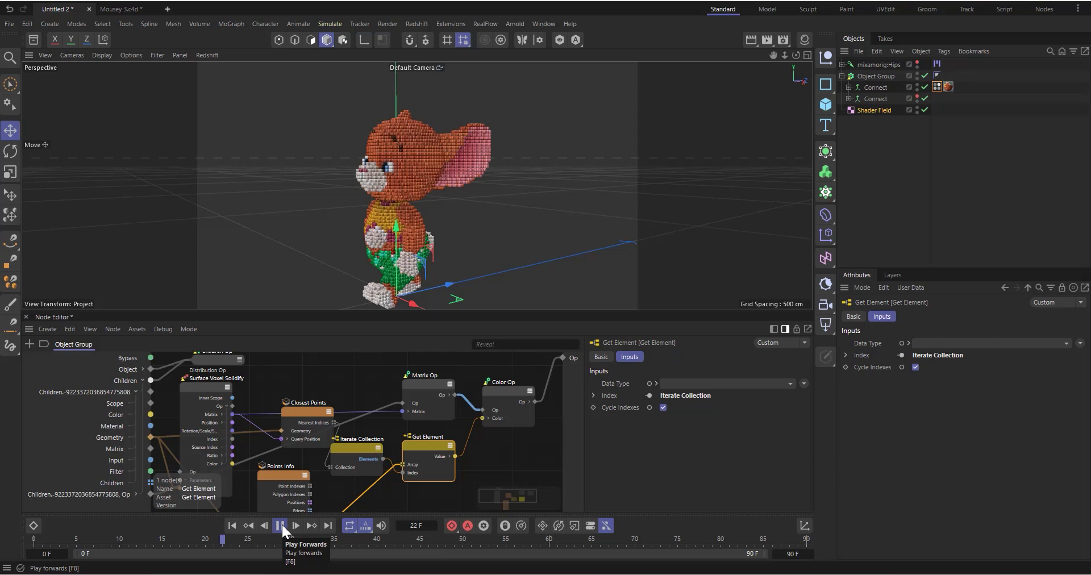
pyautogui.click(280, 525)
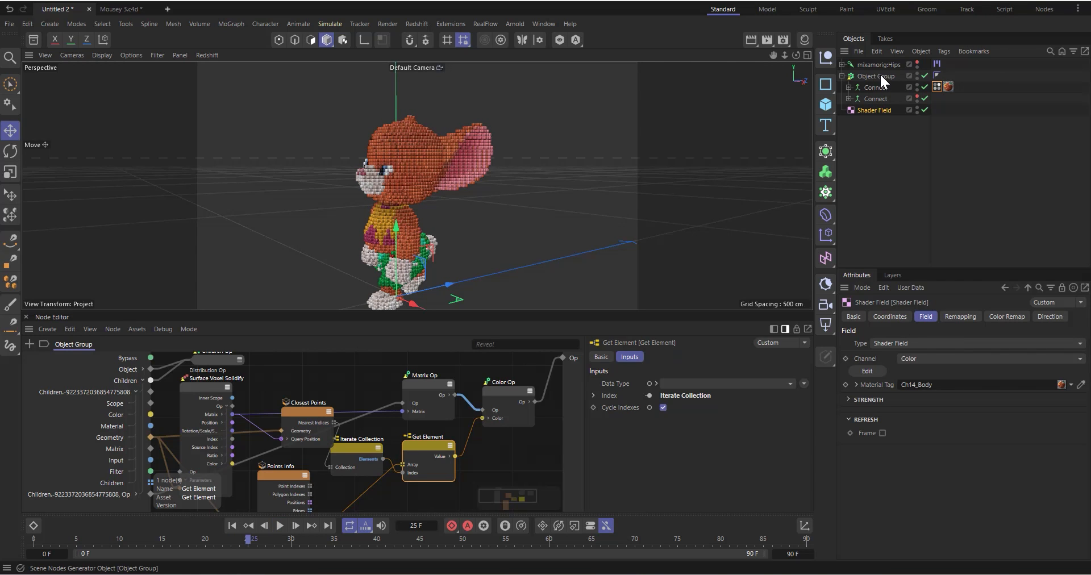
# Set the Object Group's Instance Mode to Multi-Instance
pyautogui.click(880, 74)
pyautogui.click(932, 317)
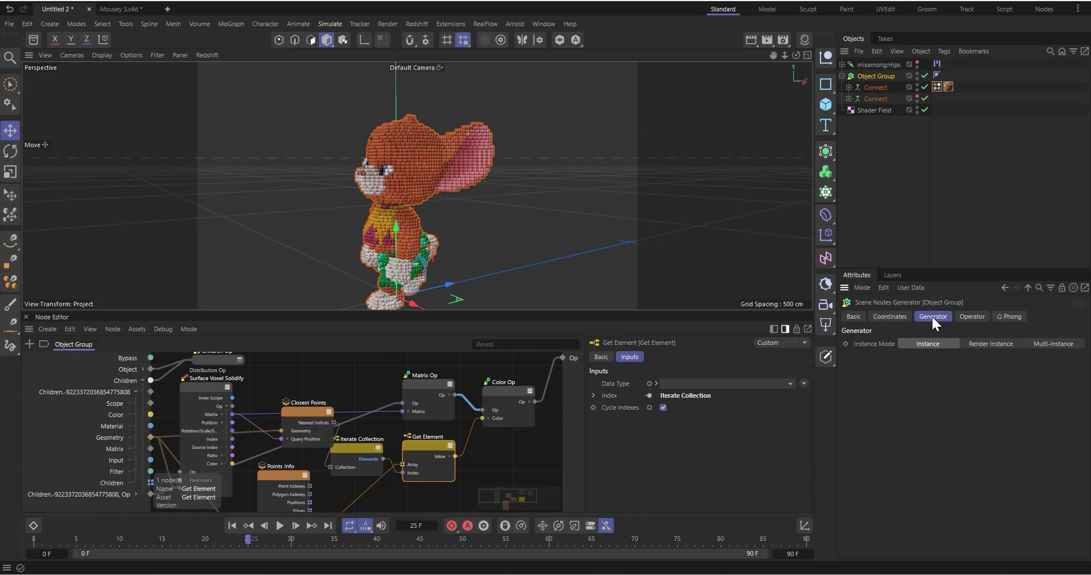
pyautogui.click(1049, 343)
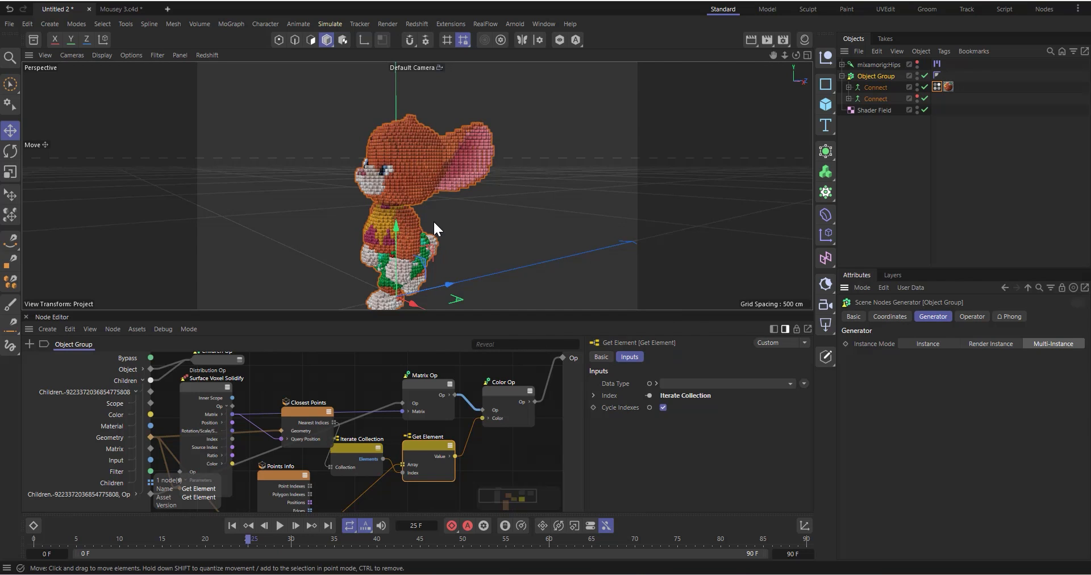
pyautogui.moveTo(773, 55); pyautogui.dragTo(768, 45)
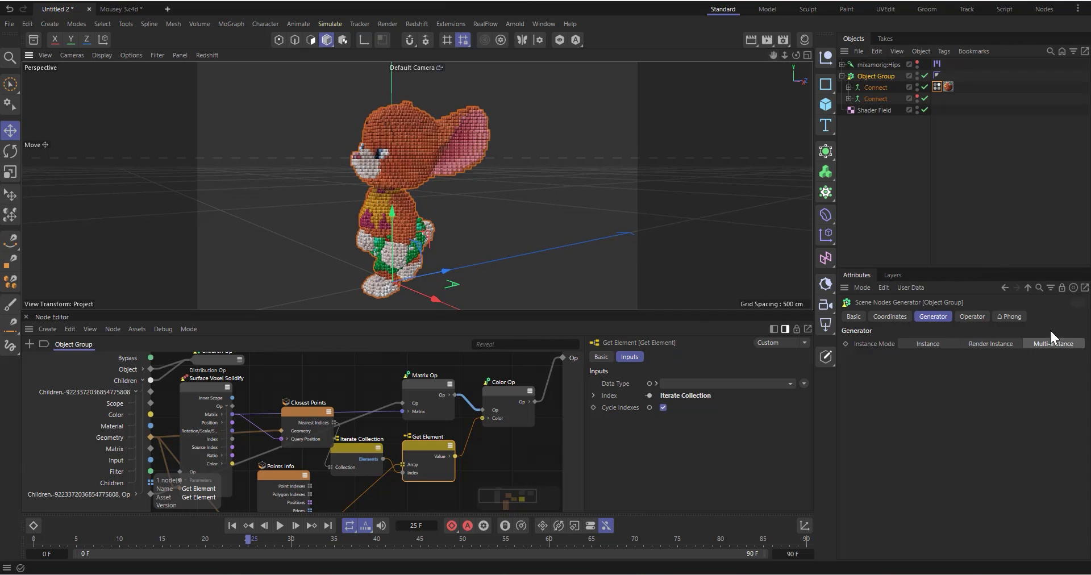
# Disable Weld on the cube's Connect object, collapse the Object Group hierarchy and preview the animation
pyautogui.click(873, 98)
pyautogui.click(896, 358)
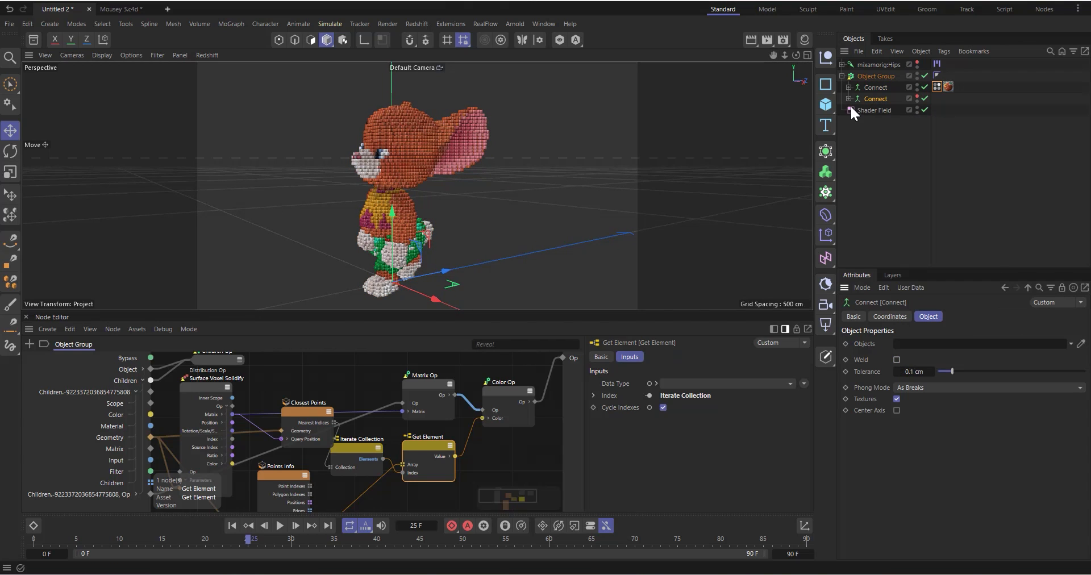
pyautogui.click(841, 76)
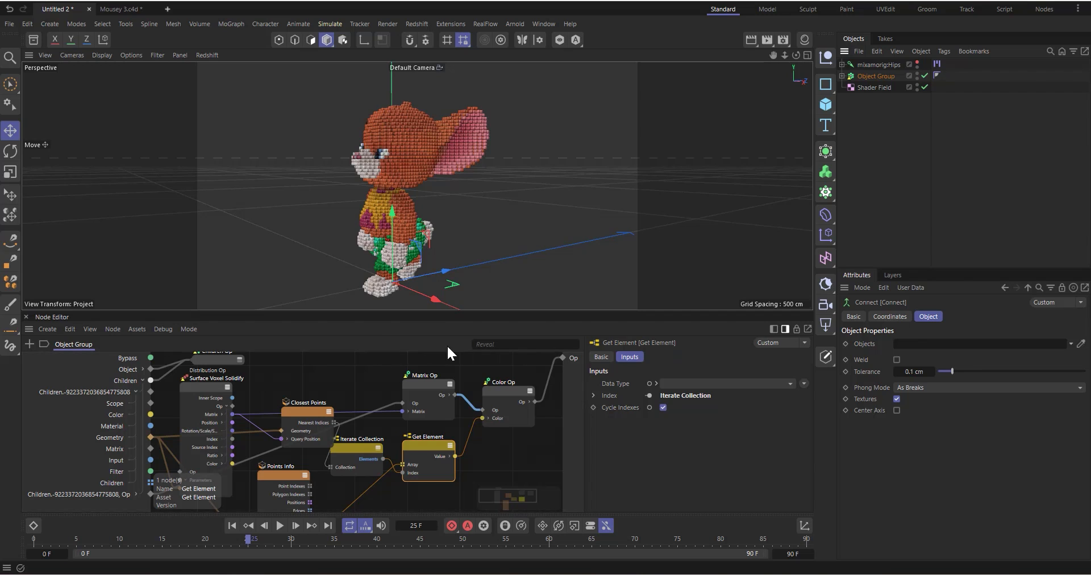
pyautogui.click(279, 525)
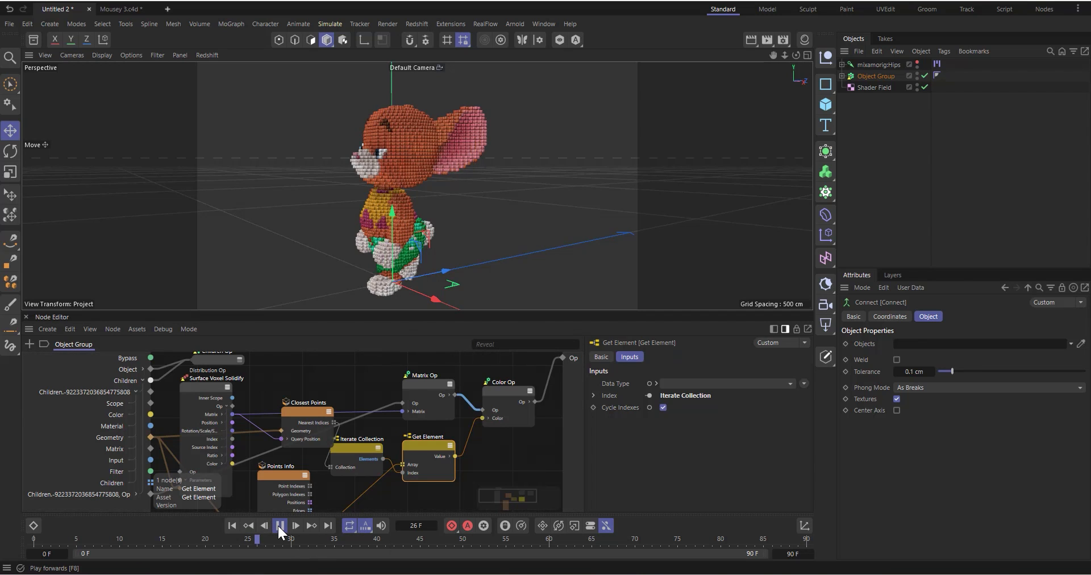
pyautogui.click(279, 525)
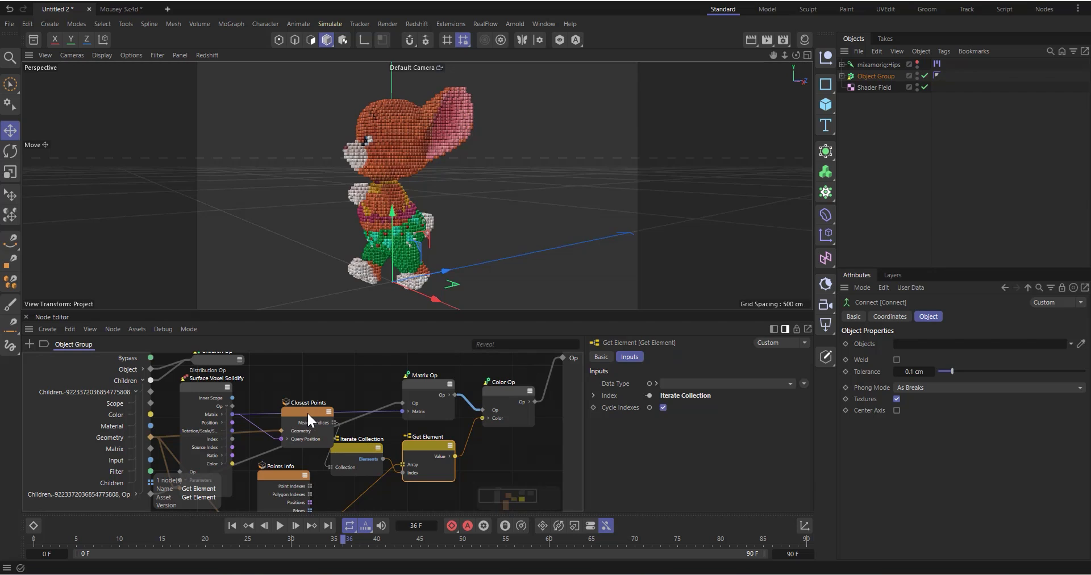
# Set the Surface Voxel Solidify node's Voxel Size to 1 cm
pyautogui.click(211, 383)
pyautogui.click(710, 411)
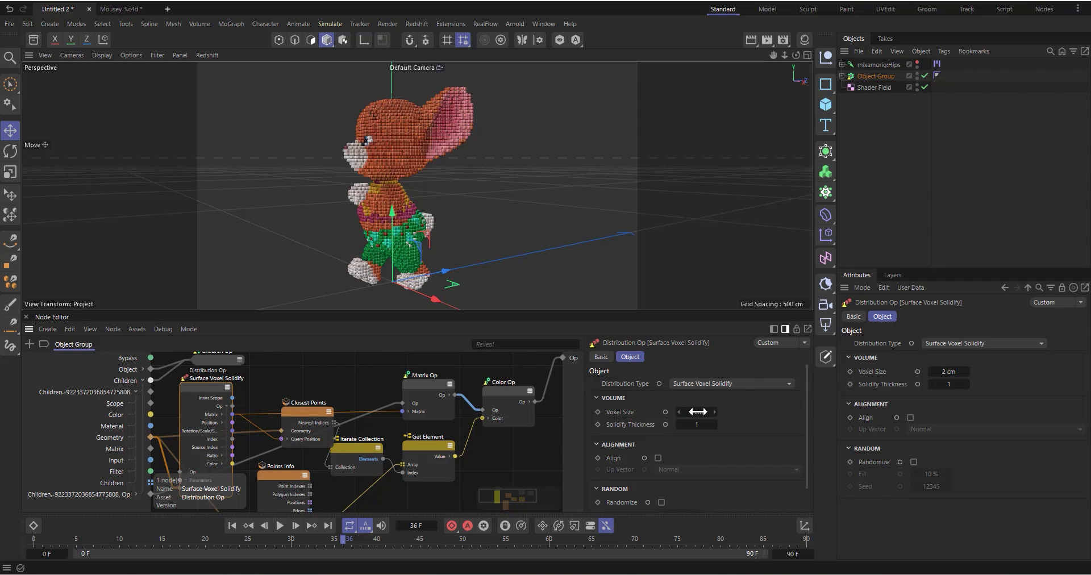
pyautogui.write('1')
pyautogui.press('Return')
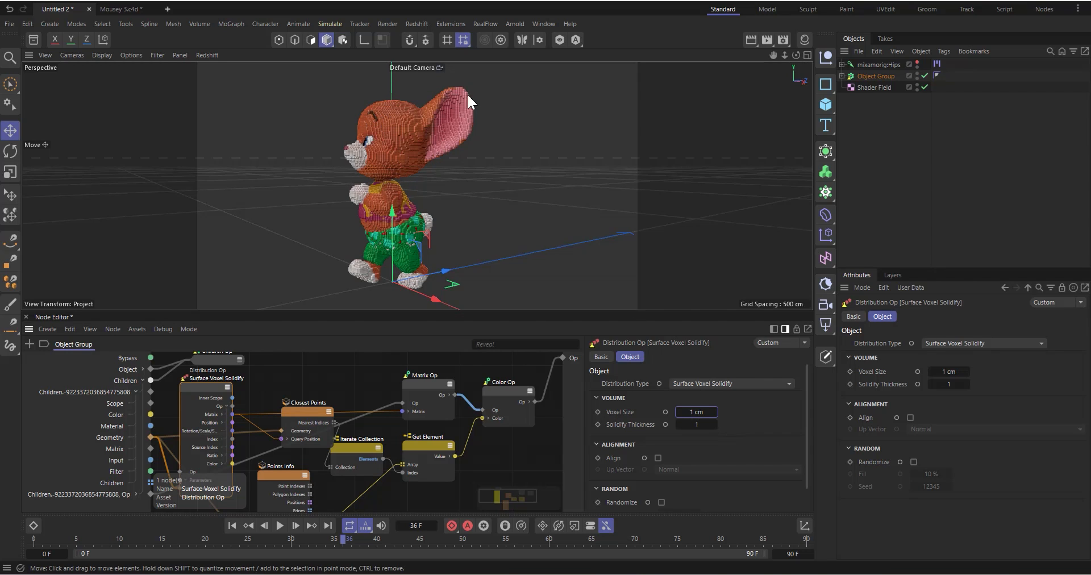
# Set the Cube inside the second Connect object to 1 cm in X, Y and Z
pyautogui.click(842, 76)
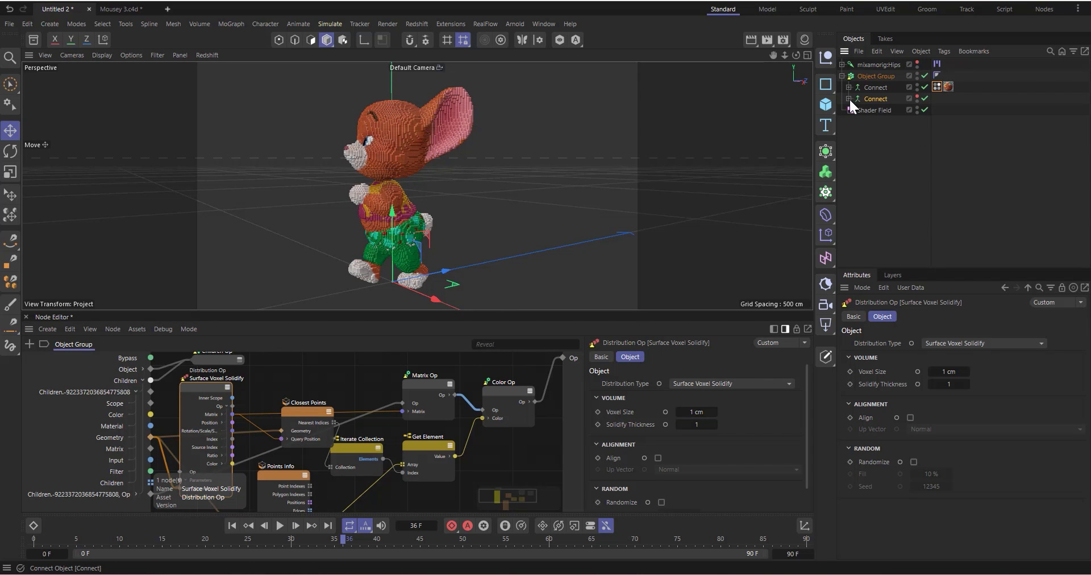
pyautogui.click(849, 99)
pyautogui.doubleClick(925, 346)
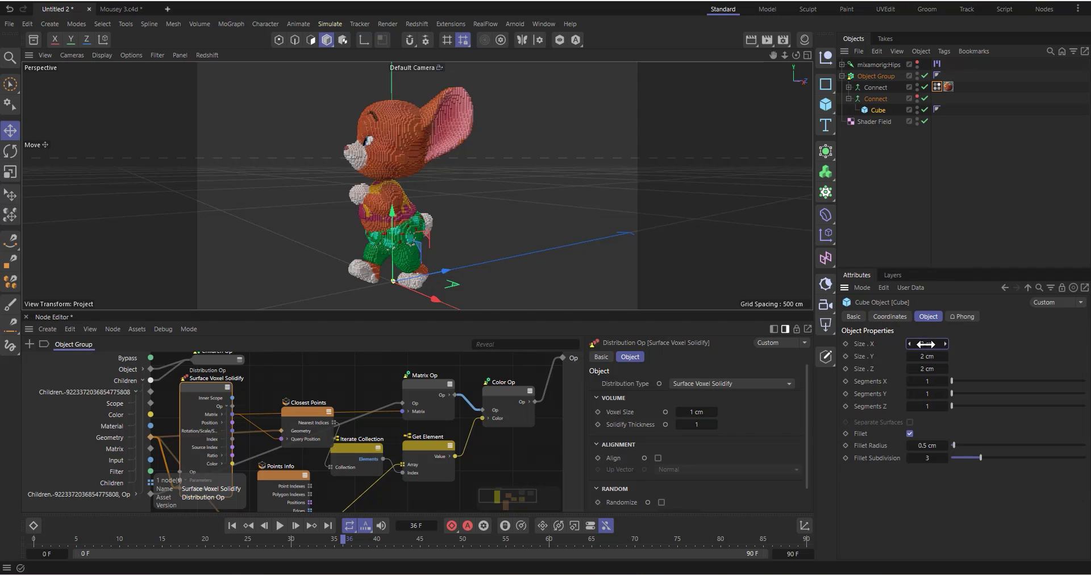
pyautogui.write('1')
pyautogui.doubleClick(925, 356)
pyautogui.write('2')
pyautogui.doubleClick(926, 368)
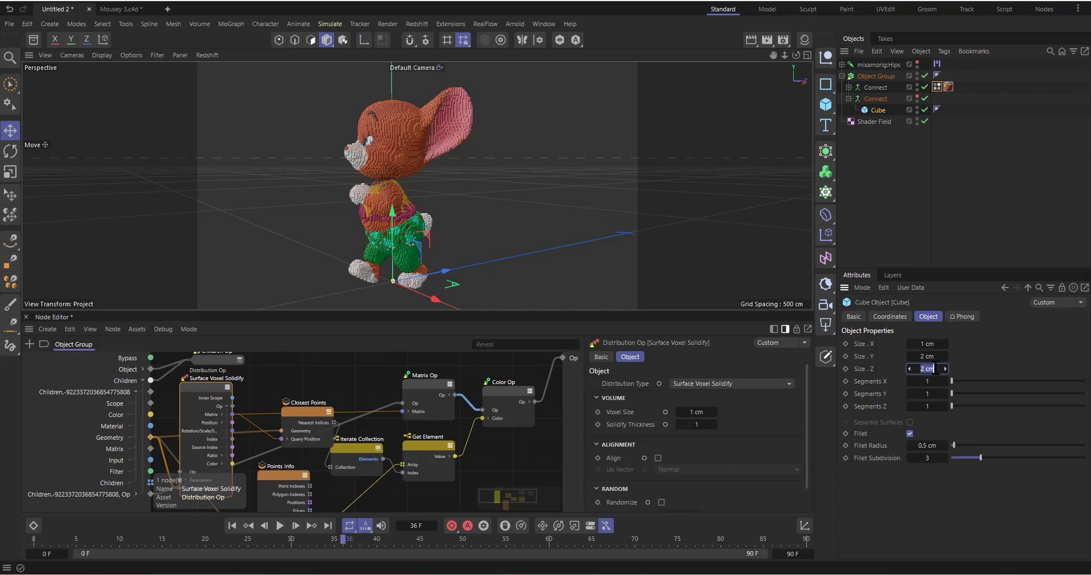
pyautogui.write('1')
pyautogui.doubleClick(926, 355)
pyautogui.write('1')
pyautogui.press('Return')
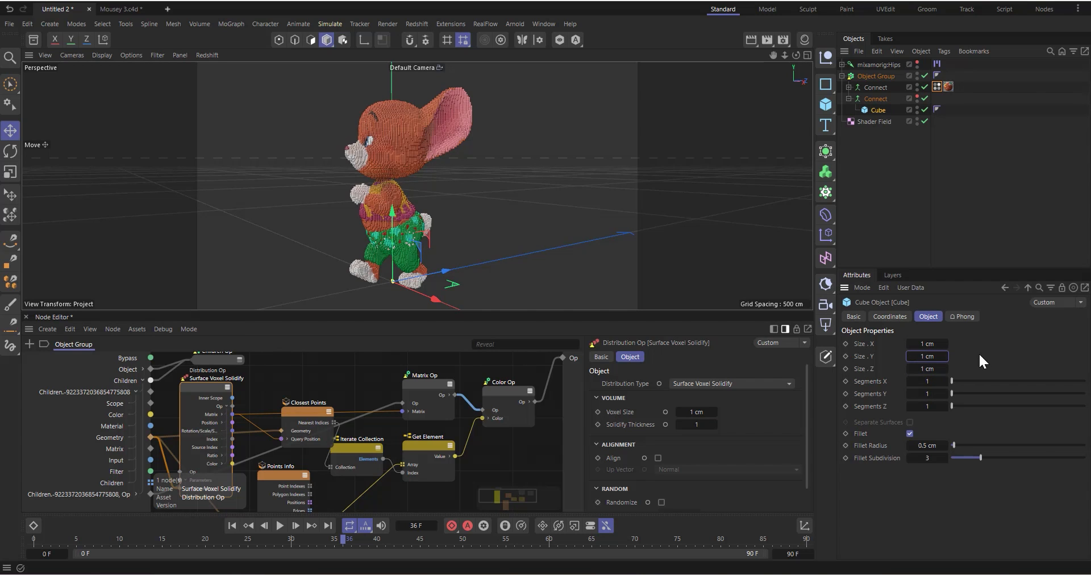
# Set the Cube's Fillet Radius to 0.2 cm
pyautogui.scroll(6, 375, 125)
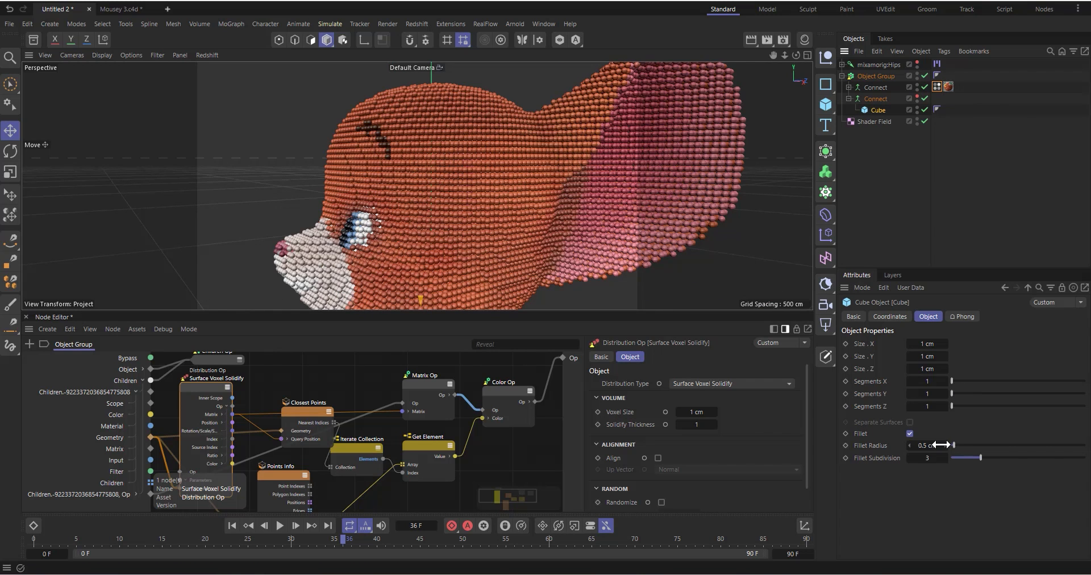
pyautogui.click(926, 445)
pyautogui.press('BackSpace')
pyautogui.write('0.2')
pyautogui.press('Return')
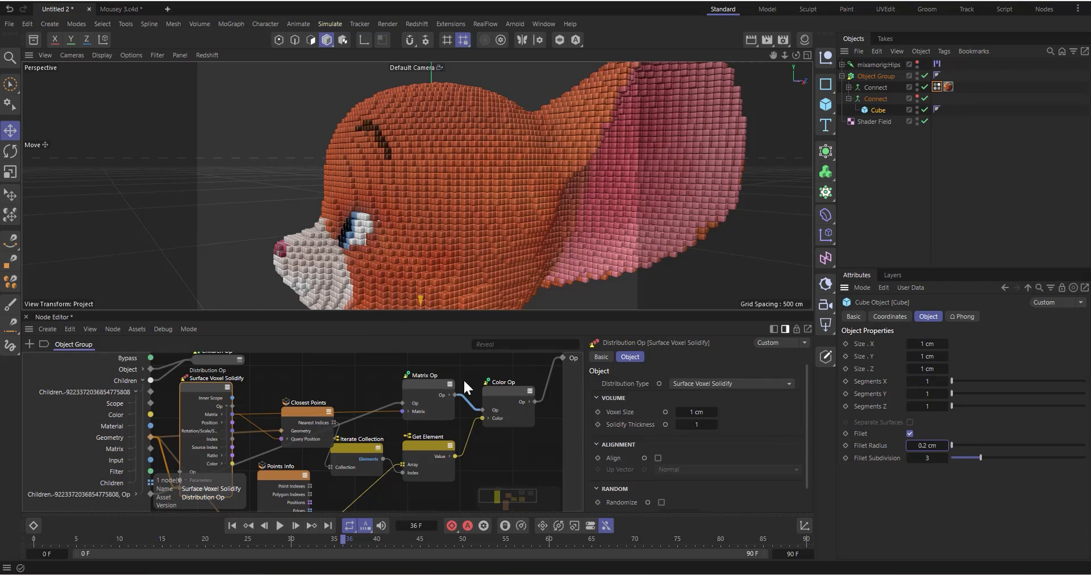
# Shift the Surface Voxel Solidify node slightly and collapse the expanded child input ports of the Object Group graph
pyautogui.click(199, 383)
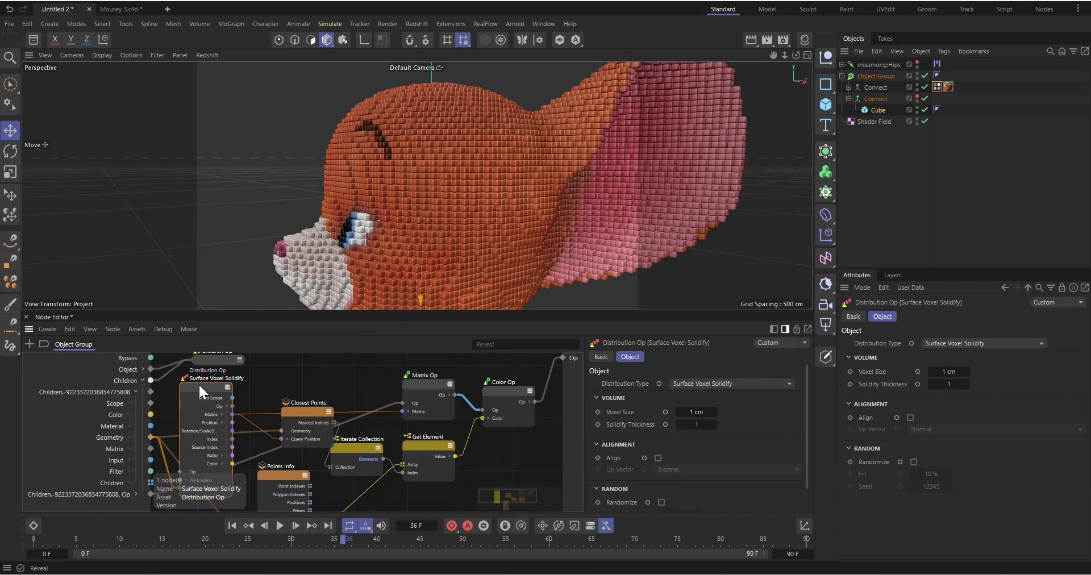
pyautogui.moveTo(198, 383); pyautogui.dragTo(206, 383)
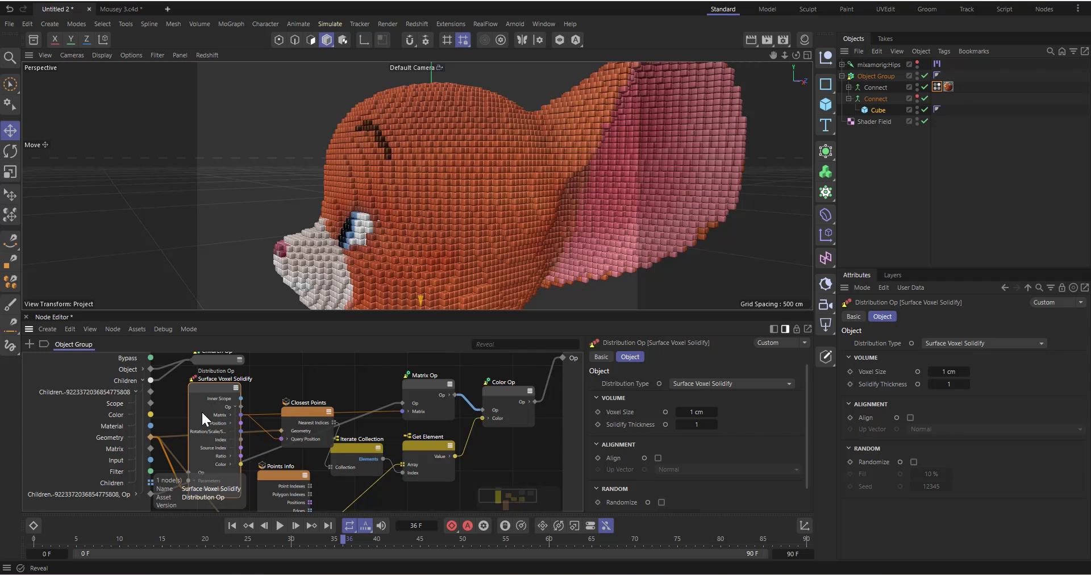
pyautogui.scroll(-2, 303, 415)
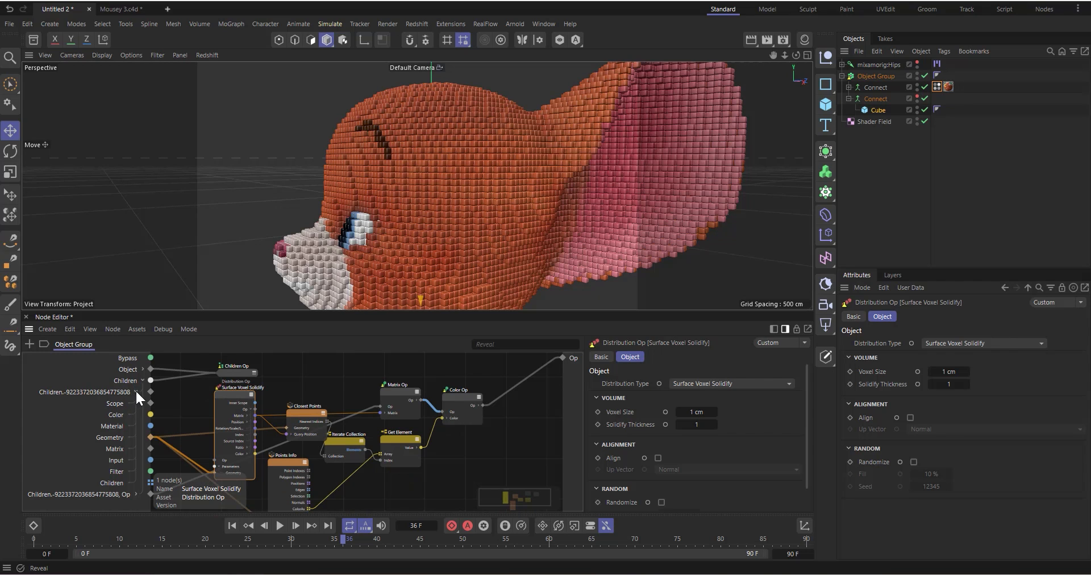
pyautogui.click(135, 391)
pyautogui.click(307, 413)
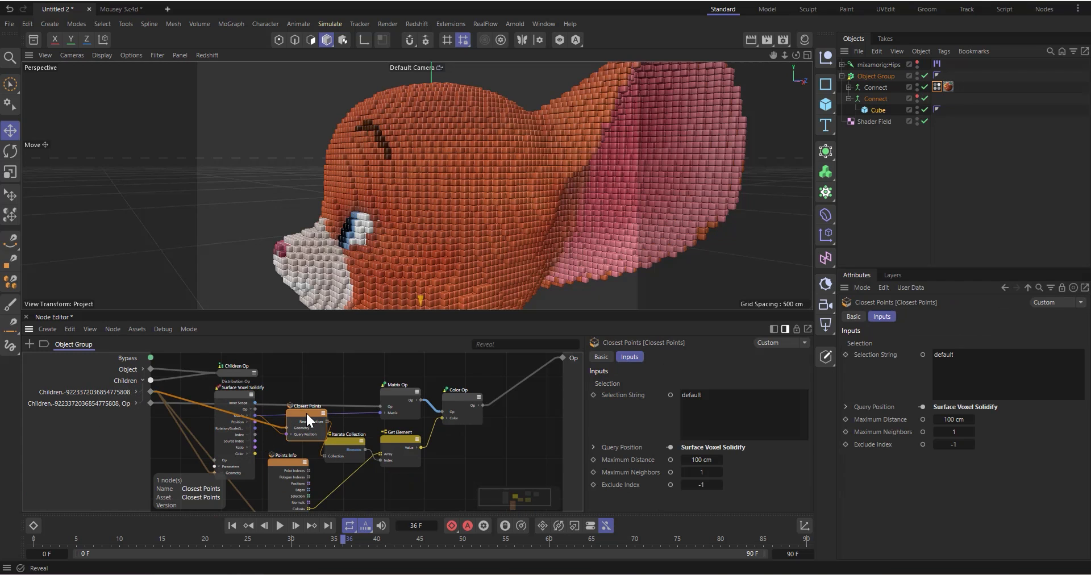
pyautogui.scroll(2, 224, 397)
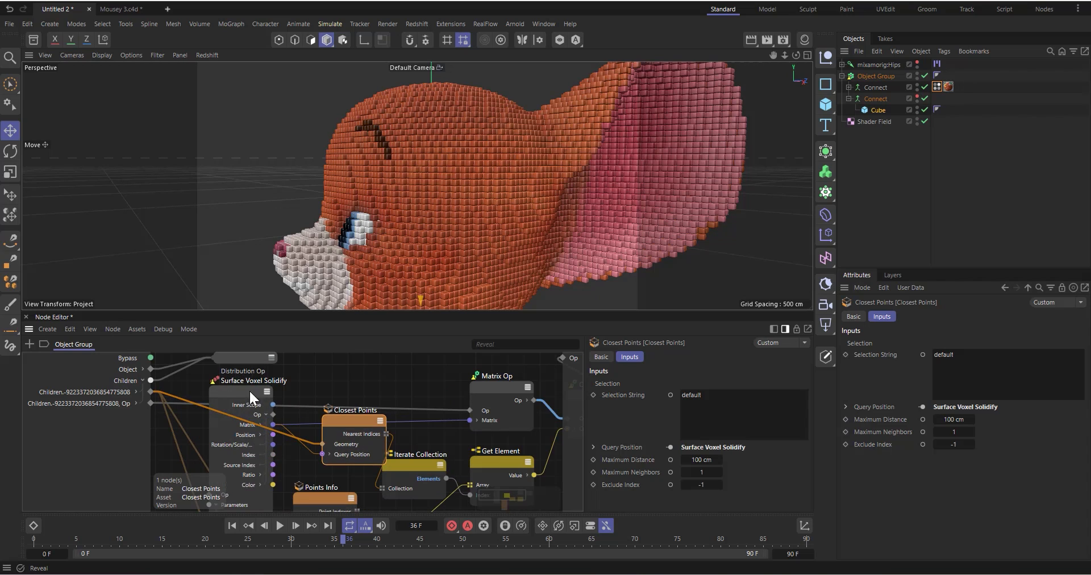
# Expose Voxel Size as an input port on the Surface Voxel Solidify node
pyautogui.click(235, 387)
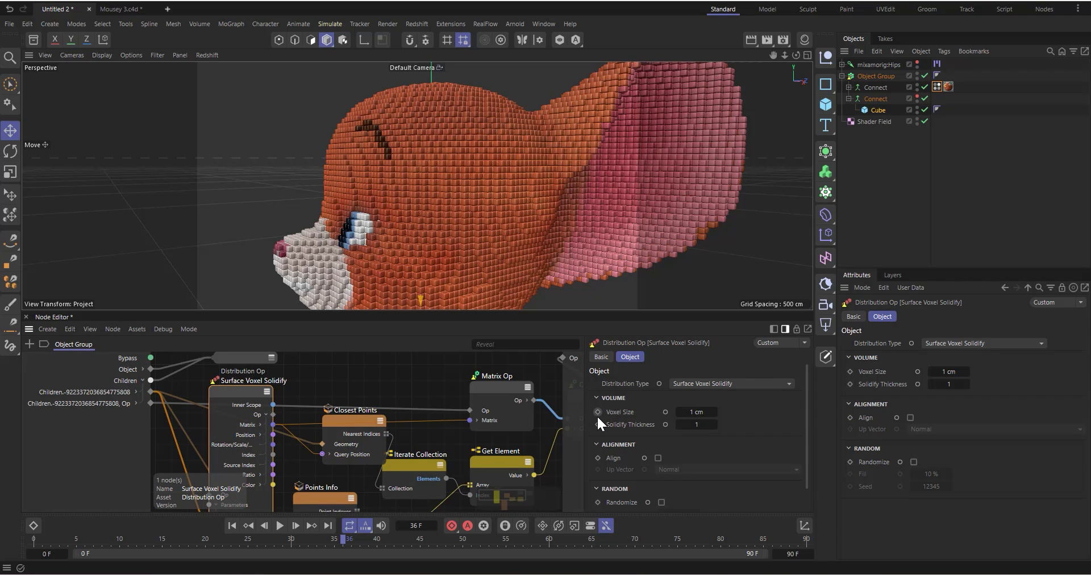
pyautogui.click(666, 411)
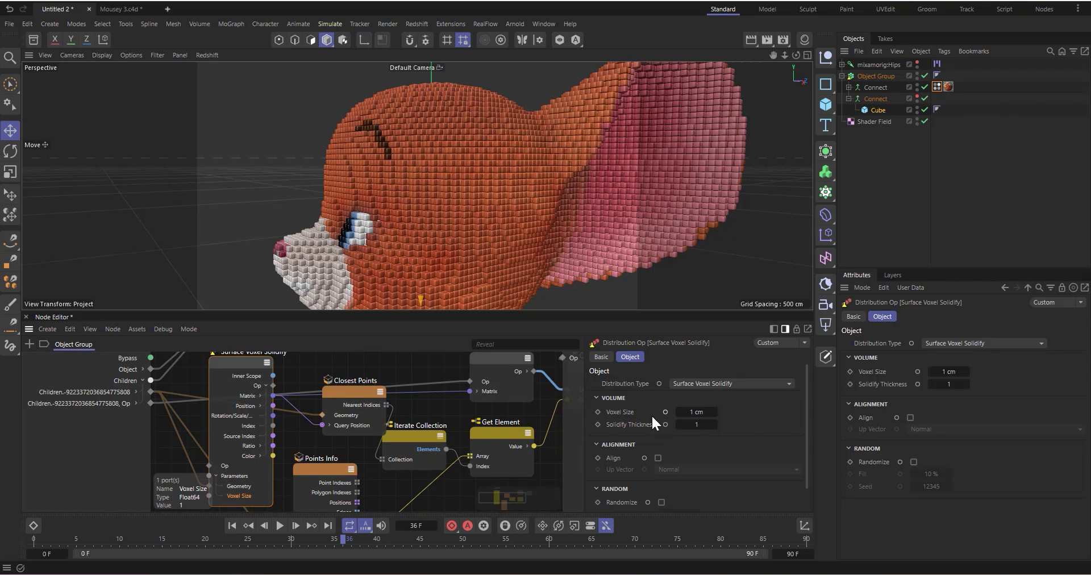
# Undo the exposure of the Voxel Size input port on the Surface Voxel Solidify node
pyautogui.hotkey('ctrl', 'z')
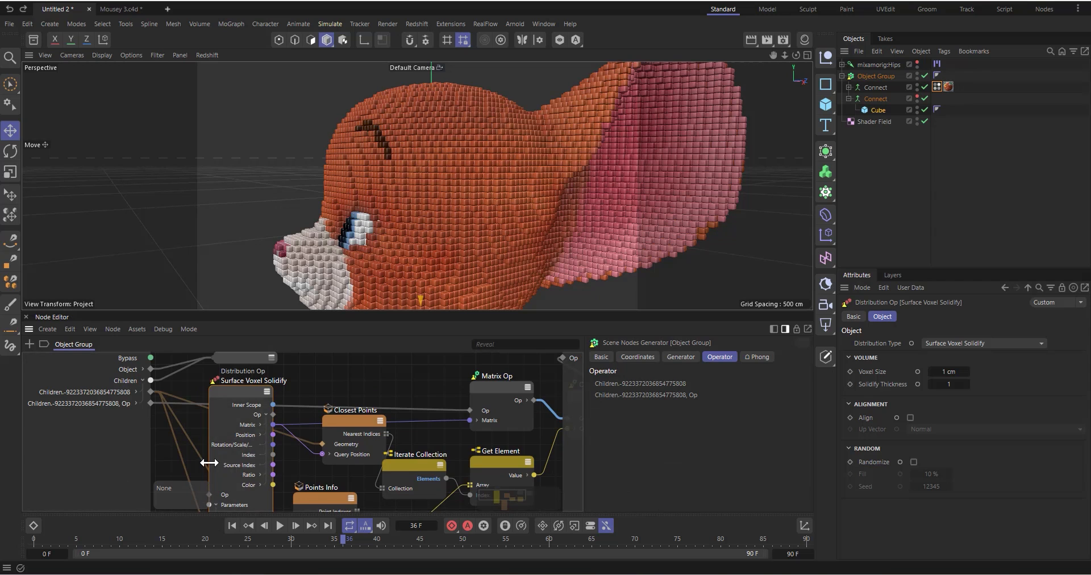
pyautogui.scroll(-2, 208, 466)
pyautogui.scroll(4, 208, 495)
pyautogui.scroll(-3, 301, 468)
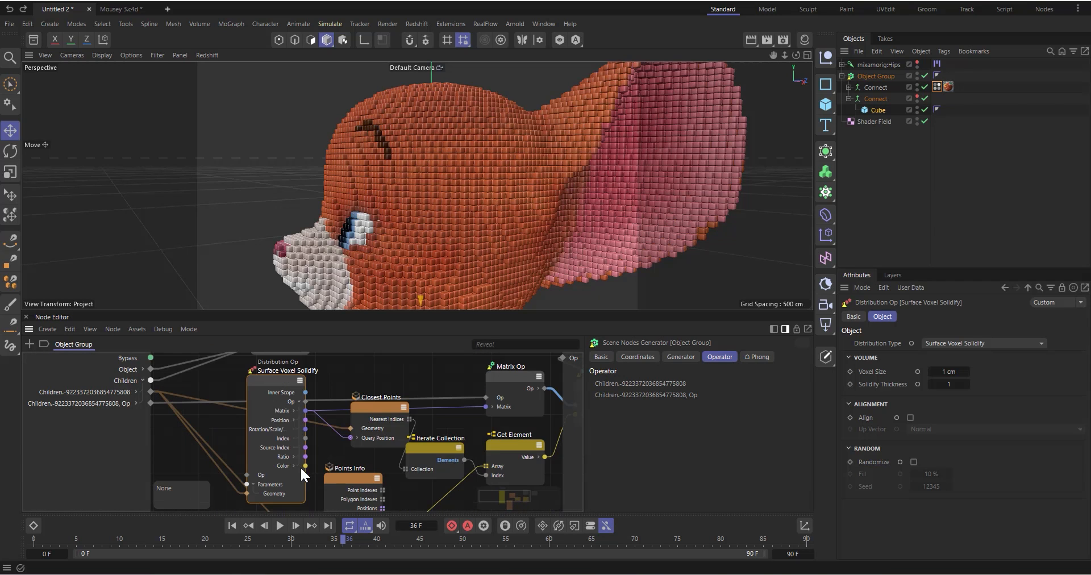
pyautogui.scroll(2, 300, 469)
# Collapse the Parameters ports of the Surface Voxel Solidify node and expose its Voxel Size as an input port again
pyautogui.click(244, 482)
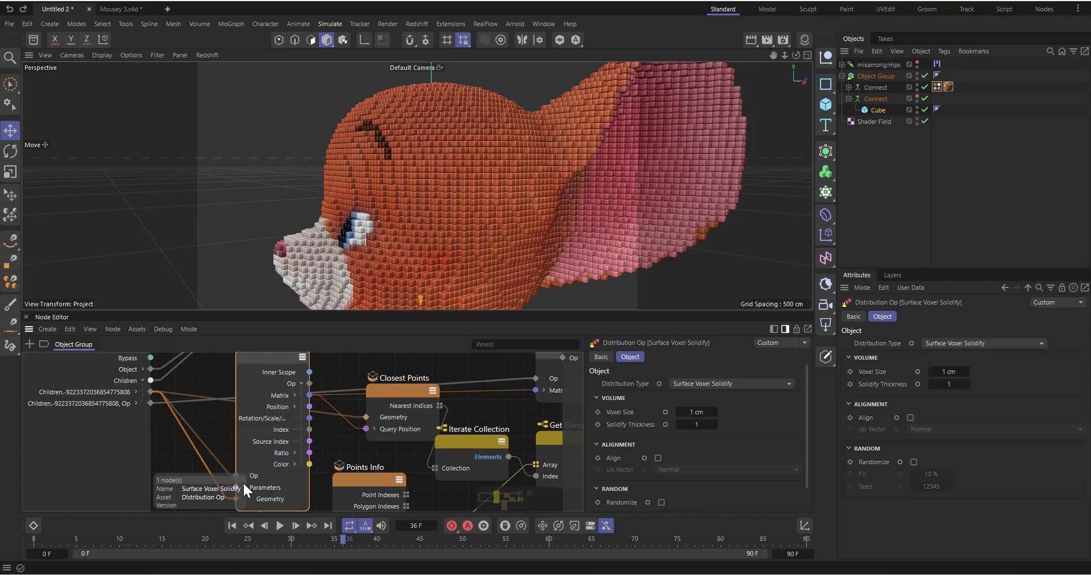
pyautogui.scroll(-3, 315, 450)
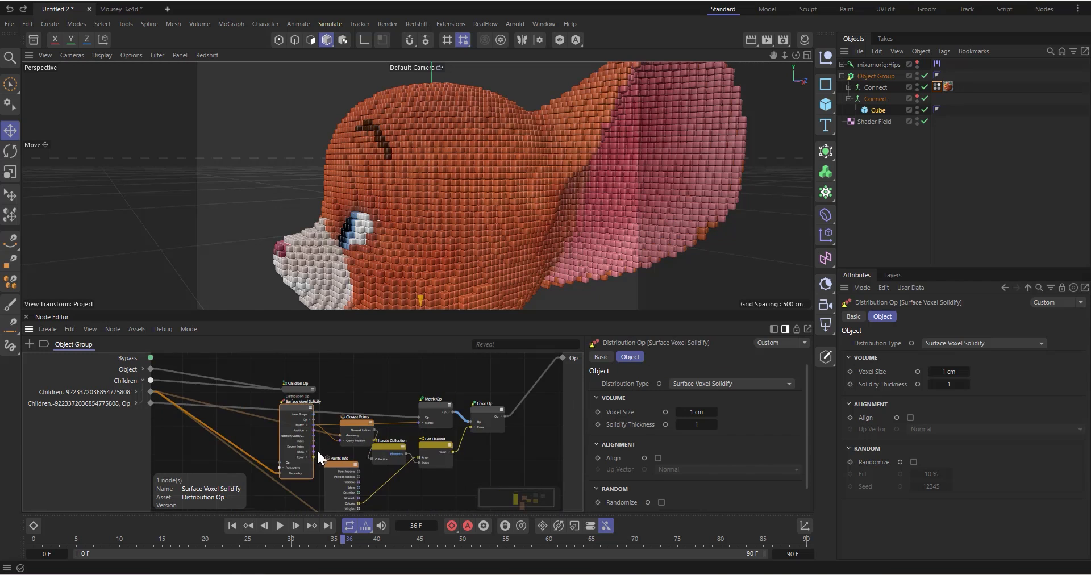
pyautogui.scroll(4, 279, 486)
pyautogui.click(290, 440)
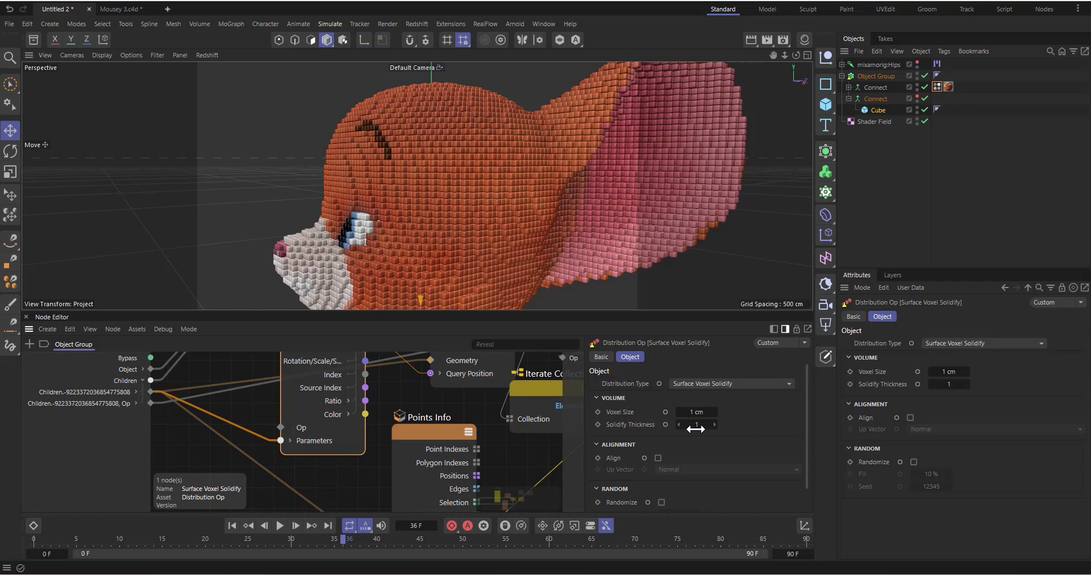
pyautogui.click(665, 413)
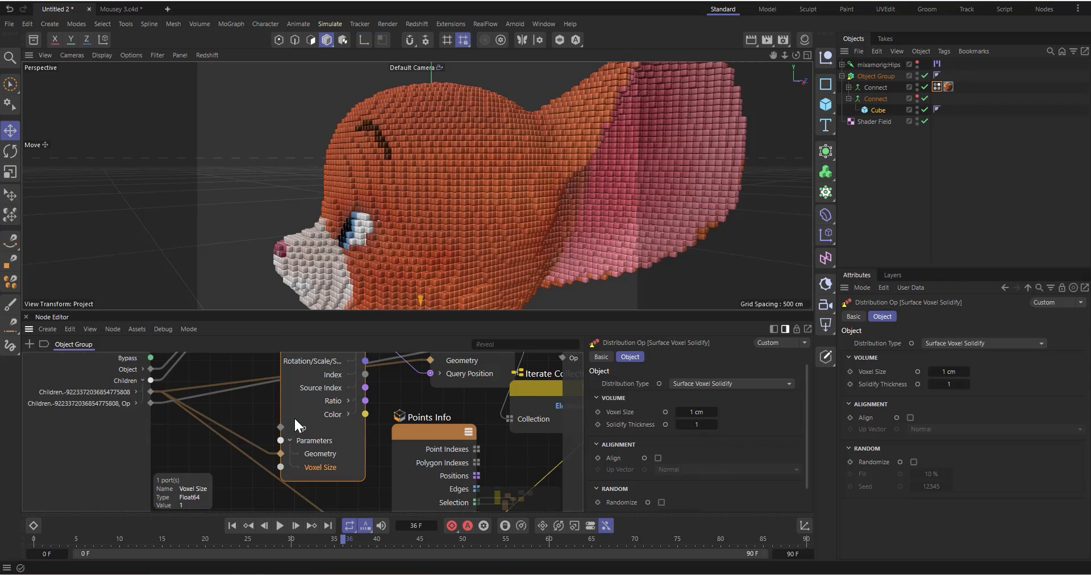
# Publish the Surface Voxel Solidify node's Voxel Size port as a root input of the Object Group and show the group's Volume attributes
pyautogui.scroll(3, 309, 463)
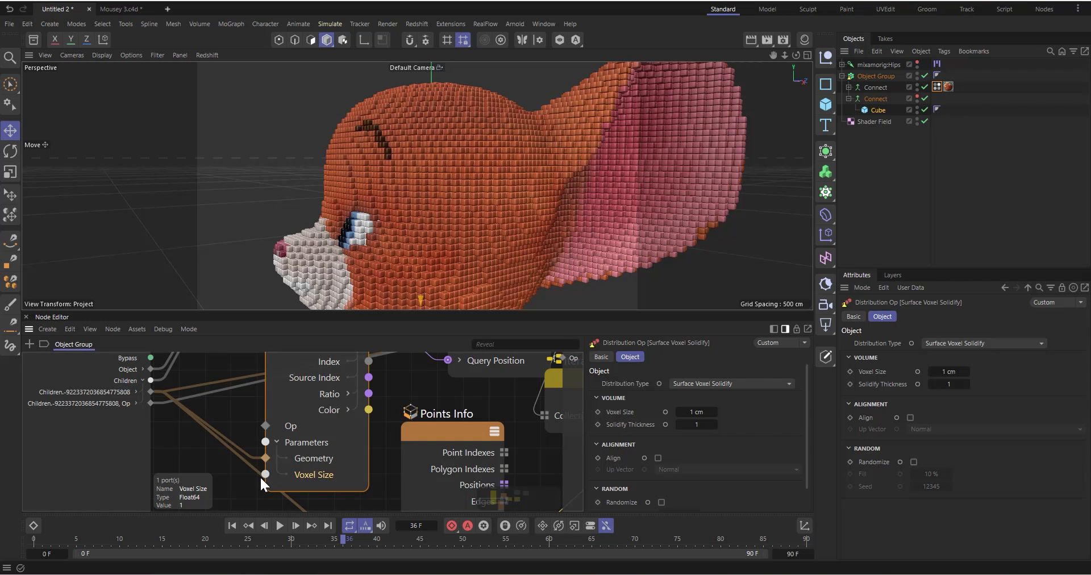
pyautogui.scroll(-1, 342, 462)
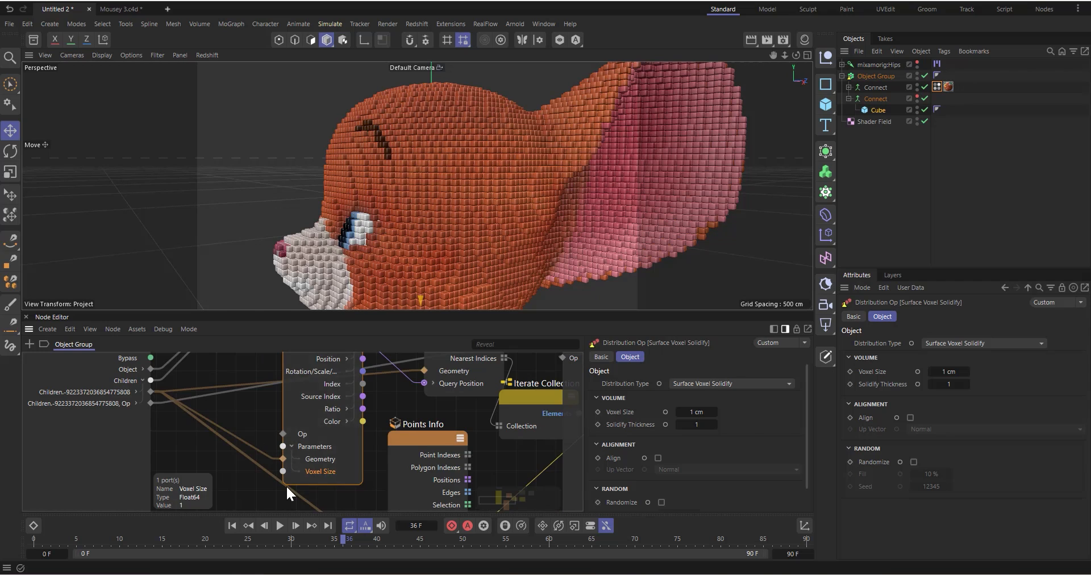
pyautogui.scroll(1, 284, 486)
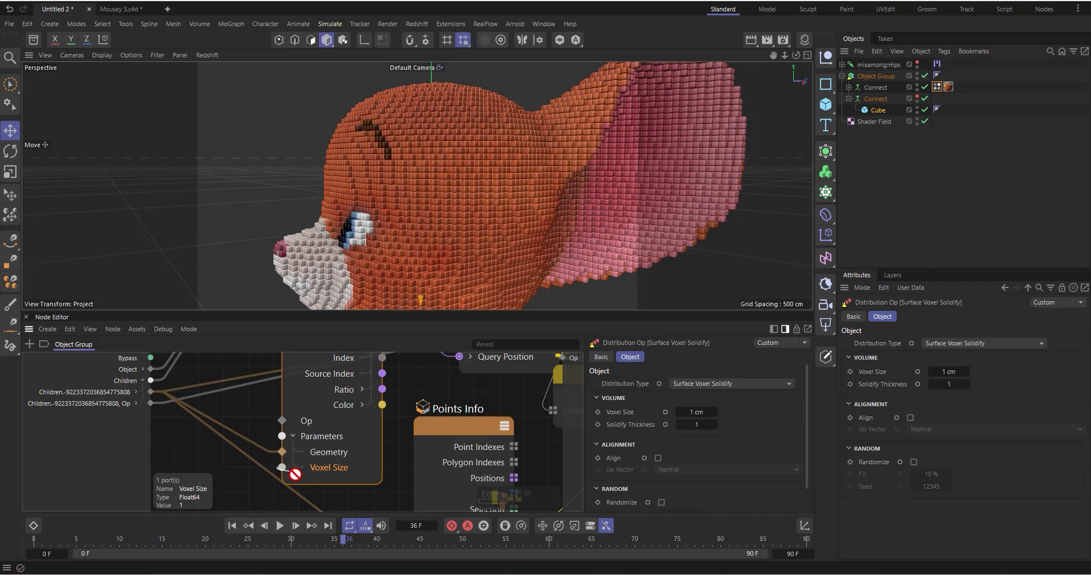
pyautogui.click(875, 74)
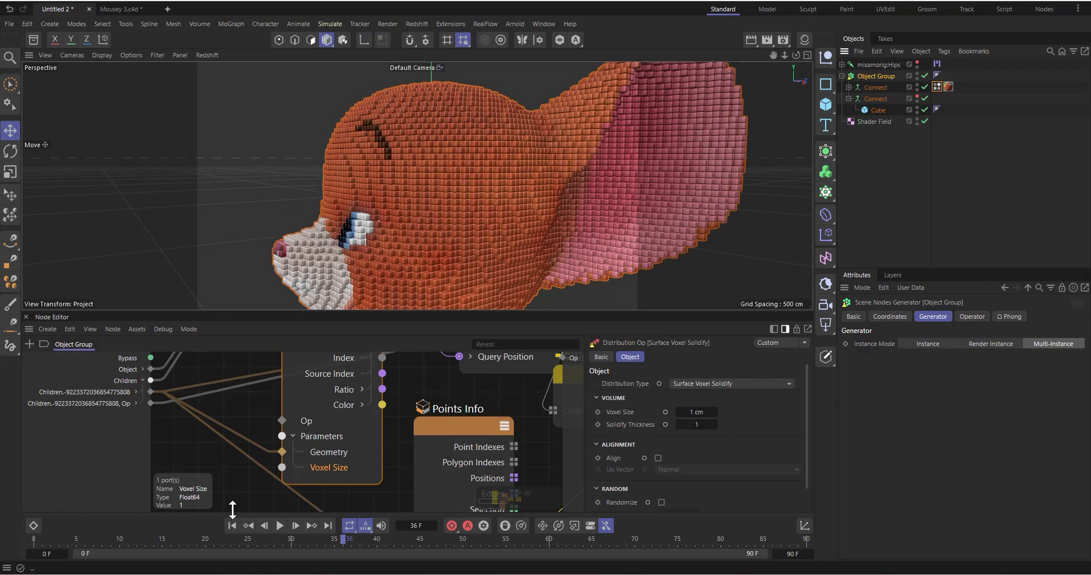
pyautogui.moveTo(282, 466); pyautogui.dragTo(126, 431)
pyautogui.click(139, 455)
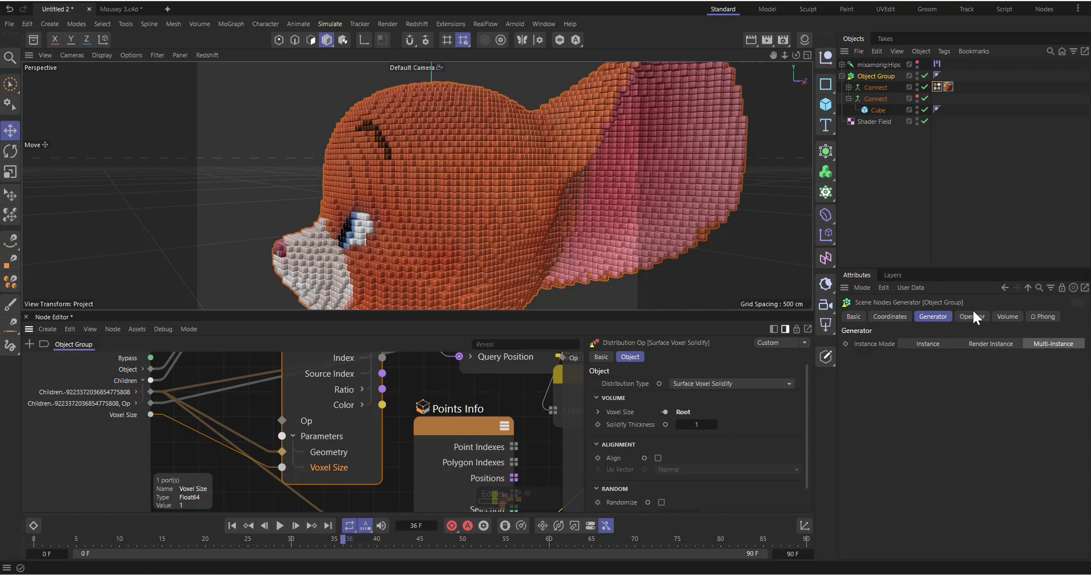
pyautogui.click(1006, 317)
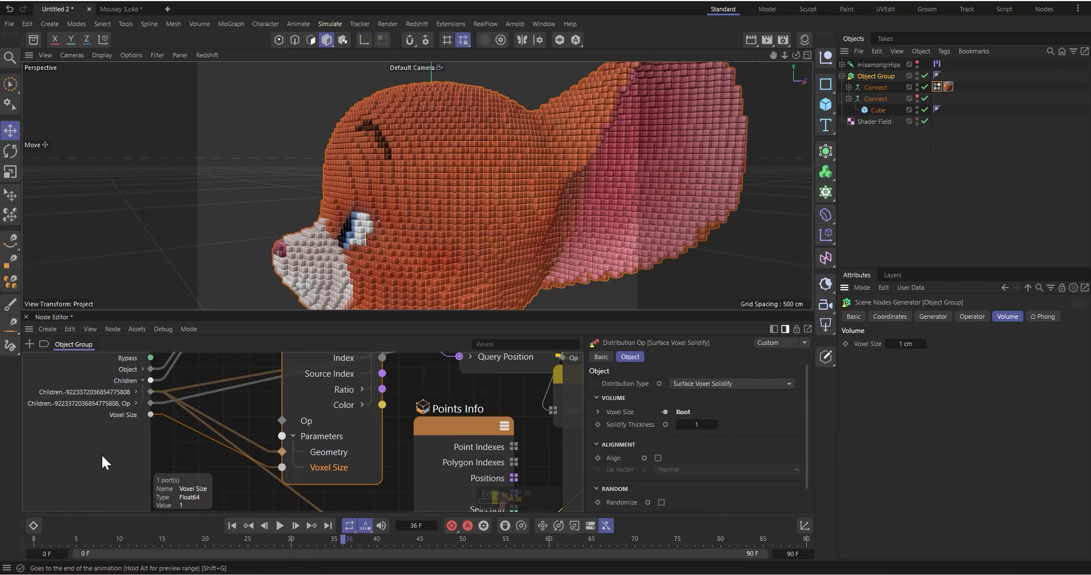
pyautogui.scroll(-3, 124, 448)
pyautogui.scroll(2, 136, 418)
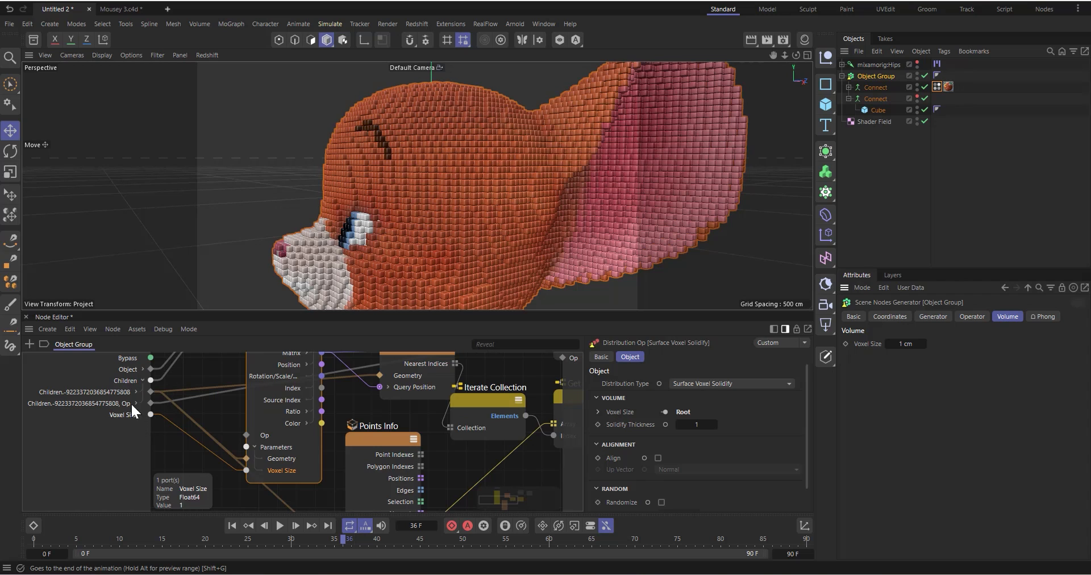
# Expand the Matrix output of the Surface Voxel Solidify node into its components and disable the Cube object
pyautogui.scroll(-2, 438, 438)
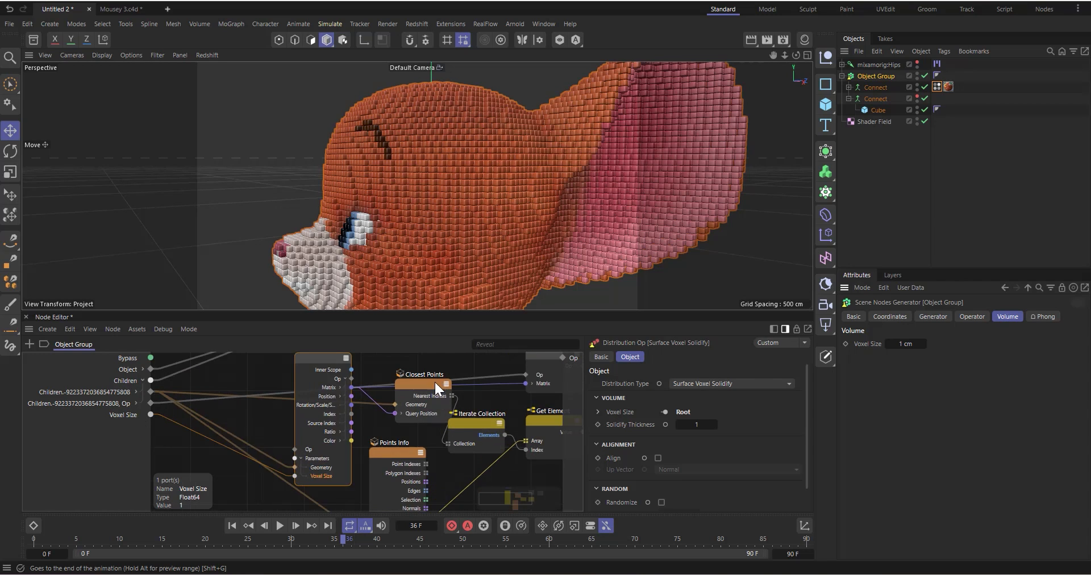
pyautogui.scroll(1, 435, 381)
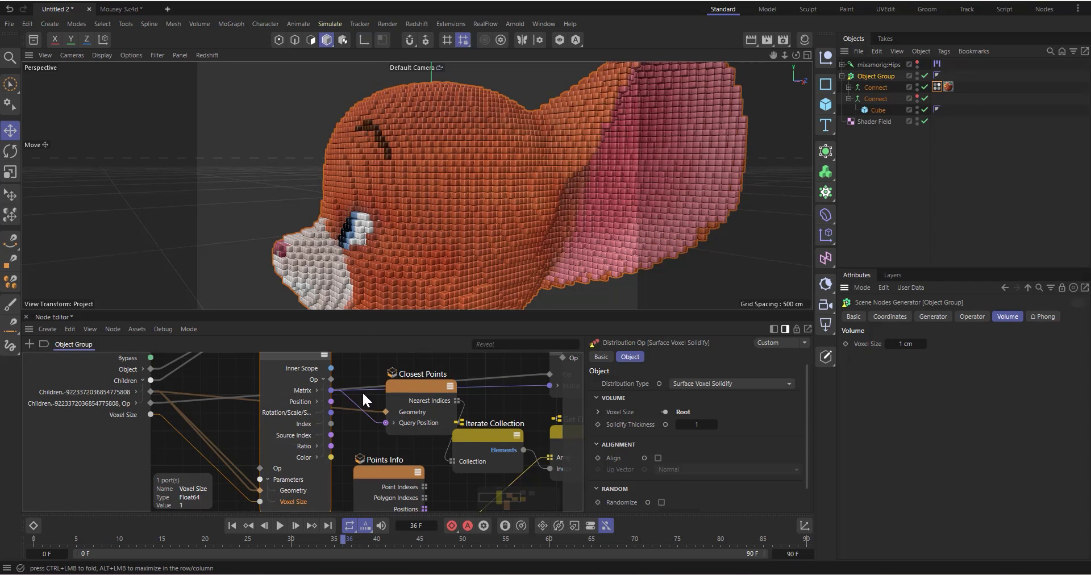
pyautogui.scroll(1, 294, 364)
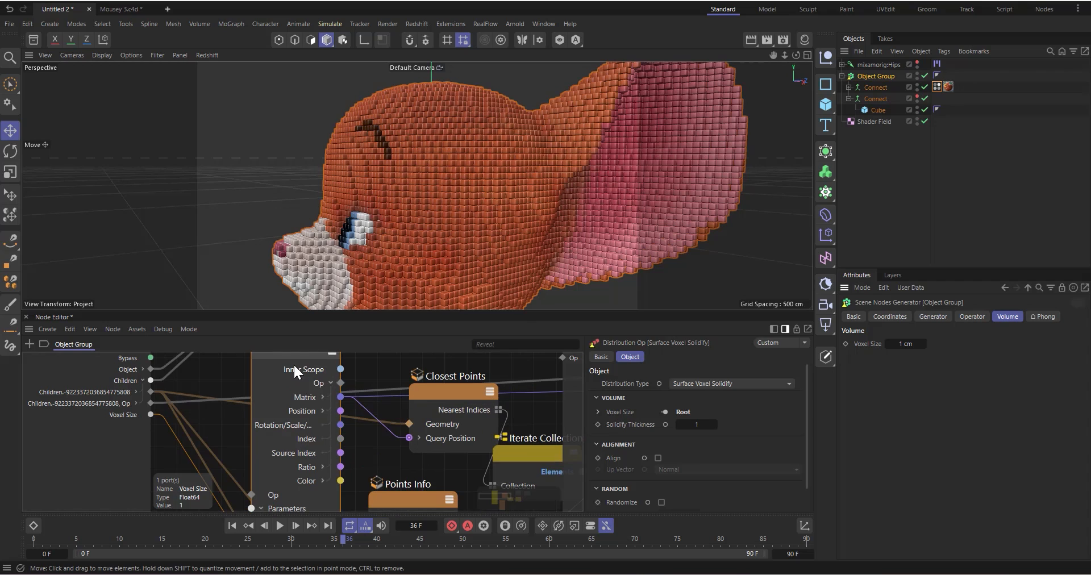
pyautogui.click(323, 397)
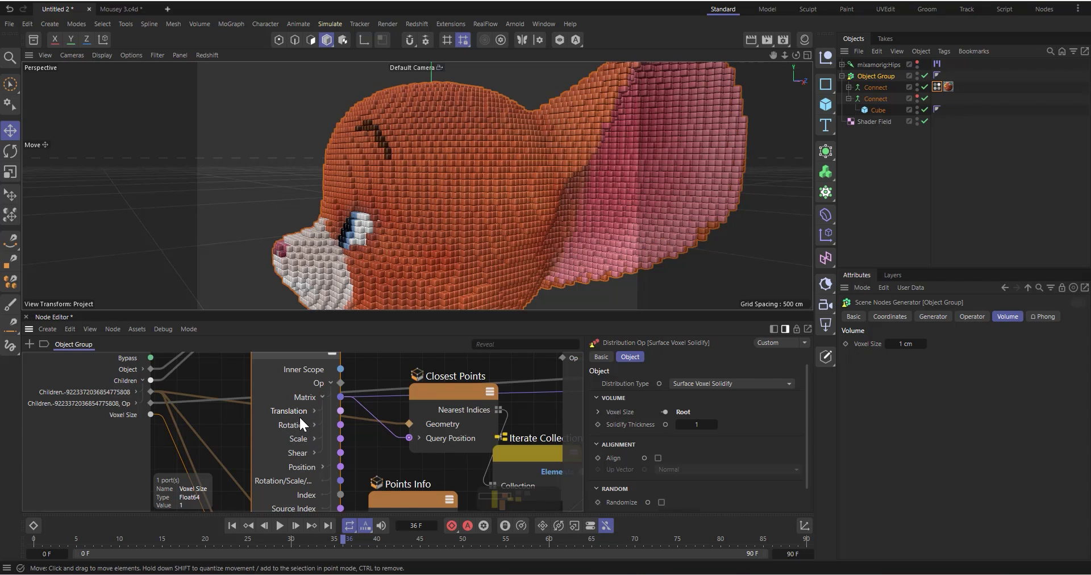
pyautogui.moveTo(443, 394); pyautogui.dragTo(421, 378)
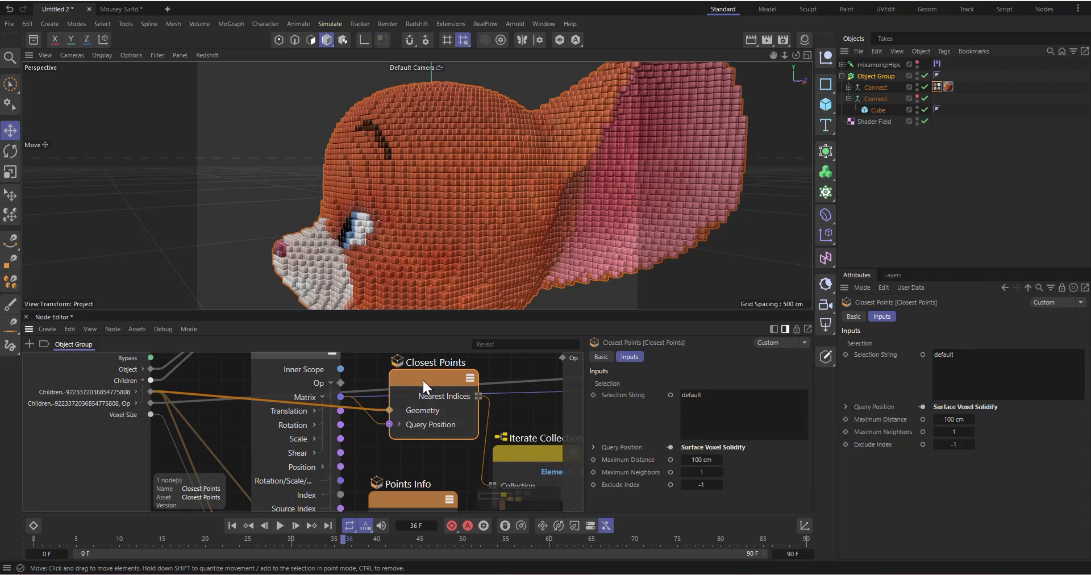
pyautogui.click(924, 110)
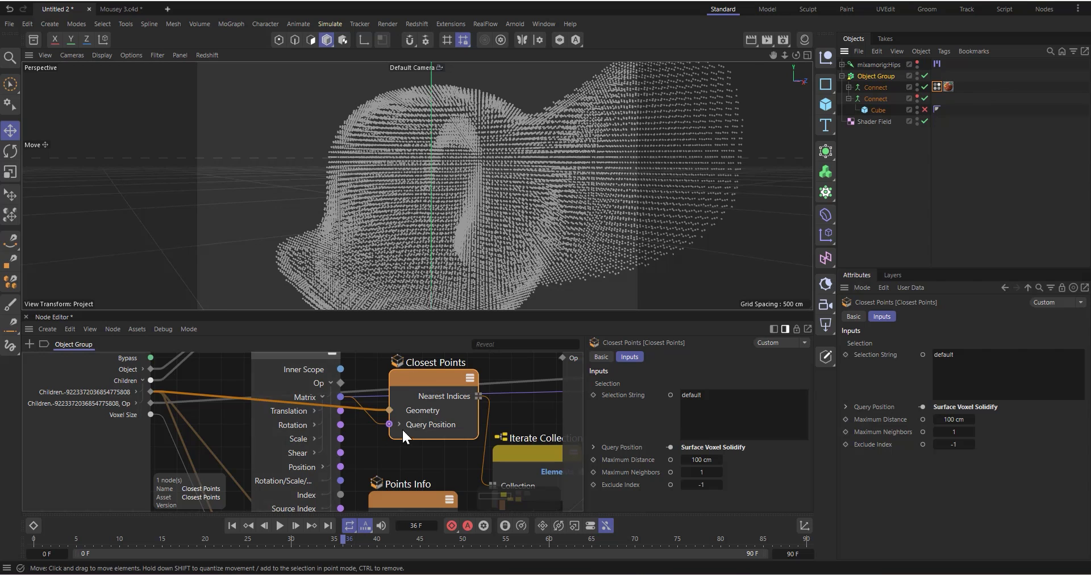
# Move the Closest Points, Points Info, Iterate Collection and Get Element nodes together below the rest of the node graph
pyautogui.moveTo(424, 380); pyautogui.dragTo(461, 380)
pyautogui.scroll(-2, 391, 435)
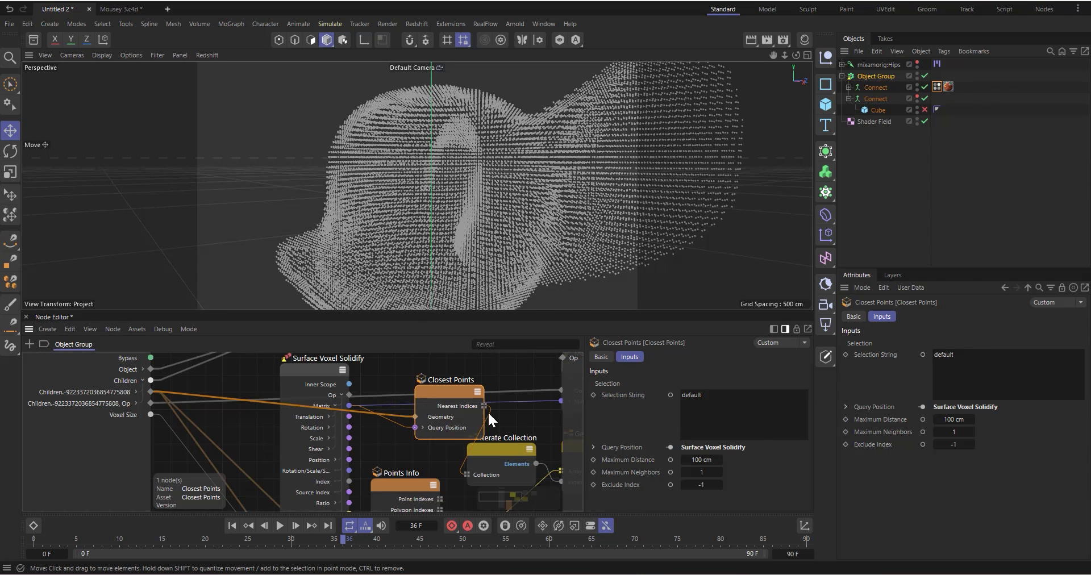
pyautogui.scroll(-3, 473, 400)
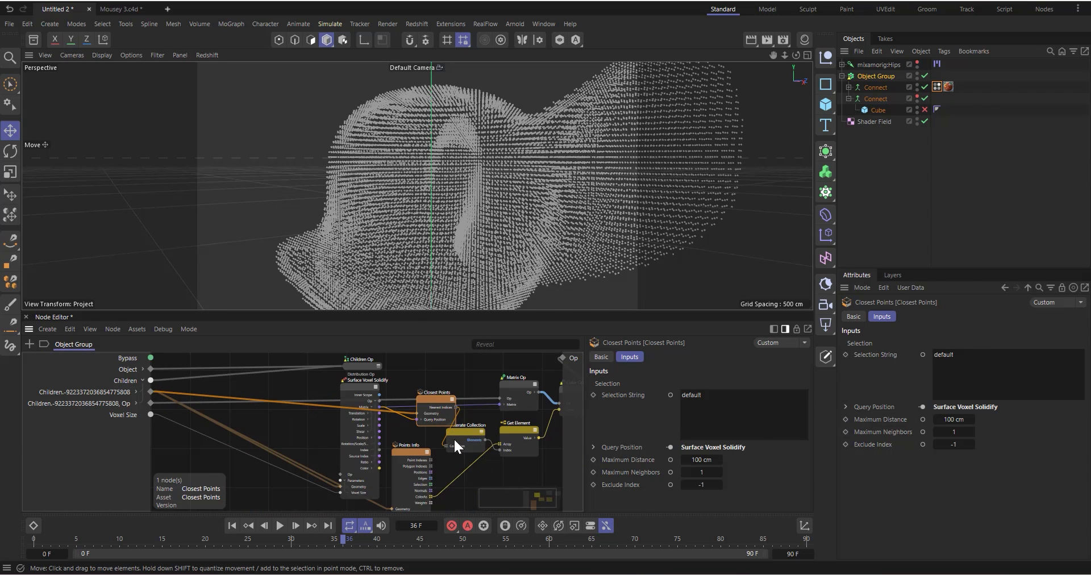
pyautogui.scroll(-2, 399, 394)
pyautogui.scroll(2, 438, 457)
pyautogui.click(356, 370)
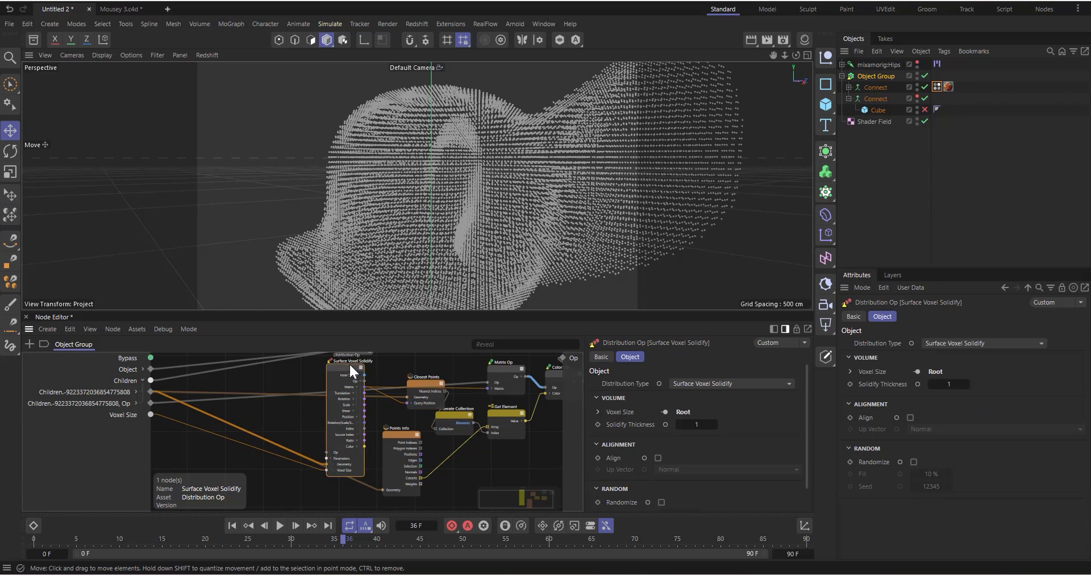
pyautogui.moveTo(413, 383); pyautogui.dragTo(401, 395)
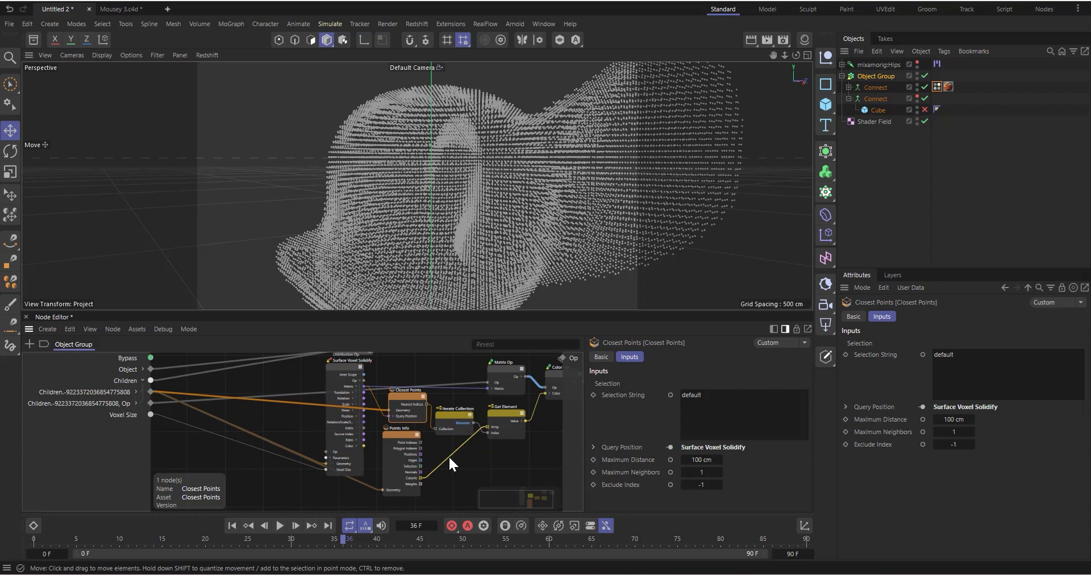
pyautogui.moveTo(528, 461); pyautogui.dragTo(398, 494)
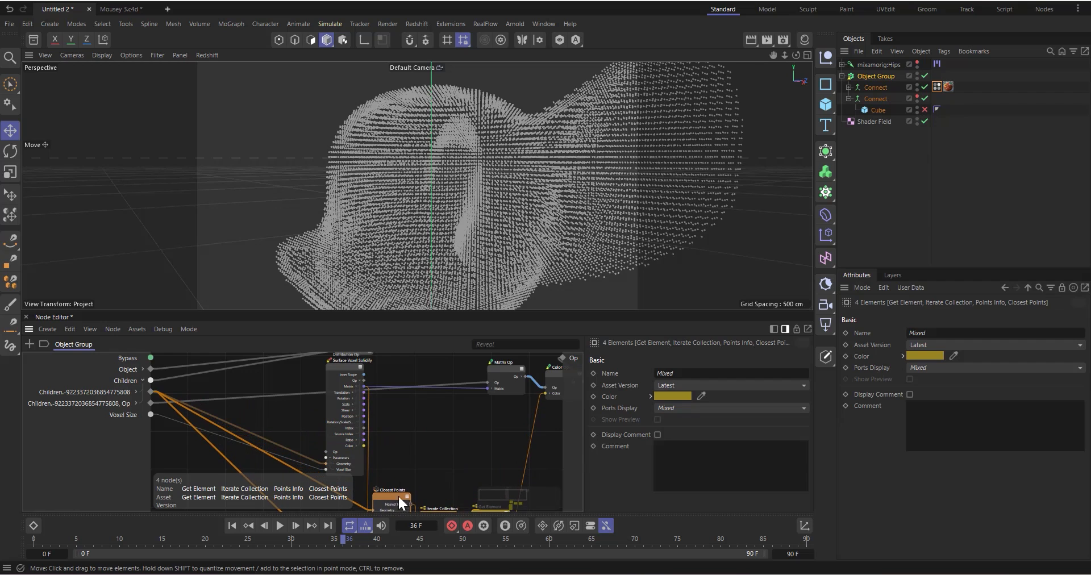
# Reposition the Surface Voxel Solidify and Matrix Op nodes to leave a wide gap between them
pyautogui.scroll(2, 436, 378)
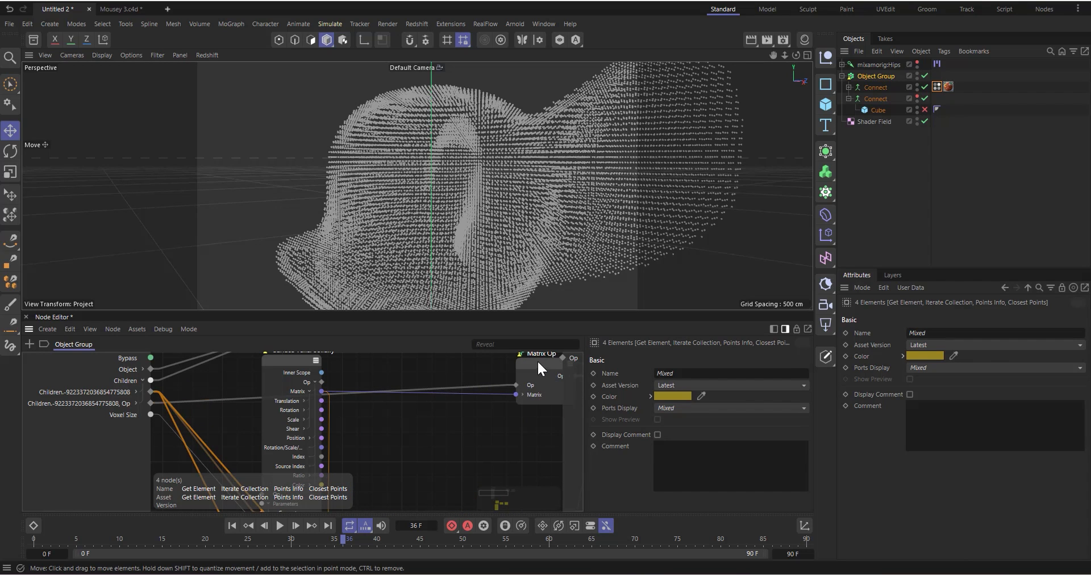
pyautogui.moveTo(537, 360); pyautogui.dragTo(496, 370)
pyautogui.scroll(-2, 370, 408)
pyautogui.scroll(3, 378, 384)
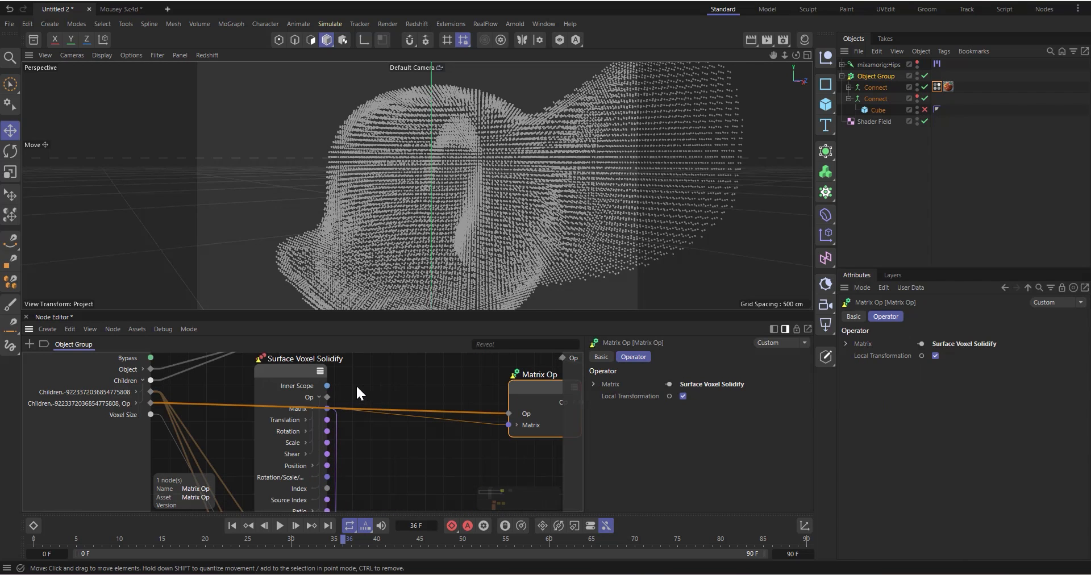
pyautogui.click(300, 375)
pyautogui.moveTo(299, 370); pyautogui.dragTo(300, 369)
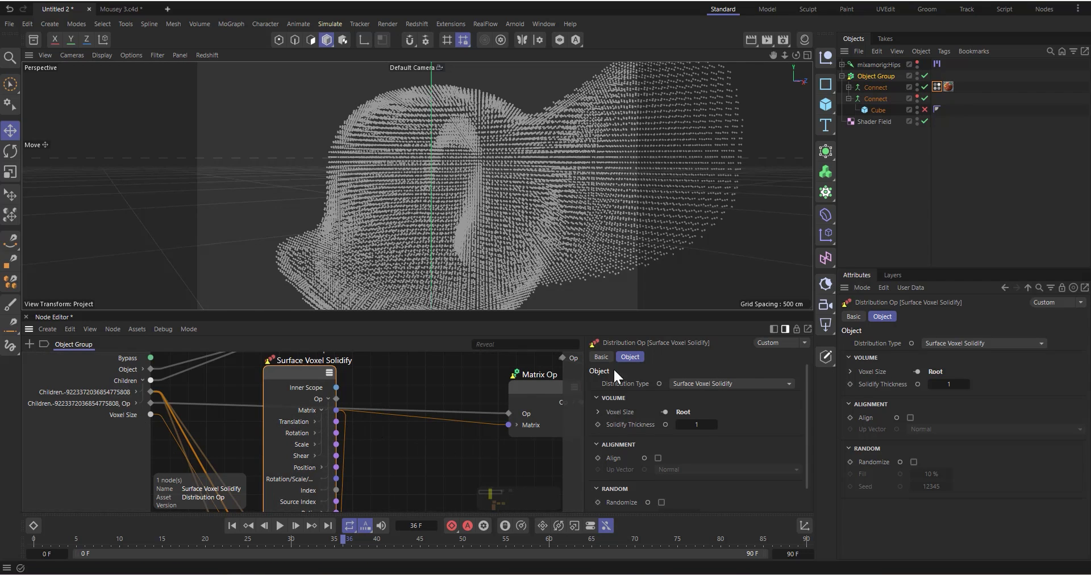
pyautogui.moveTo(531, 386); pyautogui.dragTo(492, 370)
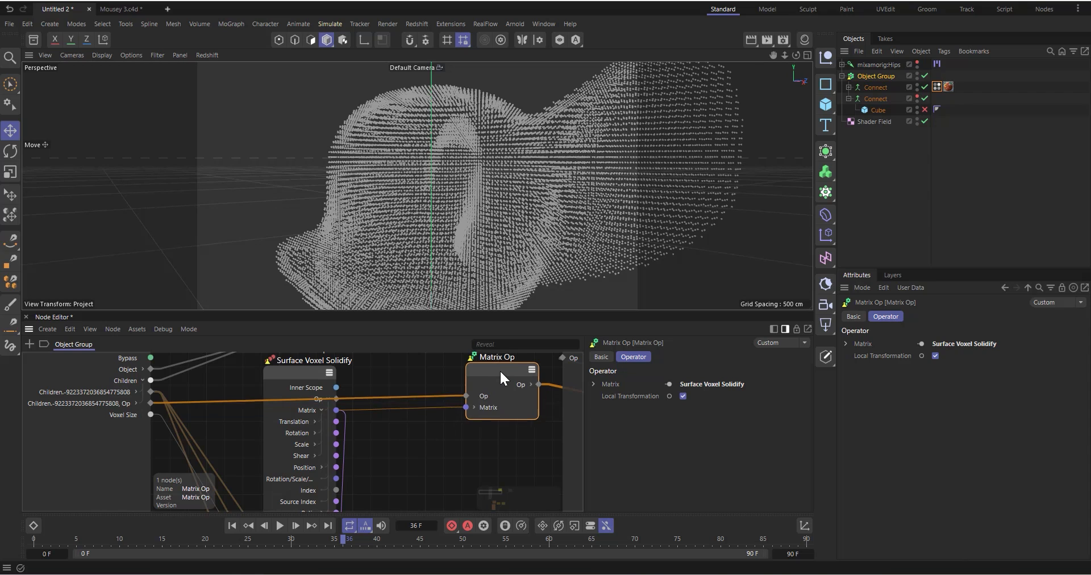
pyautogui.moveTo(500, 371); pyautogui.dragTo(488, 364)
pyautogui.moveTo(288, 375); pyautogui.dragTo(271, 373)
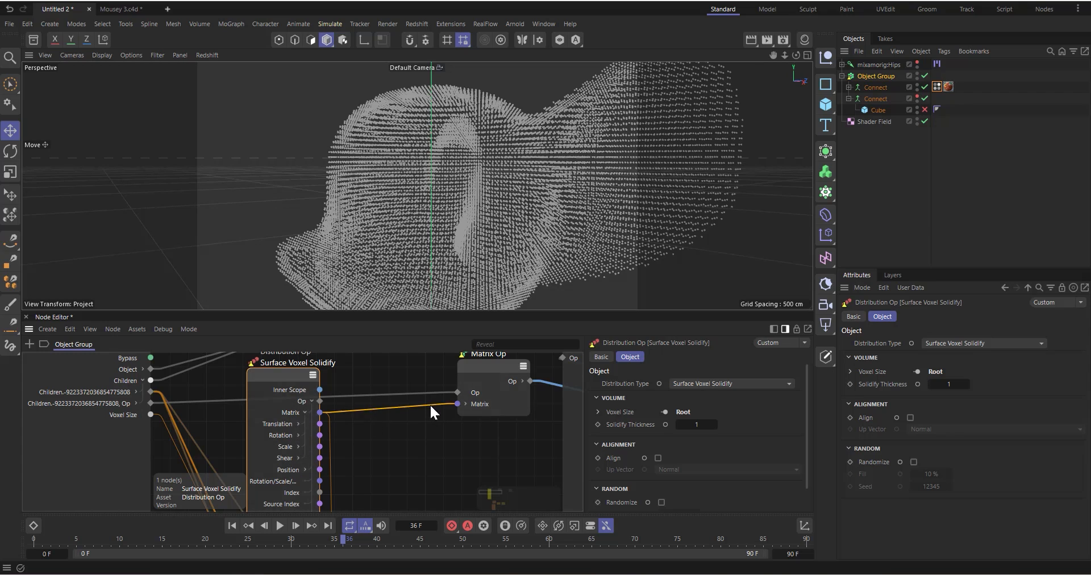
pyautogui.moveTo(476, 371); pyautogui.dragTo(489, 374)
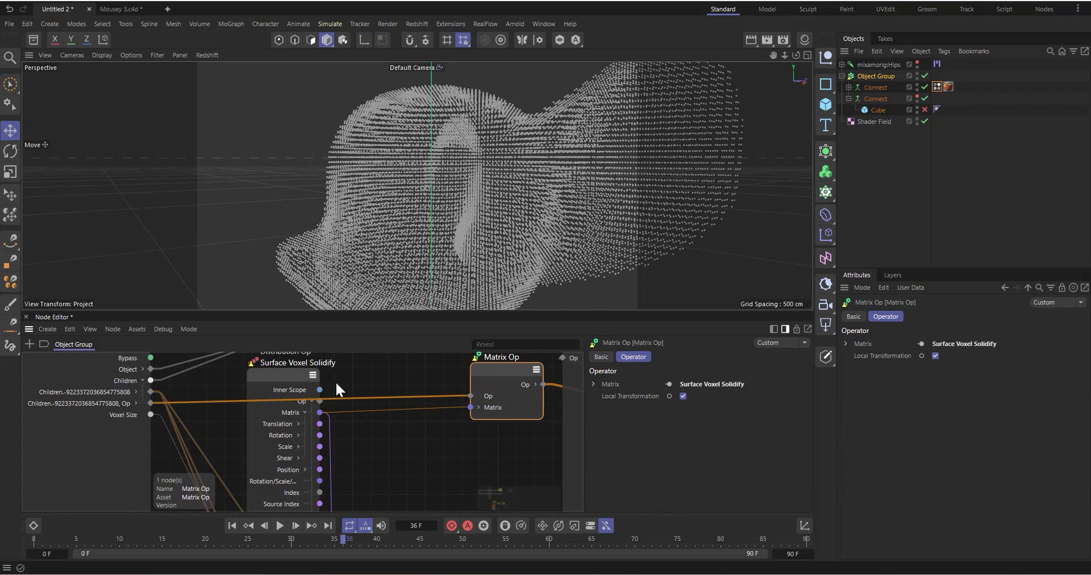
pyautogui.moveTo(279, 380); pyautogui.dragTo(271, 377)
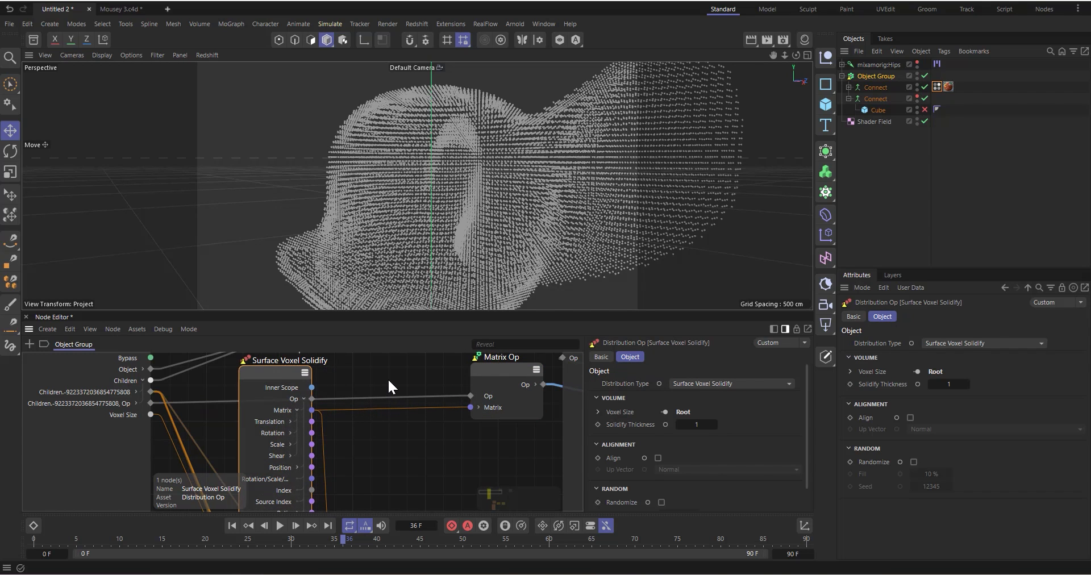
# Add a Compose Matrix node between the Surface Voxel Solidify and Matrix Op nodes
pyautogui.doubleClick(385, 378)
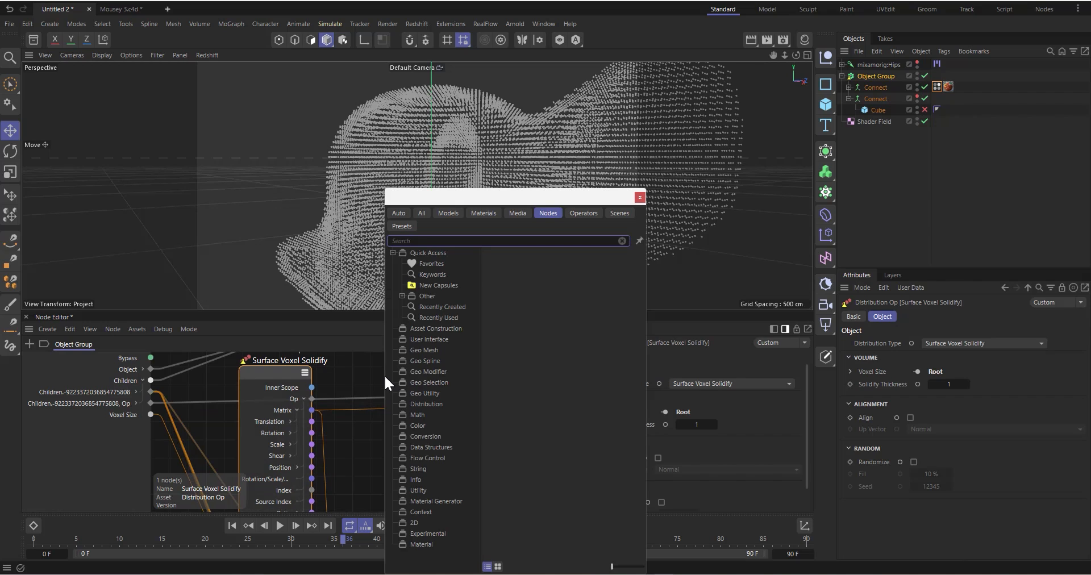
pyautogui.write('matri')
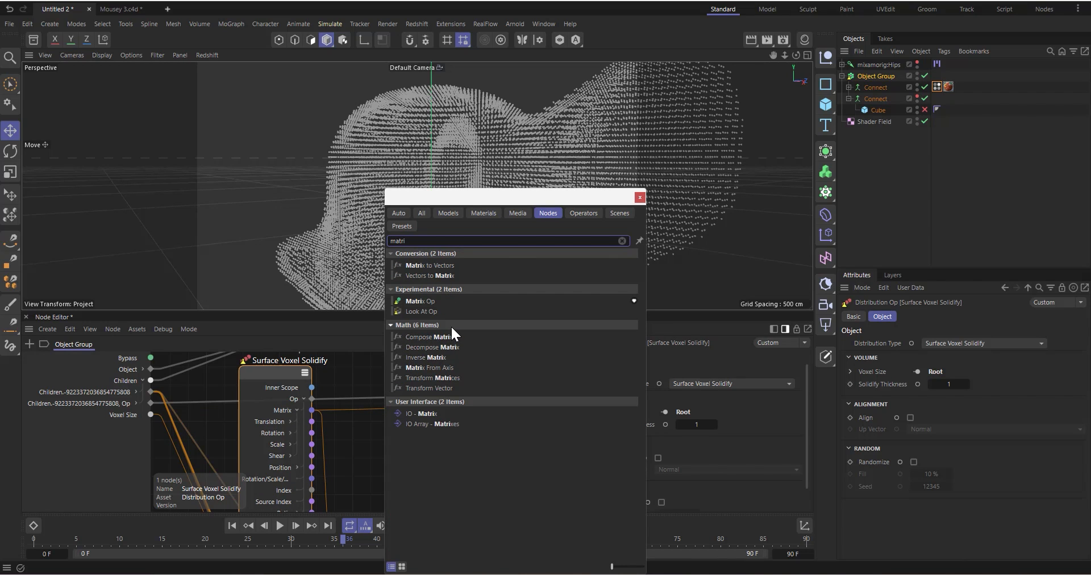
pyautogui.write('x')
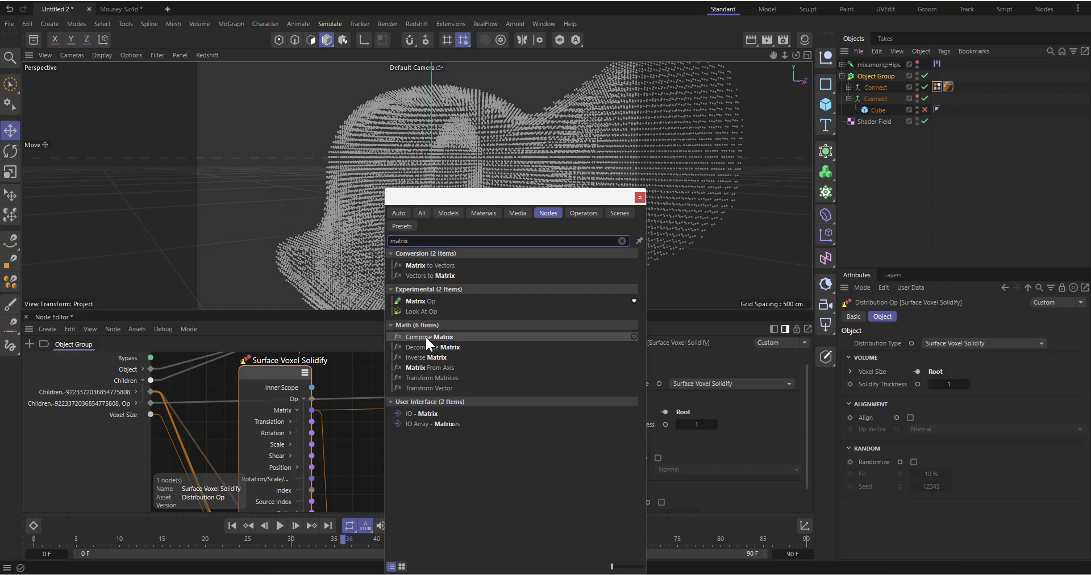
pyautogui.moveTo(425, 336); pyautogui.dragTo(407, 422)
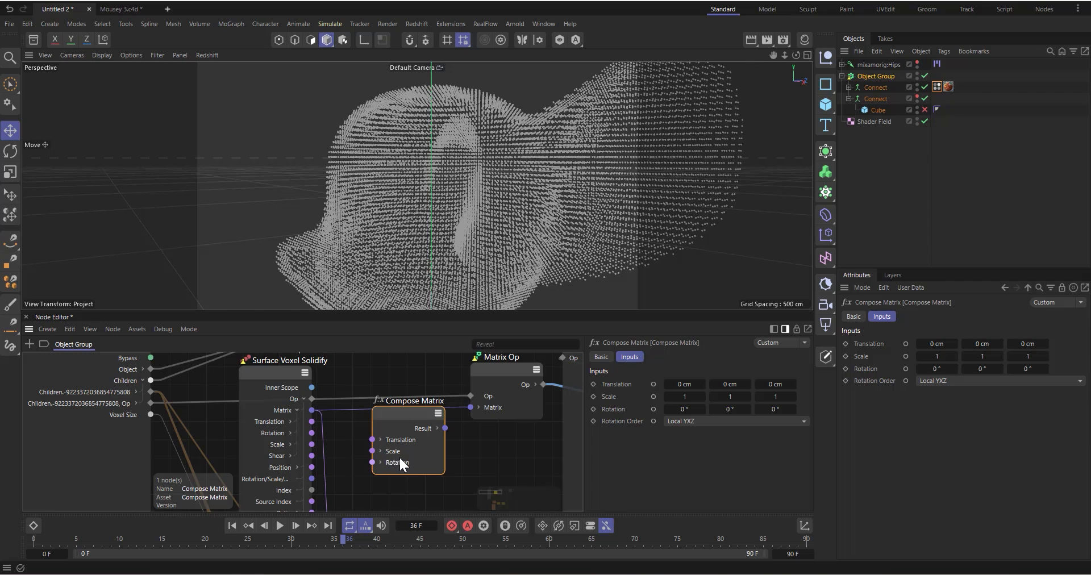
pyautogui.moveTo(404, 417)
pyautogui.mouseDown()
pyautogui.moveTo(388, 410)
pyautogui.moveTo(402, 392)
pyautogui.moveTo(400, 412)
pyautogui.mouseUp()
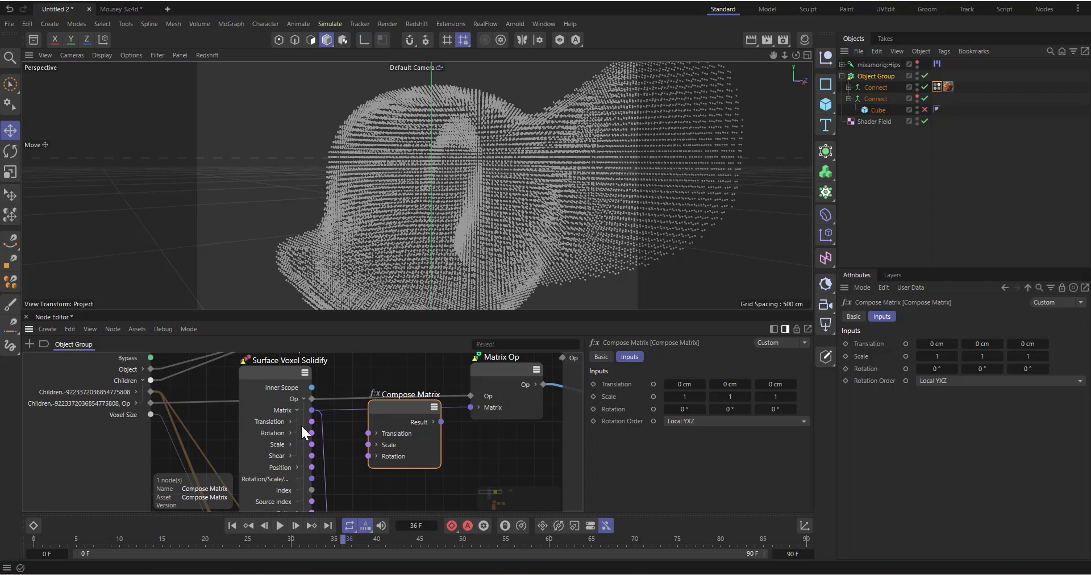
# Connect Surface Voxel Solidify's Translation to Compose Matrix's Translation and its Result to Matrix Op's Matrix input, spacing the three nodes apart
pyautogui.moveTo(312, 421); pyautogui.dragTo(371, 434)
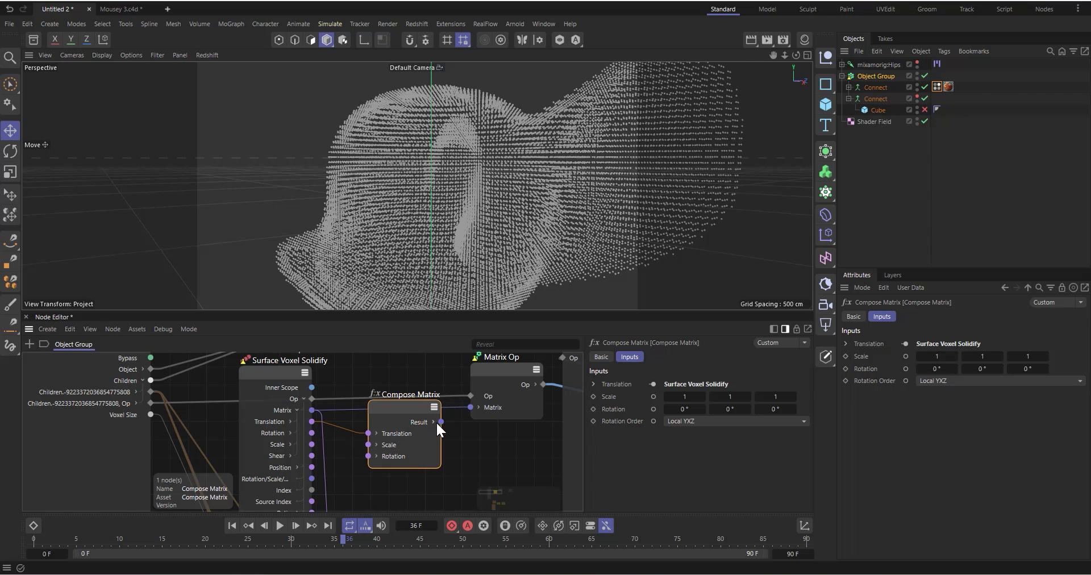
pyautogui.moveTo(477, 406); pyautogui.dragTo(476, 406)
pyautogui.moveTo(389, 411); pyautogui.dragTo(414, 408)
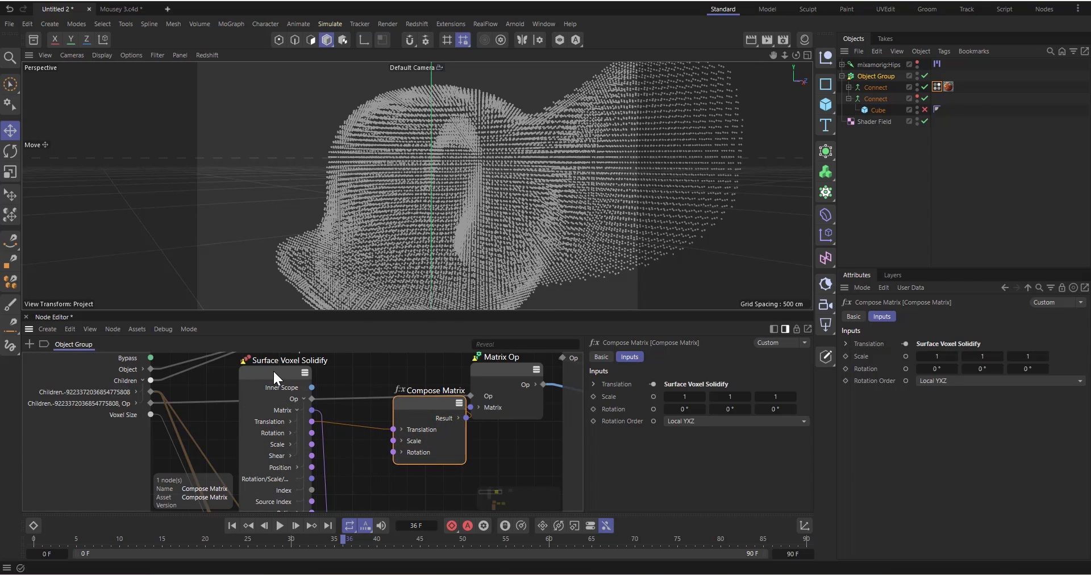
pyautogui.moveTo(273, 369); pyautogui.dragTo(253, 367)
pyautogui.moveTo(413, 393); pyautogui.dragTo(411, 382)
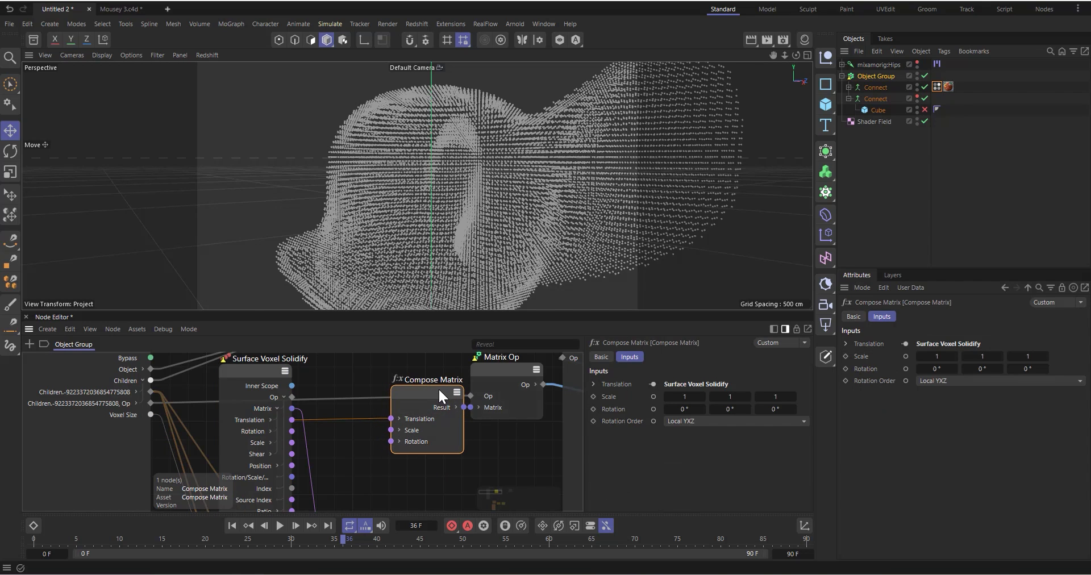
pyautogui.moveTo(439, 390)
pyautogui.mouseDown()
pyautogui.moveTo(445, 397)
pyautogui.moveTo(430, 395)
pyautogui.mouseUp()
pyautogui.moveTo(497, 370); pyautogui.dragTo(516, 378)
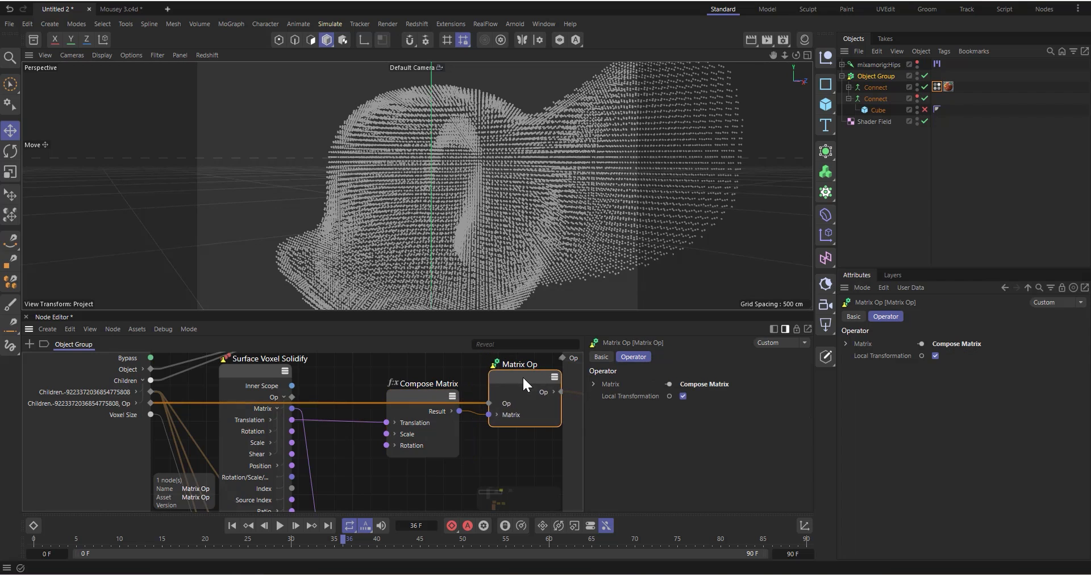
# Add a Compose Vector3D node between the Surface Voxel Solidify and Compose Matrix nodes
pyautogui.doubleClick(340, 384)
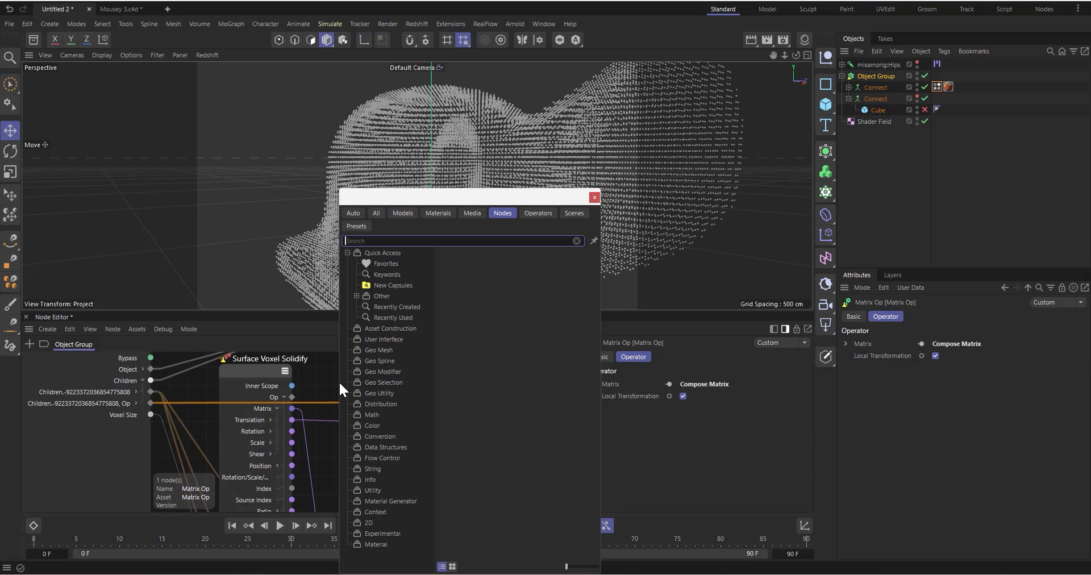
pyautogui.write('vec')
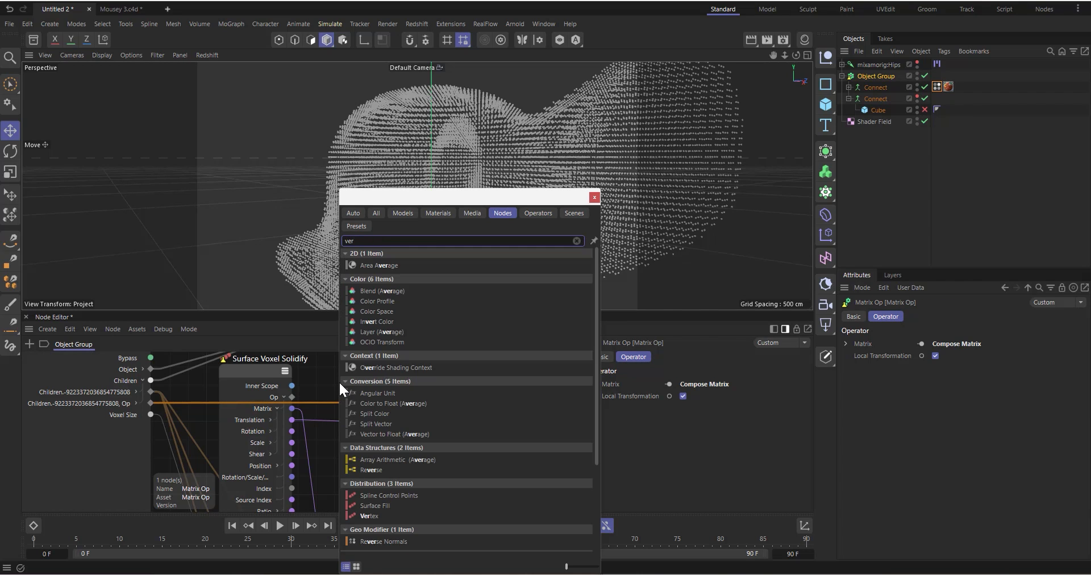
pyautogui.write('tor')
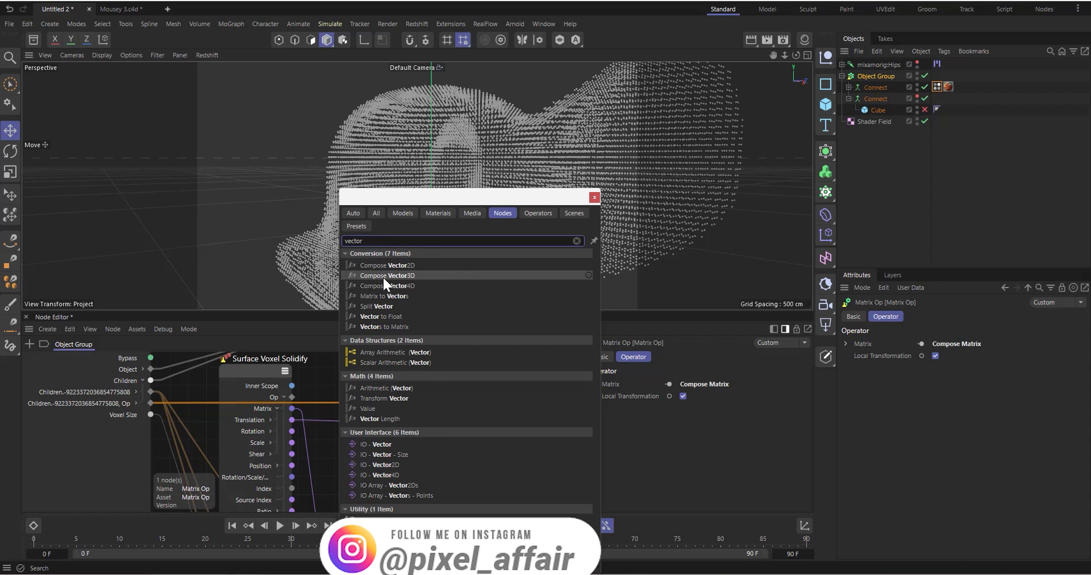
pyautogui.moveTo(445, 198); pyautogui.dragTo(532, 188)
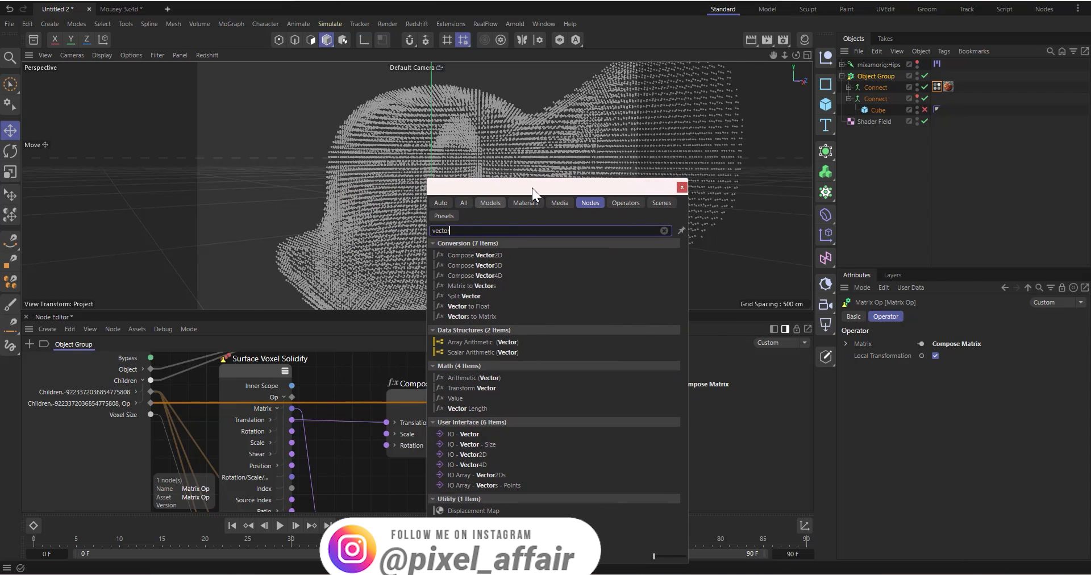
pyautogui.moveTo(472, 264); pyautogui.dragTo(332, 441)
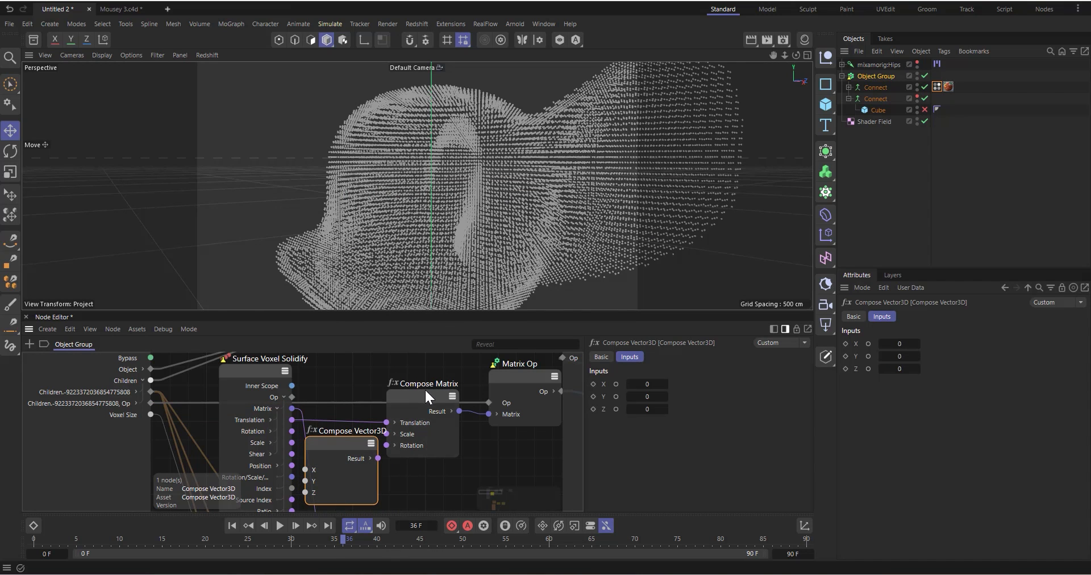
# Space out the Compose Matrix and Compose Vector3D nodes and connect the Voxel Size input to Compose Vector3D's X, Y and Z
pyautogui.moveTo(426, 391)
pyautogui.mouseDown()
pyautogui.moveTo(444, 385)
pyautogui.moveTo(435, 386)
pyautogui.mouseUp()
pyautogui.click(343, 440)
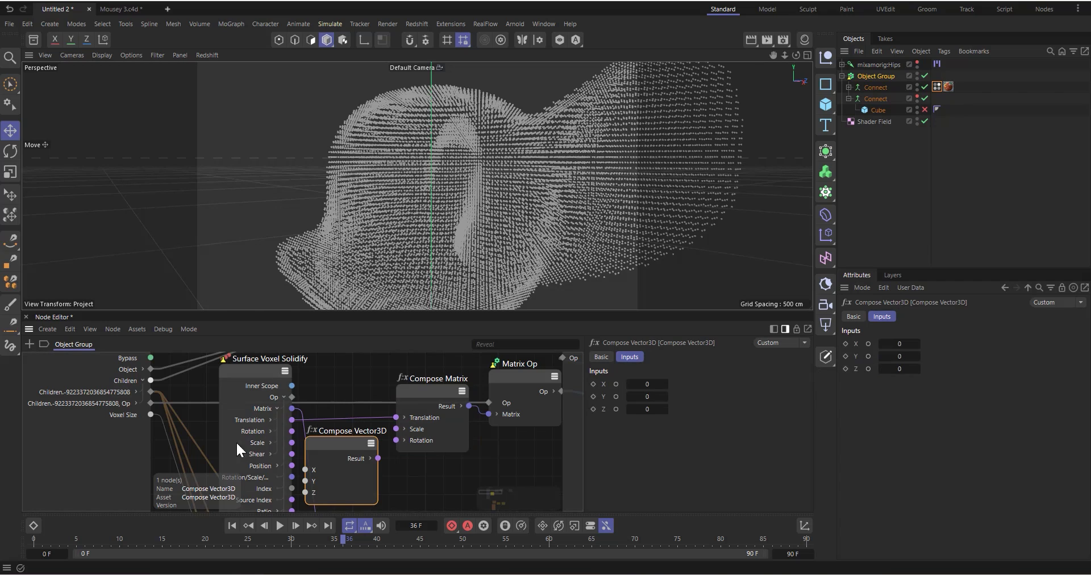
pyautogui.moveTo(342, 441); pyautogui.dragTo(346, 432)
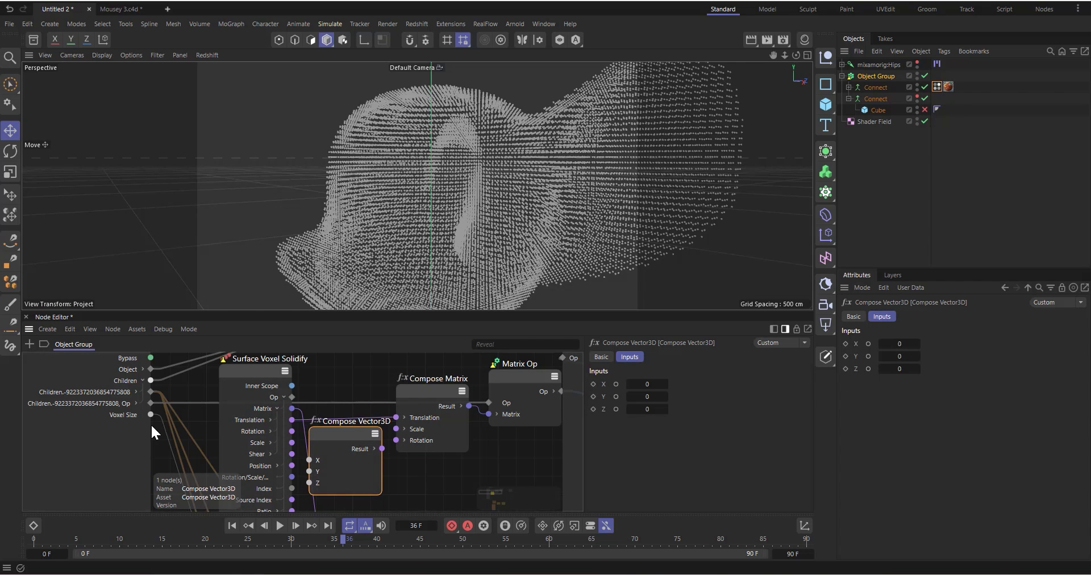
pyautogui.moveTo(150, 414); pyautogui.dragTo(309, 459)
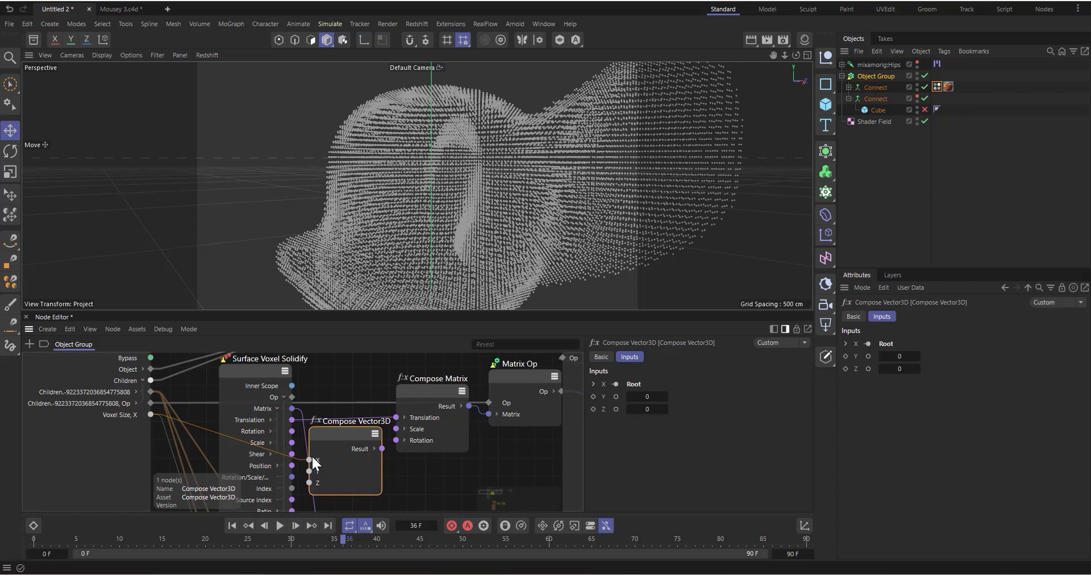
pyautogui.moveTo(155, 417); pyautogui.dragTo(316, 472)
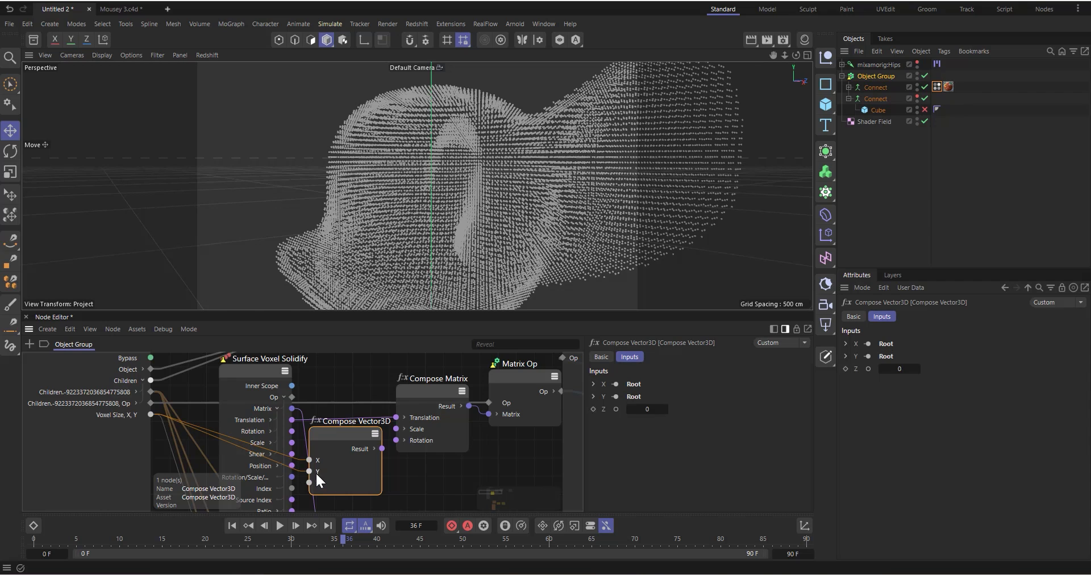
pyautogui.moveTo(151, 414); pyautogui.dragTo(310, 483)
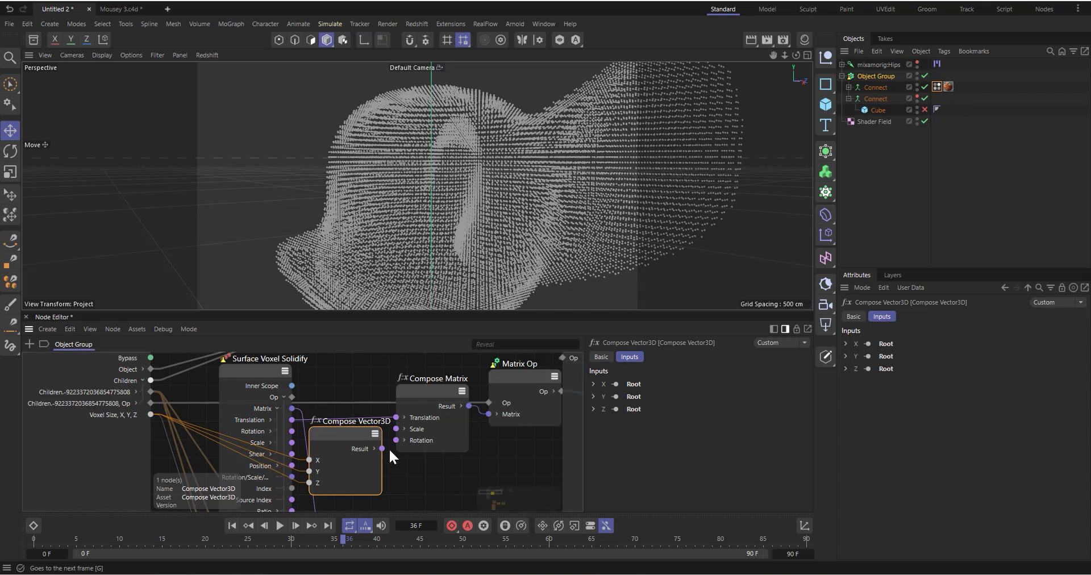
# Connect Compose Vector3D's Result to Compose Matrix's Scale input and enable the Cube in the object hierarchy
pyautogui.moveTo(350, 434); pyautogui.dragTo(335, 431)
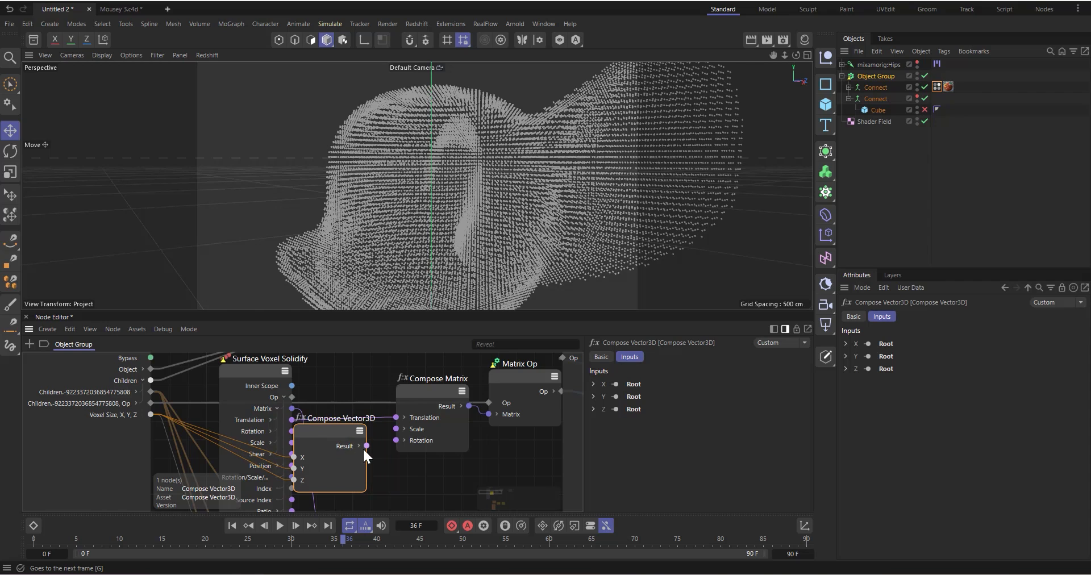
pyautogui.moveTo(396, 425); pyautogui.dragTo(341, 430)
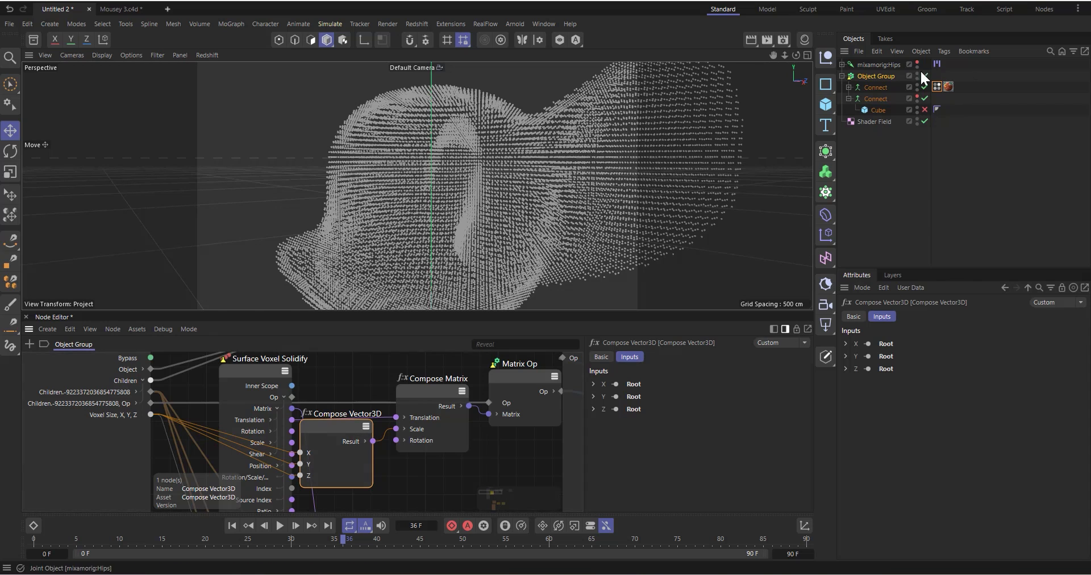
pyautogui.click(881, 76)
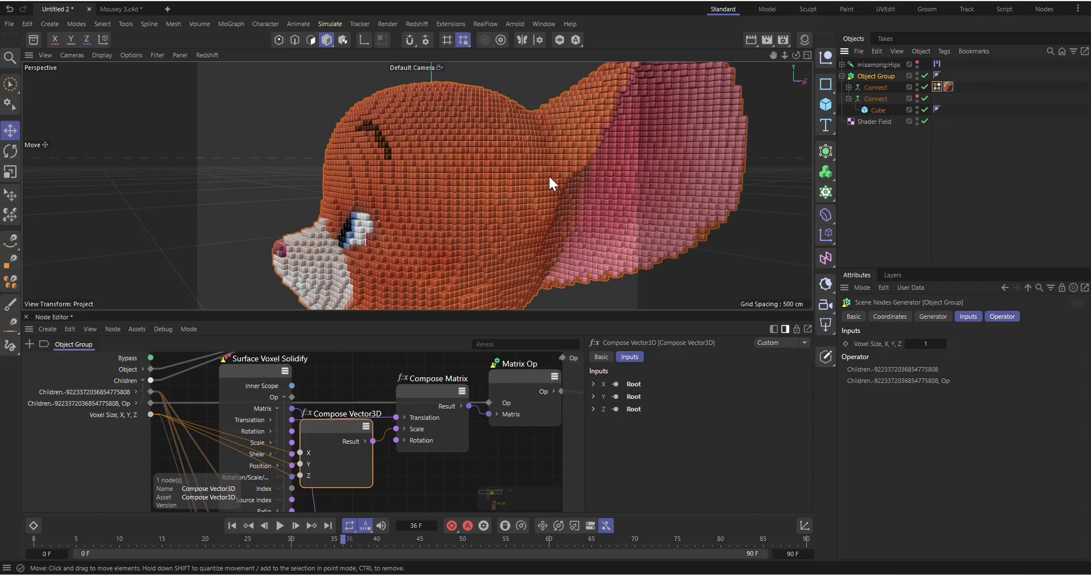
pyautogui.click(331, 428)
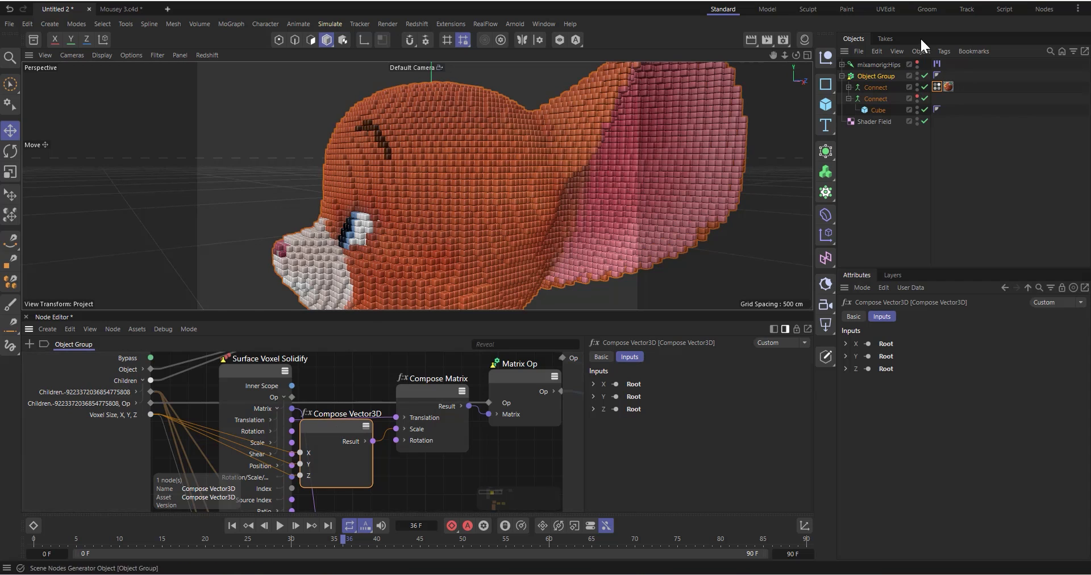
# Set the Object Group's voxel size to 2
pyautogui.click(875, 78)
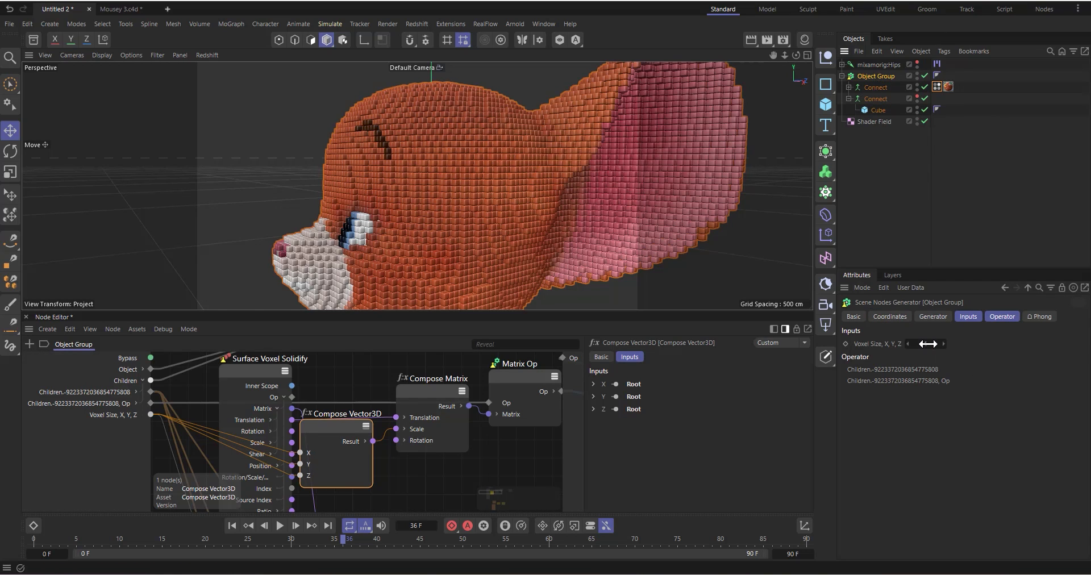
pyautogui.write('2')
pyautogui.press('Return')
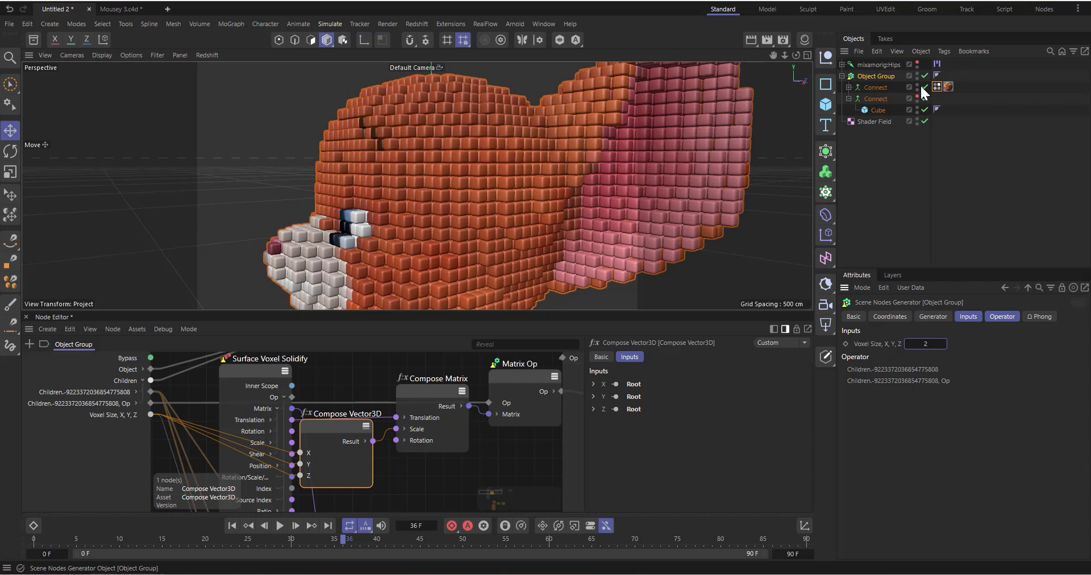
# Set the Cube's X, Y and Z sizes to 2 cm
pyautogui.click(872, 110)
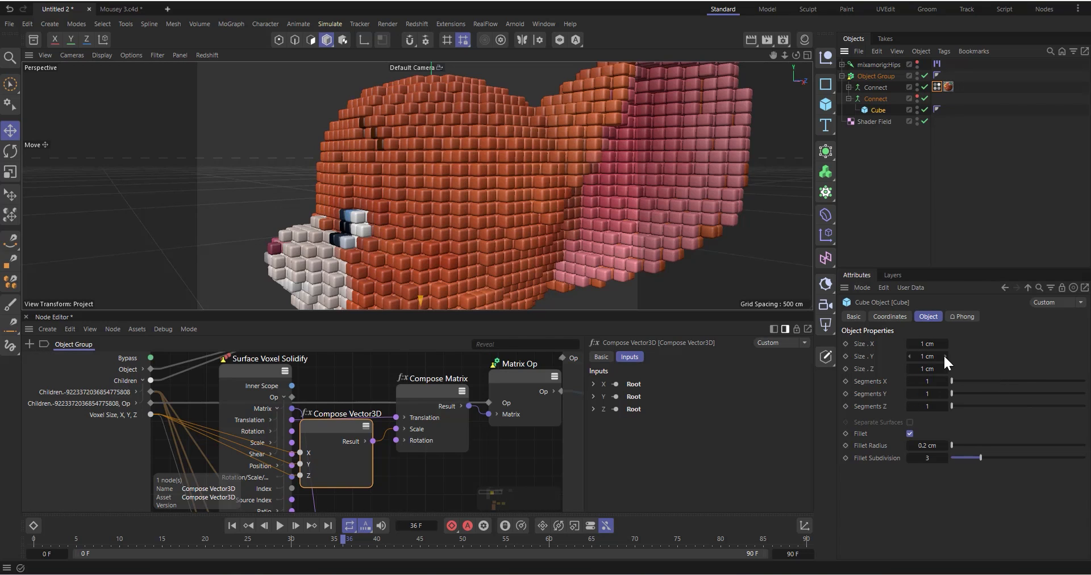
pyautogui.click(924, 344)
pyautogui.write('2')
pyautogui.press('Tab')
pyautogui.write('2')
pyautogui.press('Tab')
pyautogui.write('2')
pyautogui.press('Return')
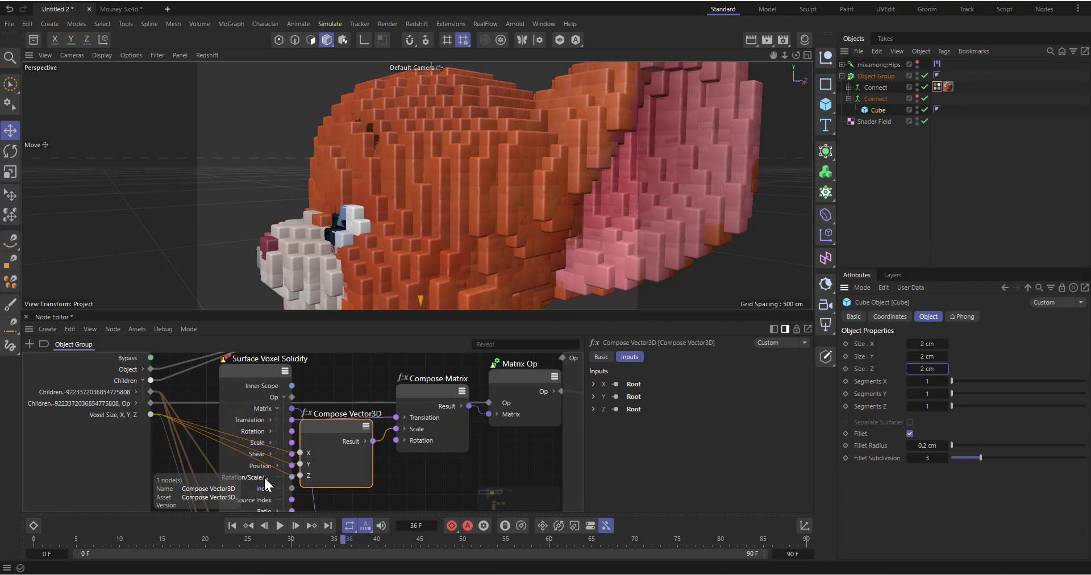
# Collapse and reposition the Compose Vector3D node, and set the Cube's X, Y and Z sizes to 1 cm
pyautogui.moveTo(329, 425); pyautogui.dragTo(342, 394)
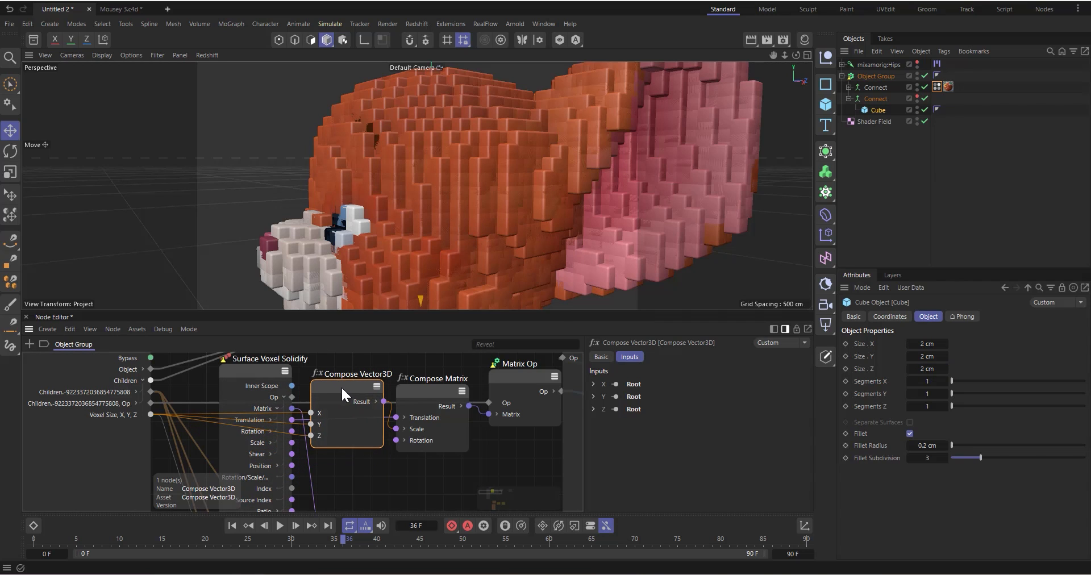
pyautogui.click(374, 387)
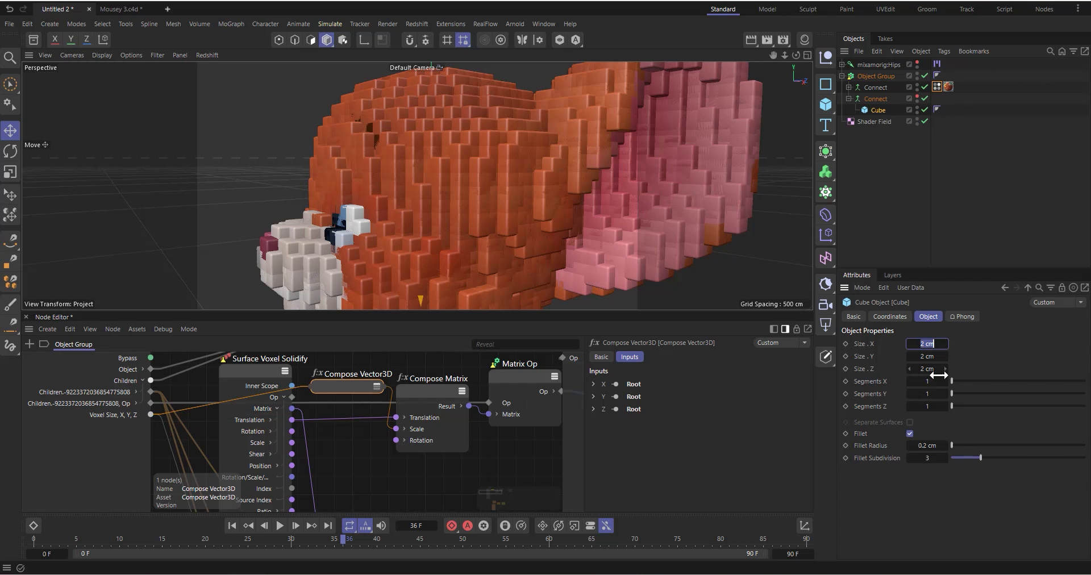
pyautogui.write('1')
pyautogui.click(925, 356)
pyautogui.write('1')
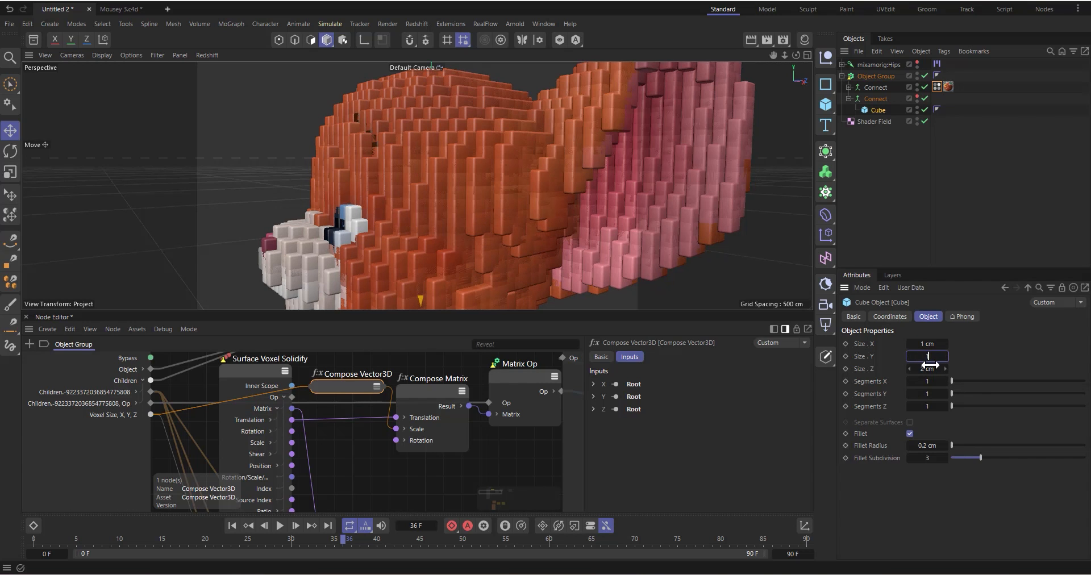
pyautogui.press('Tab')
pyautogui.write('1')
pyautogui.press('Return')
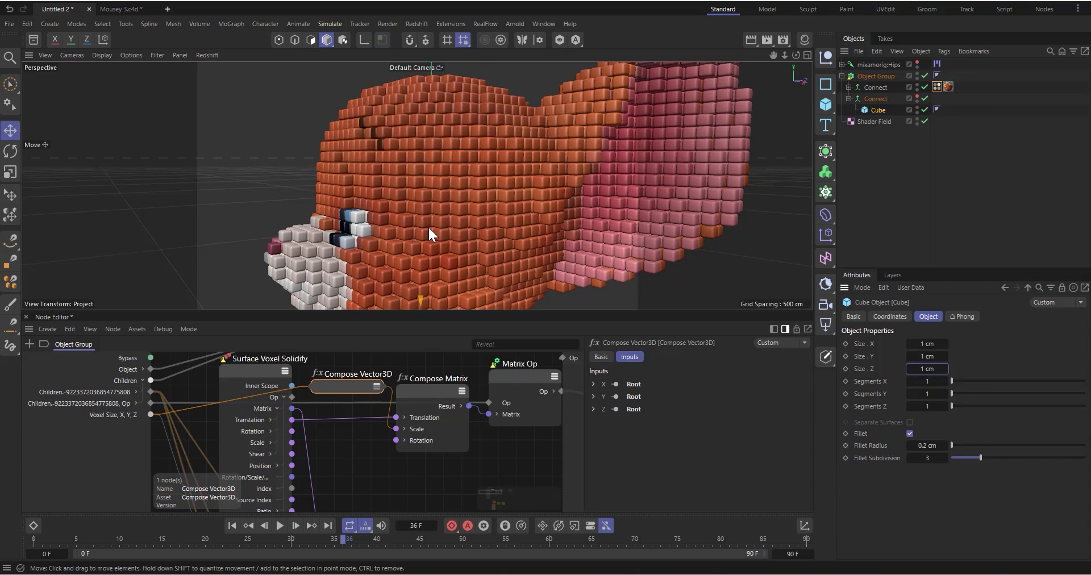
pyautogui.moveTo(349, 387); pyautogui.dragTo(339, 425)
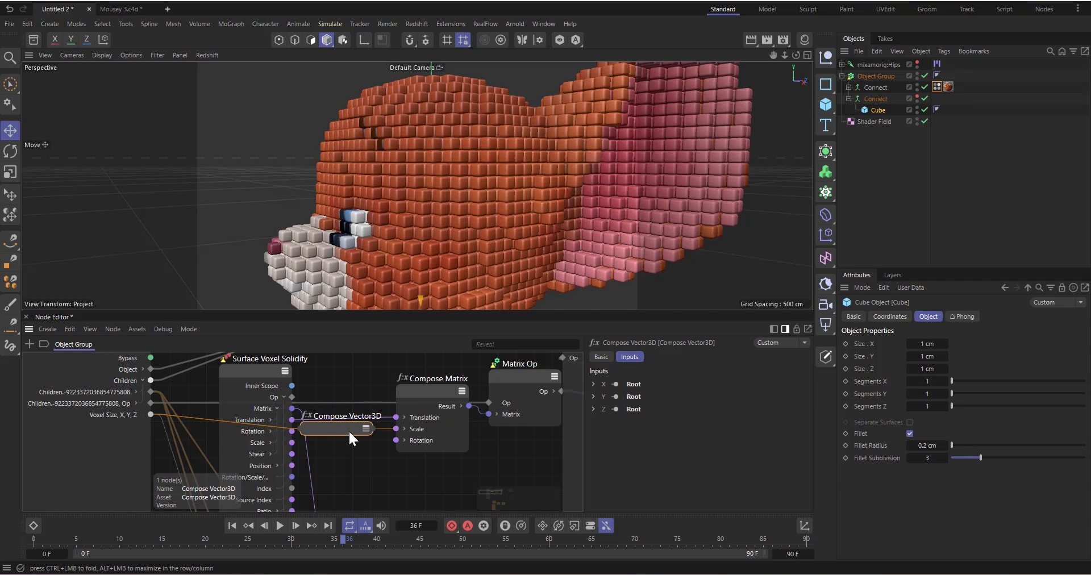
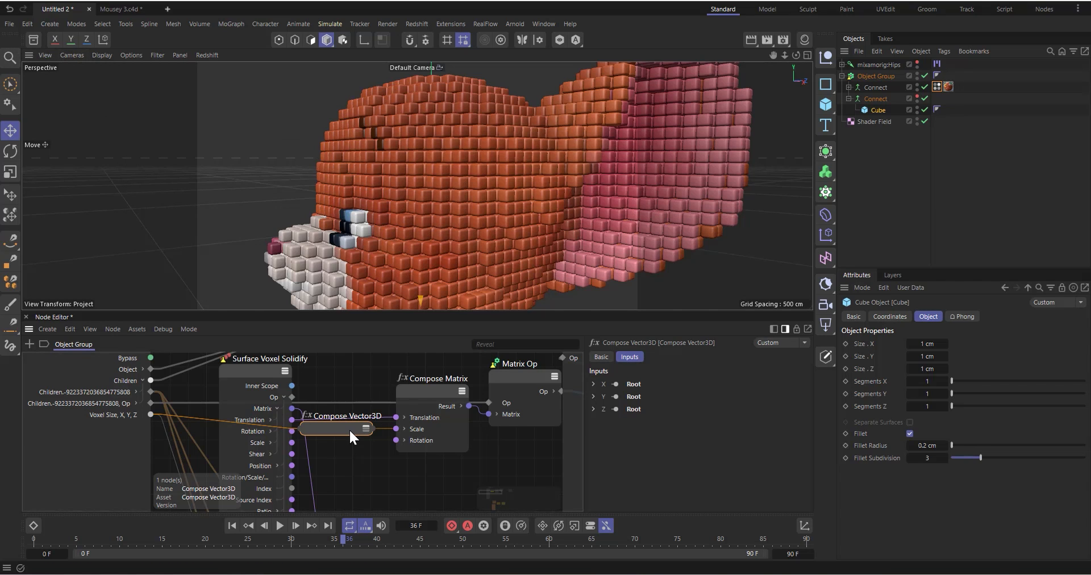
pyautogui.moveTo(346, 425)
pyautogui.mouseDown()
pyautogui.moveTo(353, 431)
pyautogui.moveTo(344, 420)
pyautogui.mouseUp()
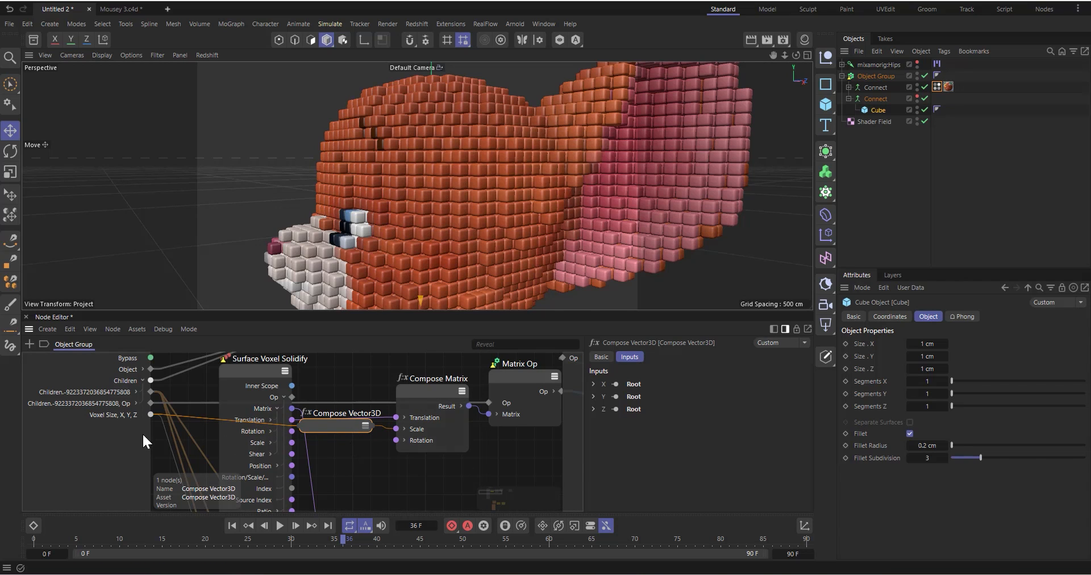
# Try voxel sizes of 3 and 4 on the Object Group
pyautogui.click(876, 76)
pyautogui.click(930, 344)
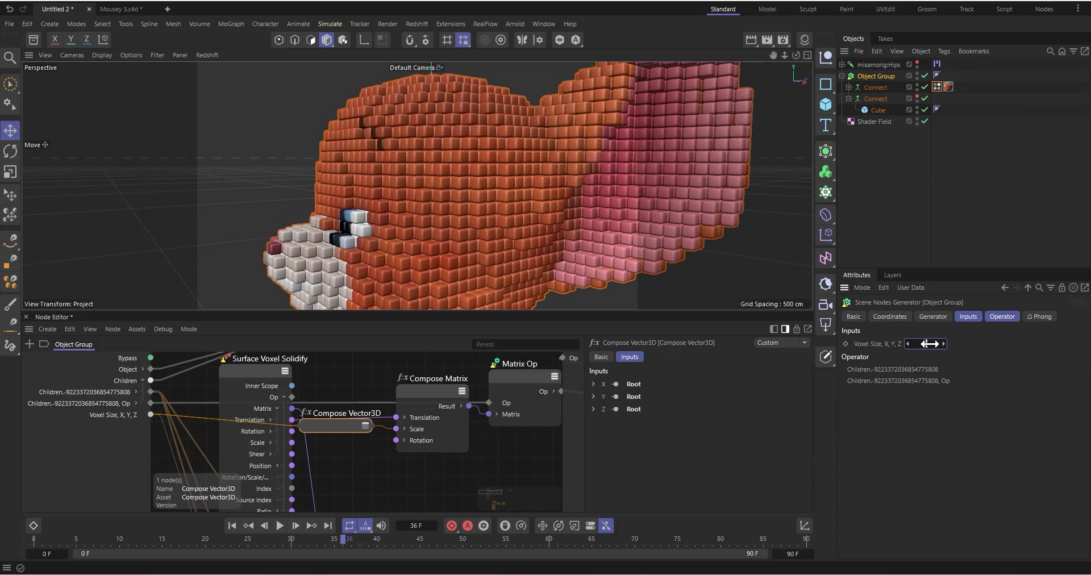
pyautogui.write('3')
pyautogui.press('Return')
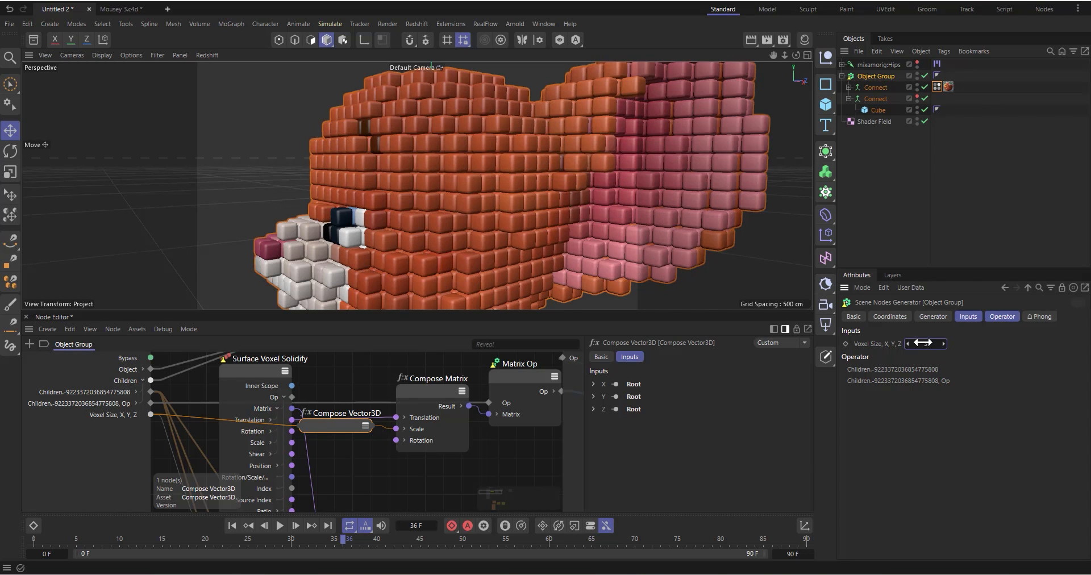
pyautogui.click(925, 343)
pyautogui.write('4')
pyautogui.press('Return')
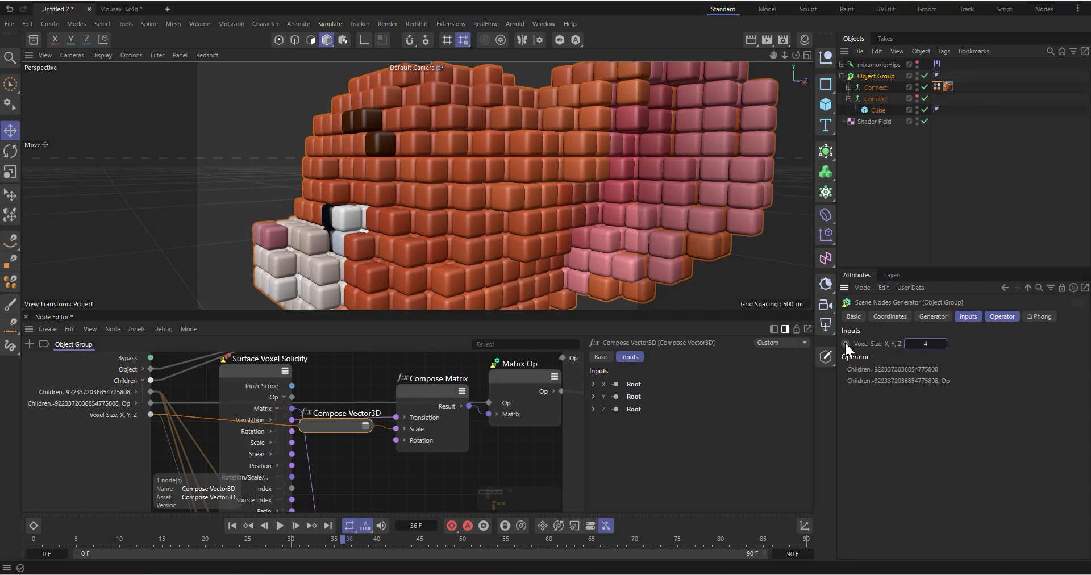
# Set the Object Group's voxel size to 1 and view more of the character
pyautogui.click(929, 345)
pyautogui.press('Return')
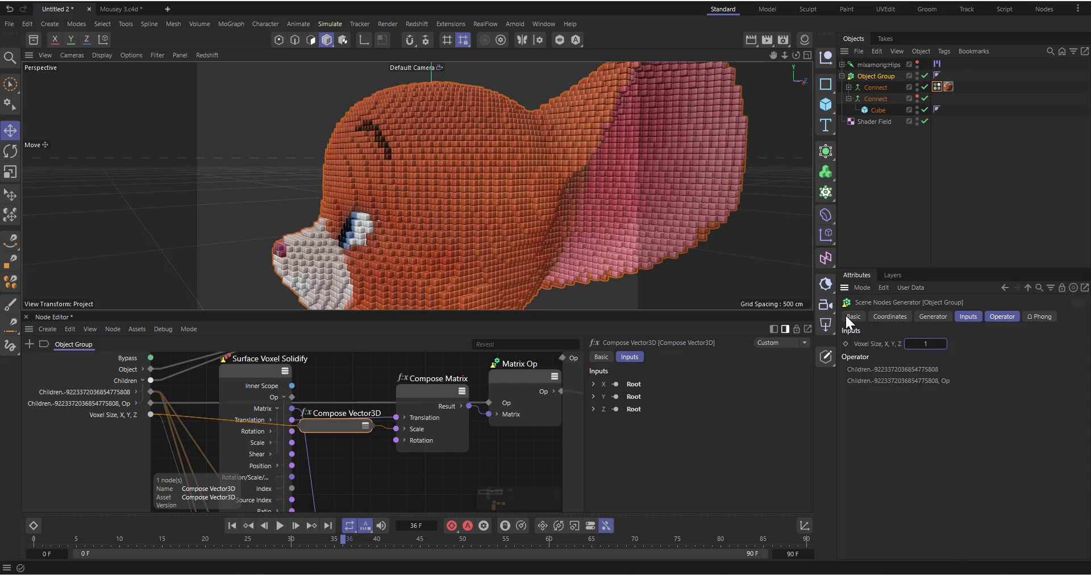
pyautogui.scroll(-5, 444, 166)
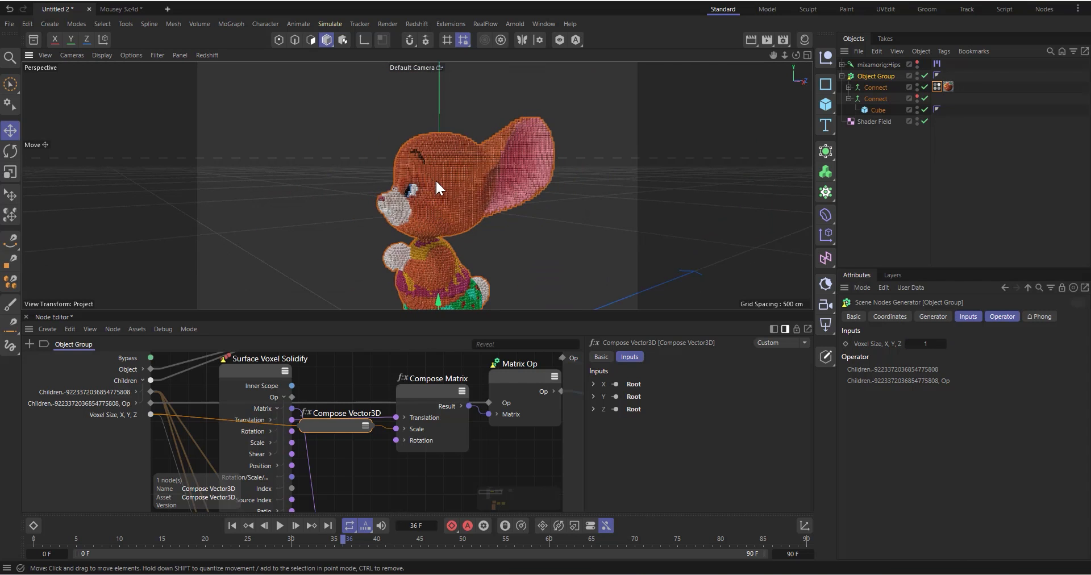
pyautogui.scroll(3, 442, 180)
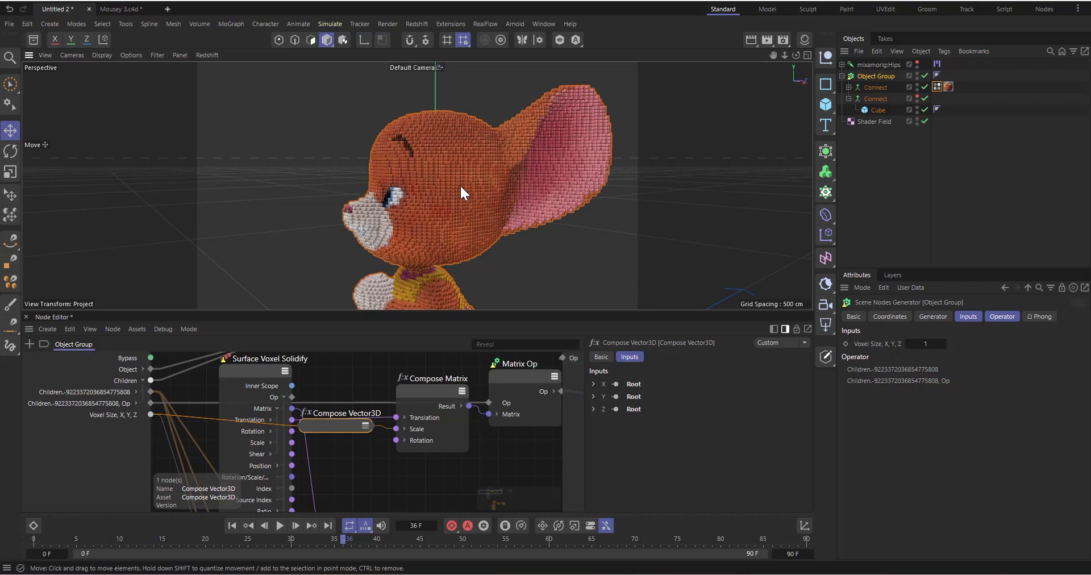
# Fold the Compose Matrix and Surface Voxel Solidify nodes to show only their connected ports
pyautogui.click(459, 388)
pyautogui.click(285, 371)
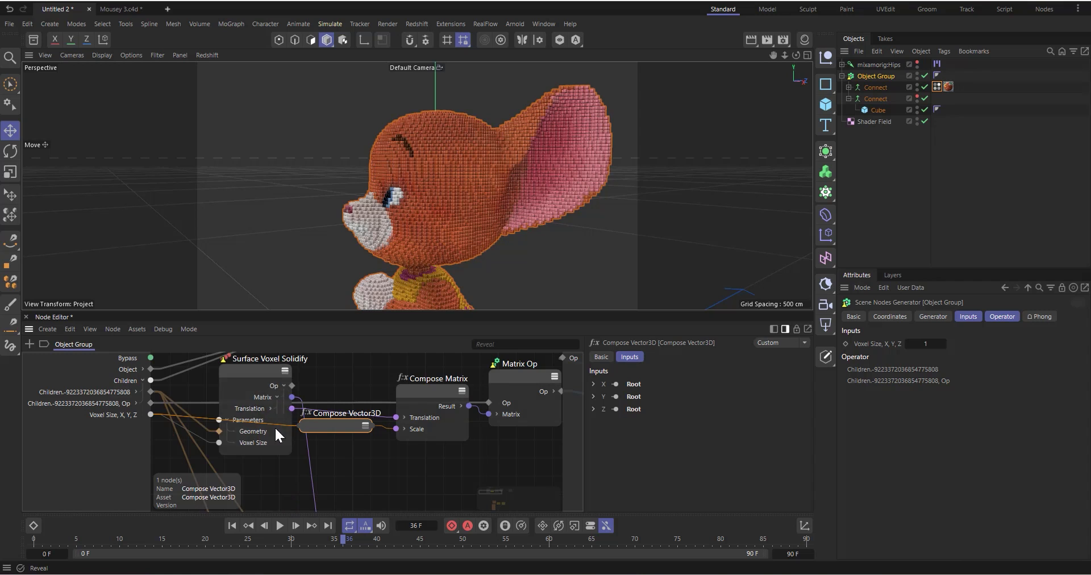
pyautogui.scroll(-5, 256, 417)
pyautogui.scroll(3, 313, 501)
pyautogui.scroll(-4, 316, 448)
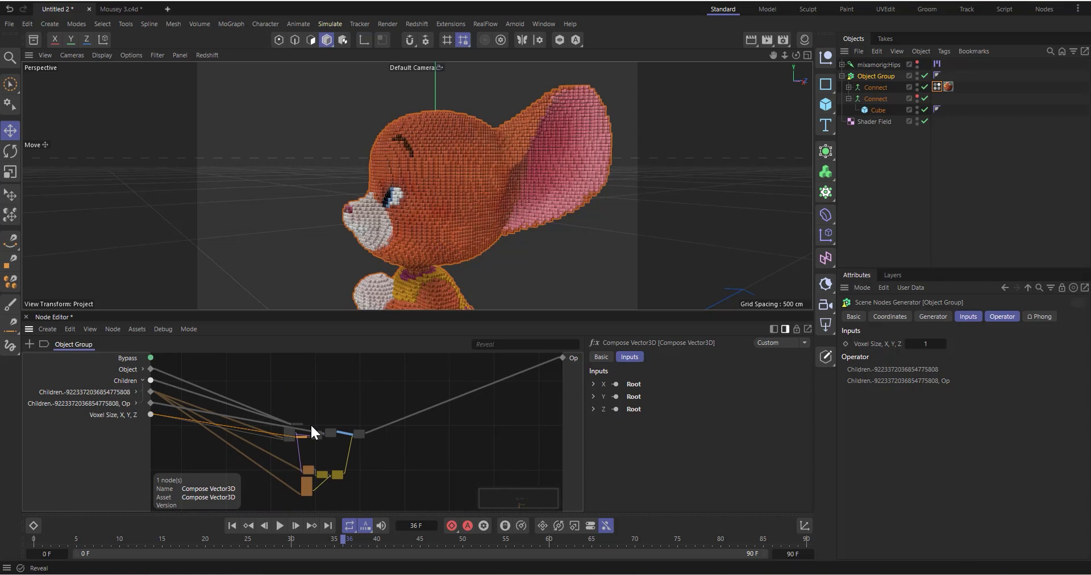
pyautogui.scroll(4, 326, 432)
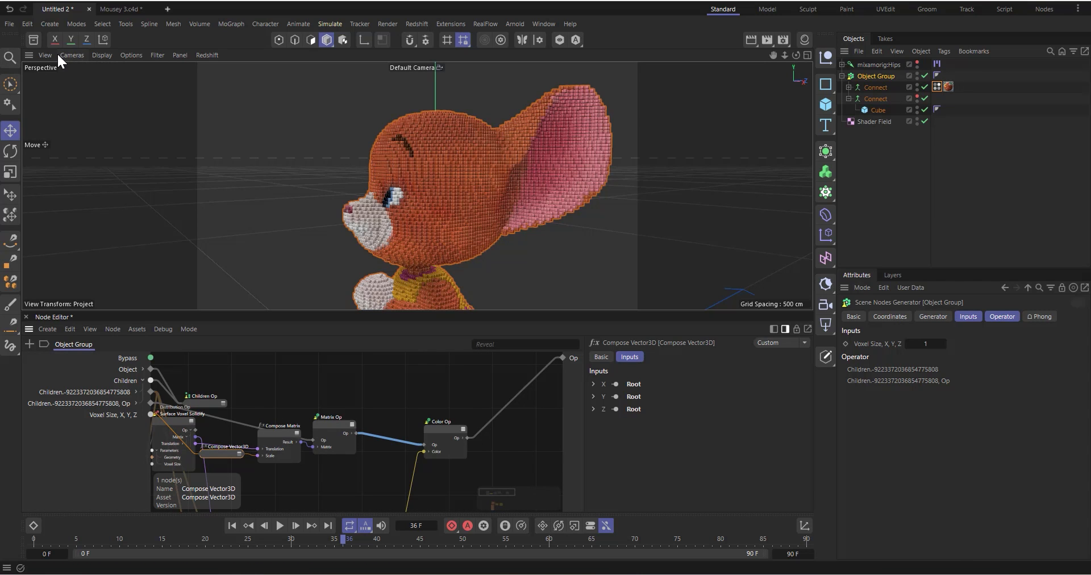
# Open the Asset Browser, and add a Sphere primitive to the scene with the Object Group's hierarchy collapsed
pyautogui.click(33, 39)
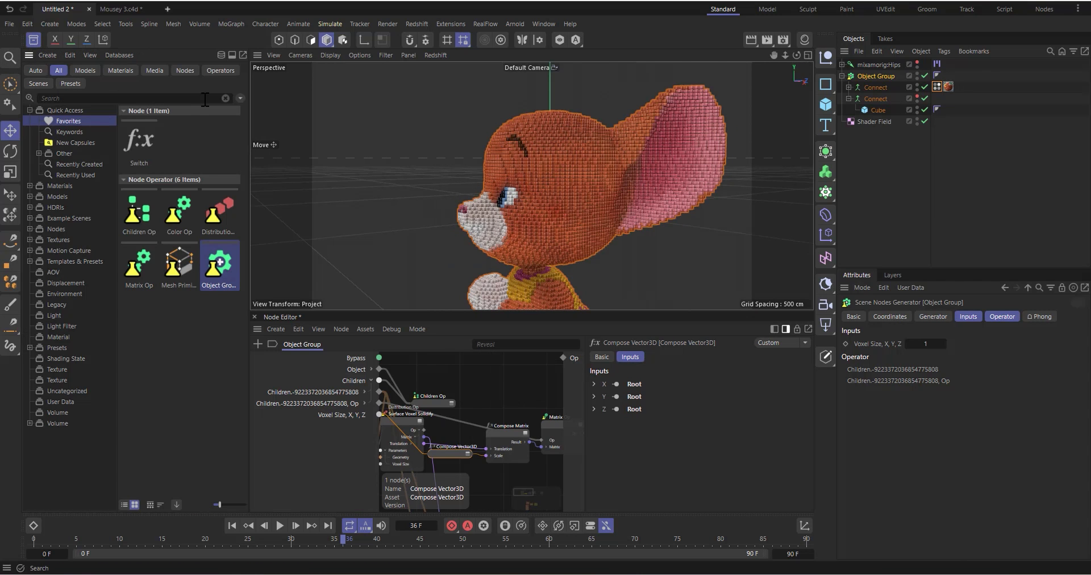
pyautogui.click(893, 146)
pyautogui.click(841, 75)
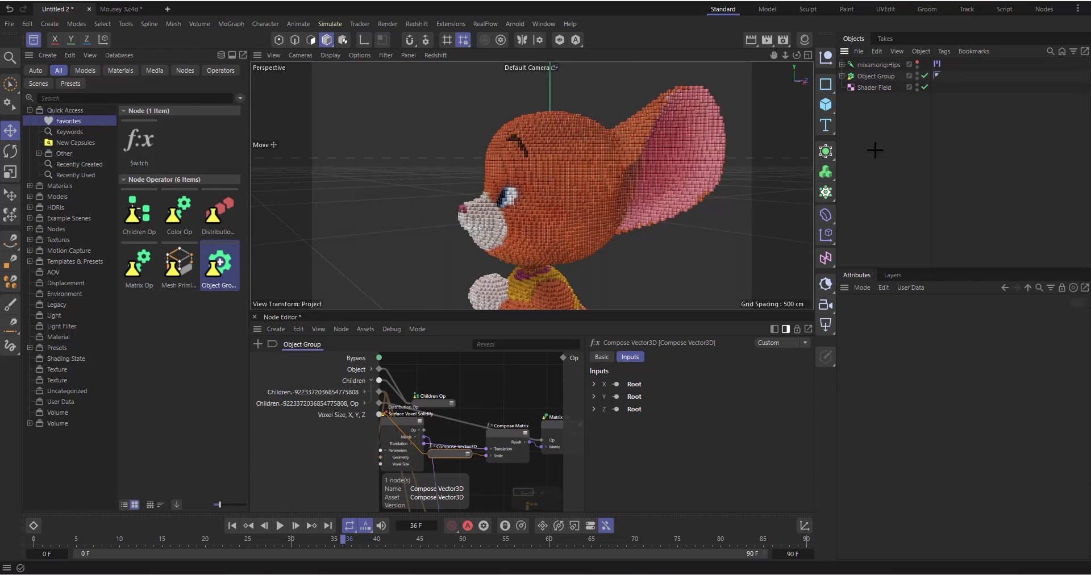
pyautogui.moveTo(834, 106); pyautogui.dragTo(946, 155)
pyautogui.scroll(-5, 514, 121)
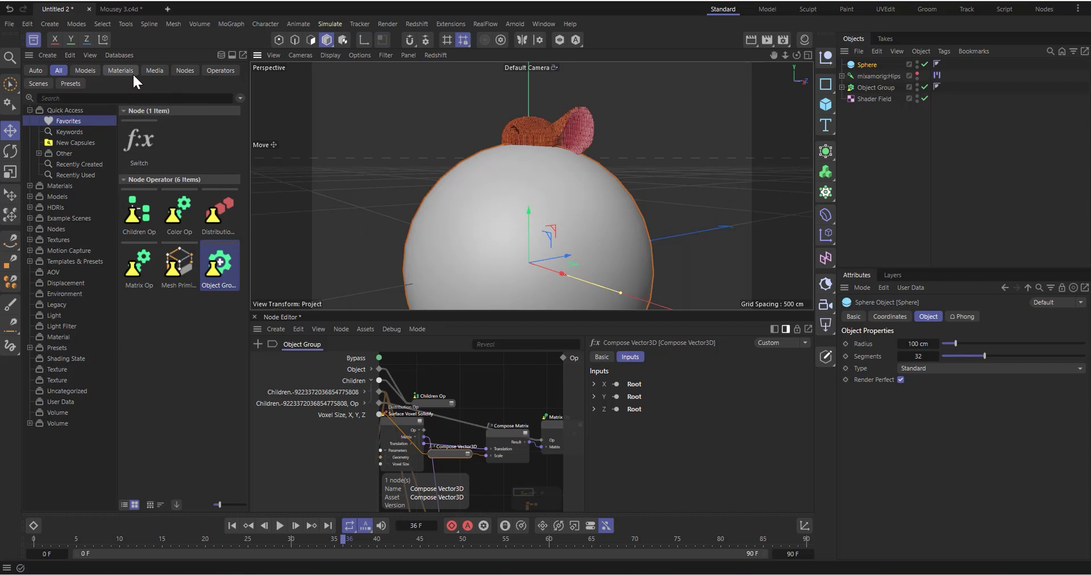
# Limit the assets to nodes in the Geo Modifier category, and search for "scal" before clearing the search
pyautogui.click(186, 70)
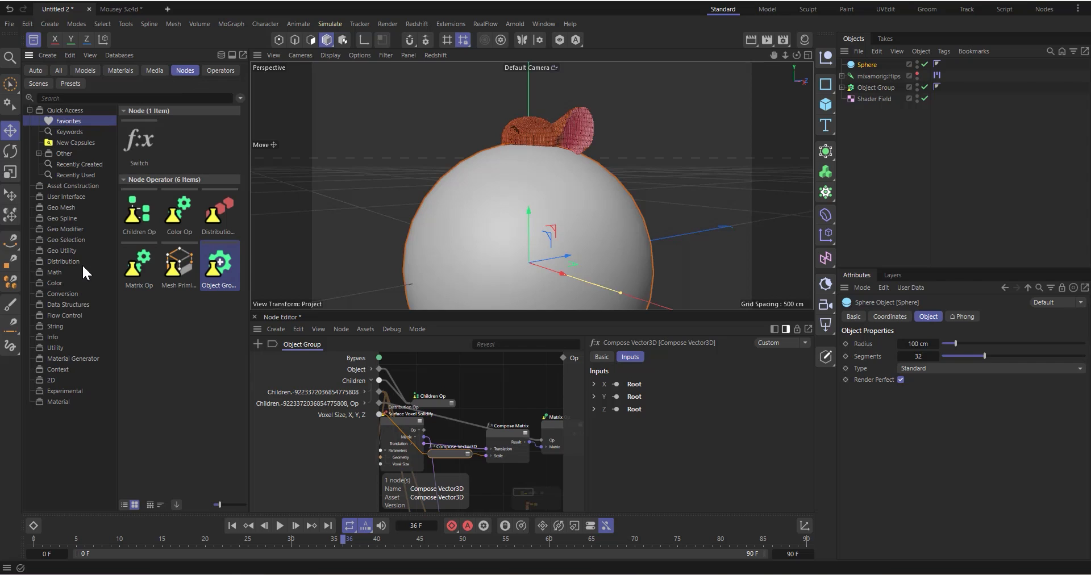
pyautogui.click(72, 228)
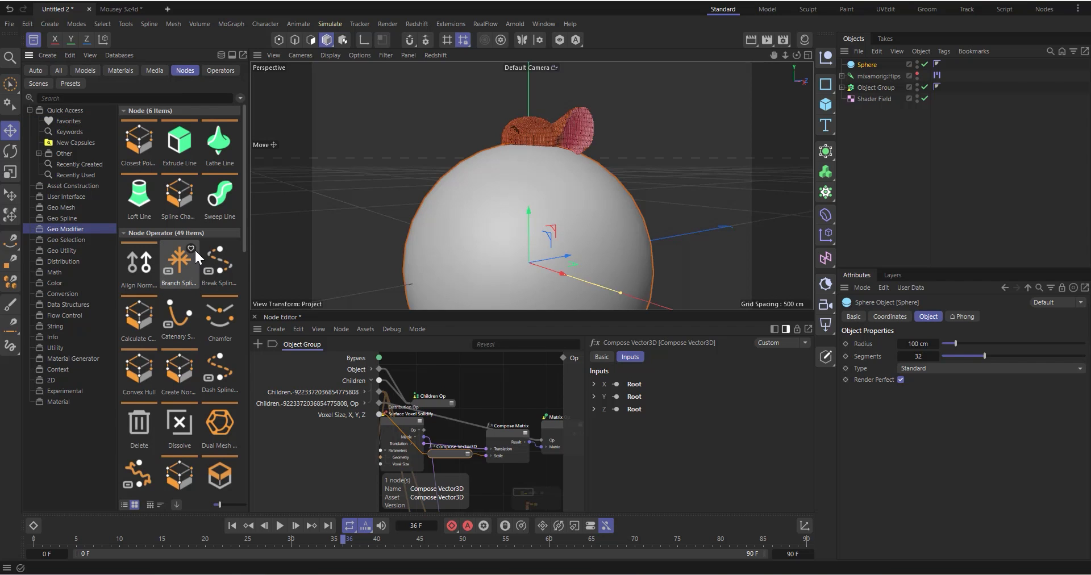
pyautogui.click(159, 98)
pyautogui.write('sca')
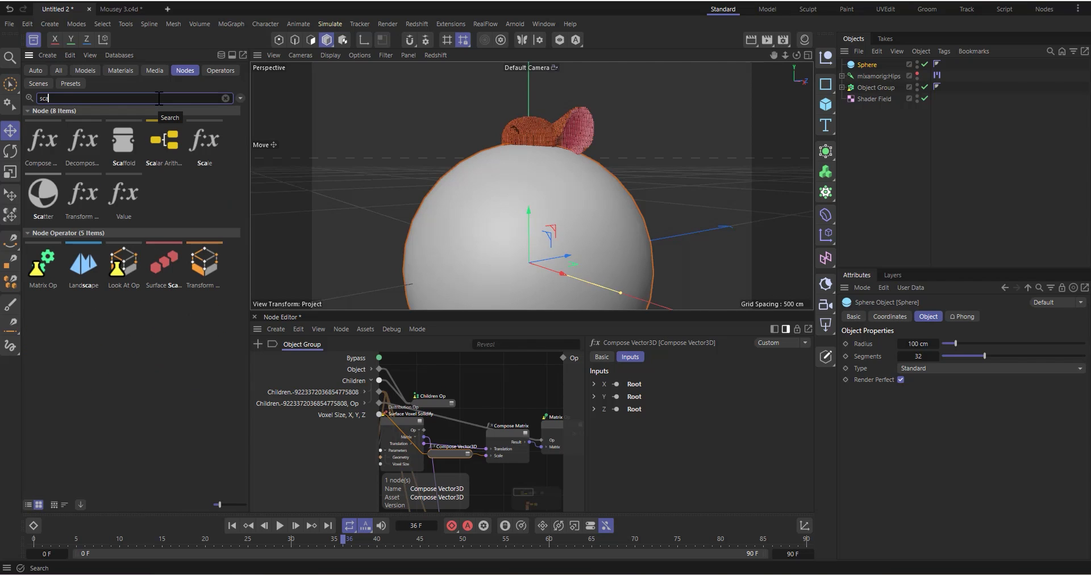
pyautogui.write('l')
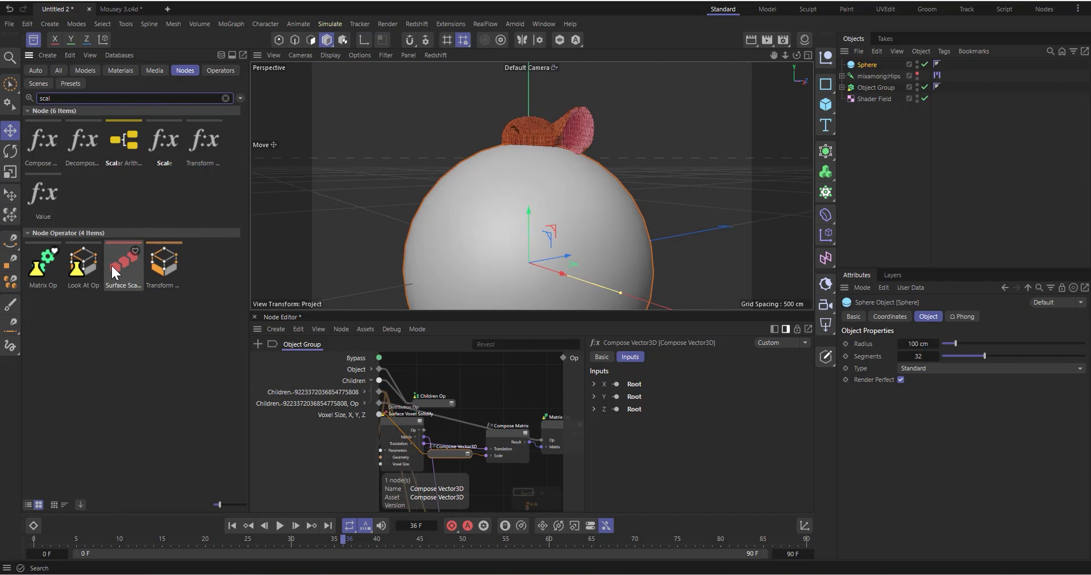
pyautogui.click(225, 98)
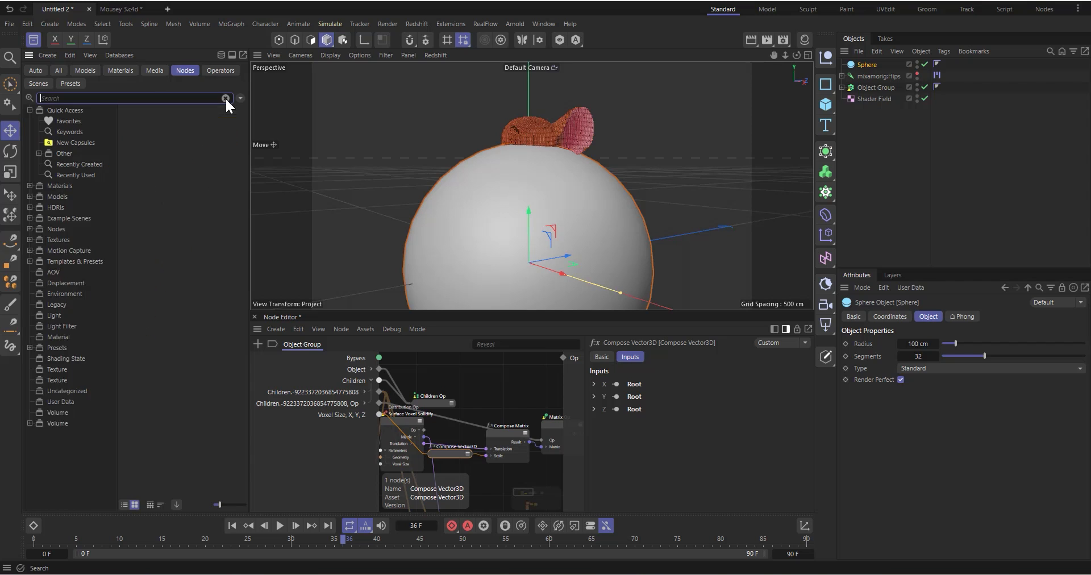
# Look through the Geo Modifier node assets for a modifier that resizes geometry
pyautogui.scroll(-10, 189, 320)
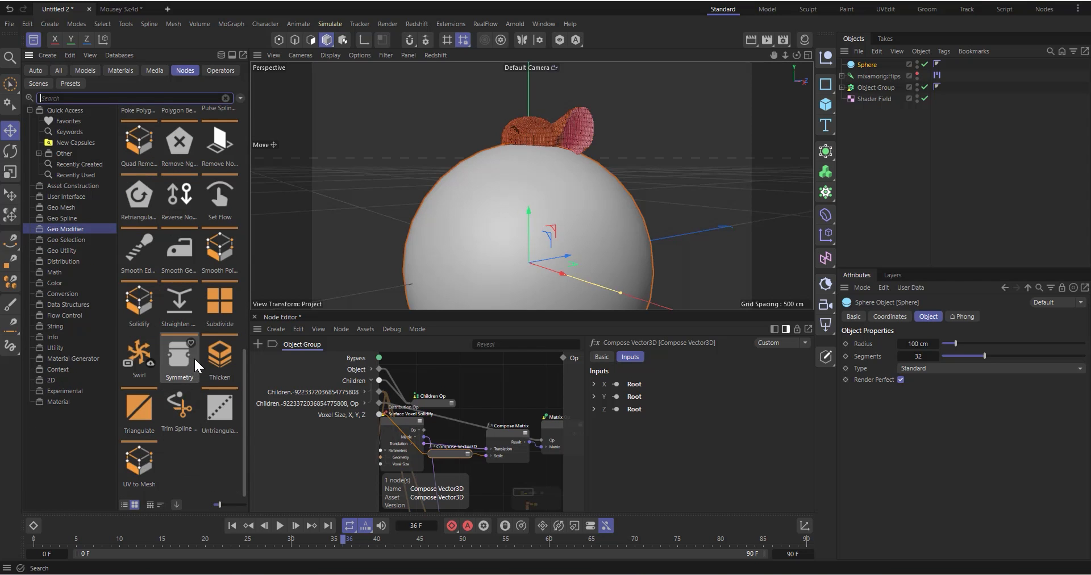
pyautogui.scroll(2, 162, 329)
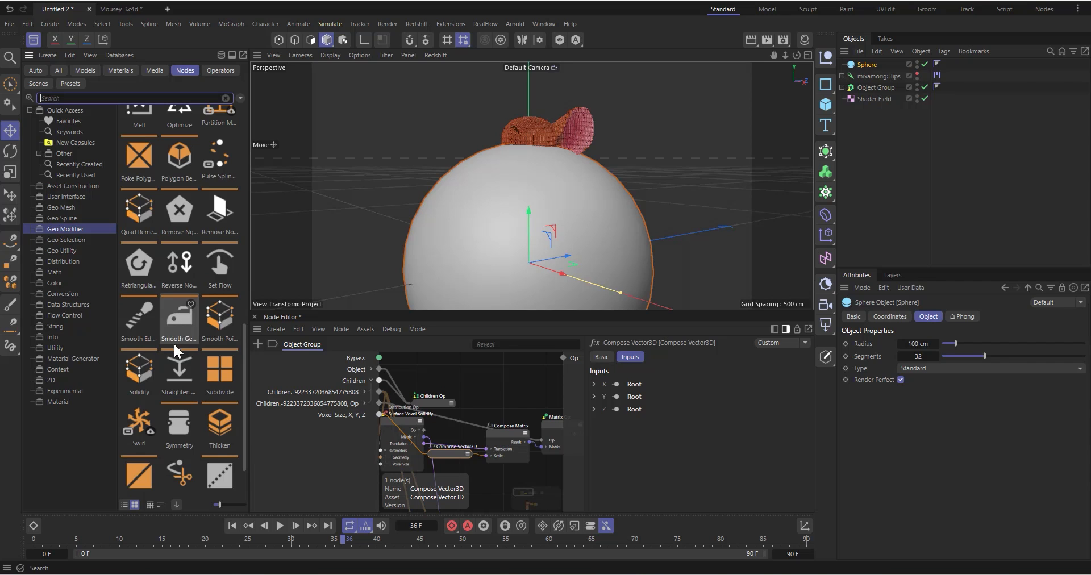
pyautogui.scroll(1, 202, 285)
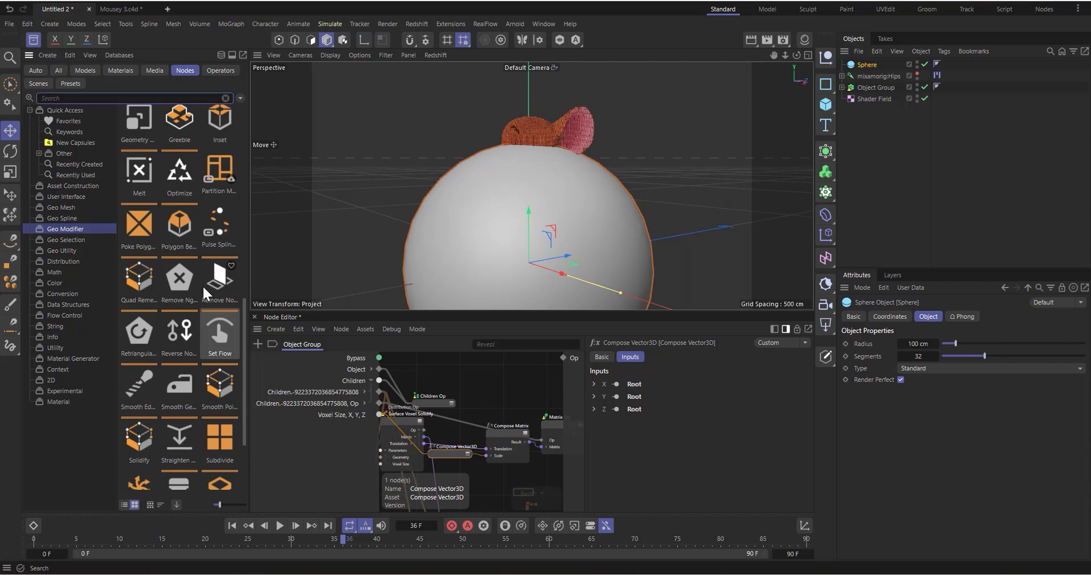
pyautogui.scroll(5, 192, 279)
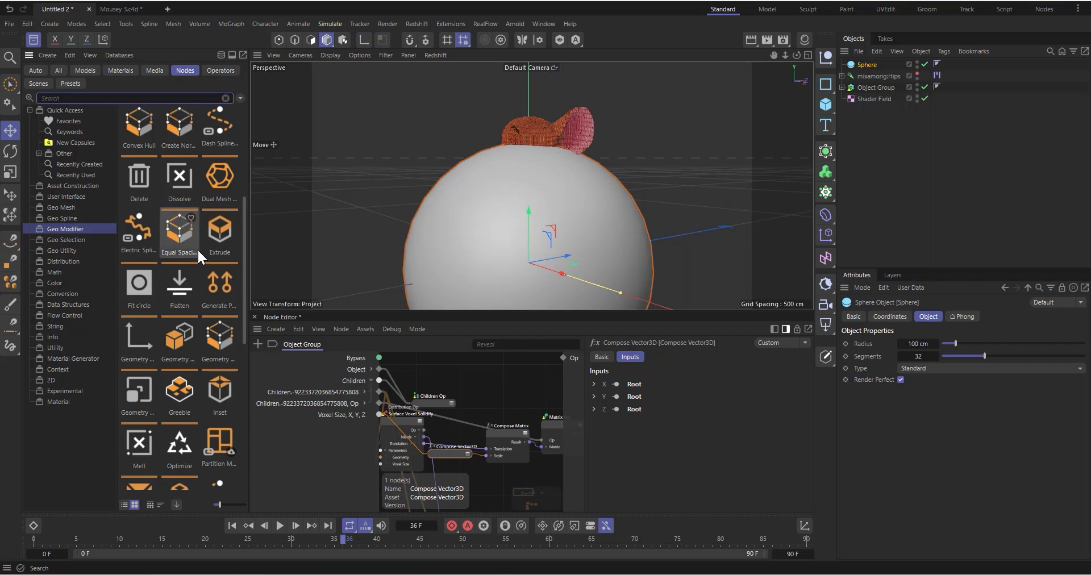
pyautogui.scroll(4, 193, 229)
pyautogui.scroll(1, 193, 227)
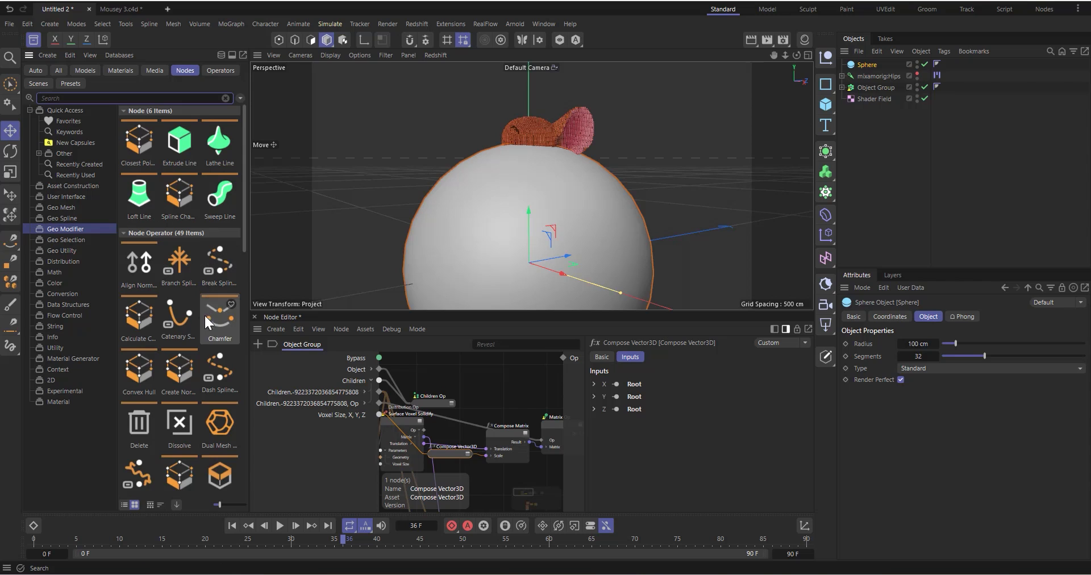
pyautogui.scroll(-3, 206, 401)
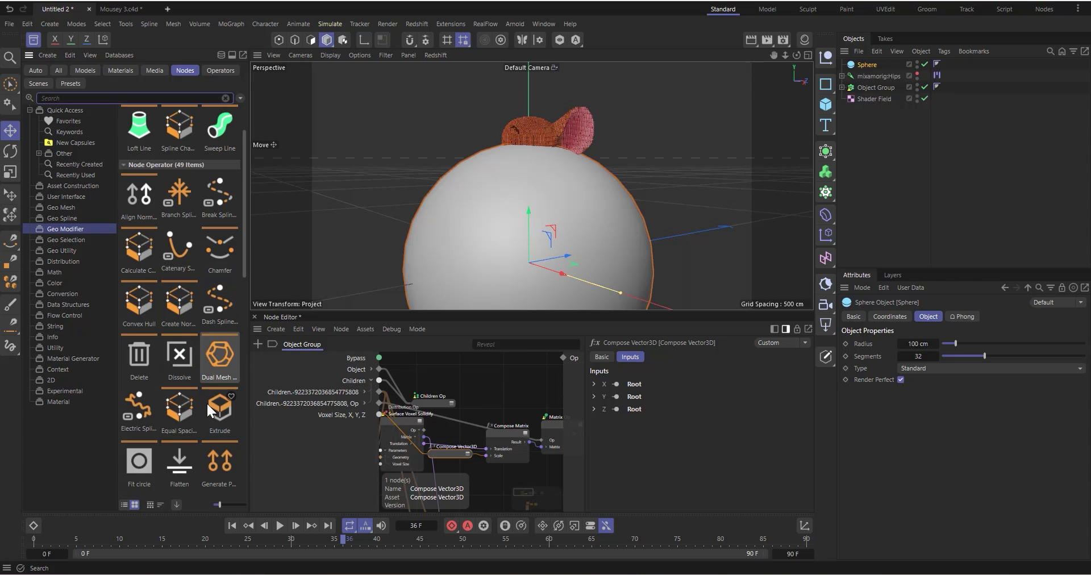
pyautogui.scroll(-1, 182, 434)
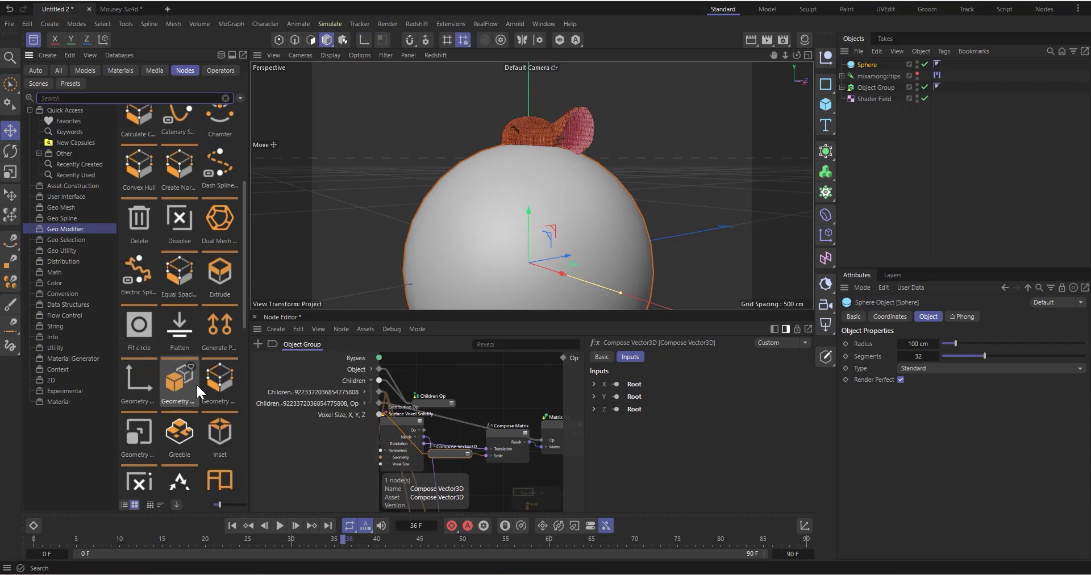
# Show the assets as a list, and add Geometry Resize under the Sphere, with the Sphere placed below the Shader Field
pyautogui.click(123, 504)
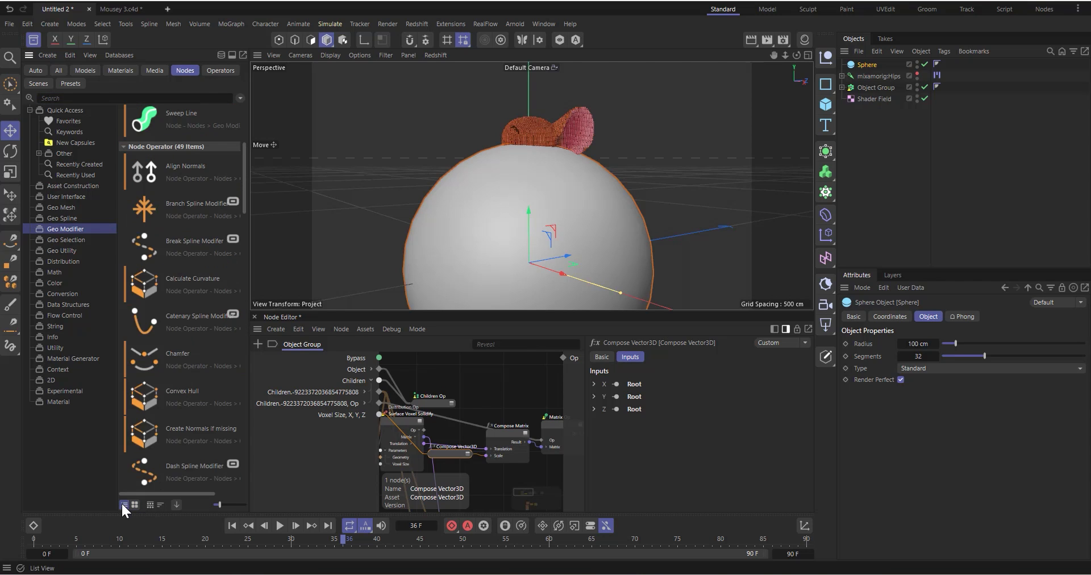
pyautogui.scroll(-10, 212, 324)
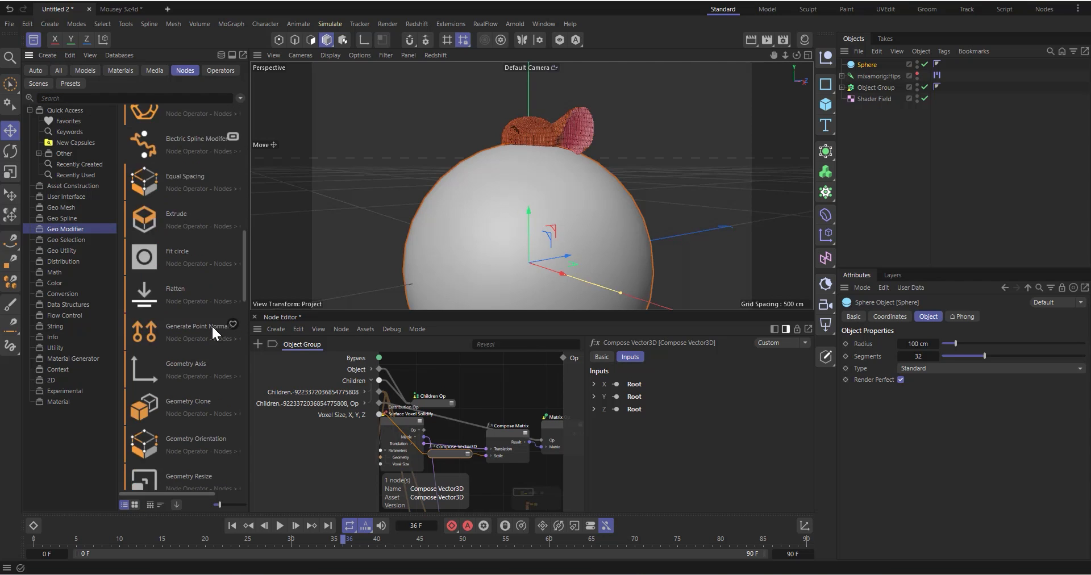
pyautogui.scroll(-8, 212, 328)
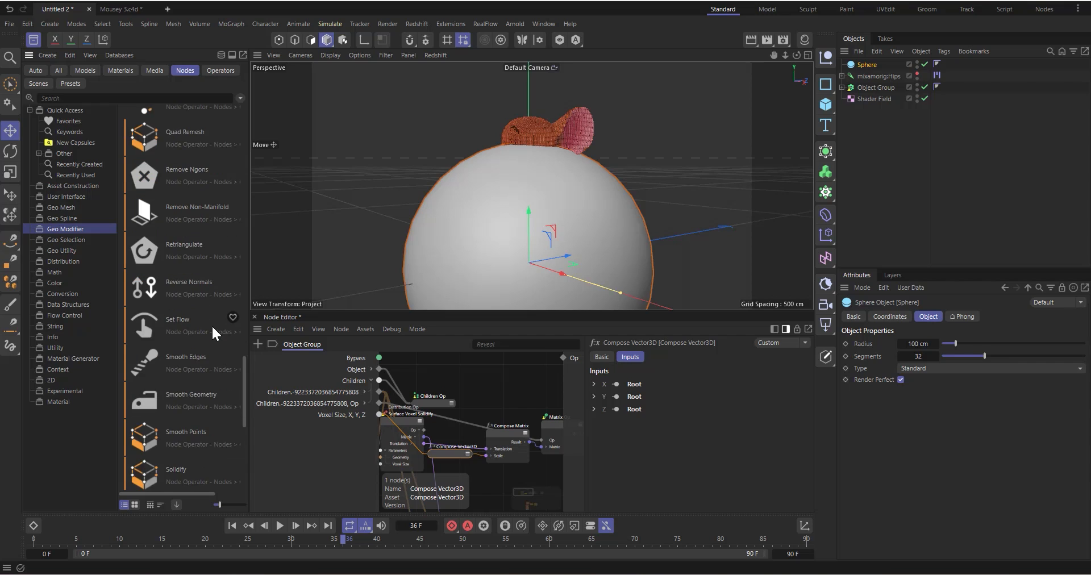
pyautogui.scroll(-9, 211, 325)
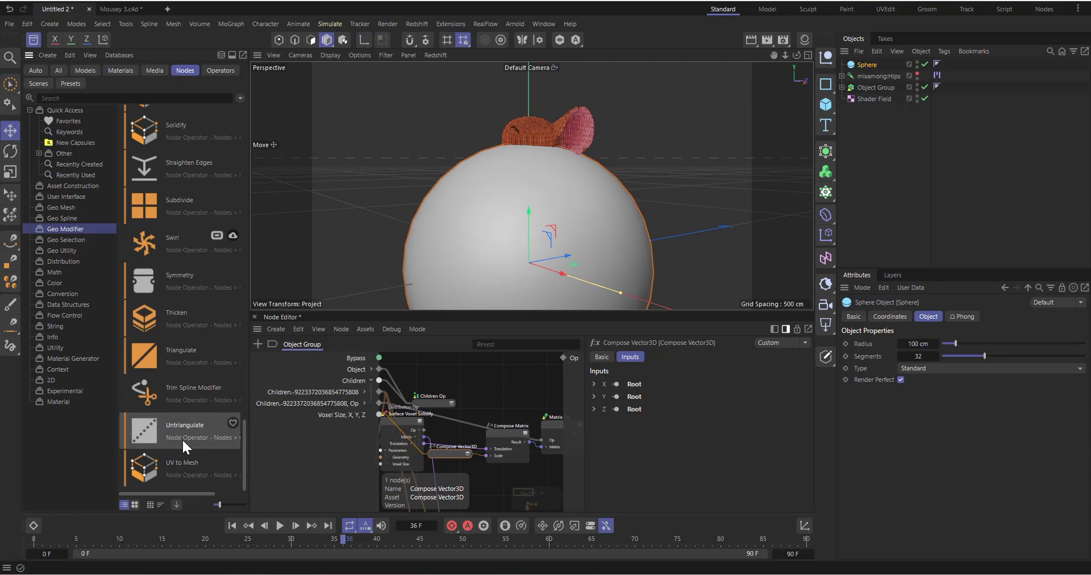
pyautogui.scroll(5, 182, 414)
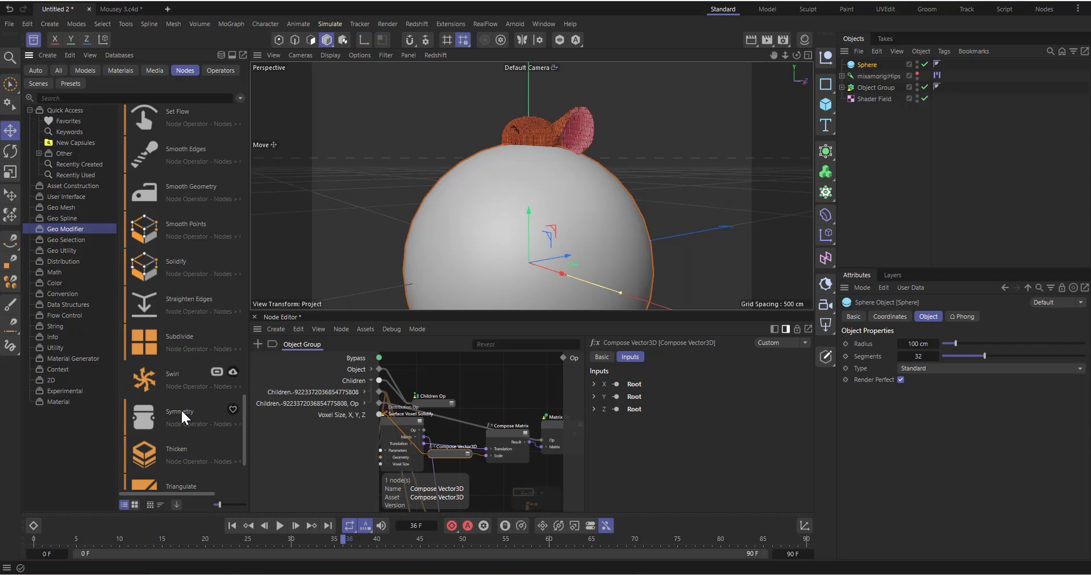
pyautogui.scroll(5, 181, 408)
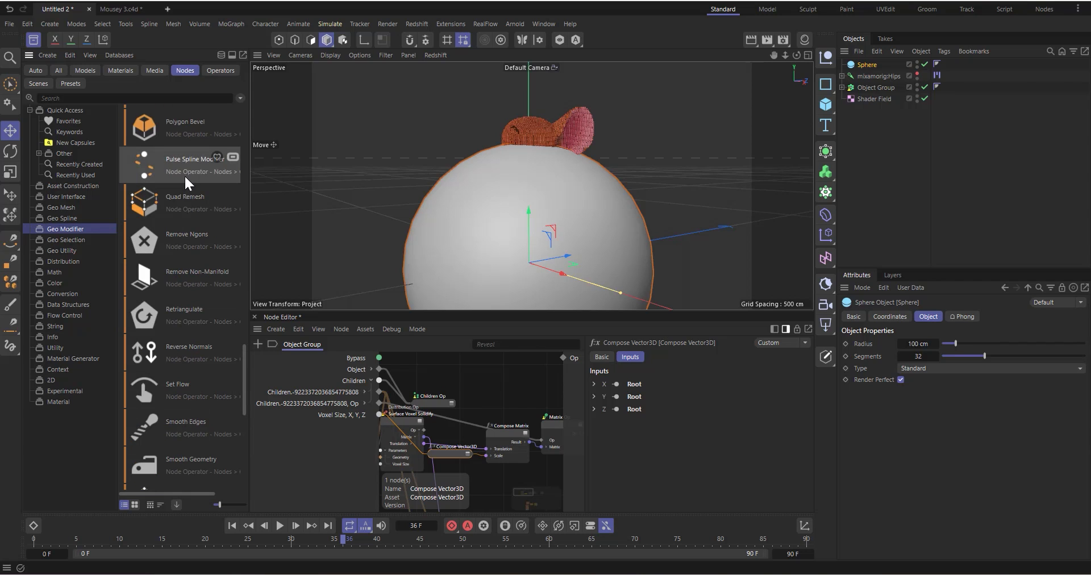
pyautogui.scroll(12, 182, 201)
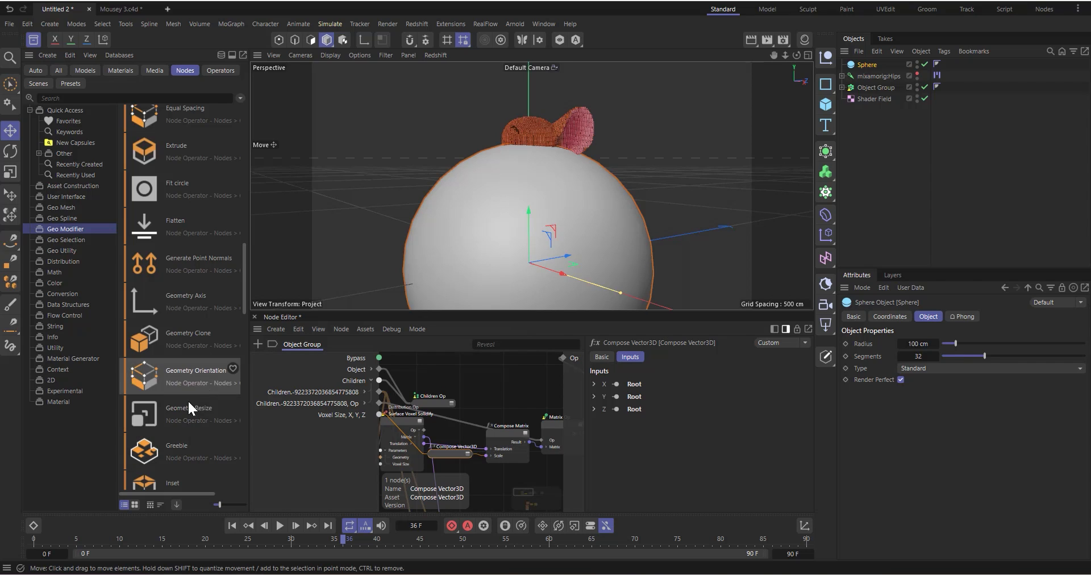
pyautogui.moveTo(178, 419); pyautogui.dragTo(879, 153)
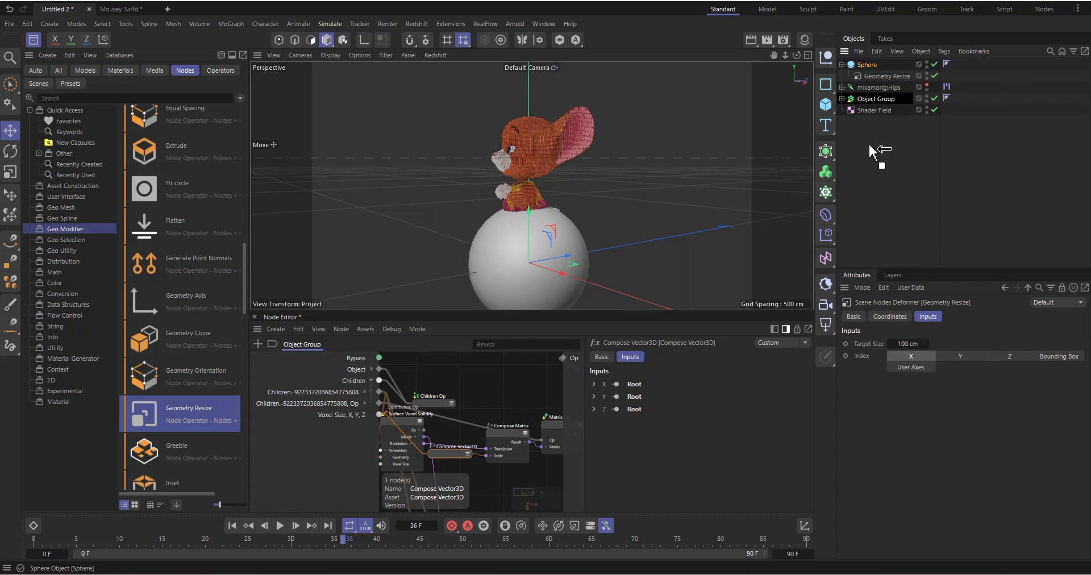
pyautogui.click(884, 110)
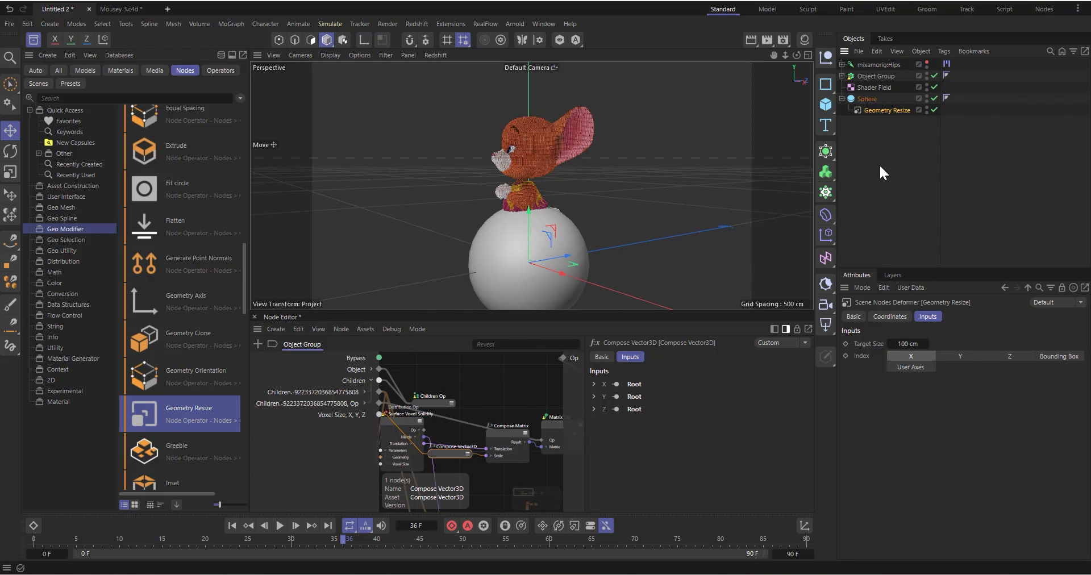
# Set the Geometry Resize target size to 1 cm and inspect the resized sphere beside the character's feet
pyautogui.click(907, 344)
pyautogui.write('1')
pyautogui.press('Return')
pyautogui.scroll(5, 564, 265)
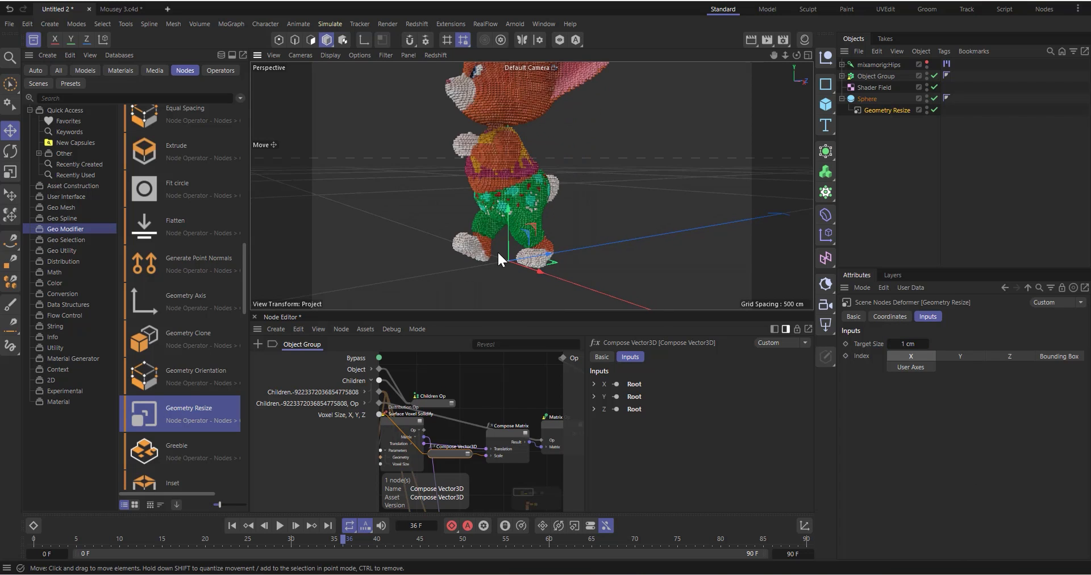
pyautogui.scroll(5, 497, 251)
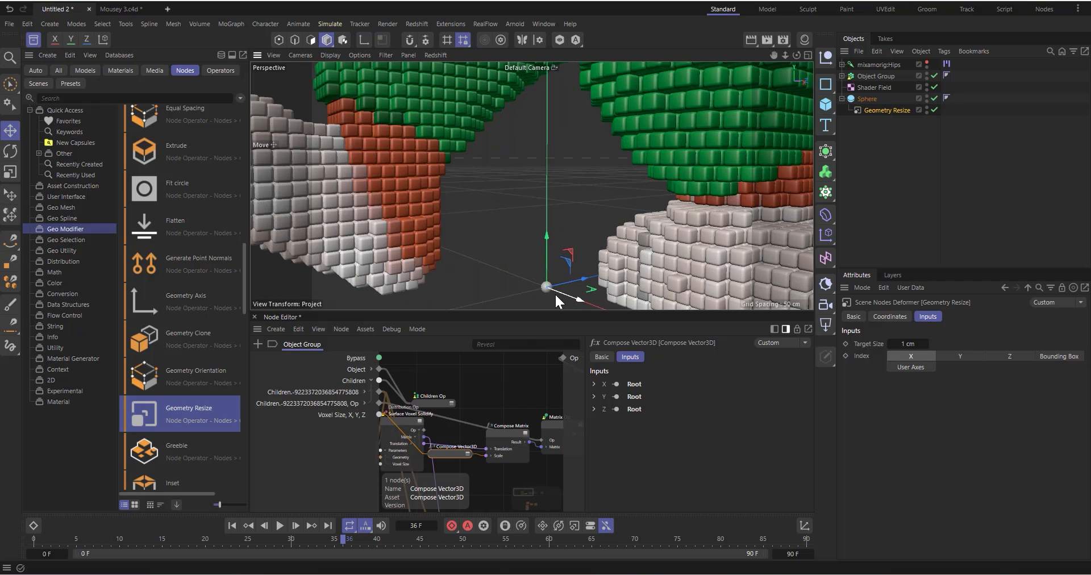
pyautogui.scroll(-3, 548, 286)
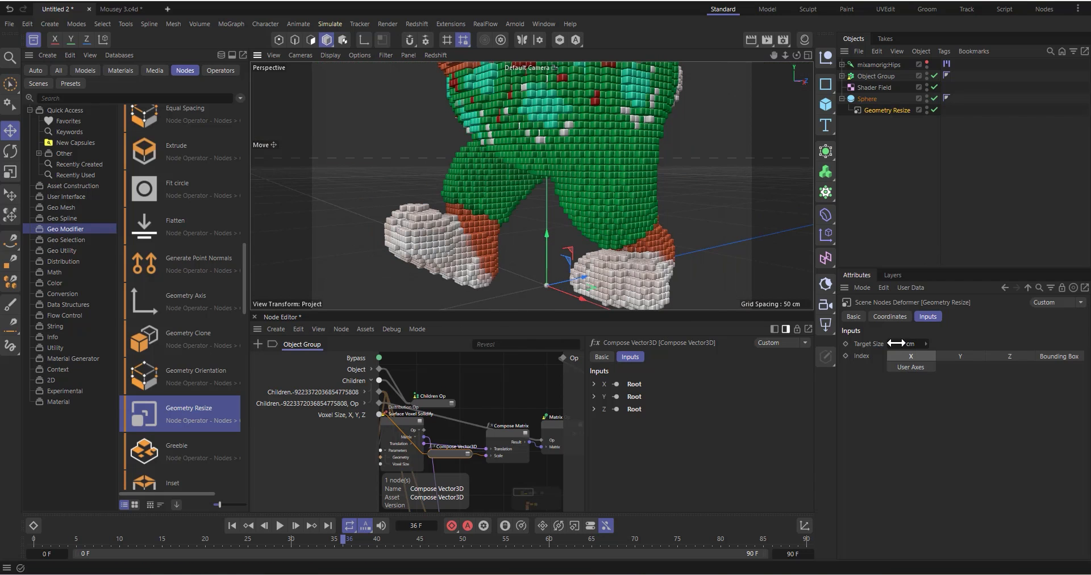
# Add a Cube primitive and set its X and Y sizes to 0.1 cm
pyautogui.click(826, 105)
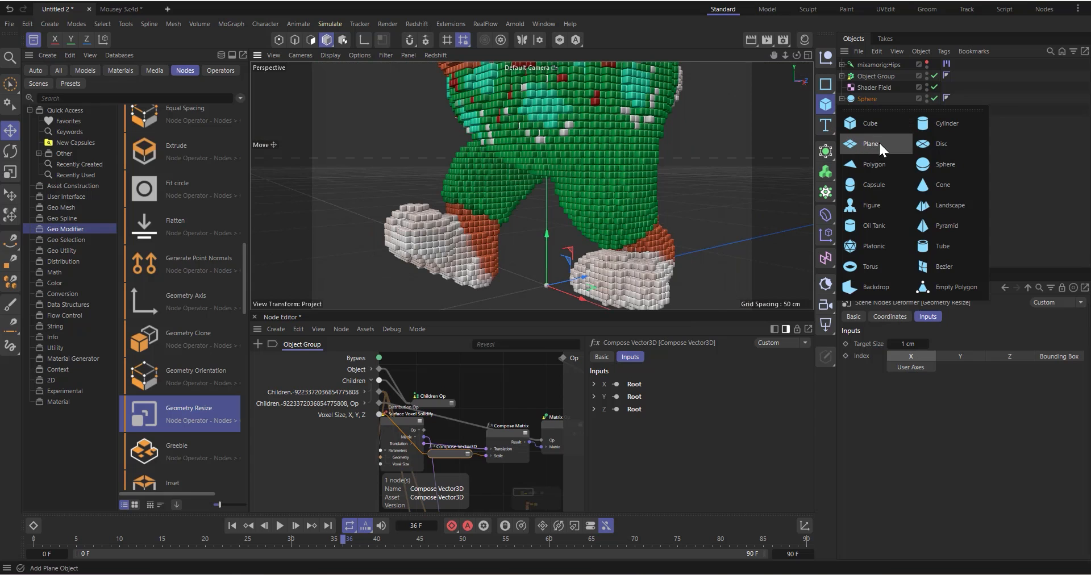
pyautogui.click(857, 126)
pyautogui.scroll(-5, 575, 203)
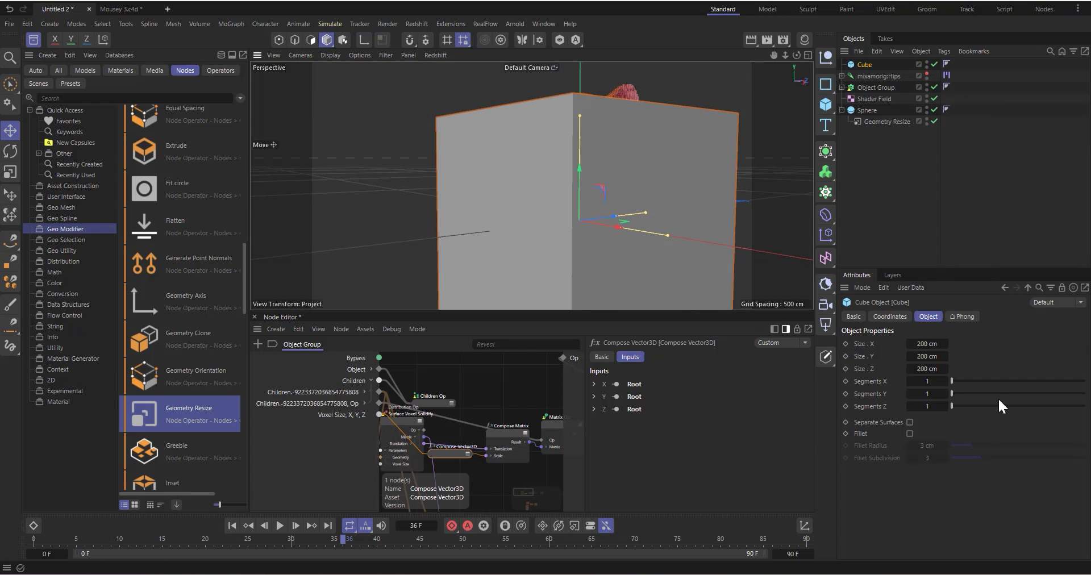
pyautogui.write('0.1')
pyautogui.click(926, 357)
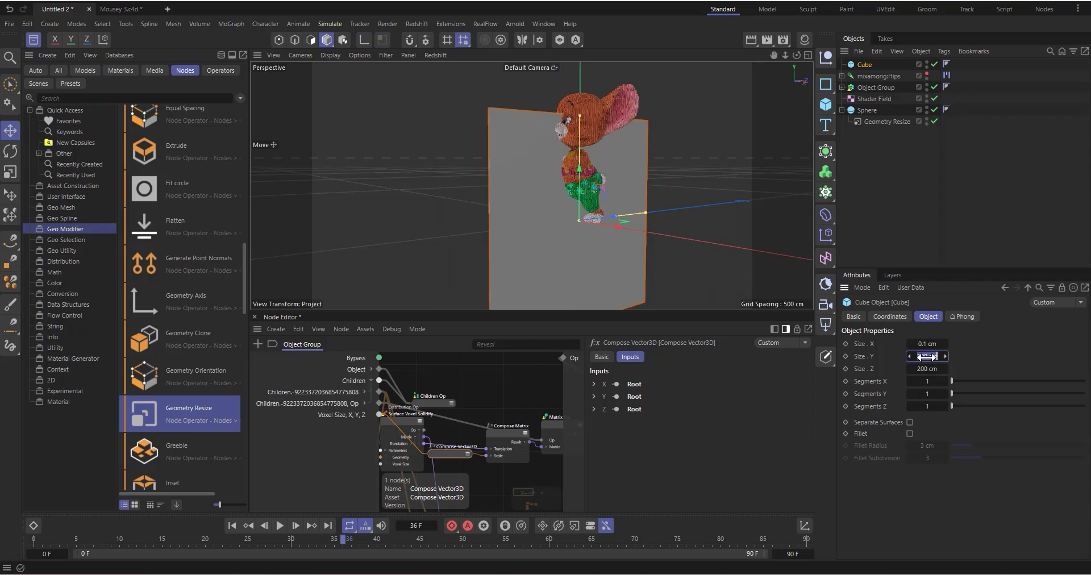
pyautogui.write('0')
pyautogui.write('.1')
pyautogui.click(926, 368)
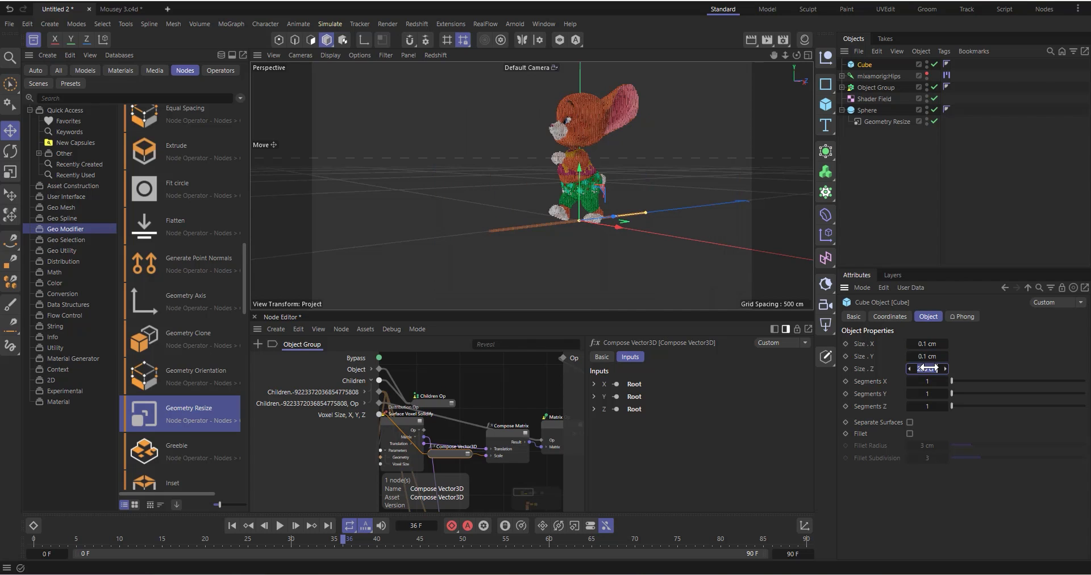
pyautogui.scroll(3, 649, 178)
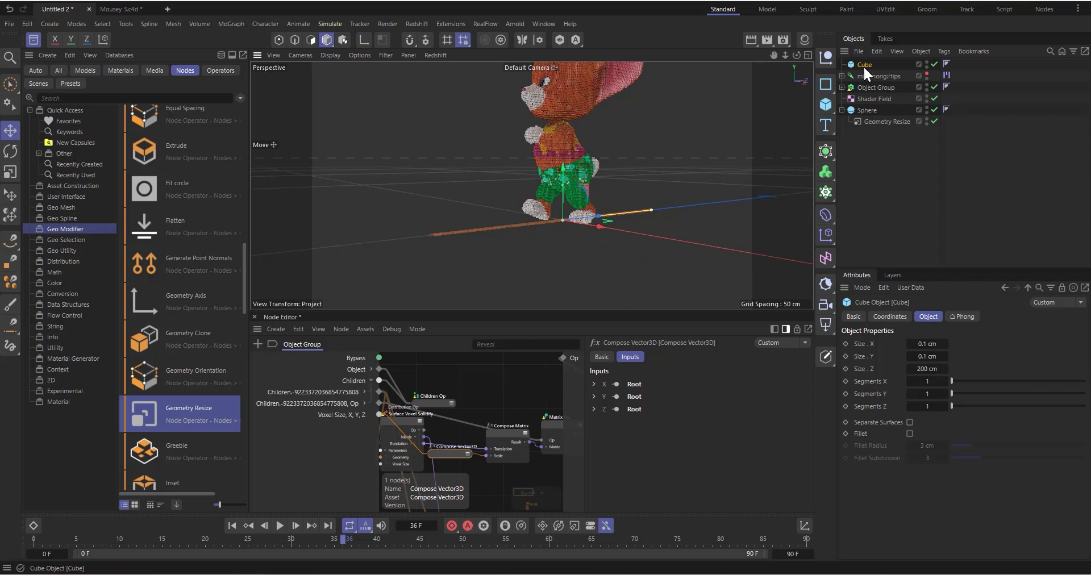
# Move Geometry Resize from the Sphere to the Cube, and set the cube's Z size to 0.1 cm
pyautogui.moveTo(879, 121); pyautogui.dragTo(867, 67)
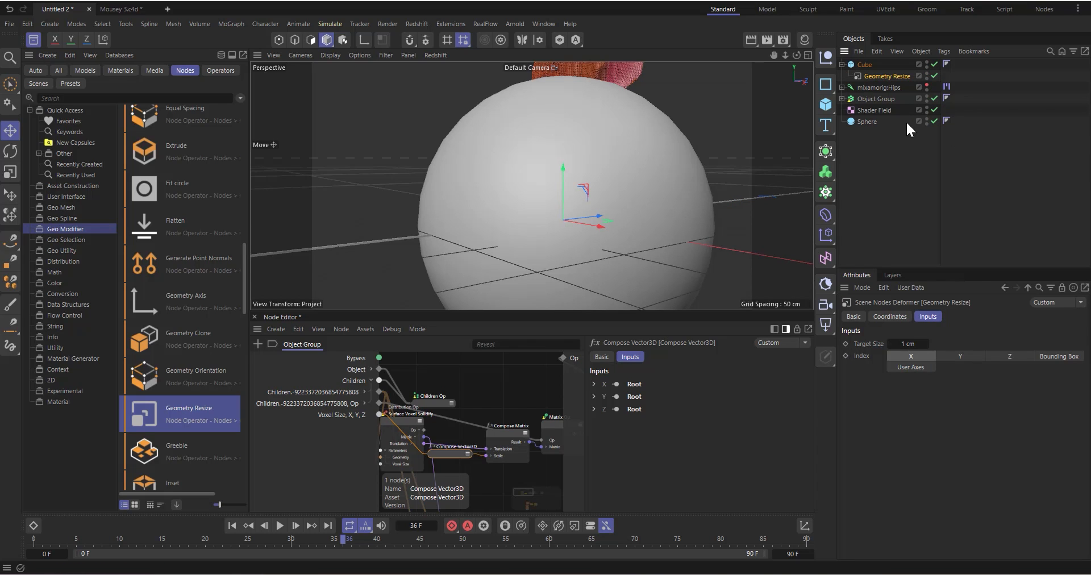
pyautogui.click(864, 64)
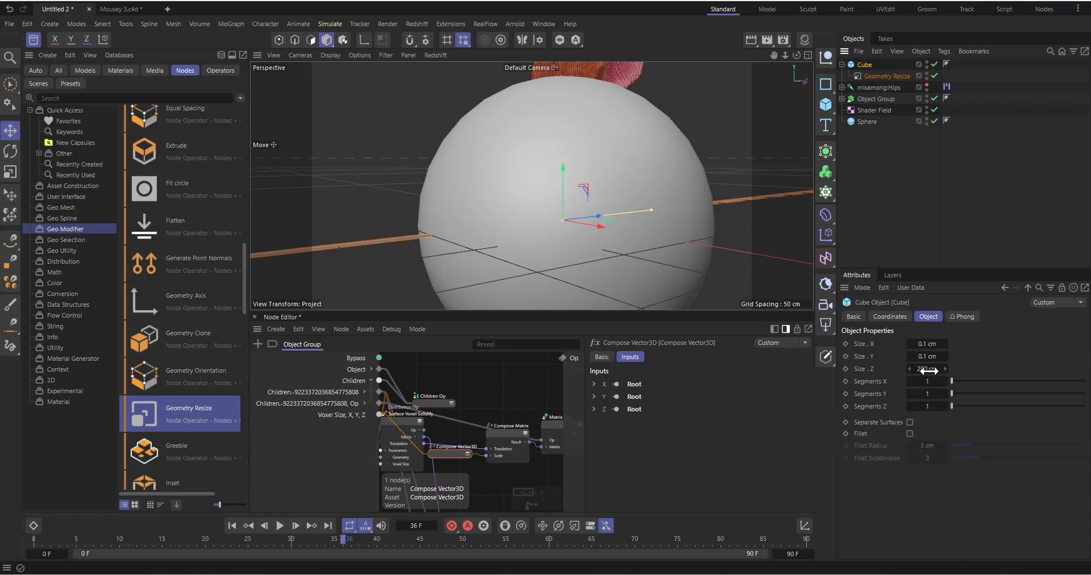
pyautogui.write('0.1')
pyautogui.press('Return')
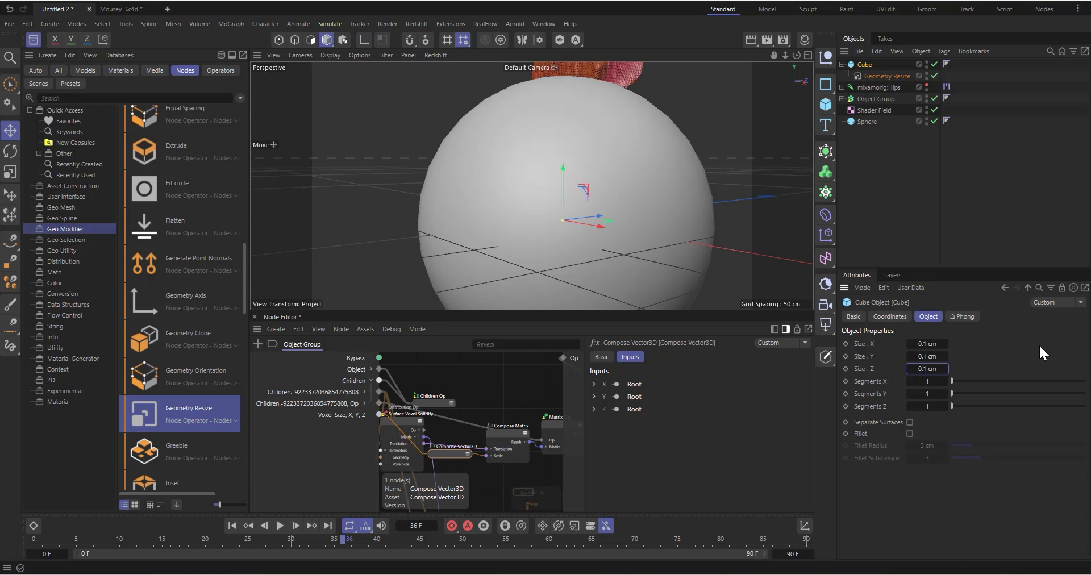
# Disable the Sphere, inspect the resized cube up close, and select its Geometry Resize deformer
pyautogui.click(934, 121)
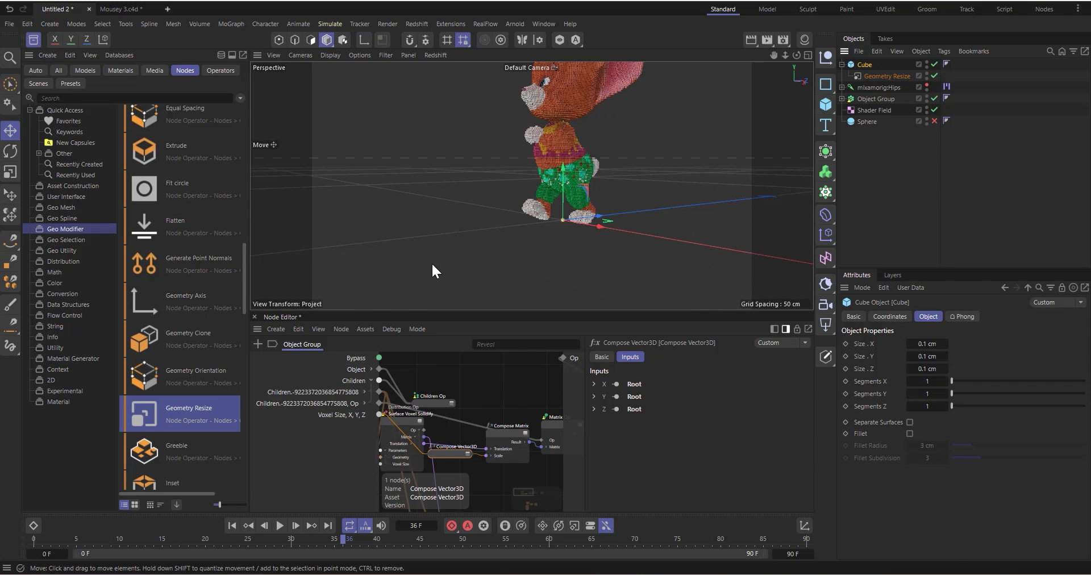
pyautogui.scroll(4, 667, 171)
pyautogui.scroll(9, 554, 209)
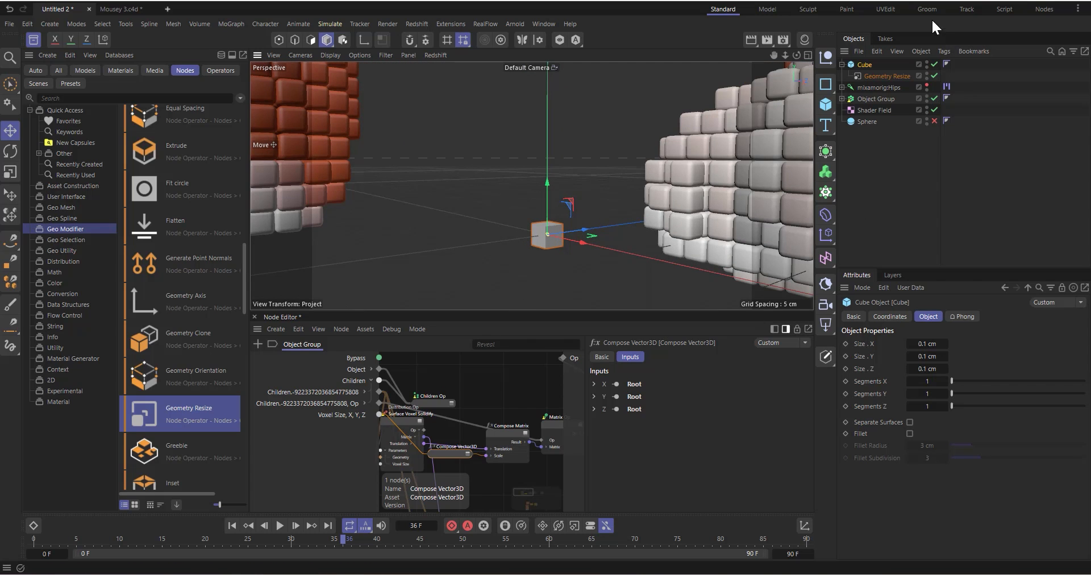
pyautogui.click(882, 74)
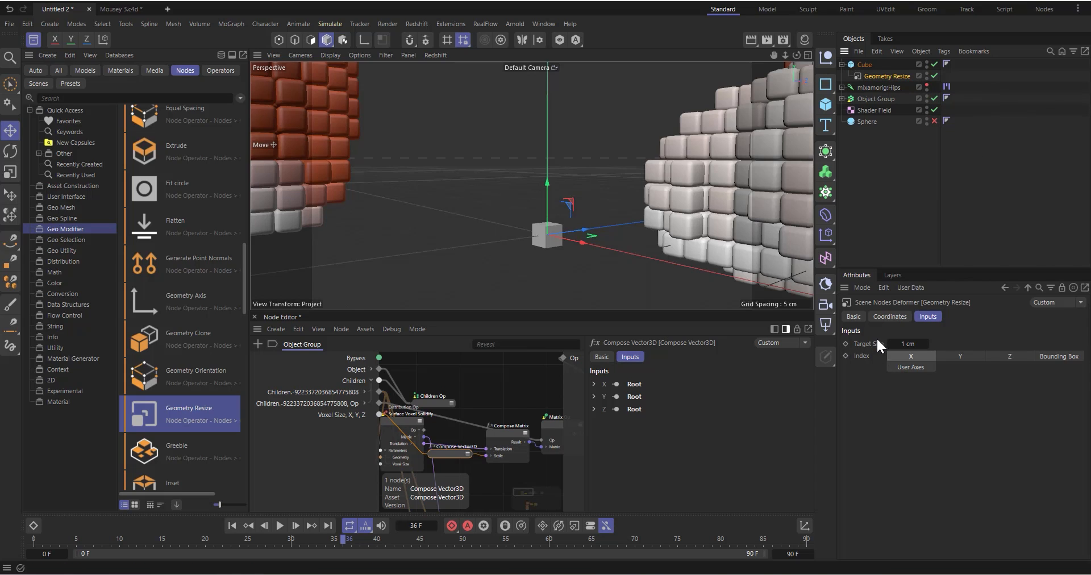
# Toggle the Geometry Resize deformer off and back on to compare the cube's size against the character
pyautogui.click(934, 75)
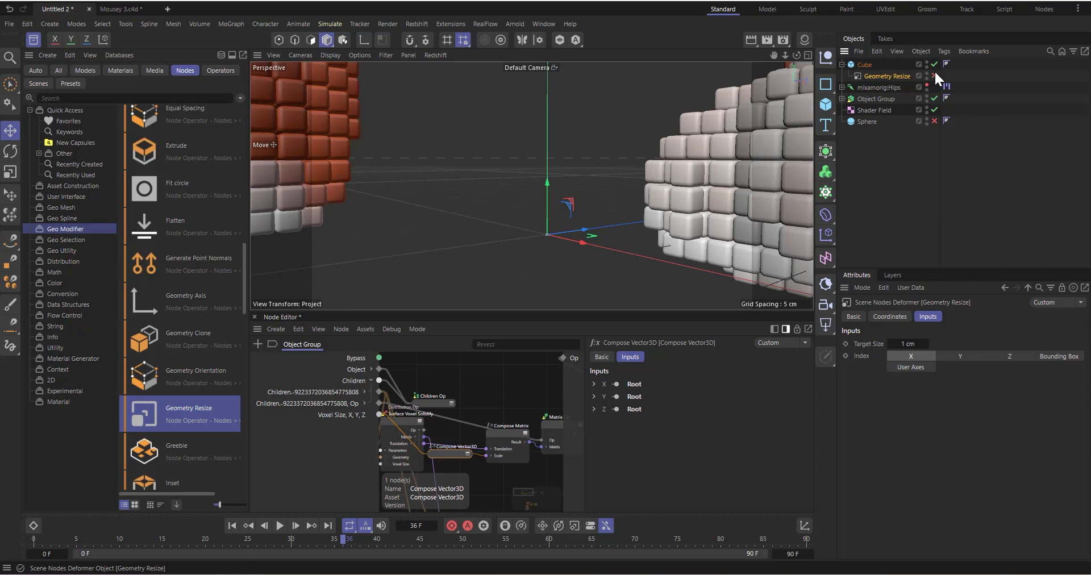
pyautogui.click(933, 75)
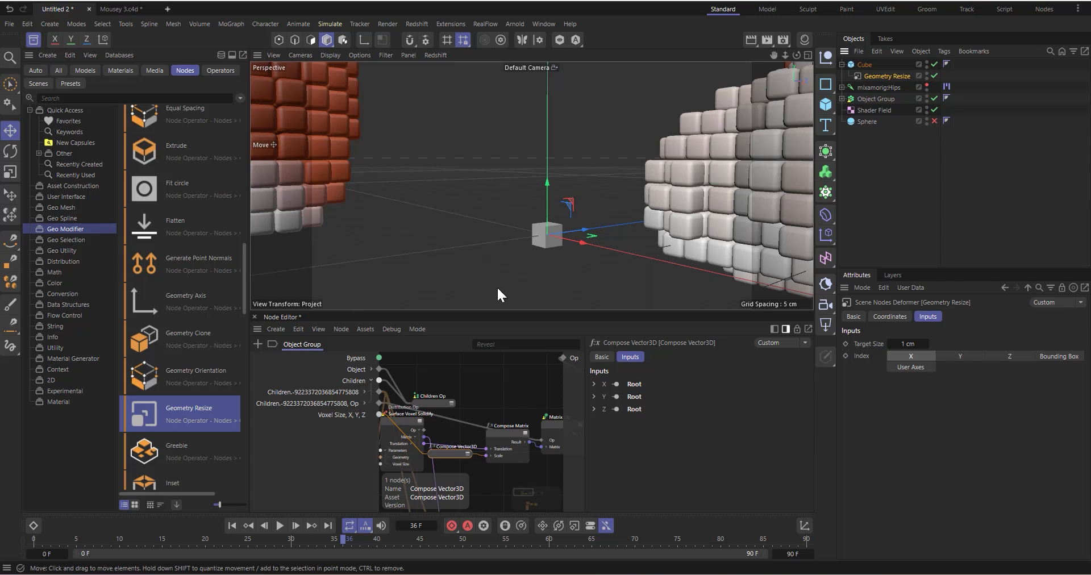
pyautogui.scroll(-5, 527, 256)
pyautogui.scroll(-3, 528, 257)
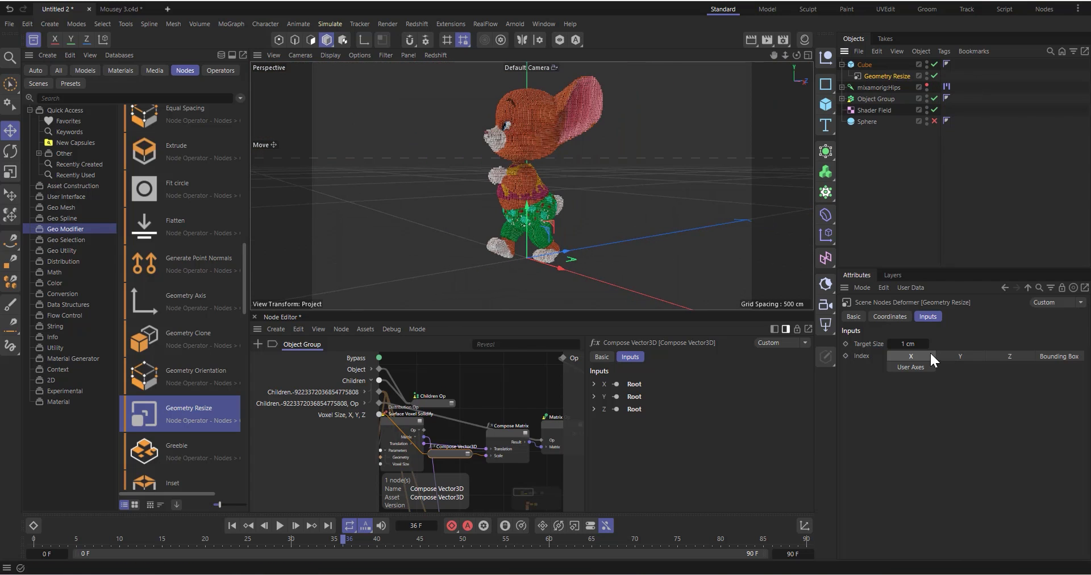
# Bake the resized cube to polygons with Current State to Object, delete the original Cube generator, and inspect the baked cube
pyautogui.click(841, 64)
pyautogui.click(859, 64)
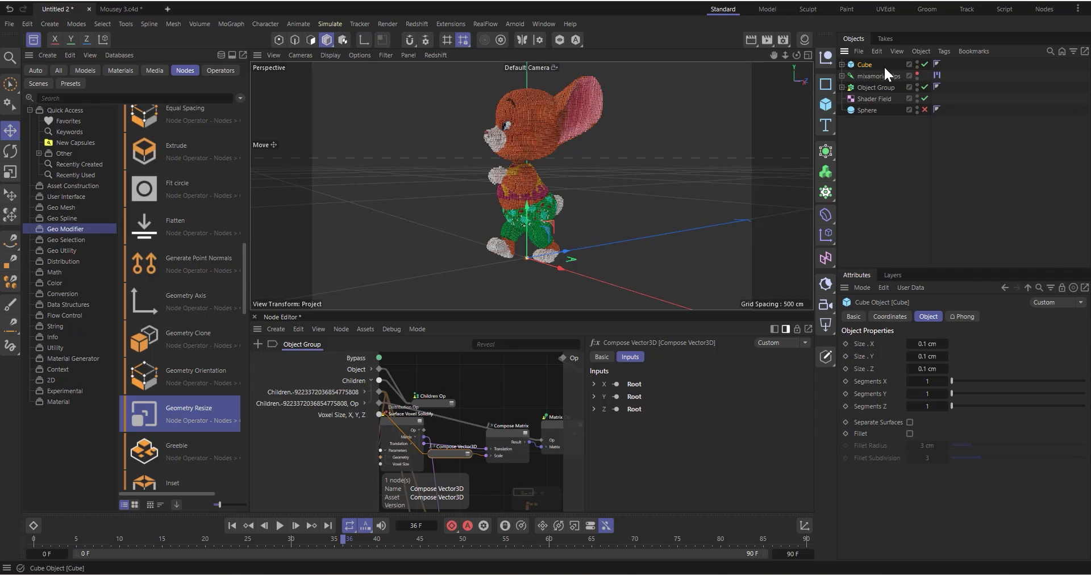
pyautogui.click(921, 51)
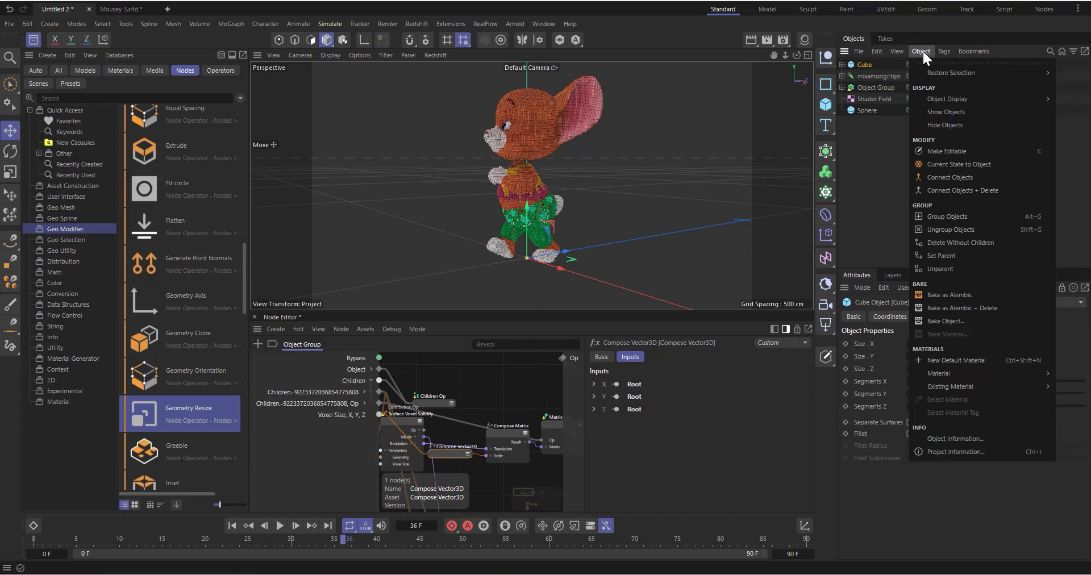
pyautogui.click(964, 163)
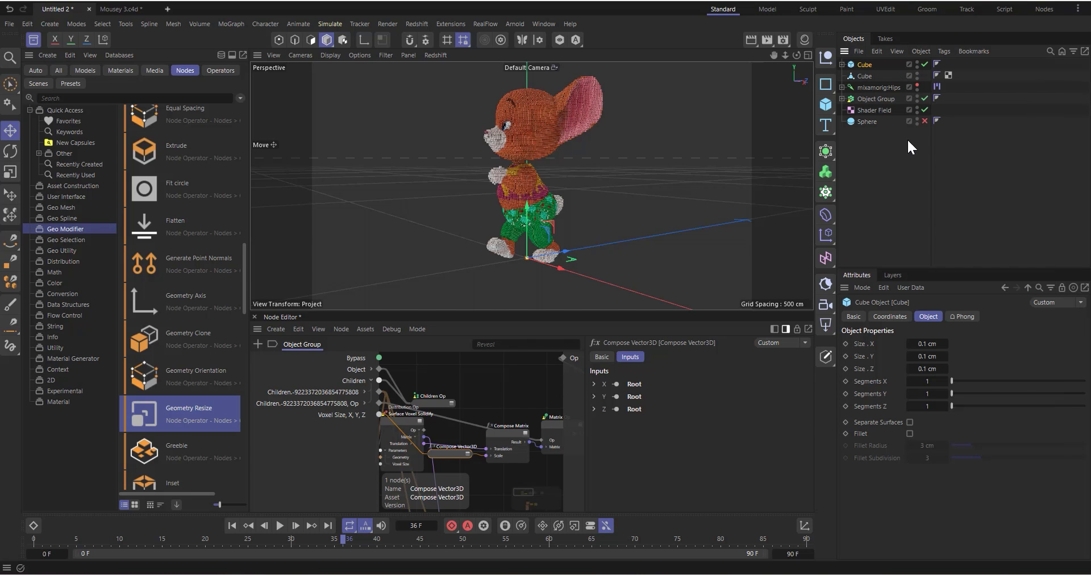
pyautogui.click(859, 63)
pyautogui.press('Delete')
pyautogui.scroll(10, 529, 252)
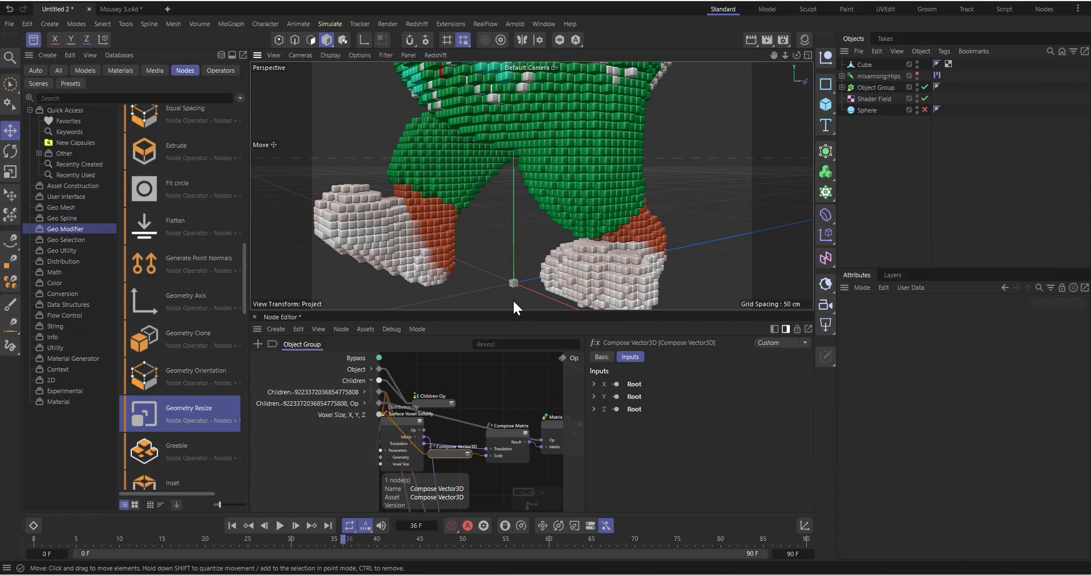
pyautogui.scroll(4, 506, 281)
# Delete the baked polygon cube and hide the Asset Browser to enlarge the viewport and node graph
pyautogui.click(865, 64)
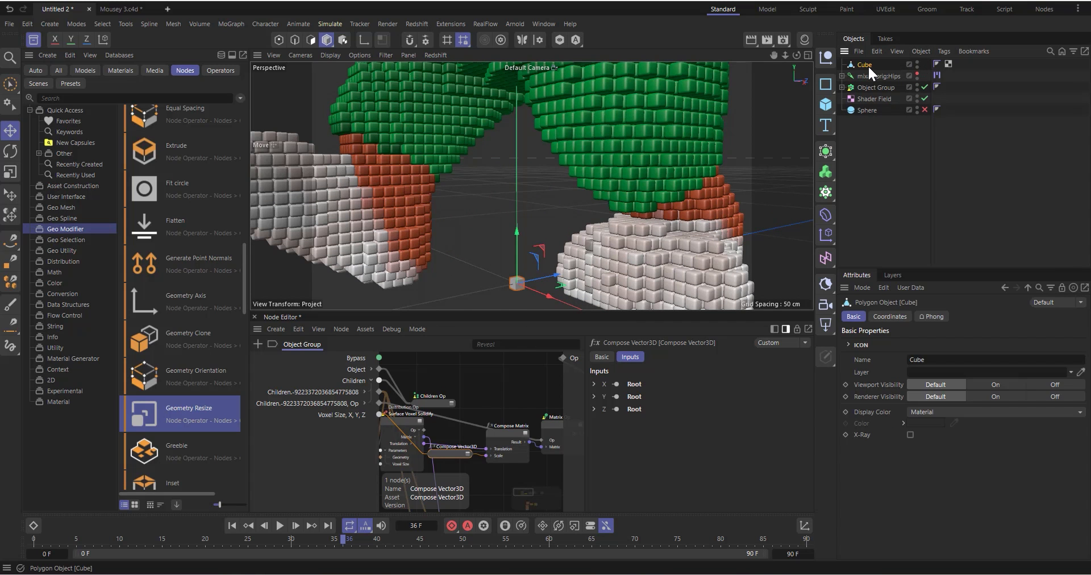
pyautogui.press('Delete')
pyautogui.scroll(-10, 567, 213)
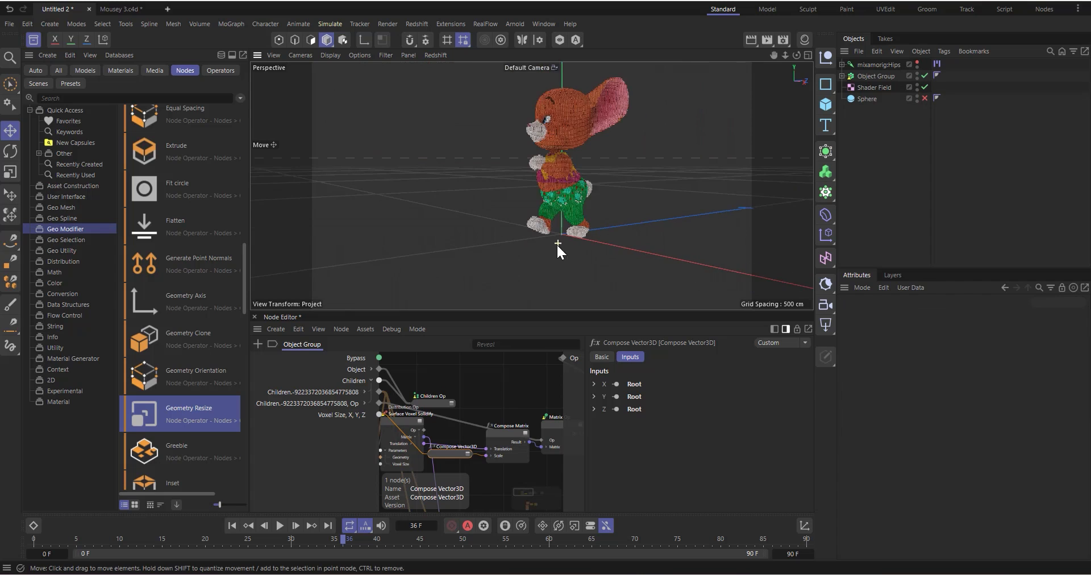
pyautogui.scroll(5, 602, 107)
pyautogui.scroll(-4, 574, 163)
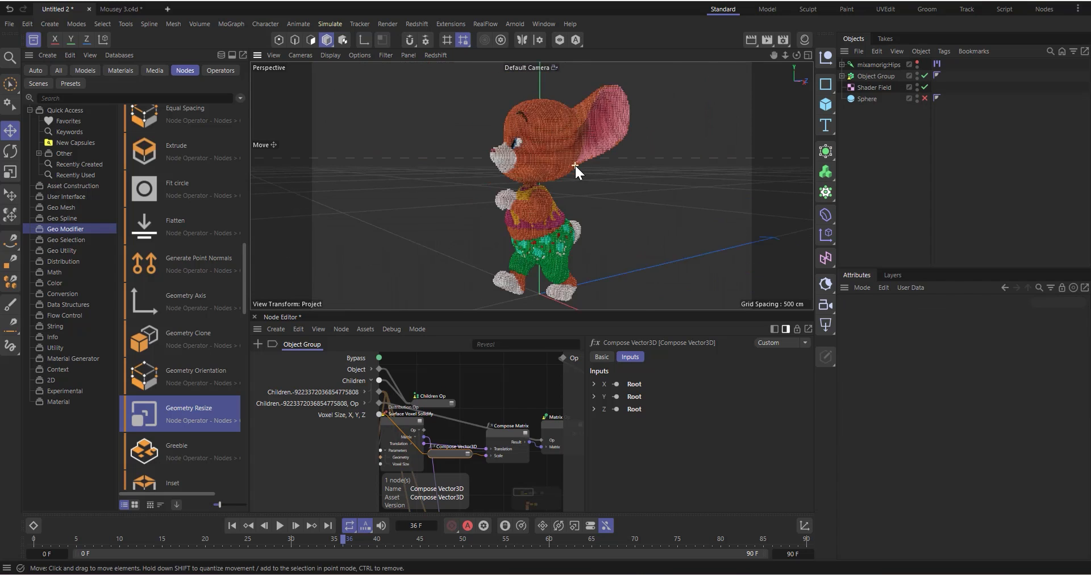
pyautogui.click(33, 39)
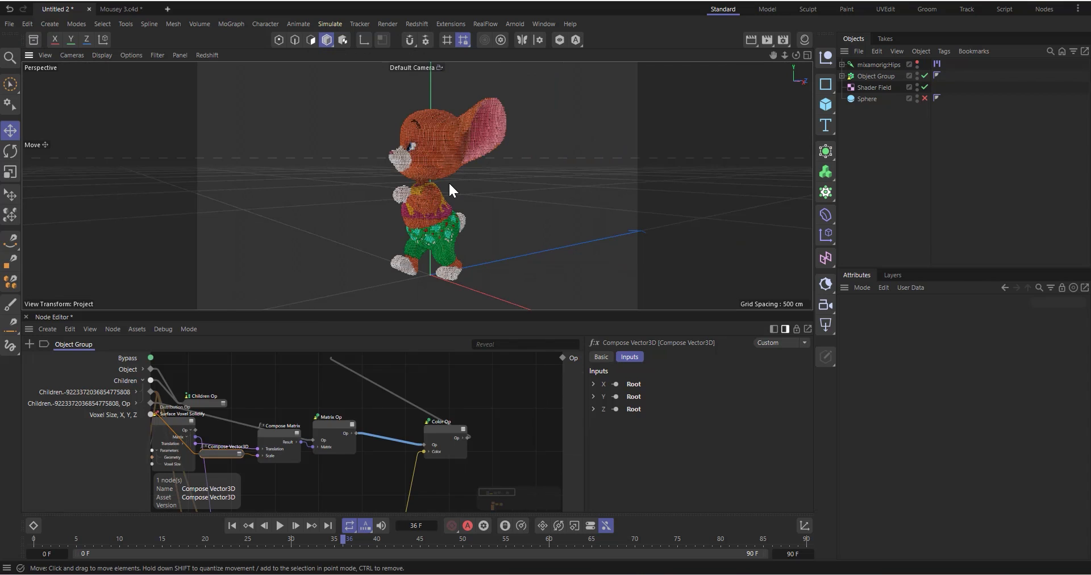
pyautogui.scroll(3, 412, 166)
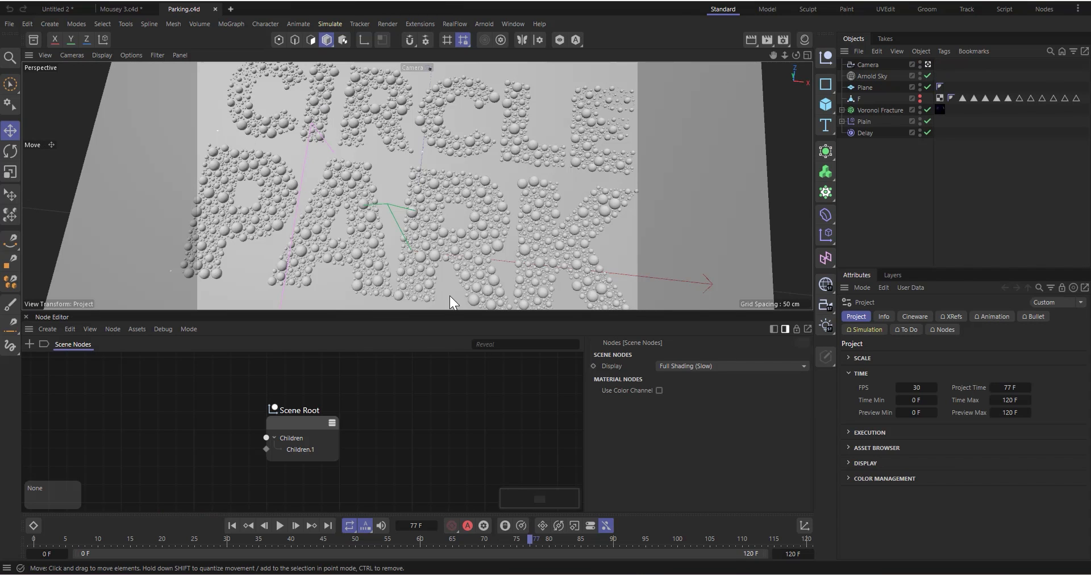
# Select the Object Group nested in the Parking scene's Voronoi Fracture to show its node graph
pyautogui.click(859, 109)
pyautogui.click(841, 109)
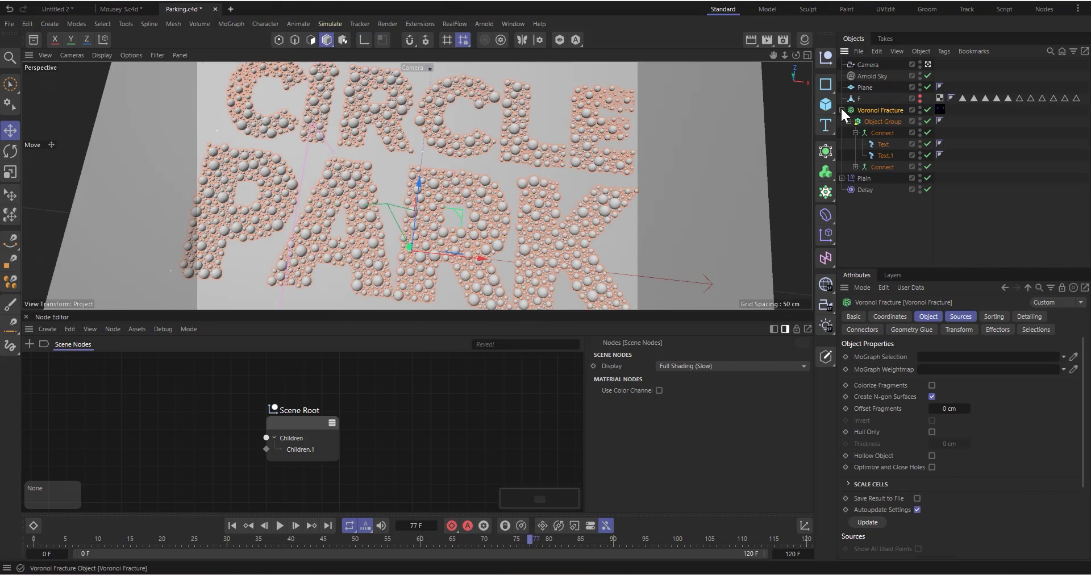
pyautogui.click(861, 121)
pyautogui.click(847, 121)
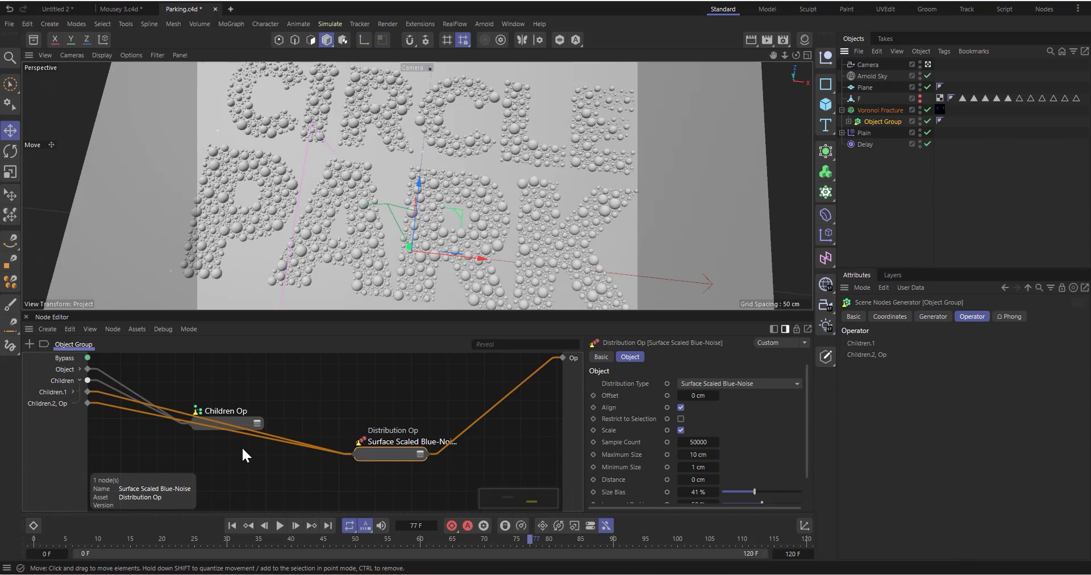
# Expand the Surface Scaled Blue-Noise Distribution Op node to show its ports, and move the Children Op node away from it
pyautogui.scroll(4, 285, 447)
pyautogui.moveTo(411, 455); pyautogui.dragTo(337, 414)
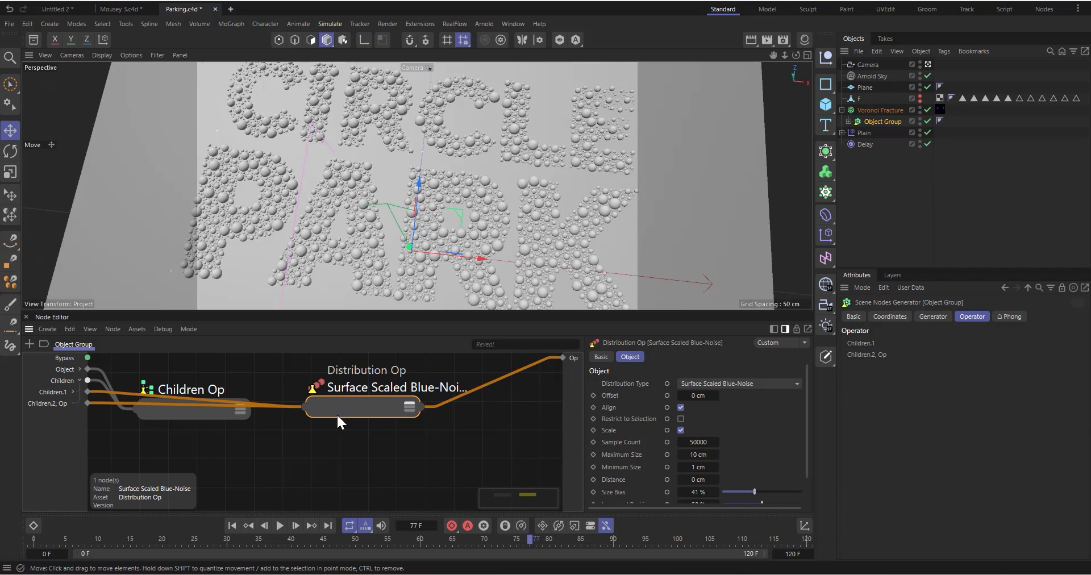
pyautogui.click(409, 407)
pyautogui.scroll(-3, 401, 426)
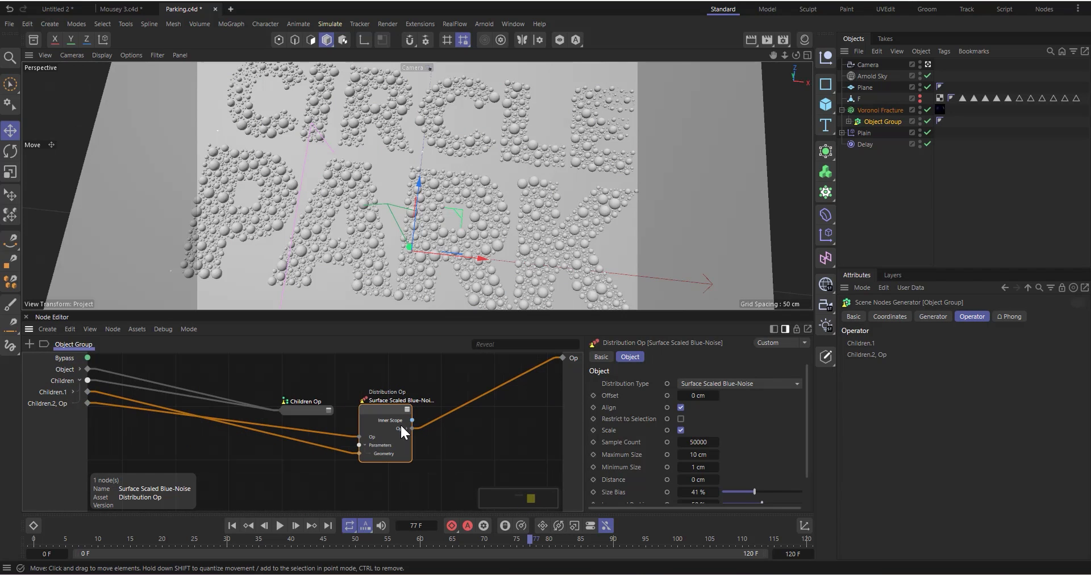
pyautogui.click(326, 411)
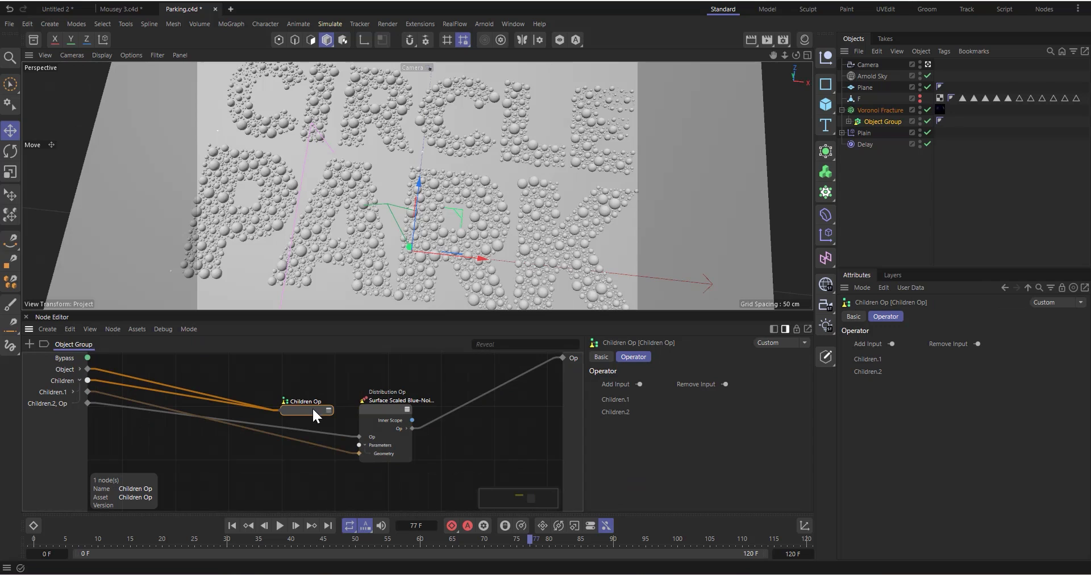
pyautogui.moveTo(314, 414); pyautogui.dragTo(188, 376)
pyautogui.scroll(2, 420, 432)
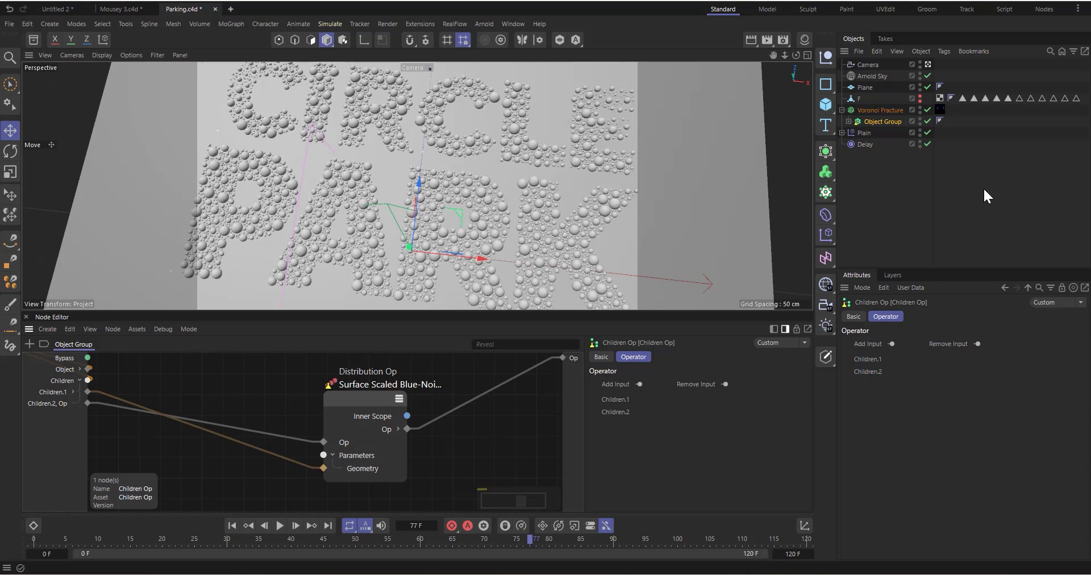
# Examine the contents of the two Connect objects under the Object Group, including the text and the sphere
pyautogui.click(848, 121)
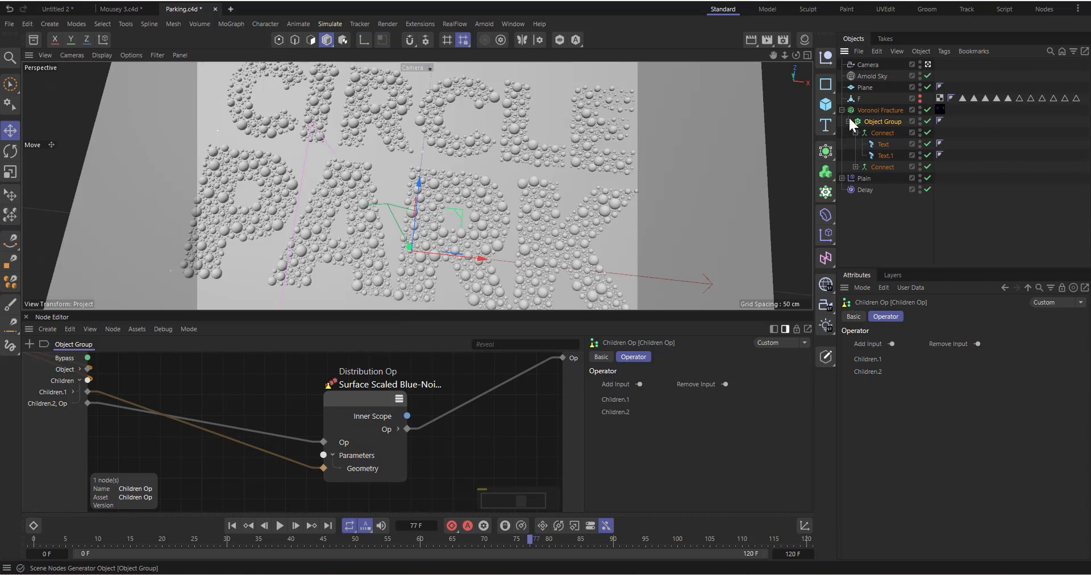
pyautogui.click(888, 132)
pyautogui.click(855, 144)
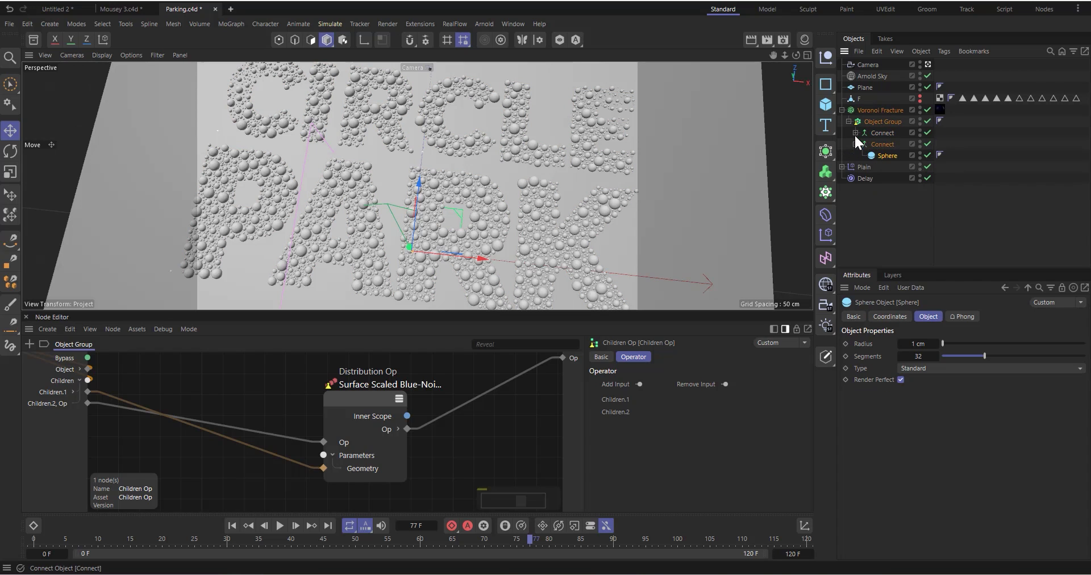
pyautogui.click(855, 132)
pyautogui.click(855, 132)
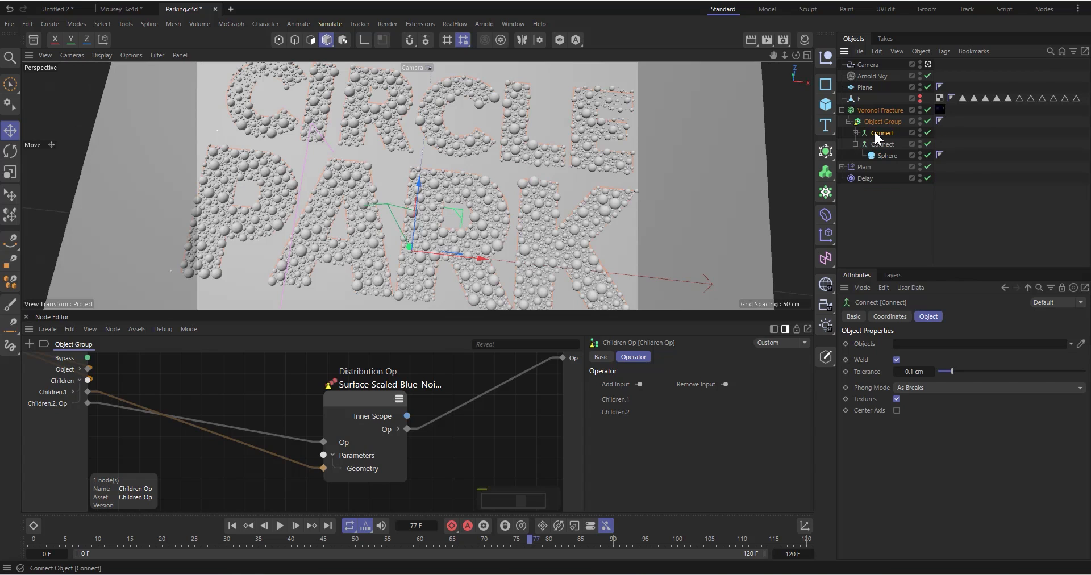
# Review the Surface Scaled Blue-Noise distribution's size and packing parameters alongside the source Sphere's radius
pyautogui.moveTo(372, 414); pyautogui.dragTo(345, 403)
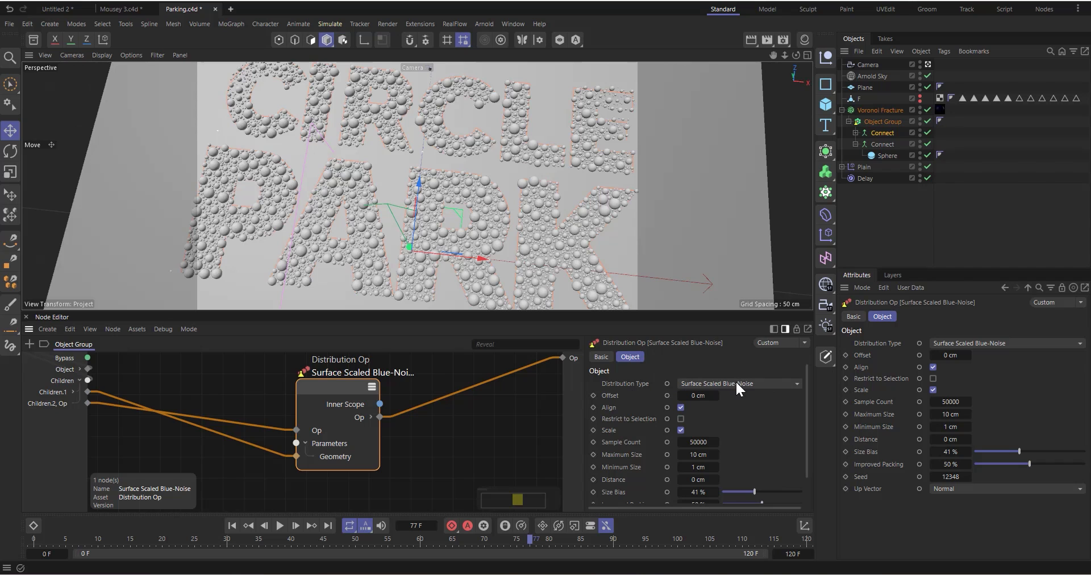
pyautogui.click(886, 155)
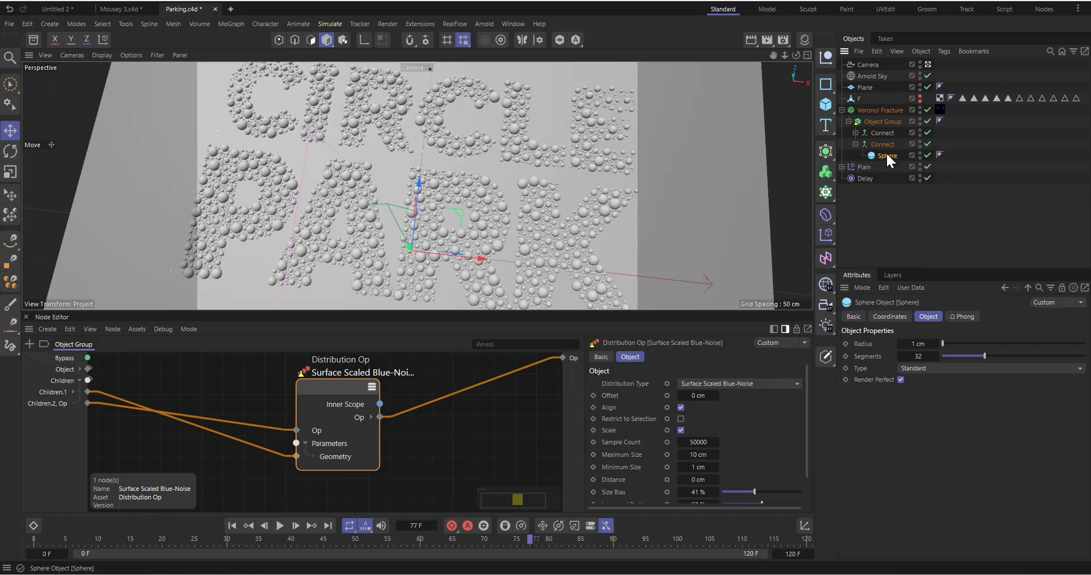
pyautogui.scroll(2, 454, 237)
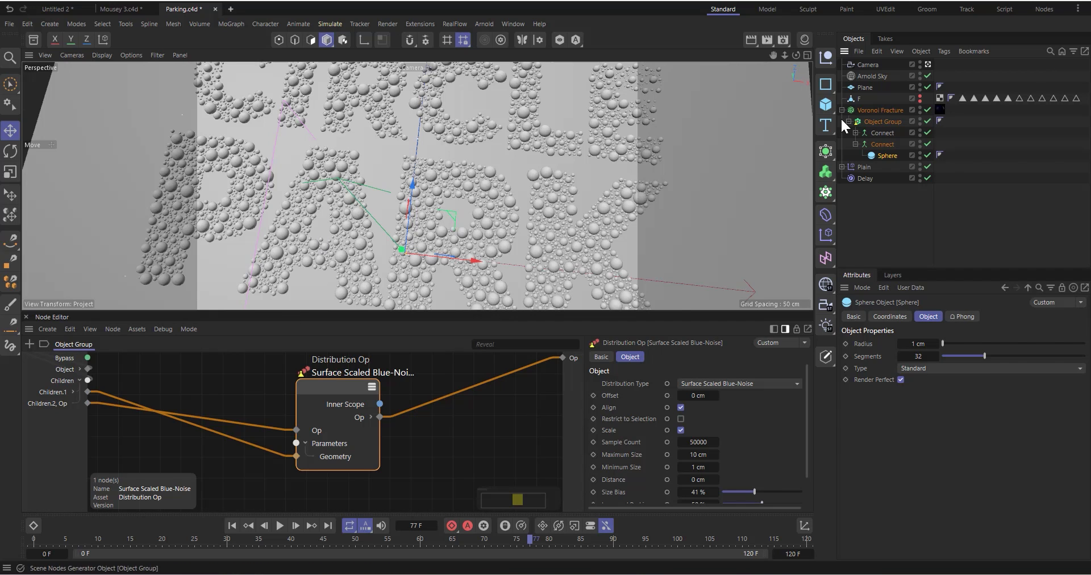
pyautogui.click(348, 385)
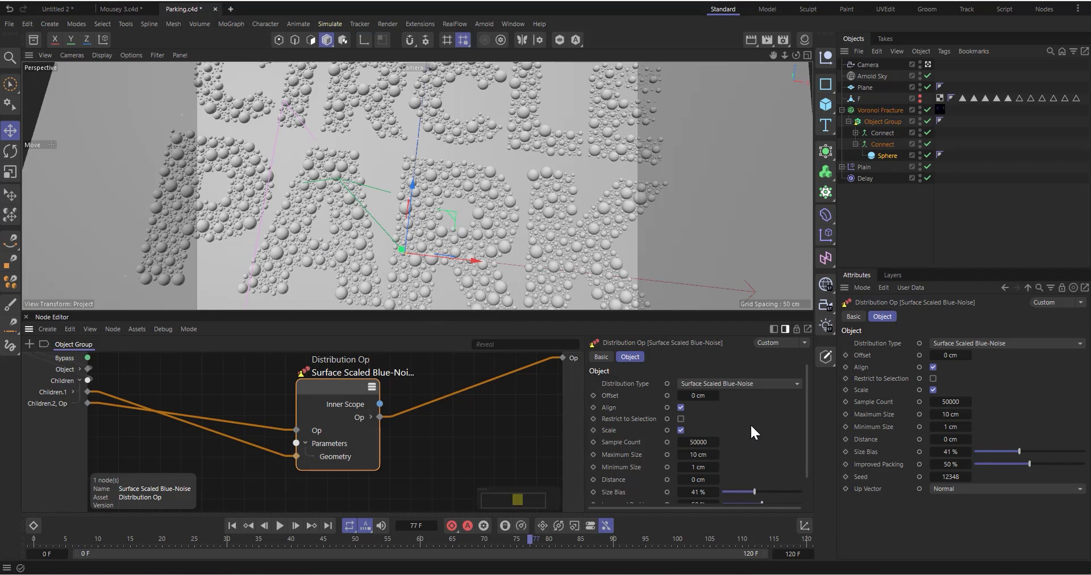
pyautogui.scroll(-2, 738, 427)
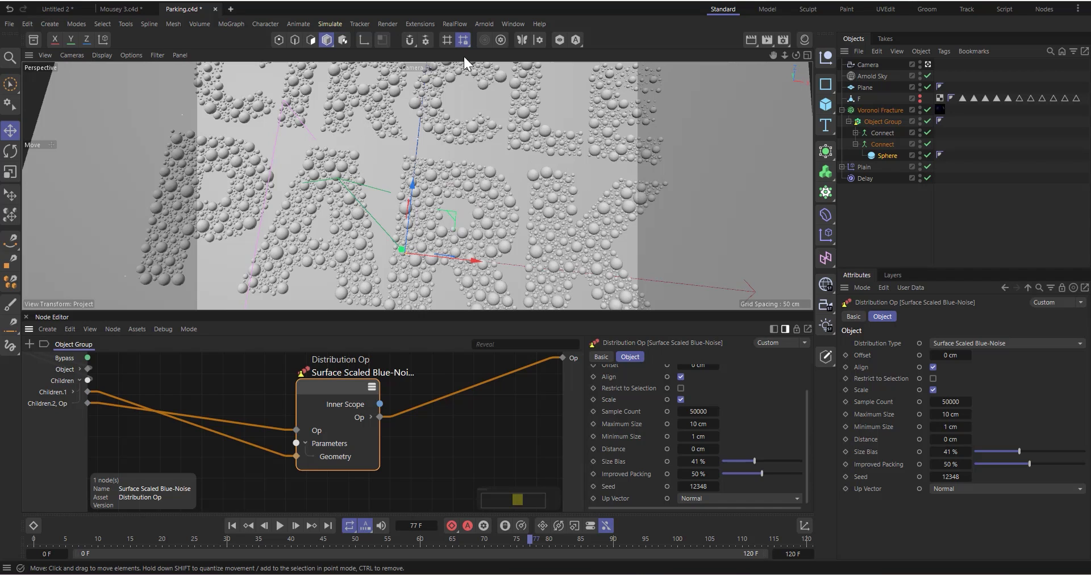
# Switch briefly to the Mousey 3 scene for comparison, and review the Parking scene's Voronoi Fracture and Plain effector
pyautogui.click(116, 7)
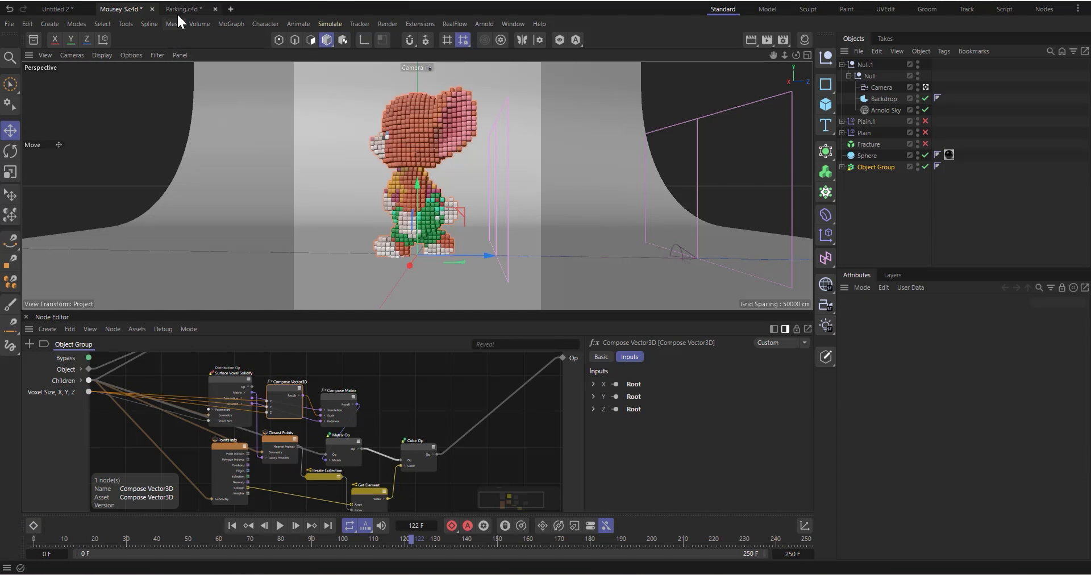
pyautogui.click(178, 9)
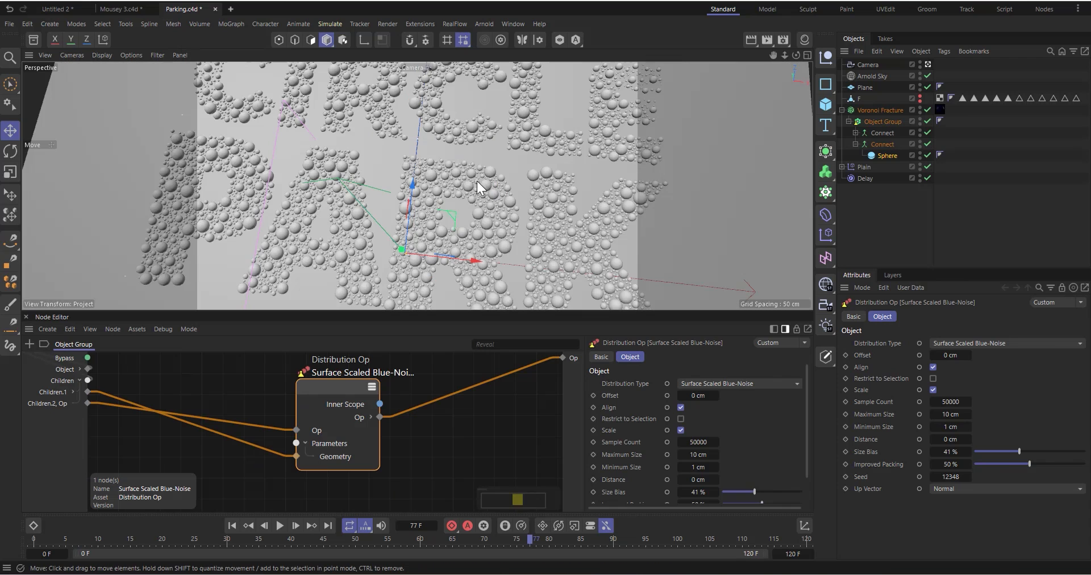
pyautogui.click(888, 110)
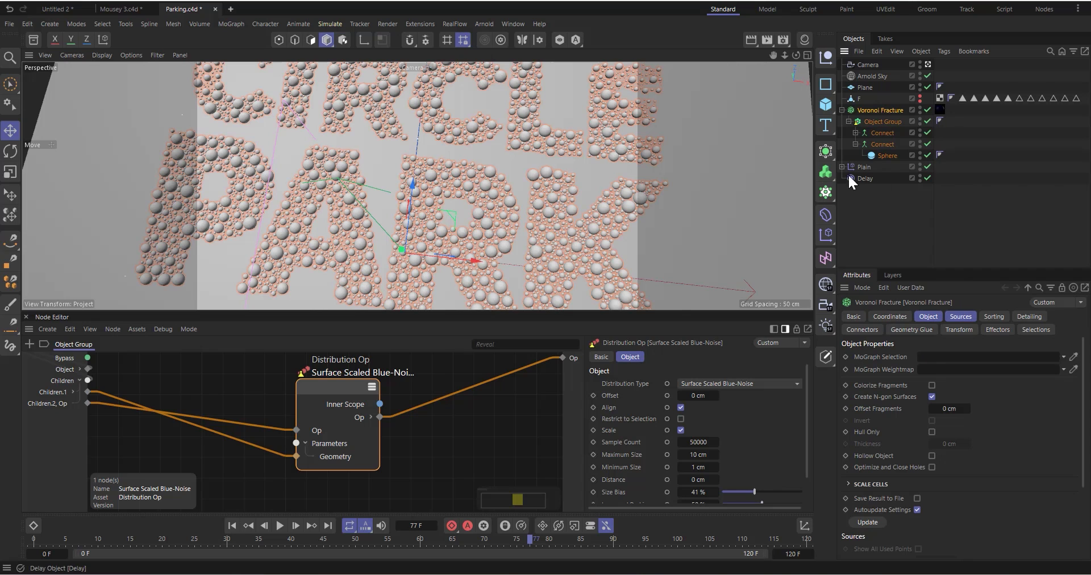
pyautogui.click(841, 167)
pyautogui.click(841, 165)
pyautogui.click(861, 166)
pyautogui.click(877, 110)
# Check the Object Group's instance mode, view the scattered spheres up close, and select the Voronoi Fracture with the group collapsed
pyautogui.click(868, 121)
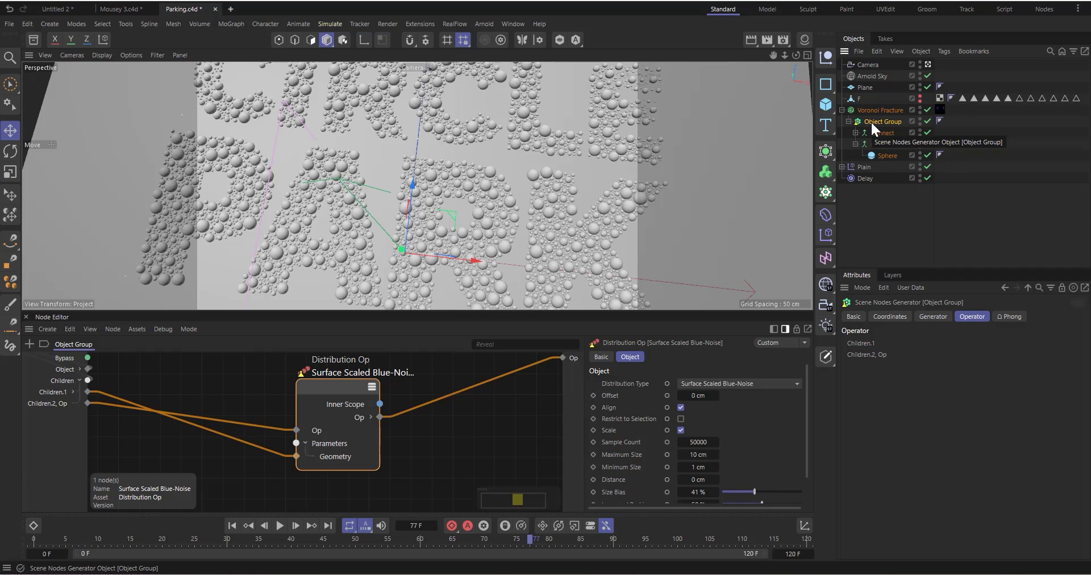
pyautogui.click(926, 317)
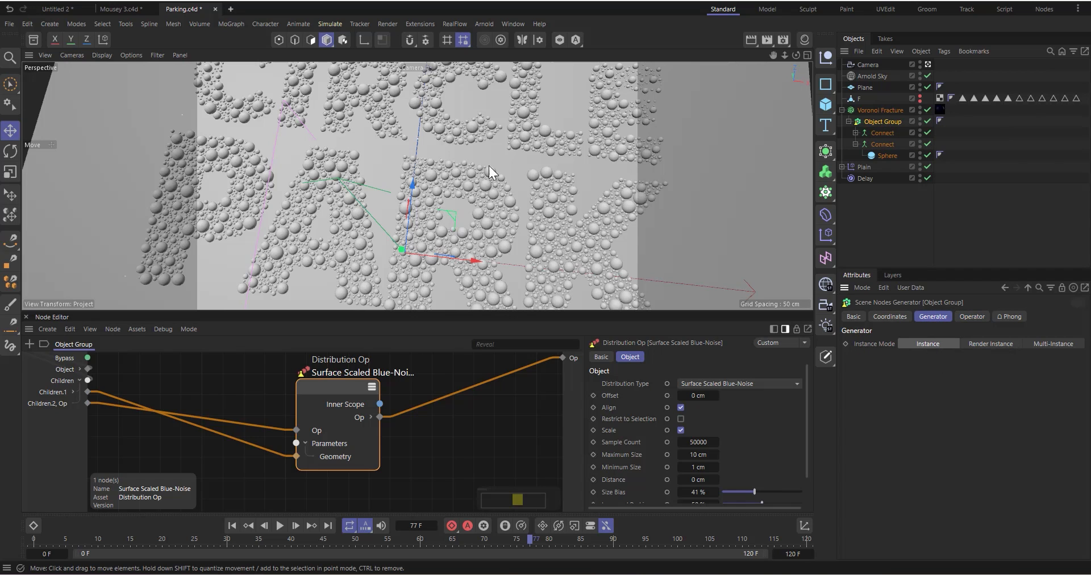
pyautogui.scroll(10, 299, 191)
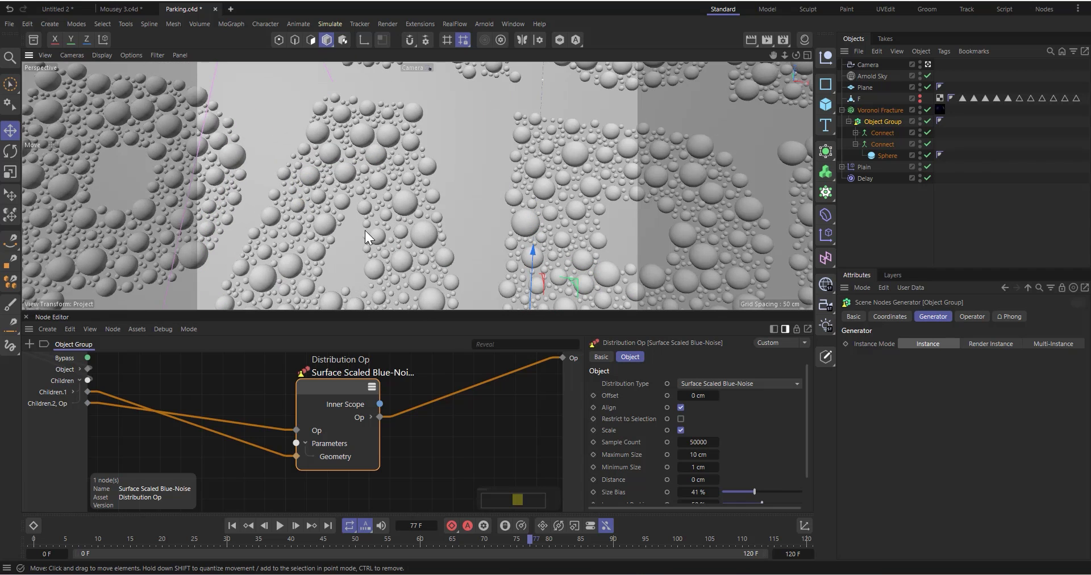
pyautogui.scroll(-5, 370, 210)
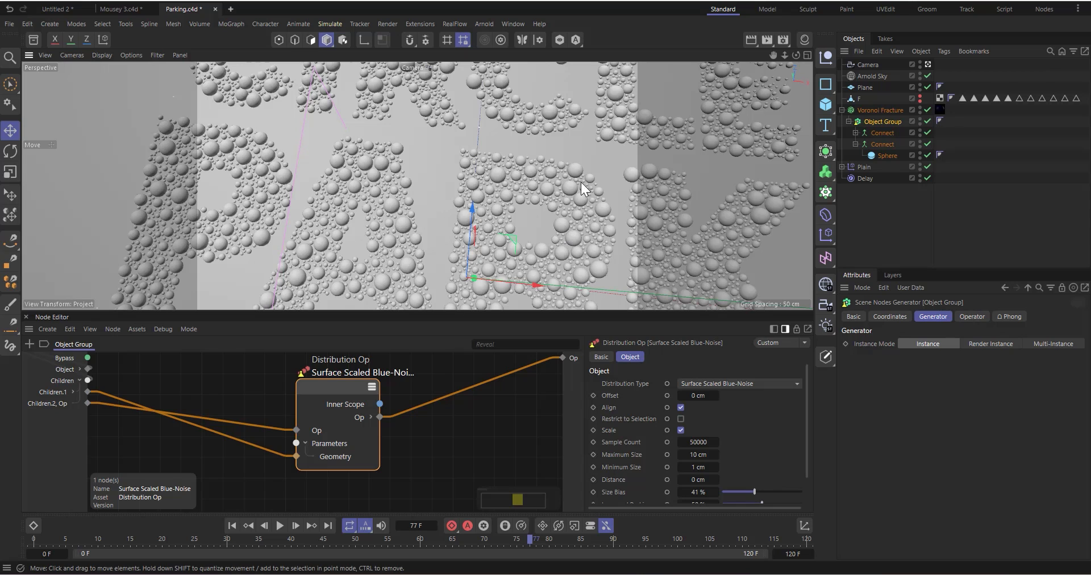
pyautogui.click(848, 121)
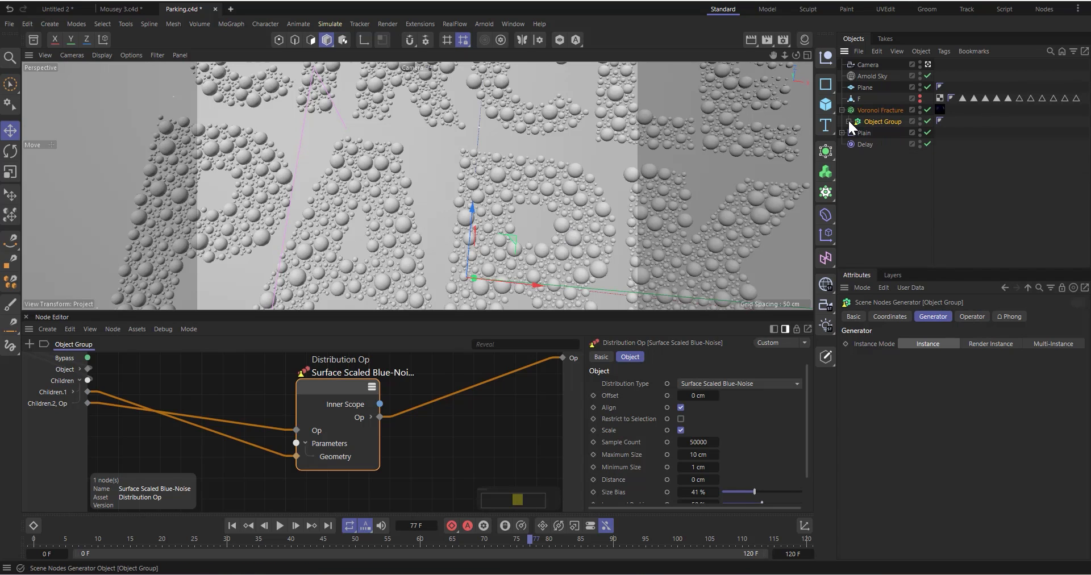
pyautogui.click(884, 108)
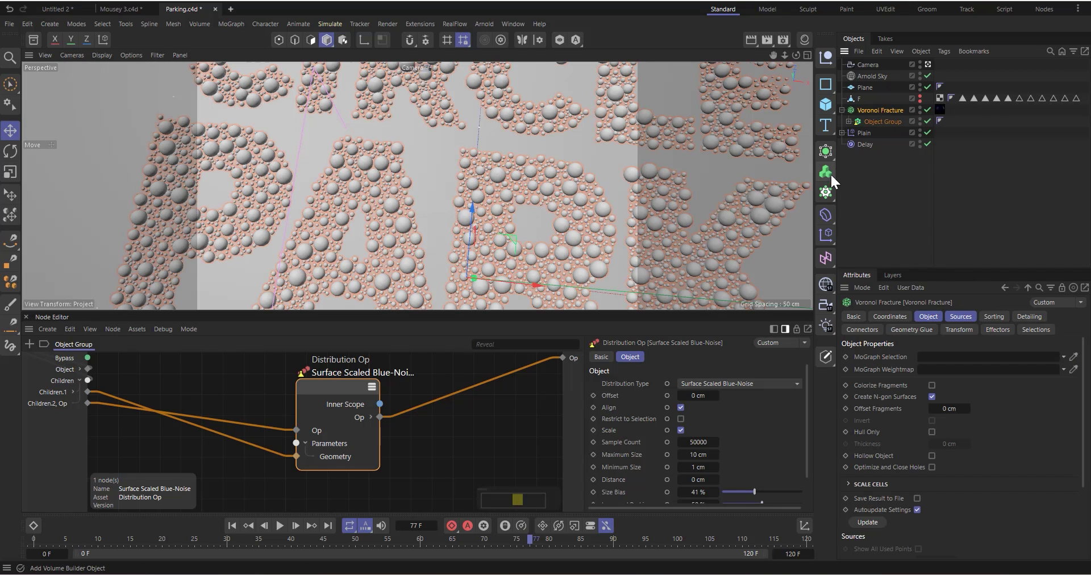
# Review the Object Group's instance mode and the Sources settings of the Voronoi Fracture
pyautogui.moveTo(825, 154); pyautogui.dragTo(1034, 142)
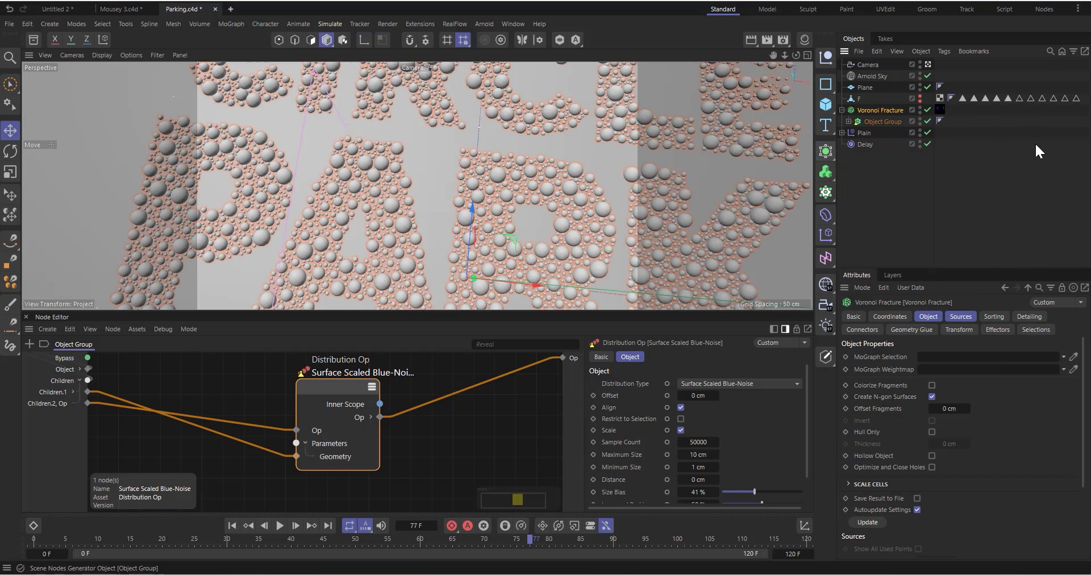
pyautogui.moveTo(826, 192); pyautogui.dragTo(989, 188)
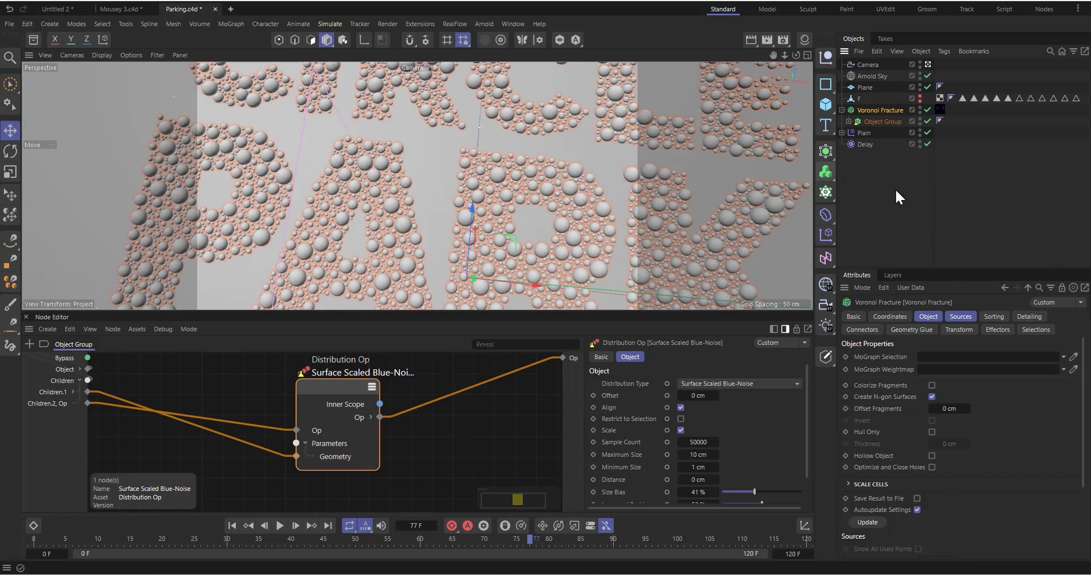
pyautogui.click(879, 117)
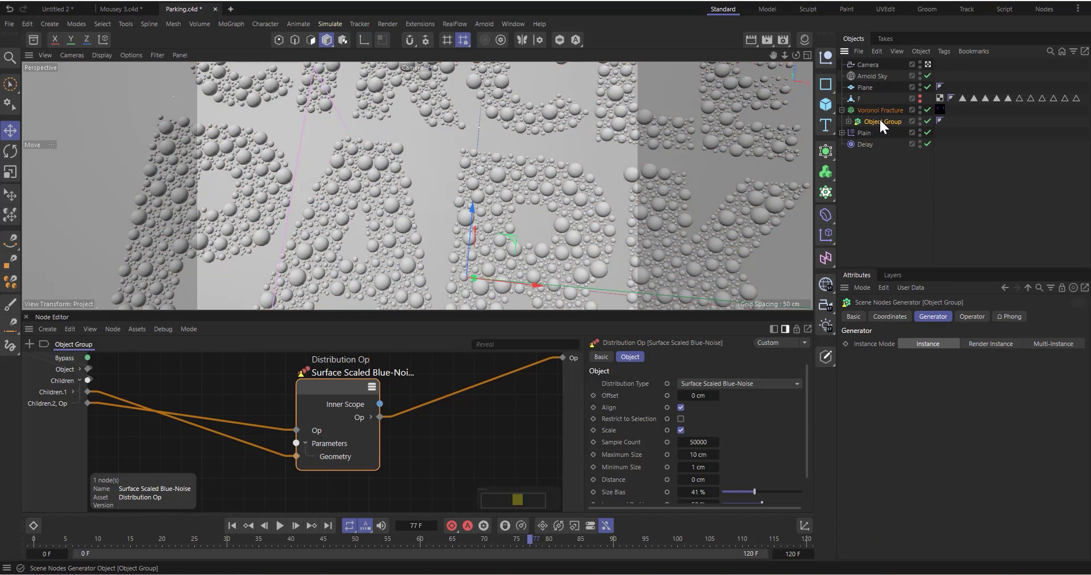
pyautogui.click(878, 110)
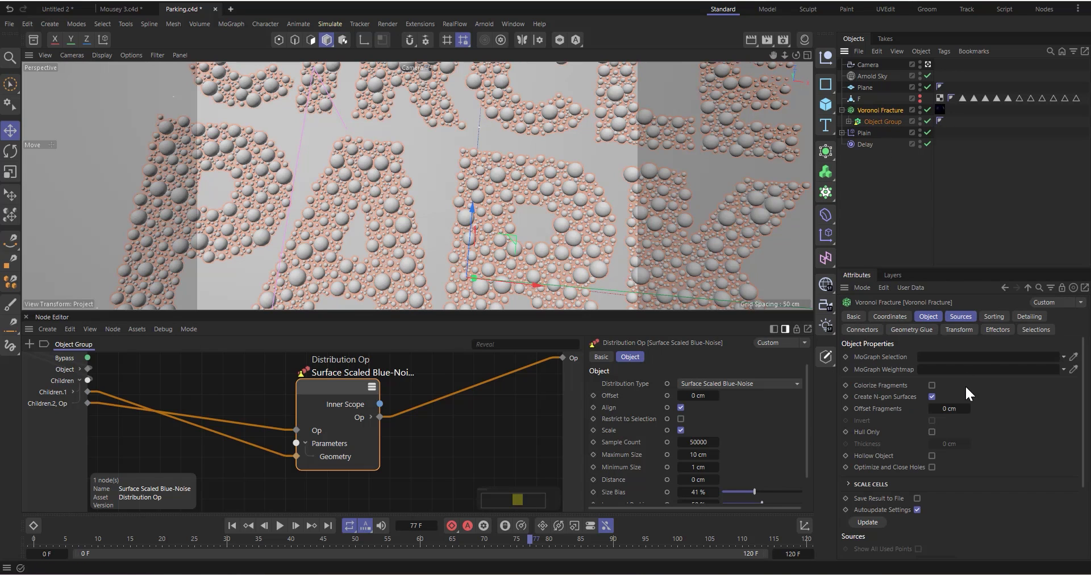
pyautogui.click(965, 317)
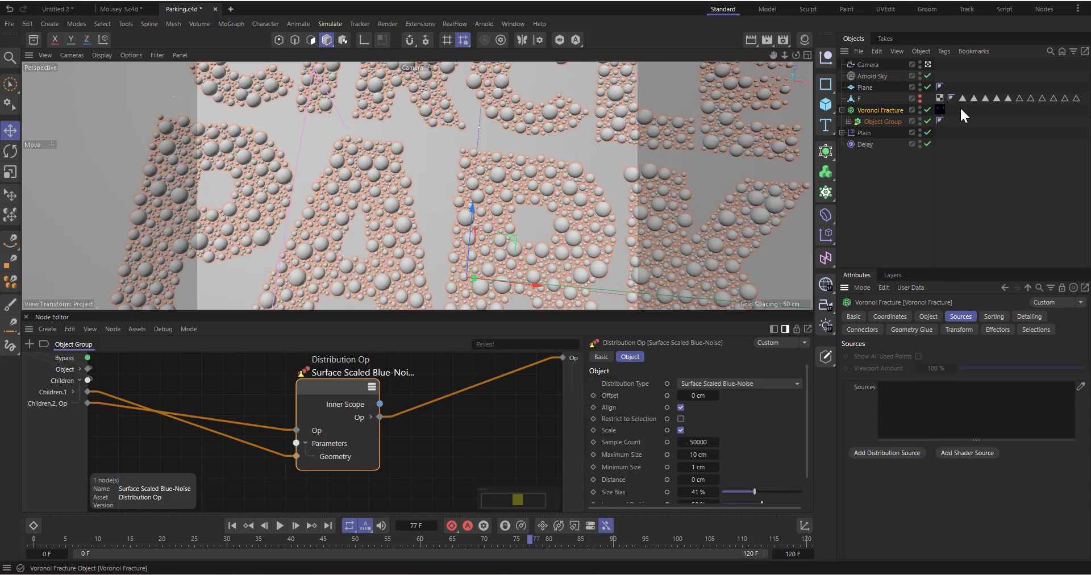
# Delete the black tag assigned to the Voronoi Fracture and compare the Object Group with the fracture object
pyautogui.click(940, 108)
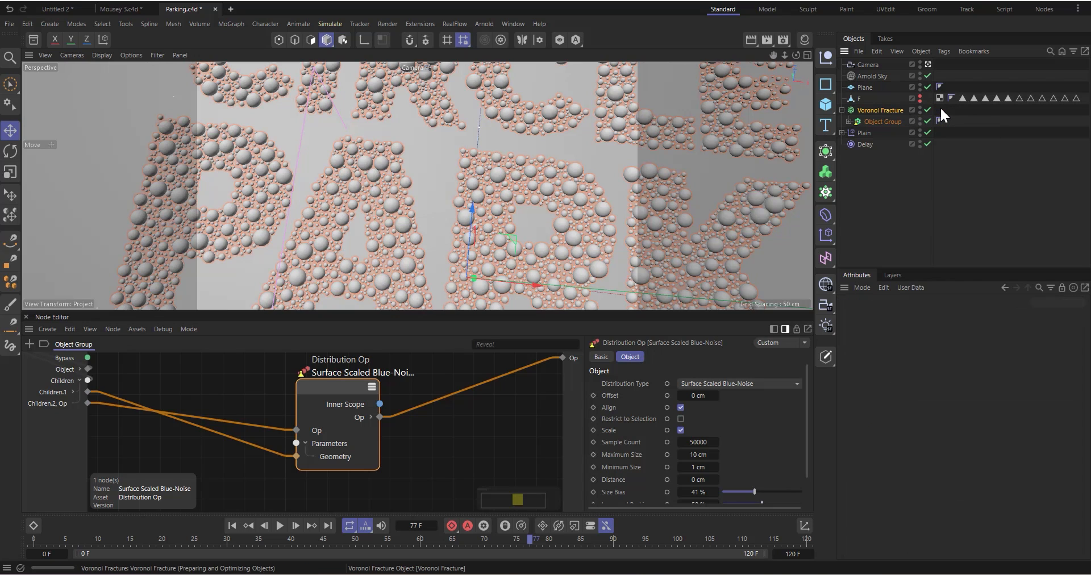
pyautogui.press('Delete')
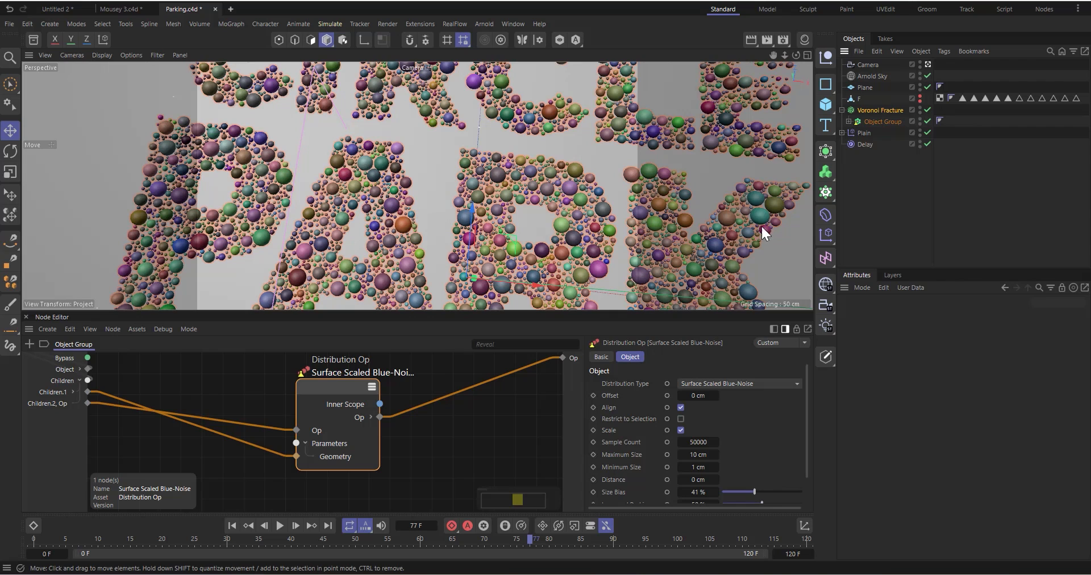
pyautogui.click(871, 122)
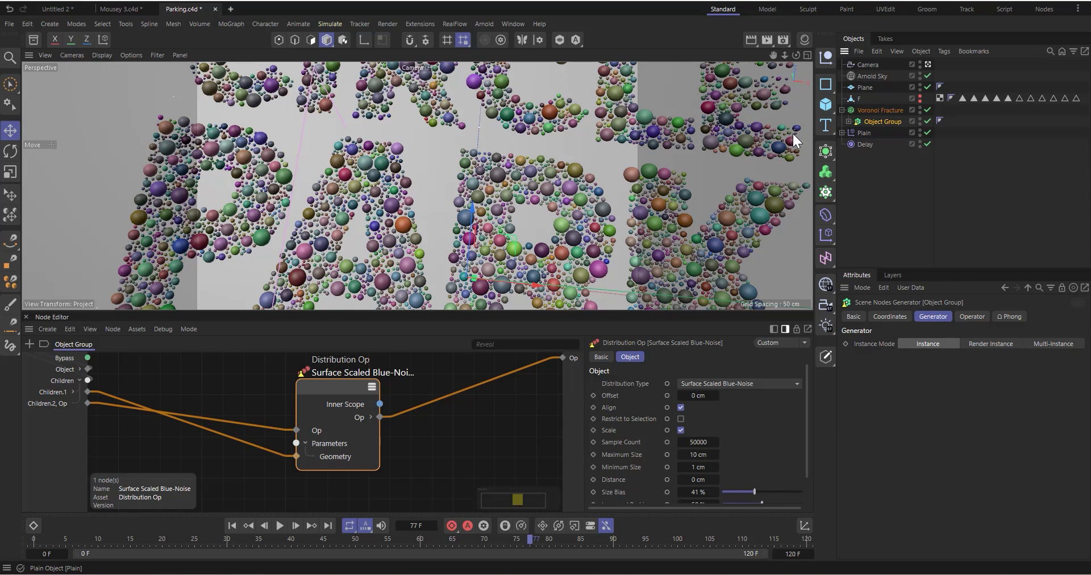
pyautogui.click(876, 111)
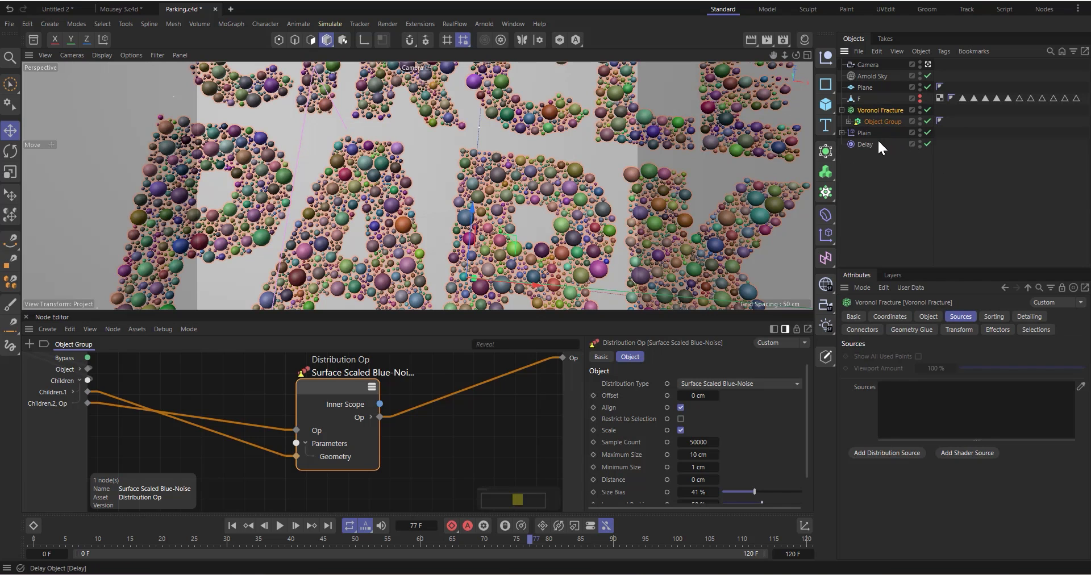
# Disable the Delay effector and scrub to frame 91 with the Plain effector's Spherical Field selected
pyautogui.click(841, 132)
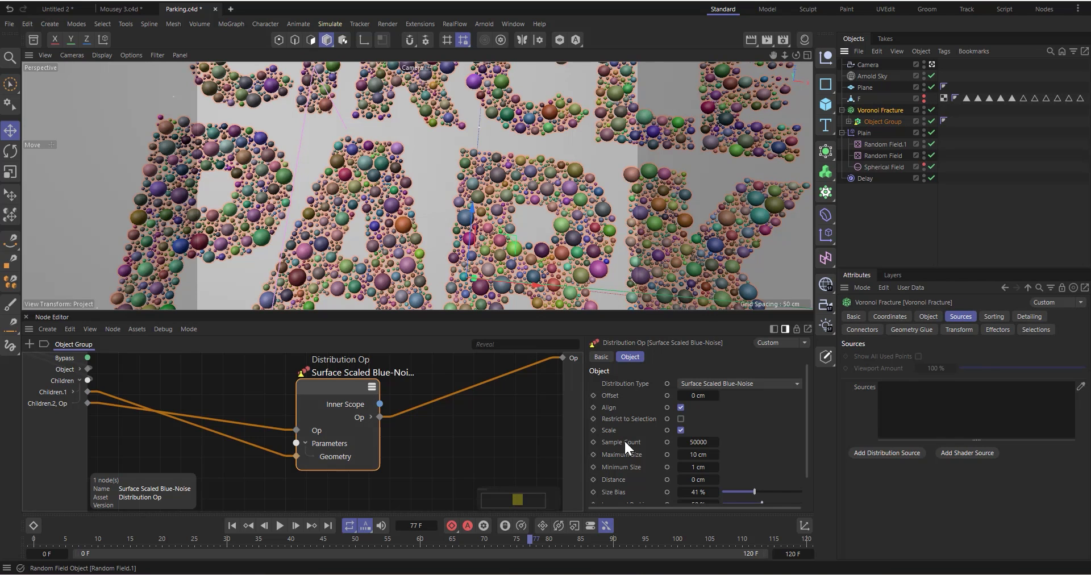
pyautogui.scroll(-2, 374, 215)
pyautogui.scroll(-3, 373, 211)
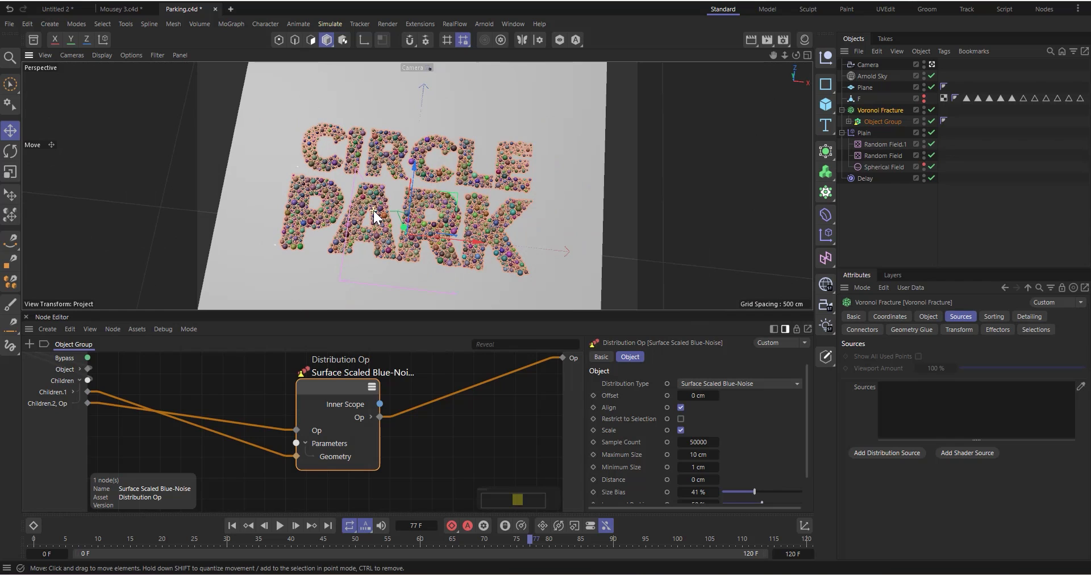
pyautogui.click(932, 177)
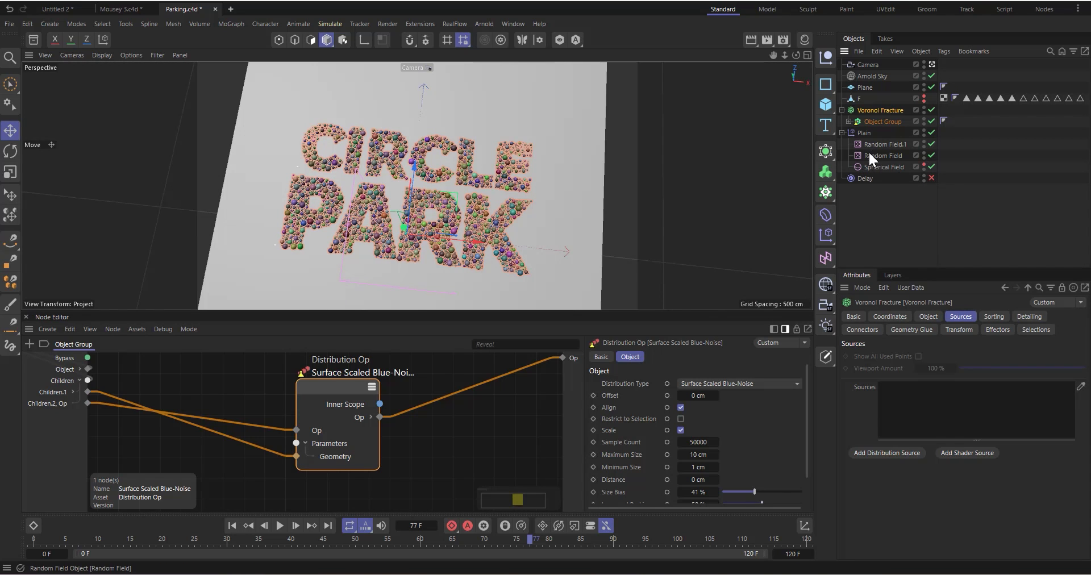
pyautogui.click(877, 166)
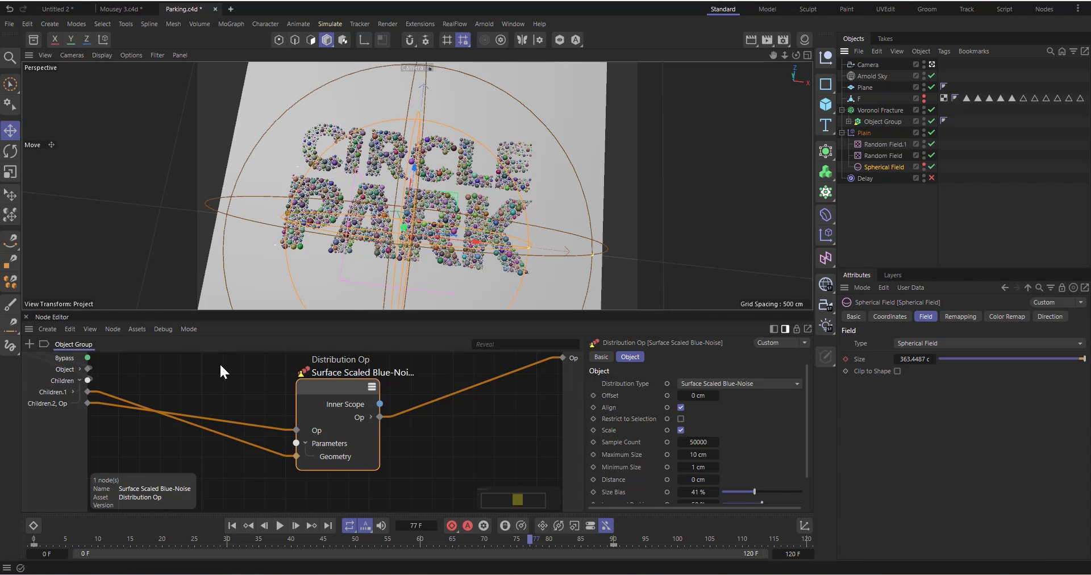
pyautogui.moveTo(526, 540); pyautogui.dragTo(615, 541)
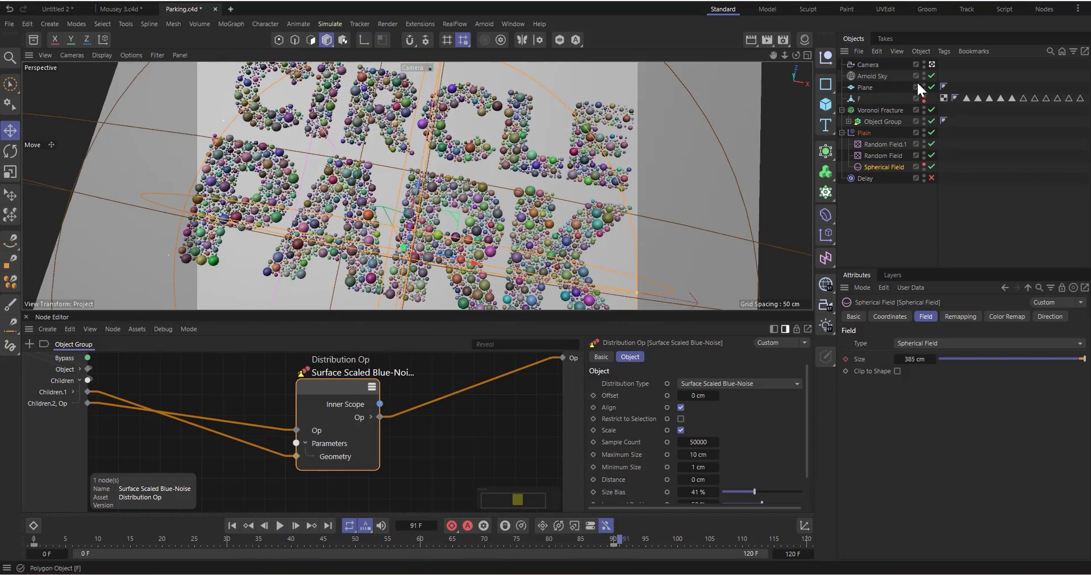
# Switch the viewport to the default camera, hide the Camera object and scrub to frame 93
pyautogui.click(932, 64)
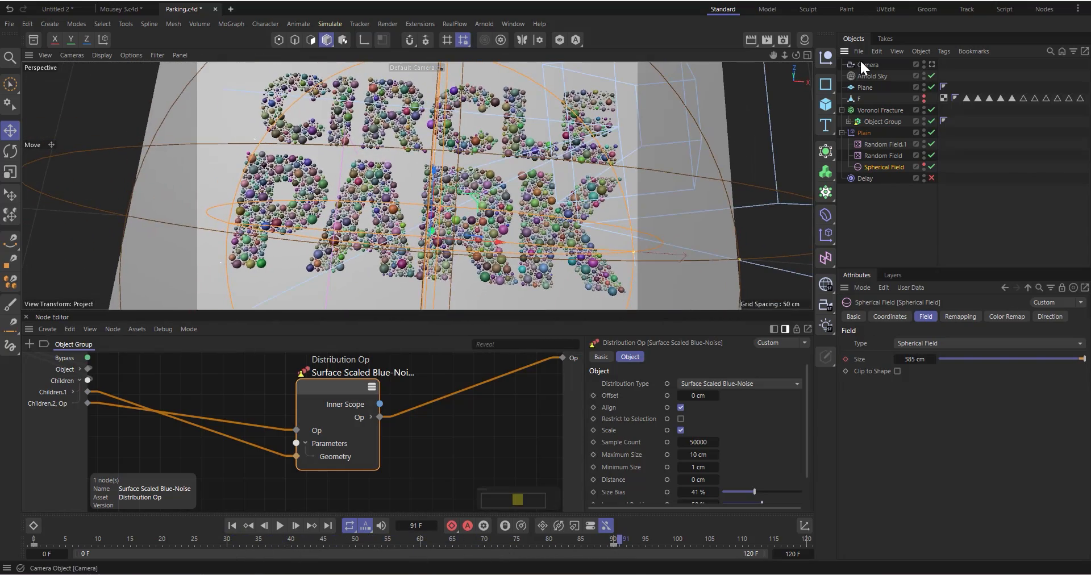
pyautogui.click(923, 61)
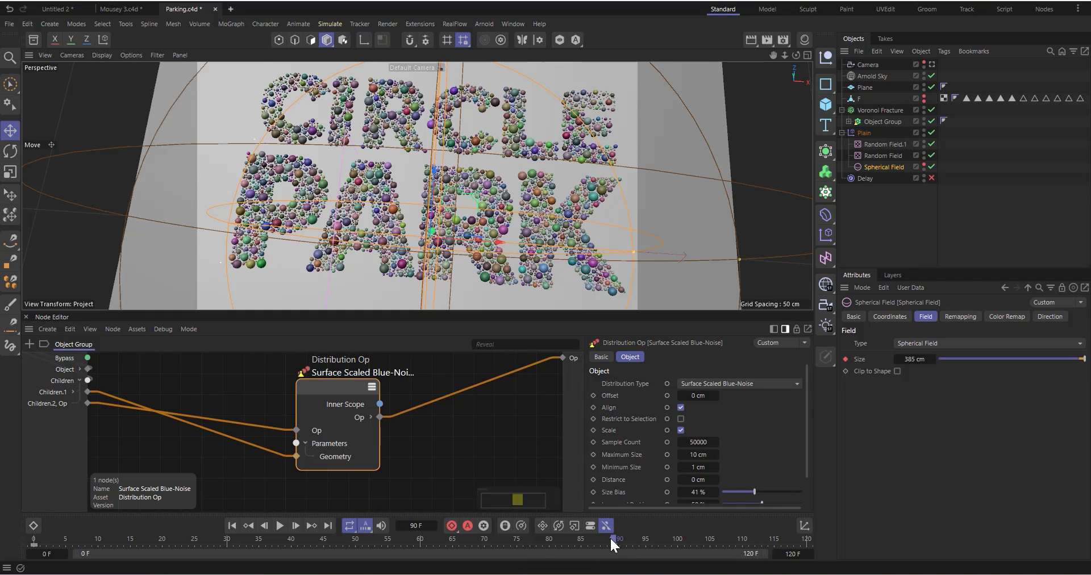
pyautogui.moveTo(613, 540)
pyautogui.mouseDown()
pyautogui.moveTo(59, 543)
pyautogui.moveTo(425, 544)
pyautogui.moveTo(670, 528)
pyautogui.moveTo(46, 550)
pyautogui.moveTo(633, 540)
pyautogui.mouseUp()
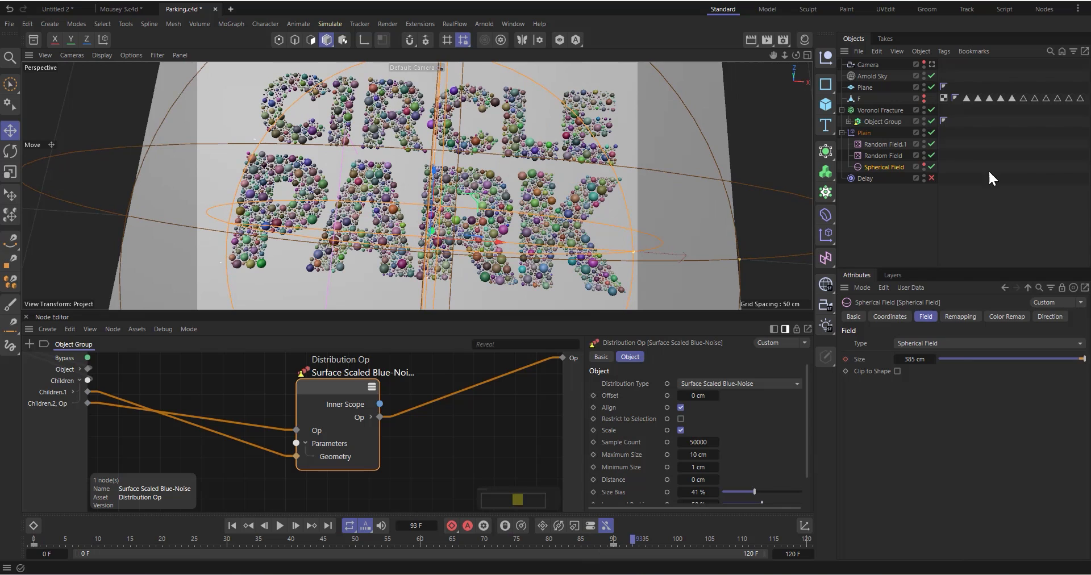
# Go back to frame 79, collapse the Plain effector's fields and view the whole CIRCLE PARK lettering with the Object Group selected
pyautogui.click(877, 121)
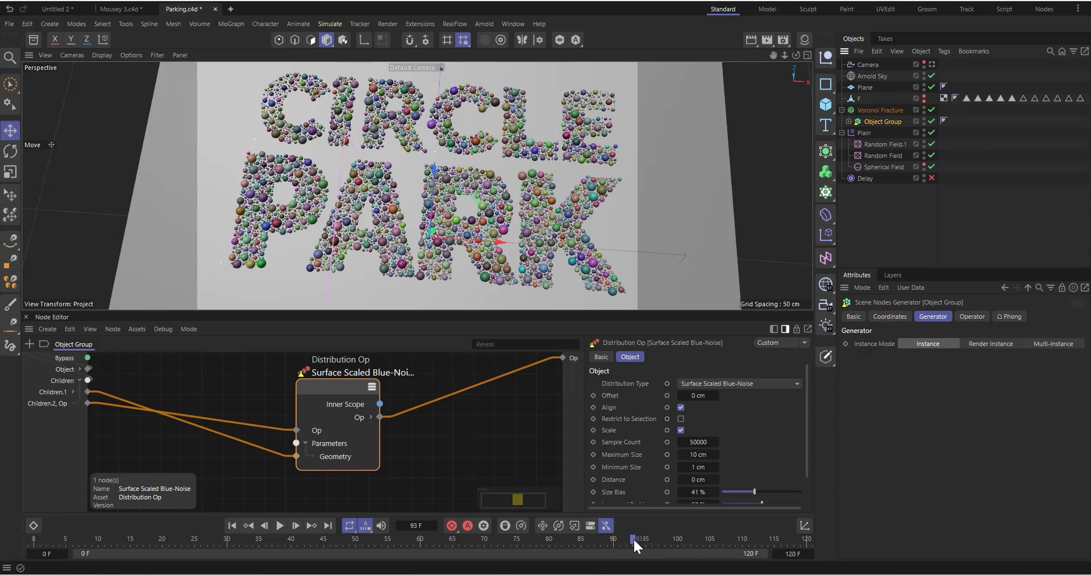
pyautogui.moveTo(633, 538); pyautogui.dragTo(589, 528)
pyautogui.moveTo(555, 540)
pyautogui.mouseDown()
pyautogui.moveTo(3, 534)
pyautogui.moveTo(425, 516)
pyautogui.moveTo(148, 542)
pyautogui.moveTo(542, 542)
pyautogui.mouseUp()
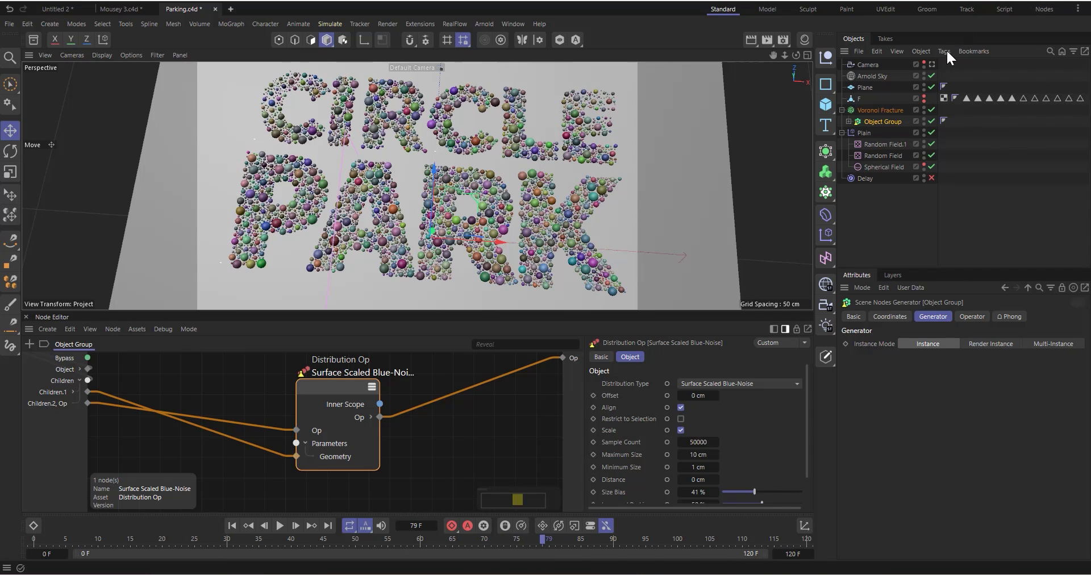
pyautogui.click(843, 132)
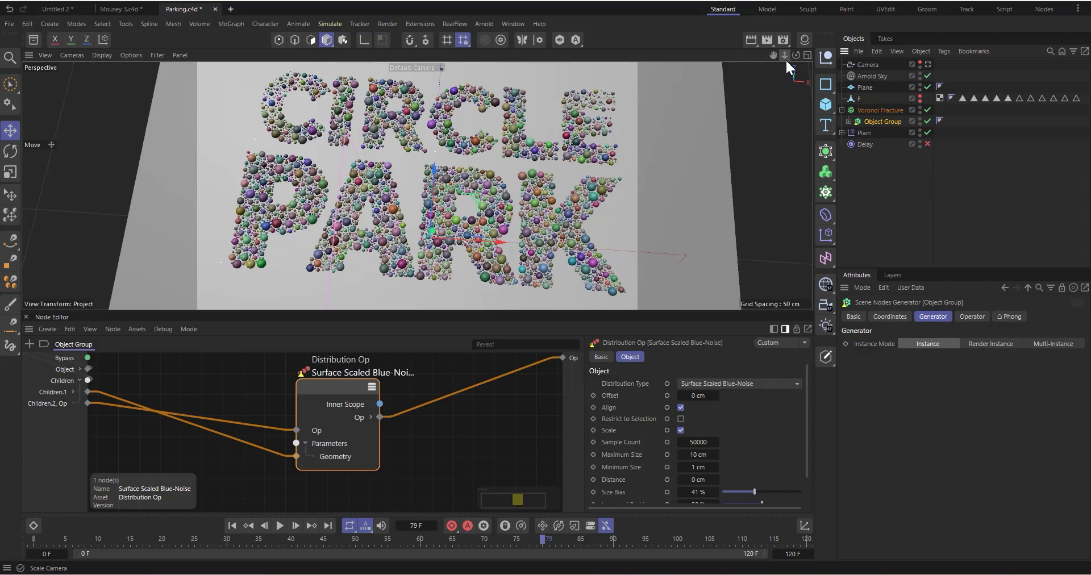
pyautogui.moveTo(796, 59); pyautogui.dragTo(787, 74)
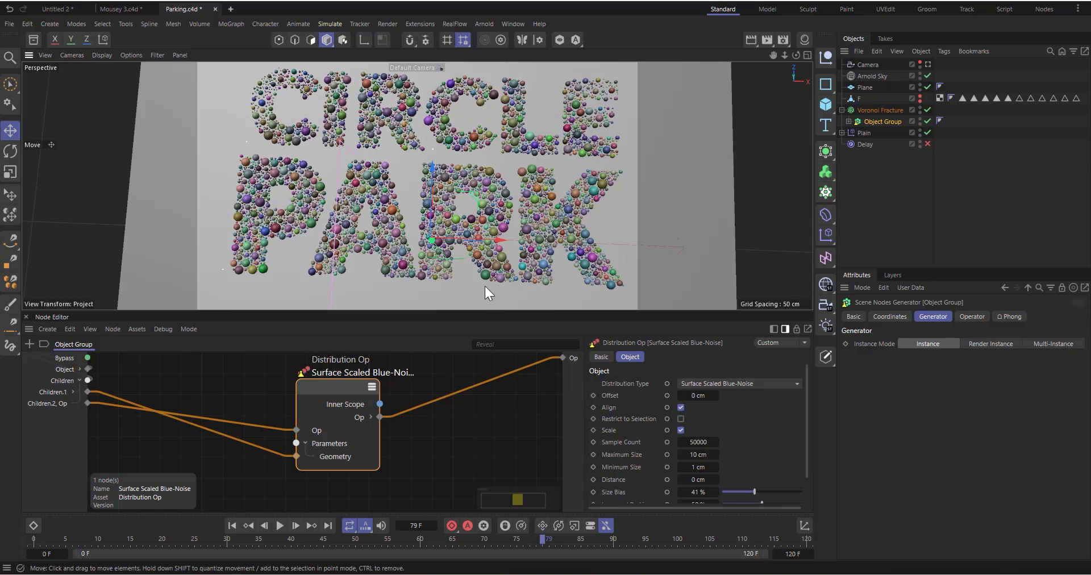
pyautogui.moveTo(774, 55)
pyautogui.mouseDown()
pyautogui.moveTo(762, 79)
pyautogui.moveTo(773, 65)
pyautogui.mouseUp()
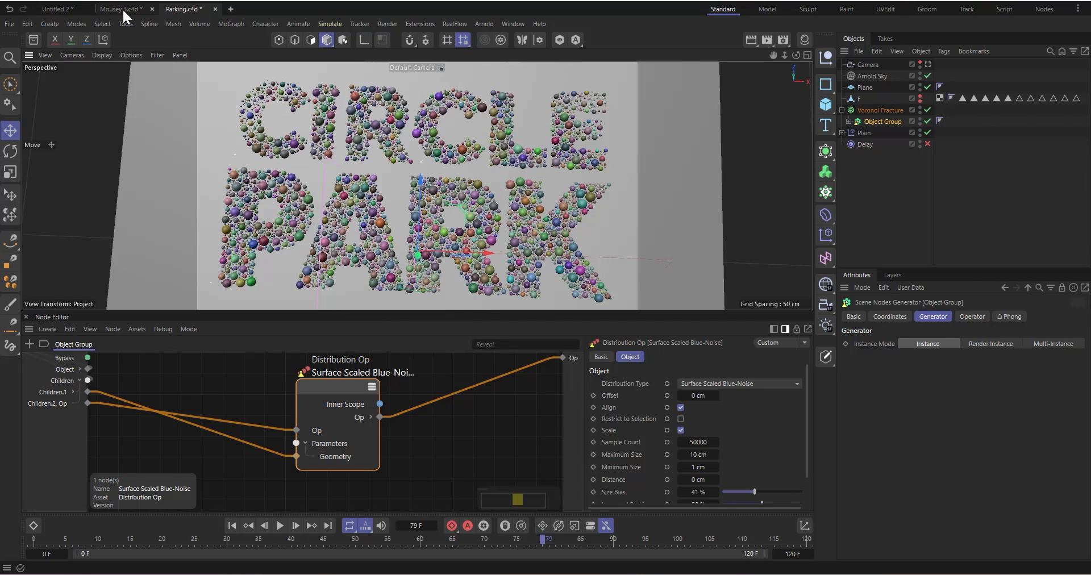
# Switch to the Untitled 2 scene with the voxel mouse character, leaving the Dope Sheet closed
pyautogui.click(55, 9)
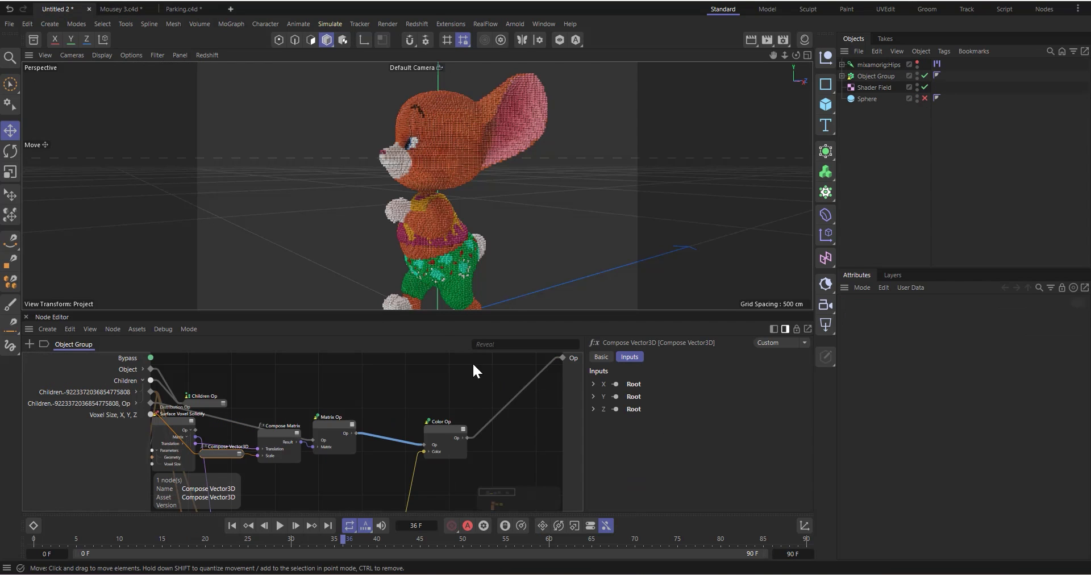
pyautogui.click(33, 525)
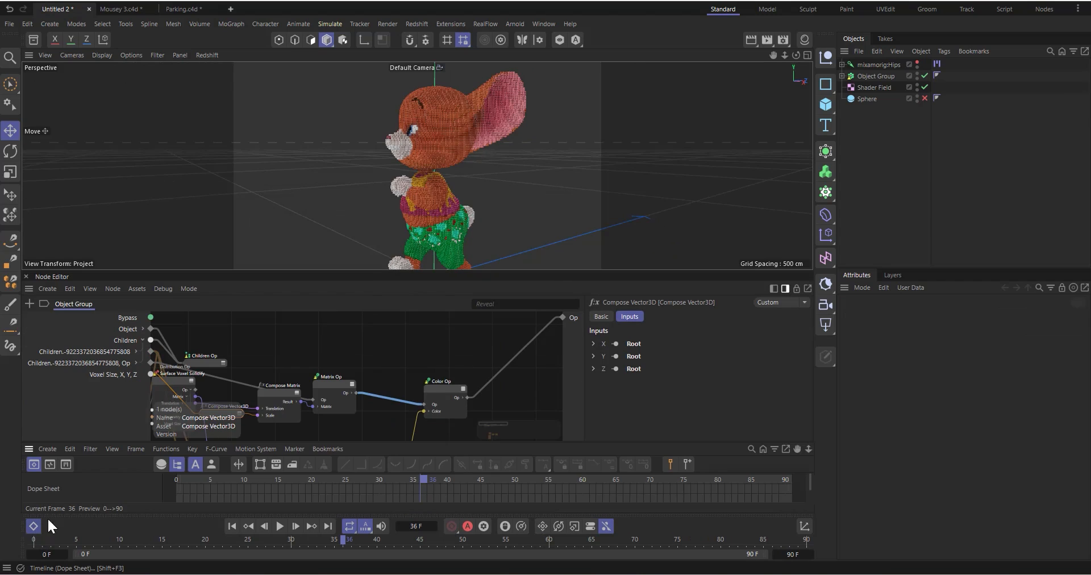
pyautogui.click(33, 526)
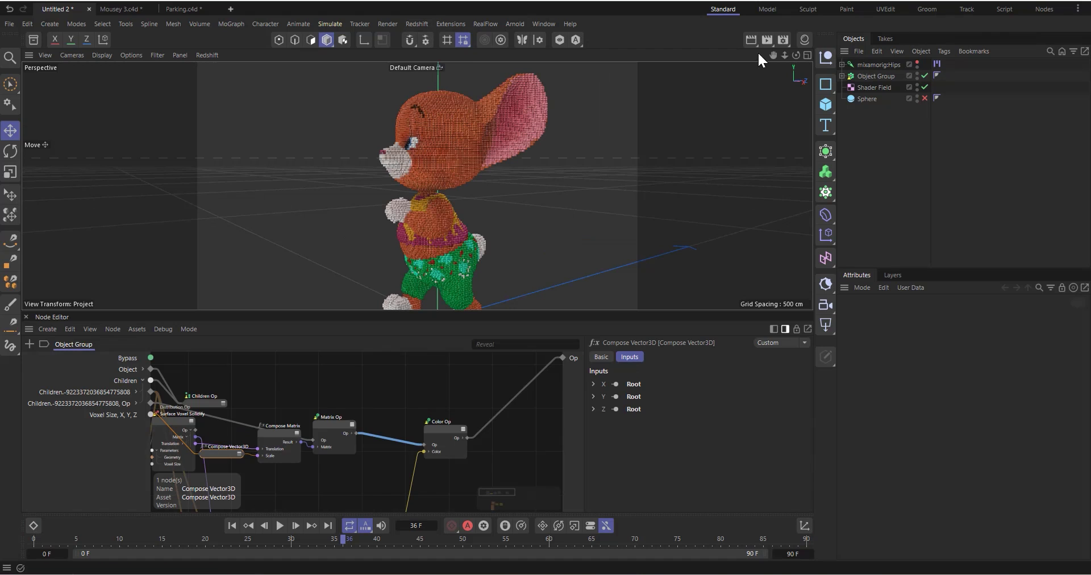
# Create a new default Redshift material in the Material Manager and assign it to the Object Group
pyautogui.click(803, 39)
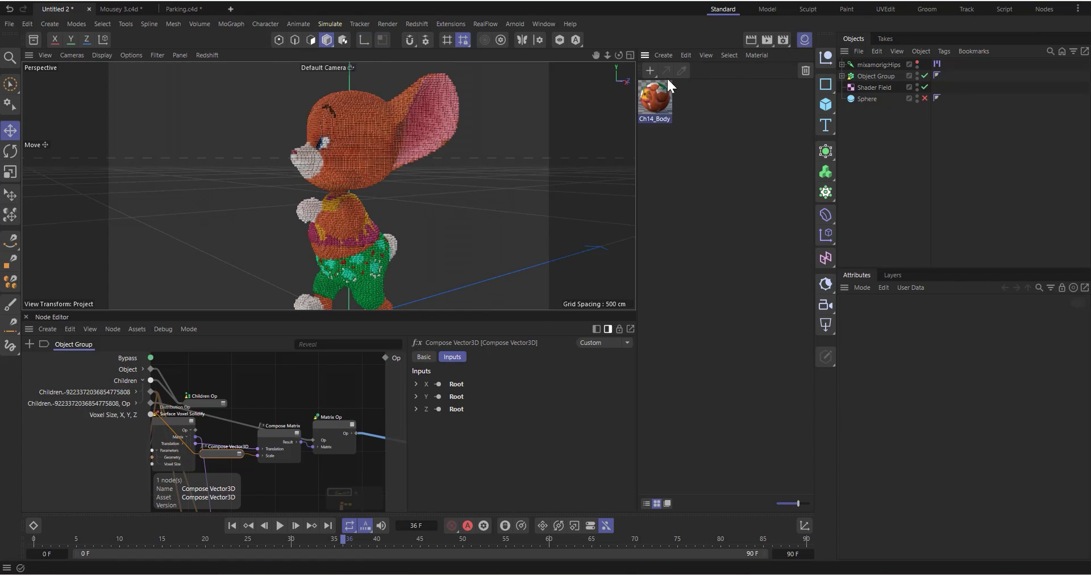
pyautogui.click(662, 53)
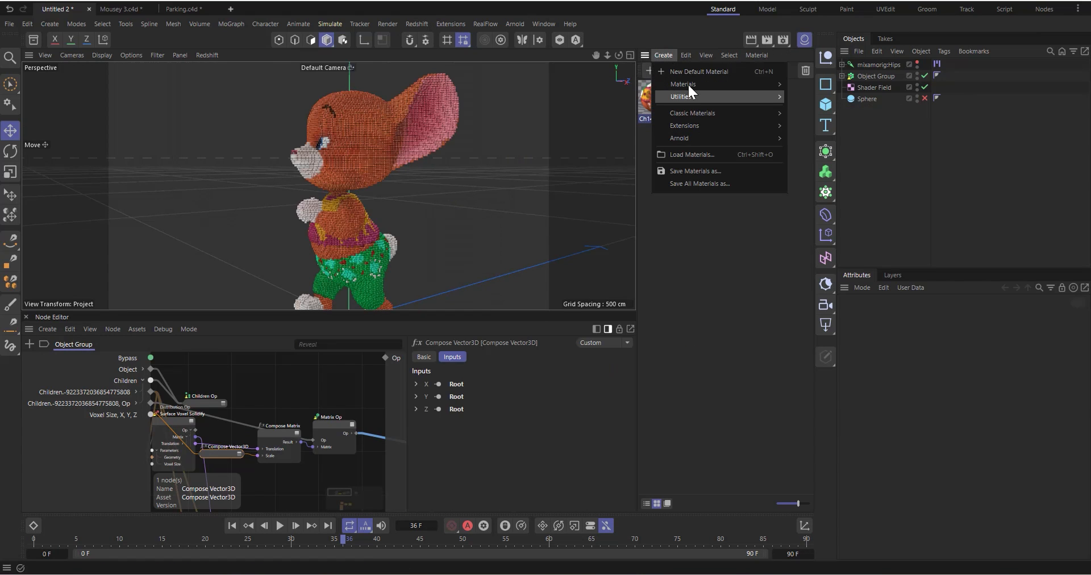
pyautogui.moveTo(711, 126)
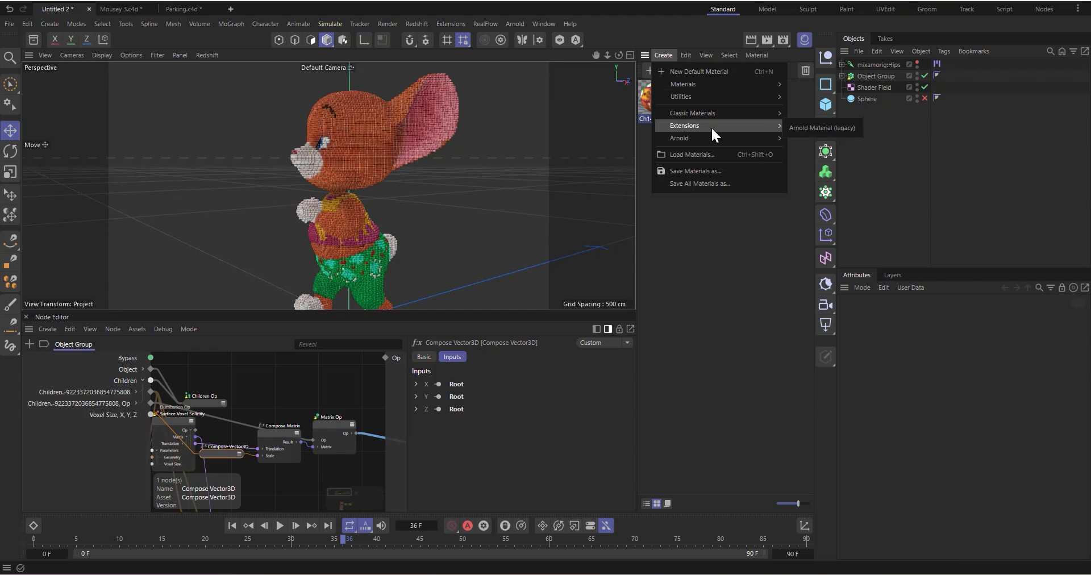
pyautogui.click(710, 289)
pyautogui.click(648, 73)
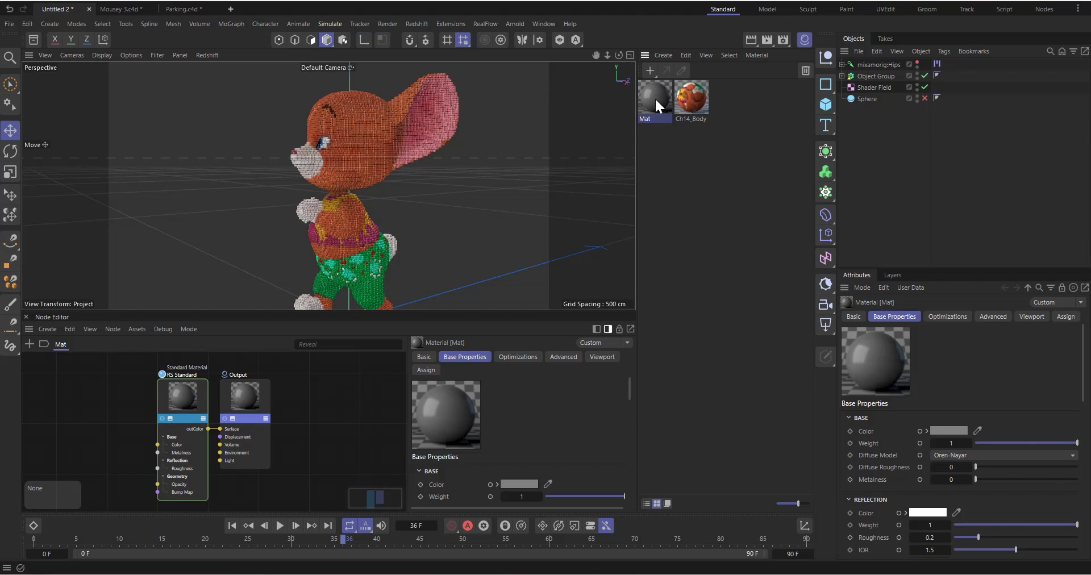
pyautogui.moveTo(900, 111); pyautogui.dragTo(890, 78)
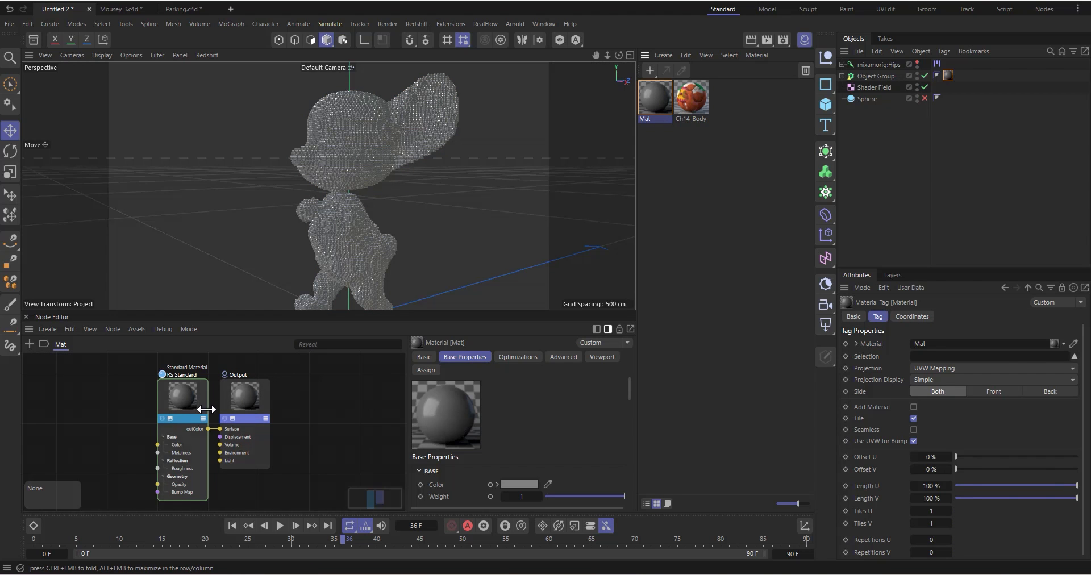
# Make room beside the RS Standard and Output nodes, search for "user" and add a Color User Data node to the material
pyautogui.moveTo(332, 434); pyautogui.dragTo(223, 404)
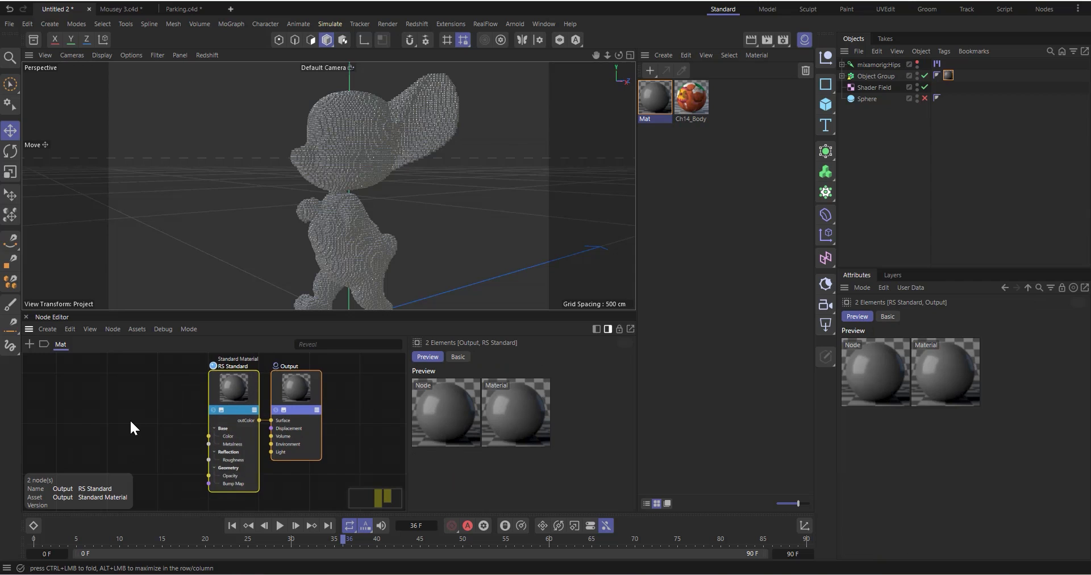
pyautogui.scroll(2, 129, 418)
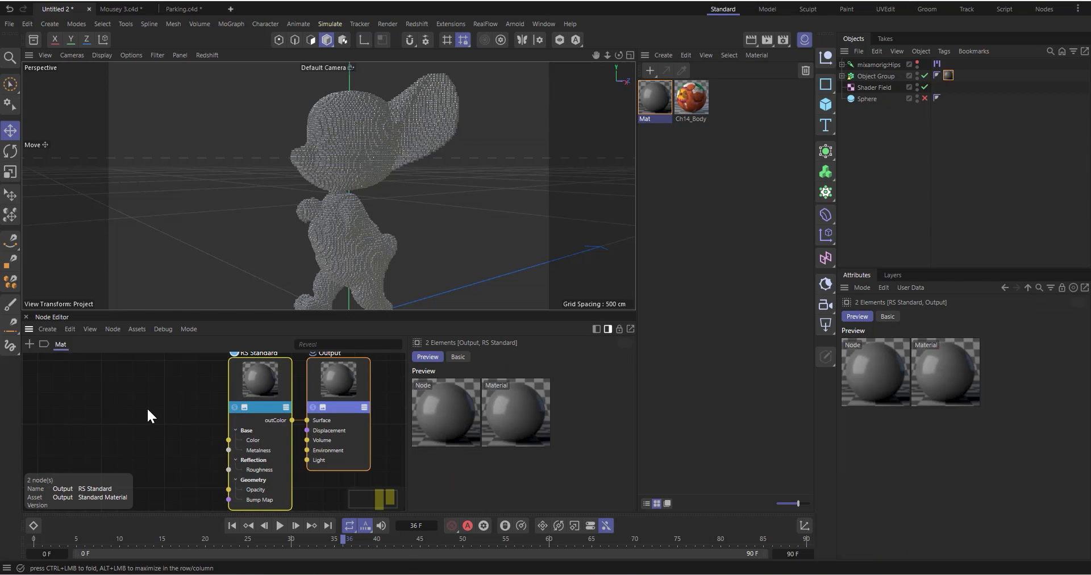
pyautogui.doubleClick(147, 409)
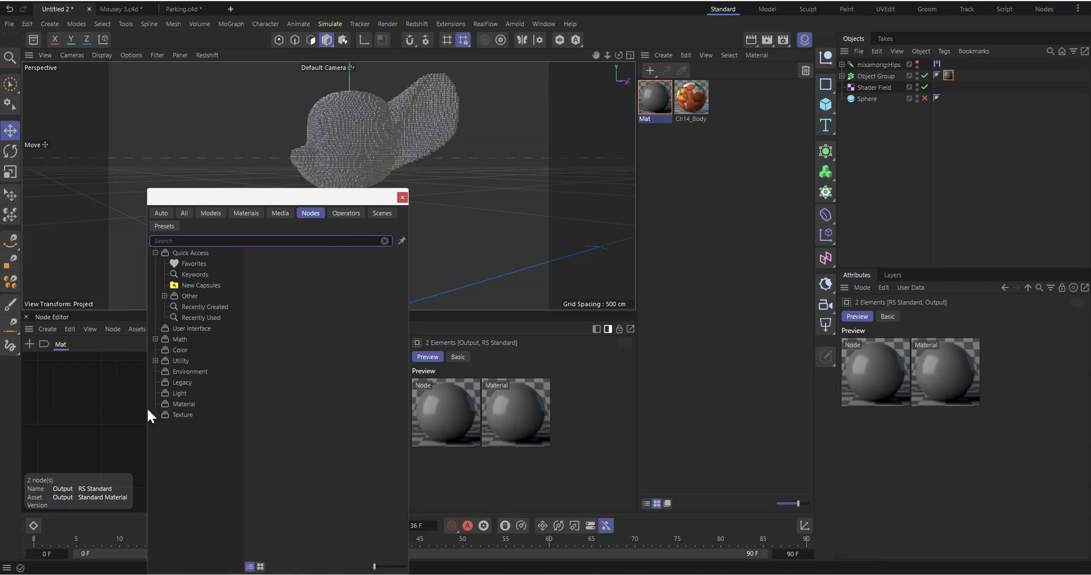
pyautogui.write('user')
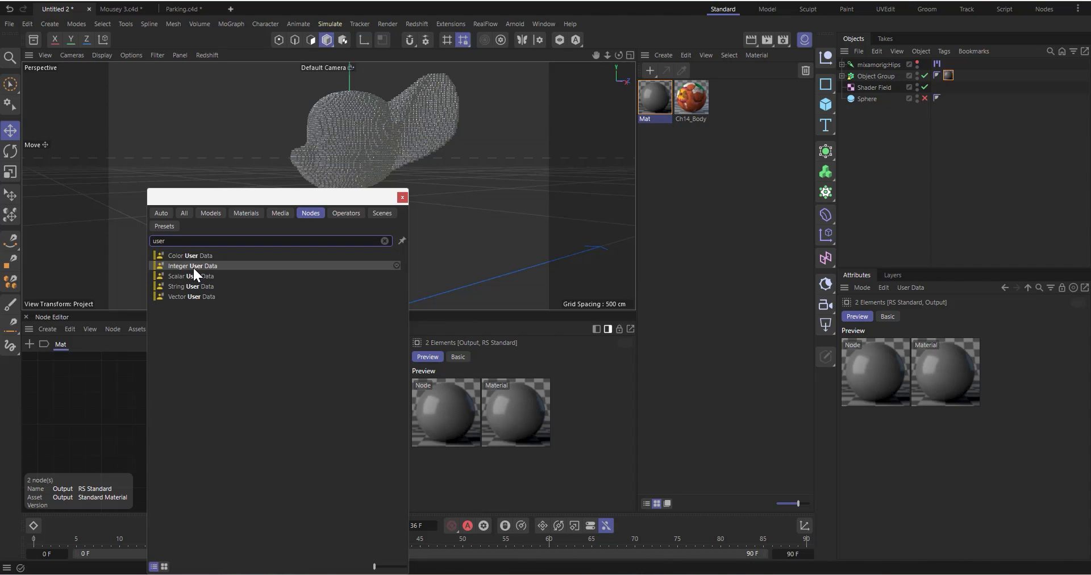
pyautogui.moveTo(195, 253); pyautogui.dragTo(151, 395)
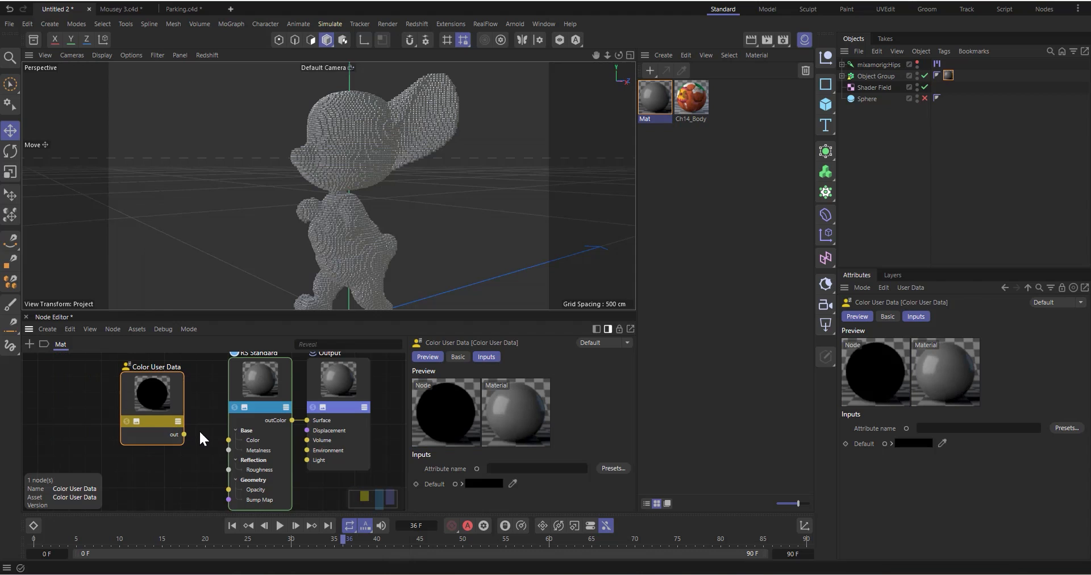
# Connect the Color User Data output to the RS Standard Color input and set its attribute name to the RSObjectColor object preset
pyautogui.moveTo(184, 434); pyautogui.dragTo(229, 441)
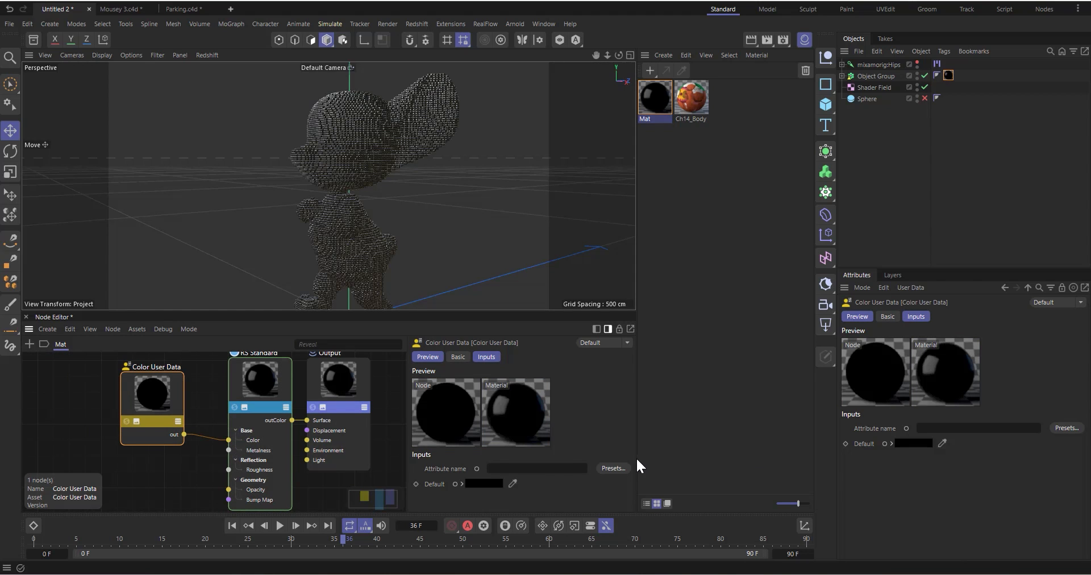
pyautogui.click(623, 468)
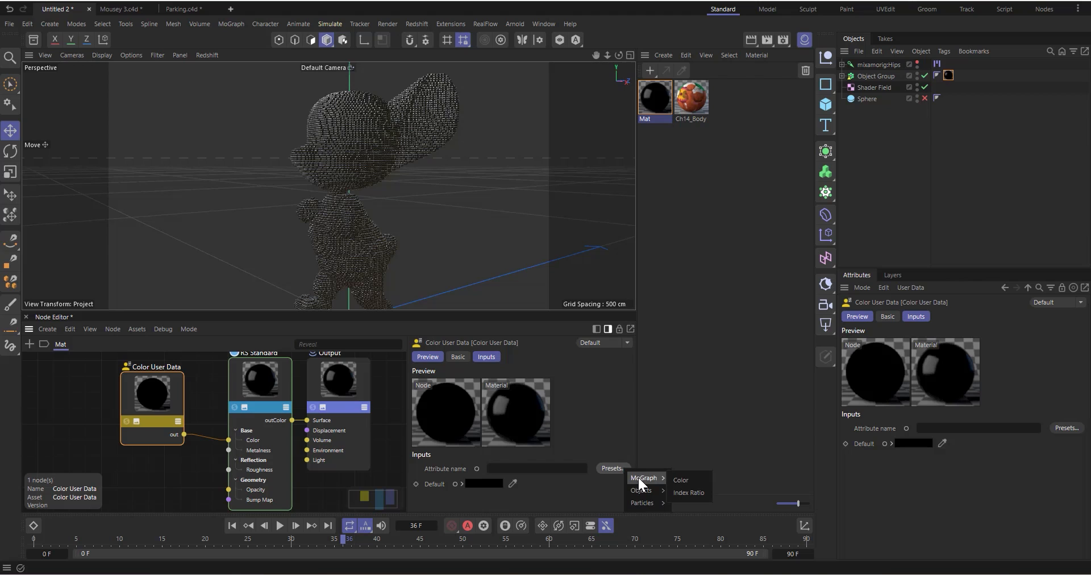
pyautogui.moveTo(641, 491)
pyautogui.click(703, 493)
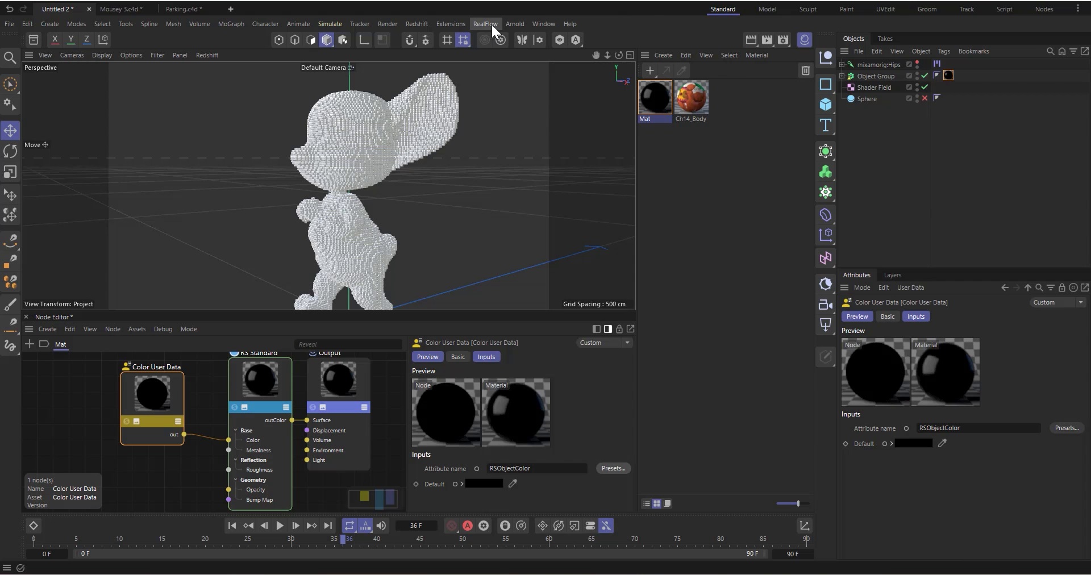
# Open the Redshift RenderView, start the interactive render and place its window clear of the viewport
pyautogui.click(416, 24)
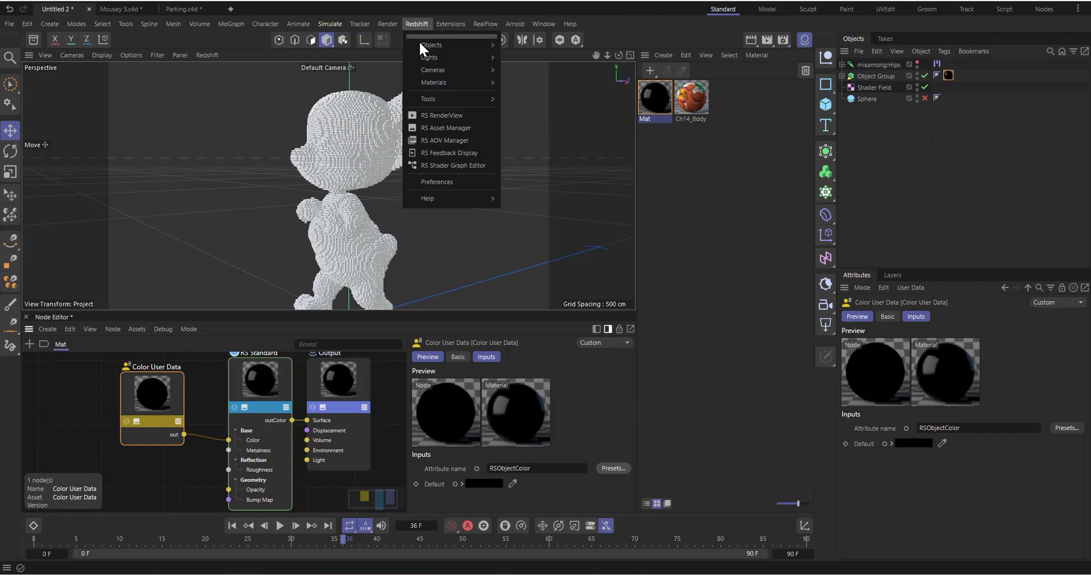
pyautogui.click(437, 116)
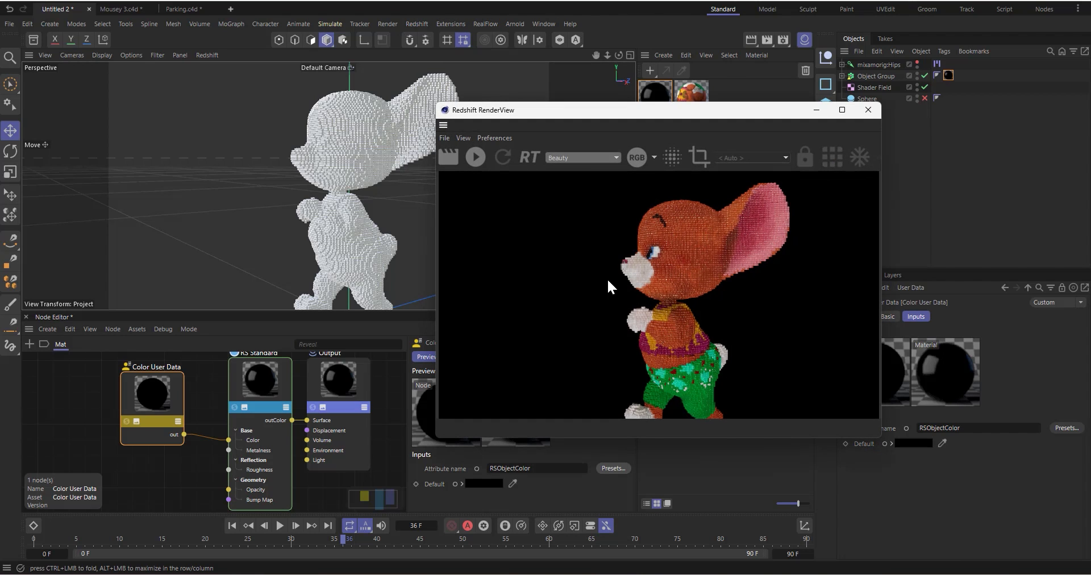
pyautogui.click(481, 159)
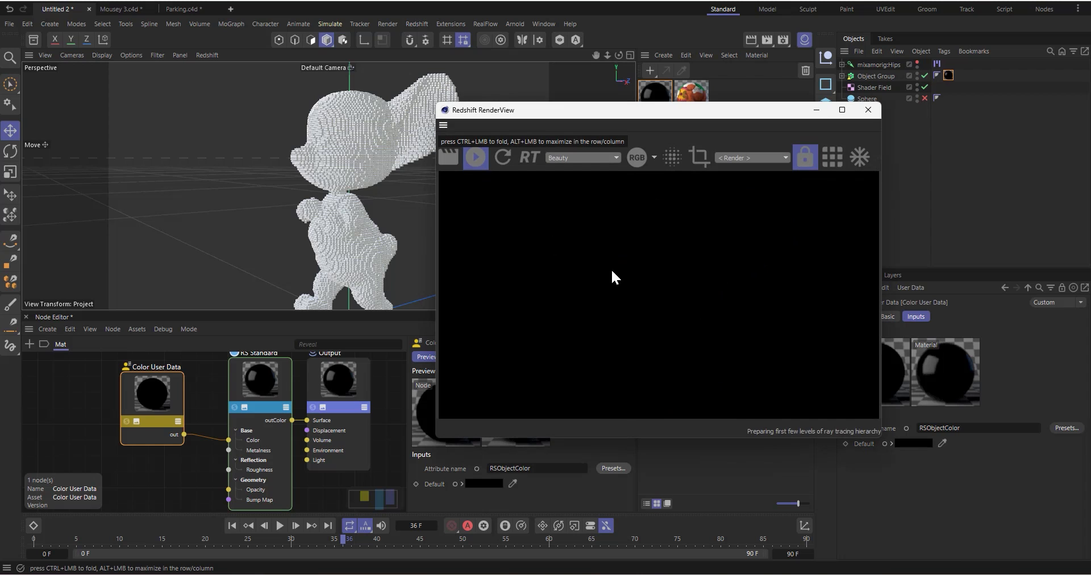
pyautogui.moveTo(633, 114); pyautogui.dragTo(701, 155)
# Inspect the rendered voxel colors on the mouse's head and ear up close and from several angles, and close the RenderView
pyautogui.moveTo(618, 55); pyautogui.dragTo(604, 60)
pyautogui.scroll(5, 359, 108)
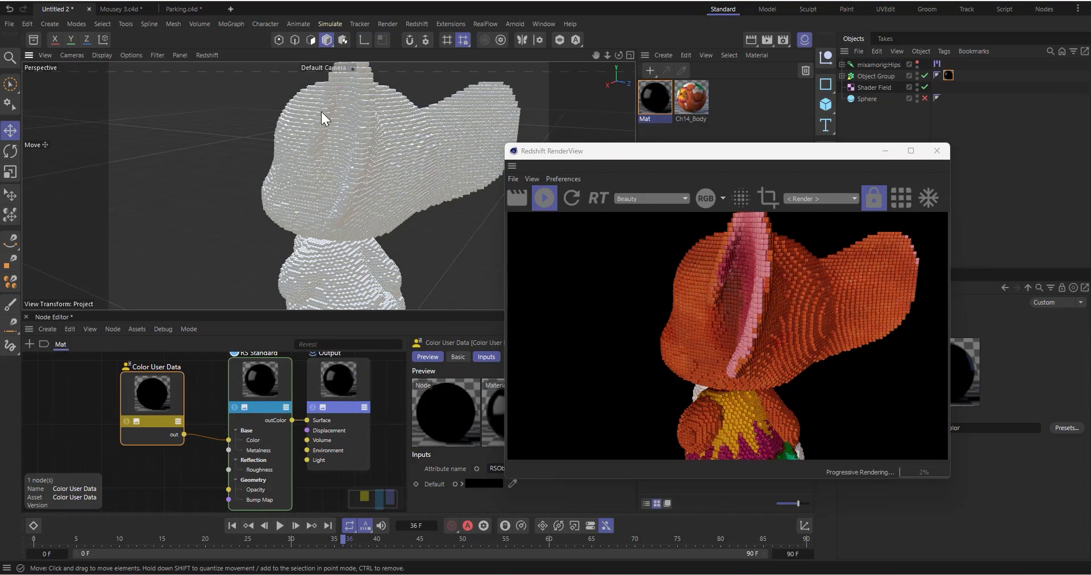
pyautogui.scroll(5, 334, 155)
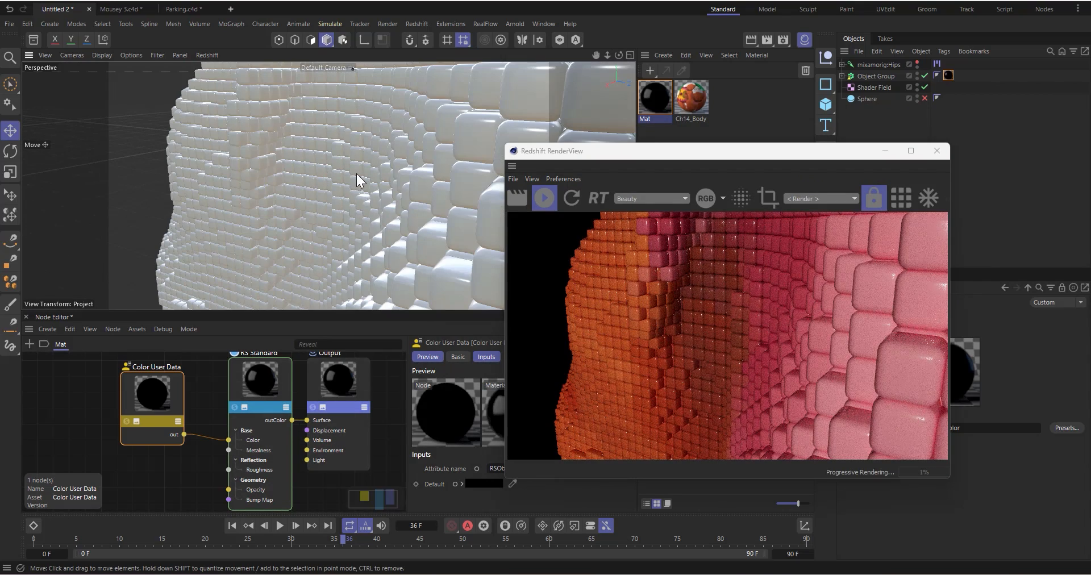
pyautogui.scroll(-8, 356, 178)
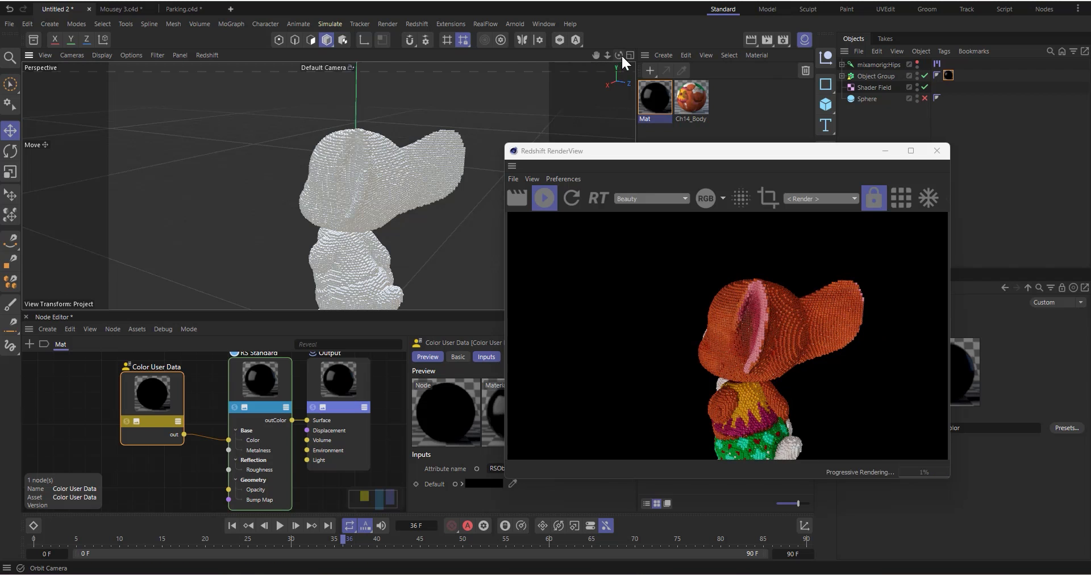
pyautogui.keyDown('alt'); pyautogui.moveTo(350, 178); pyautogui.dragTo(435, 178); pyautogui.keyUp('alt')
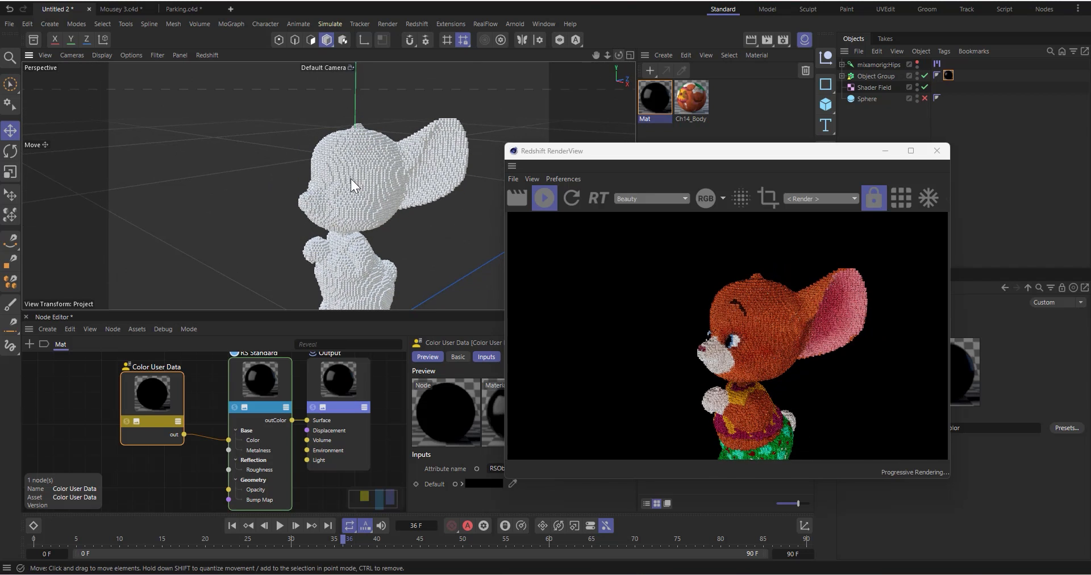
pyautogui.scroll(1, 346, 189)
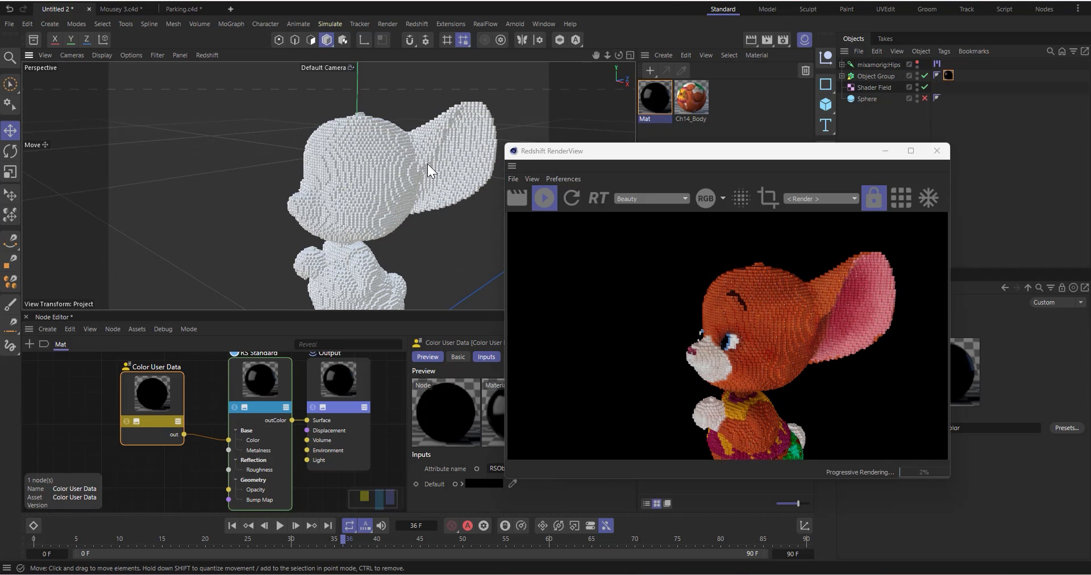
pyautogui.click(937, 151)
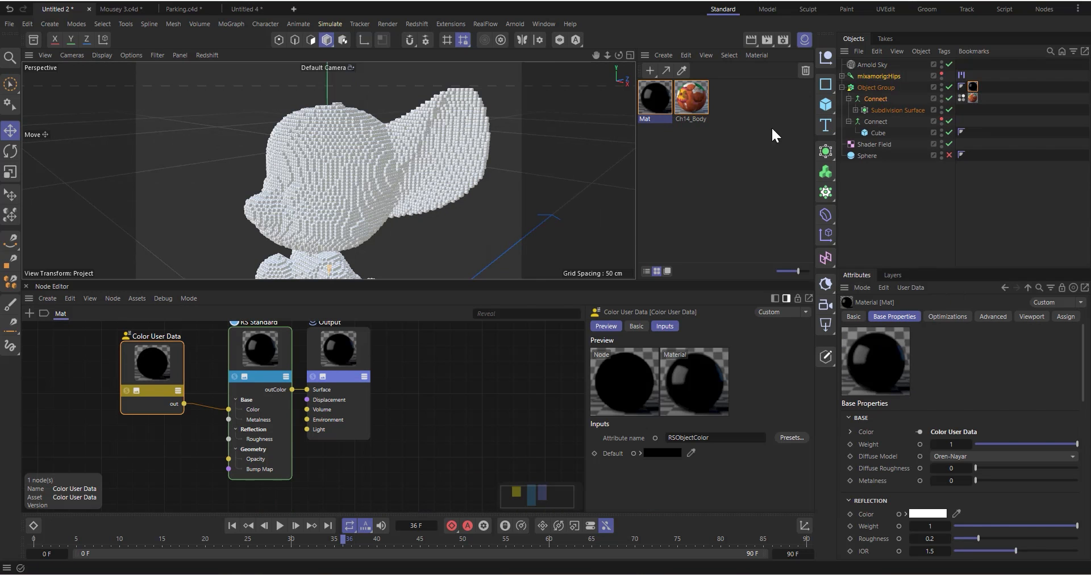
# Change the renderer to Arnold in the render settings and close them
pyautogui.click(784, 37)
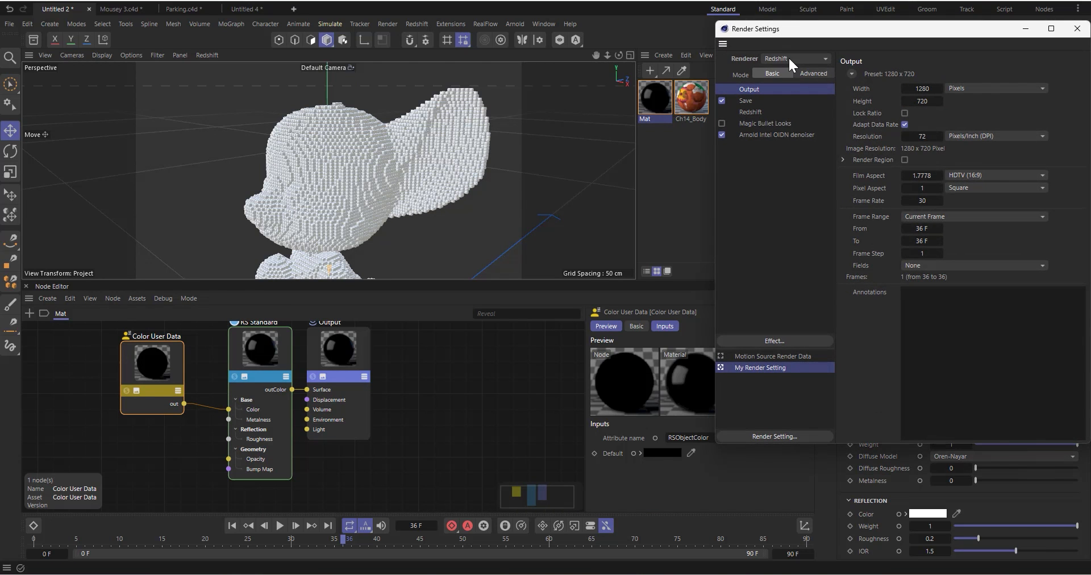
pyautogui.click(788, 58)
pyautogui.click(785, 121)
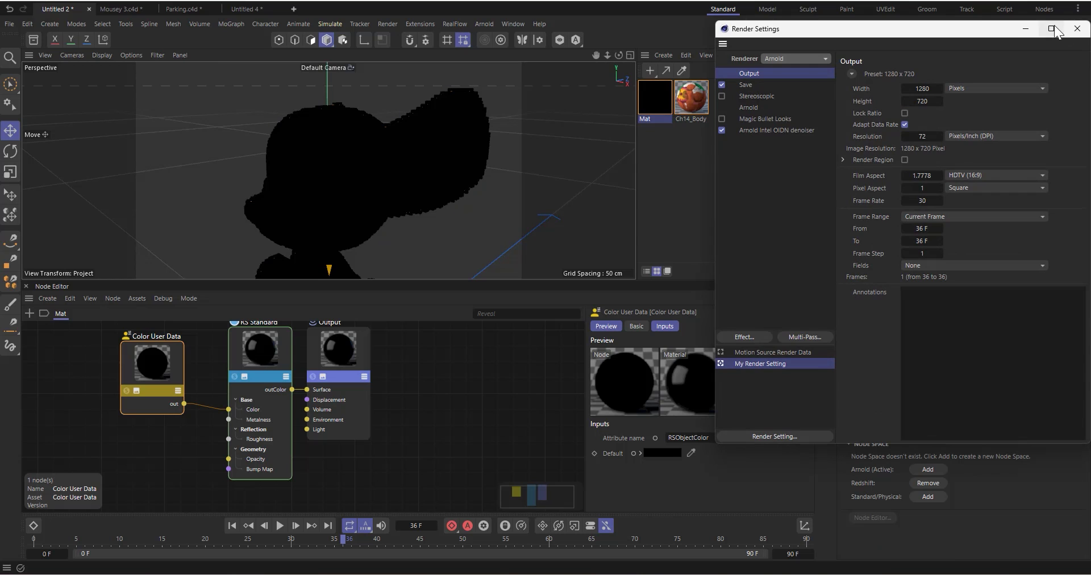
pyautogui.click(1076, 28)
# Create an Arnold standard_surface material and assign it to the Object Group in place of the Redshift material
pyautogui.click(664, 54)
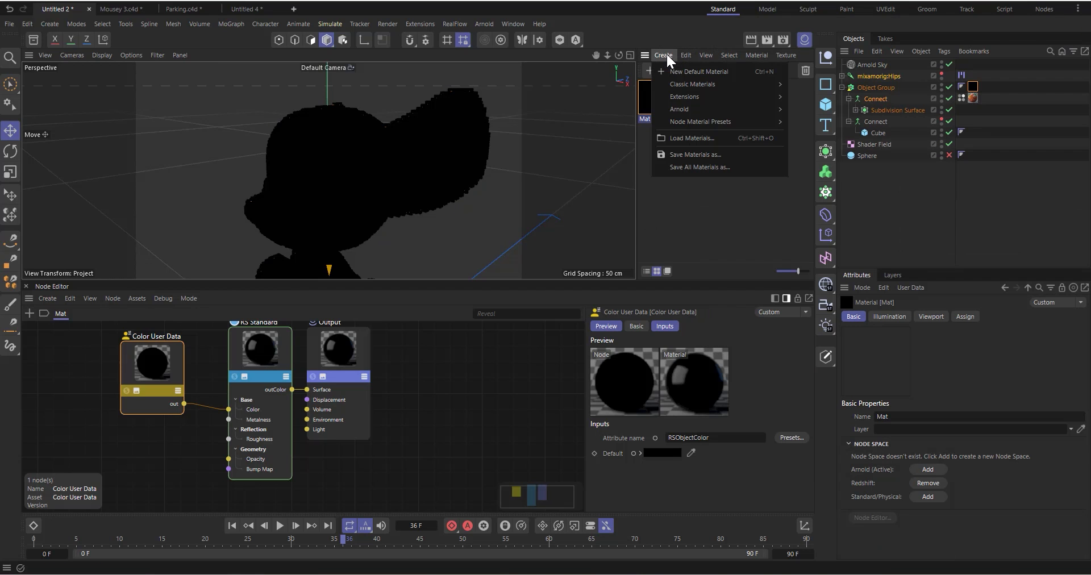
pyautogui.moveTo(683, 110)
pyautogui.moveTo(805, 122)
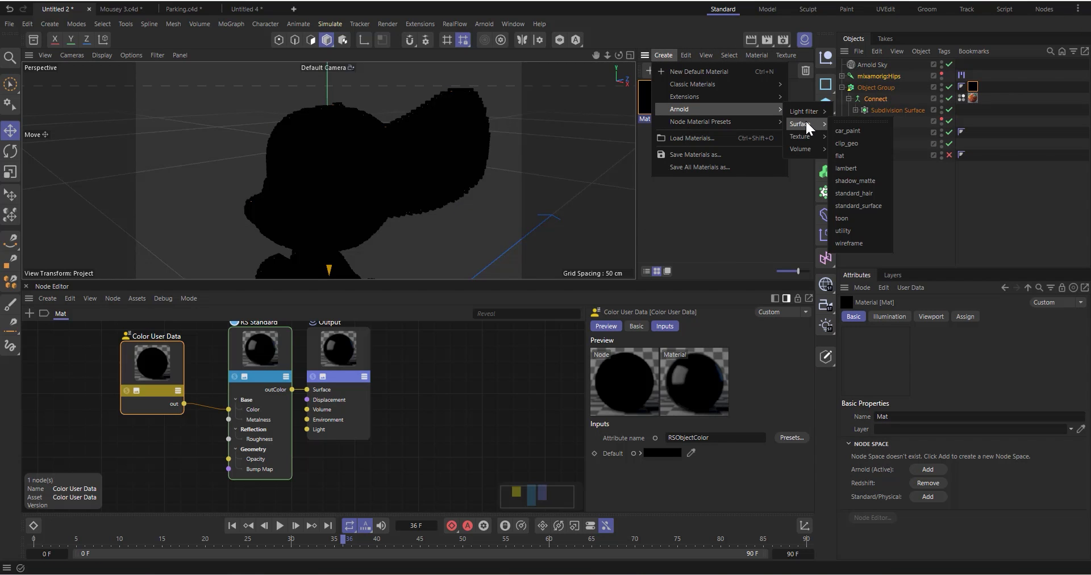
pyautogui.click(866, 203)
pyautogui.click(714, 184)
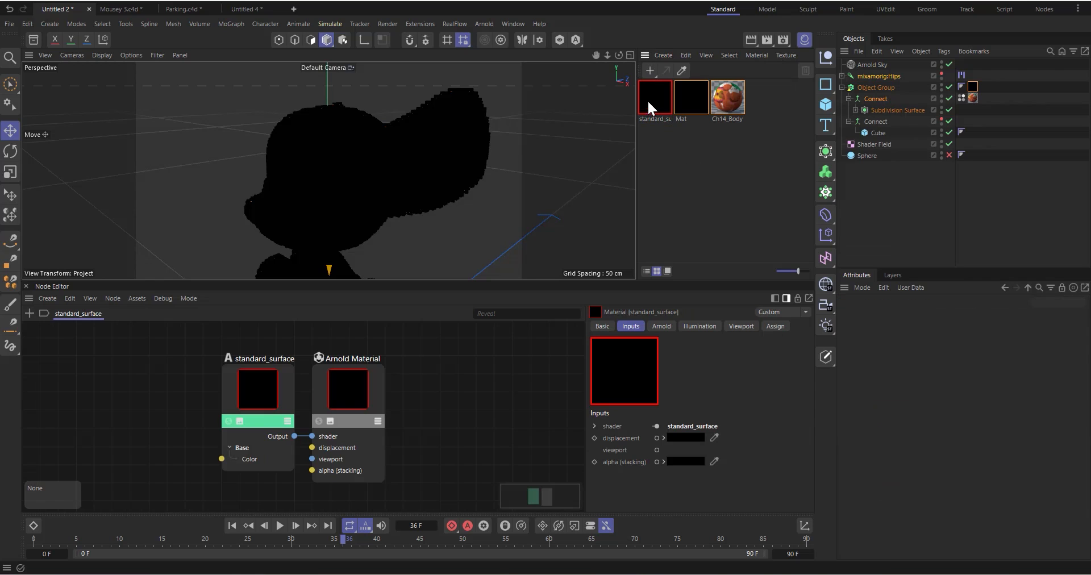
pyautogui.moveTo(665, 106); pyautogui.dragTo(960, 88)
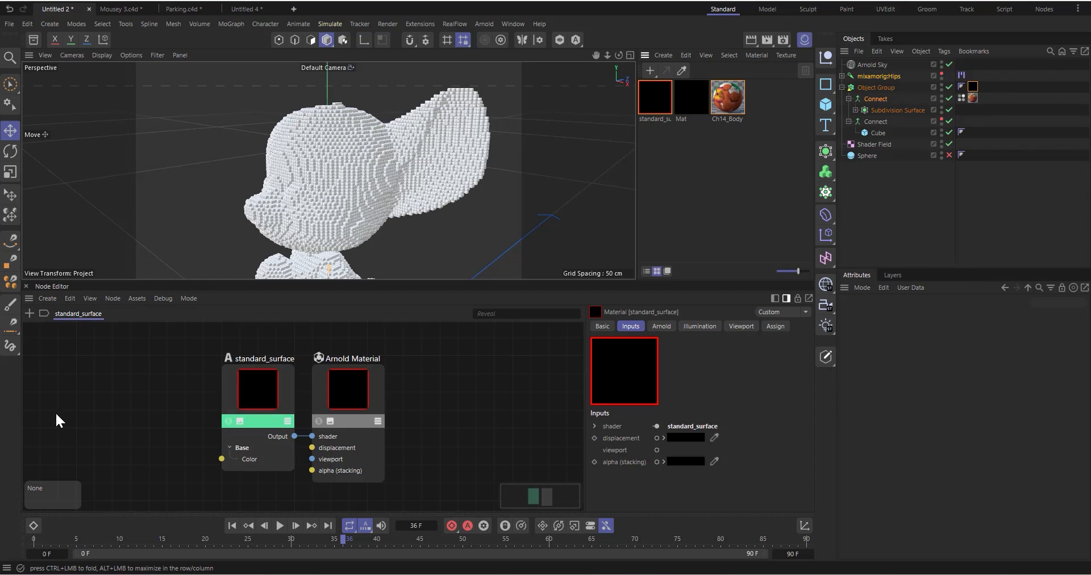
# Search the node assets for "user" and add a user_data_rgb node beside the standard_surface node
pyautogui.doubleClick(142, 411)
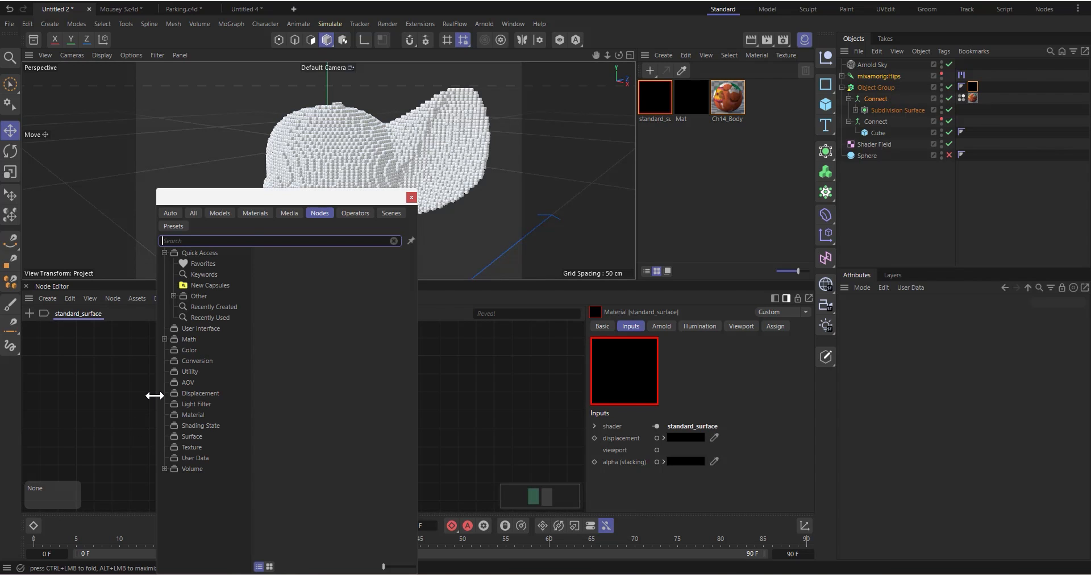
pyautogui.write('user')
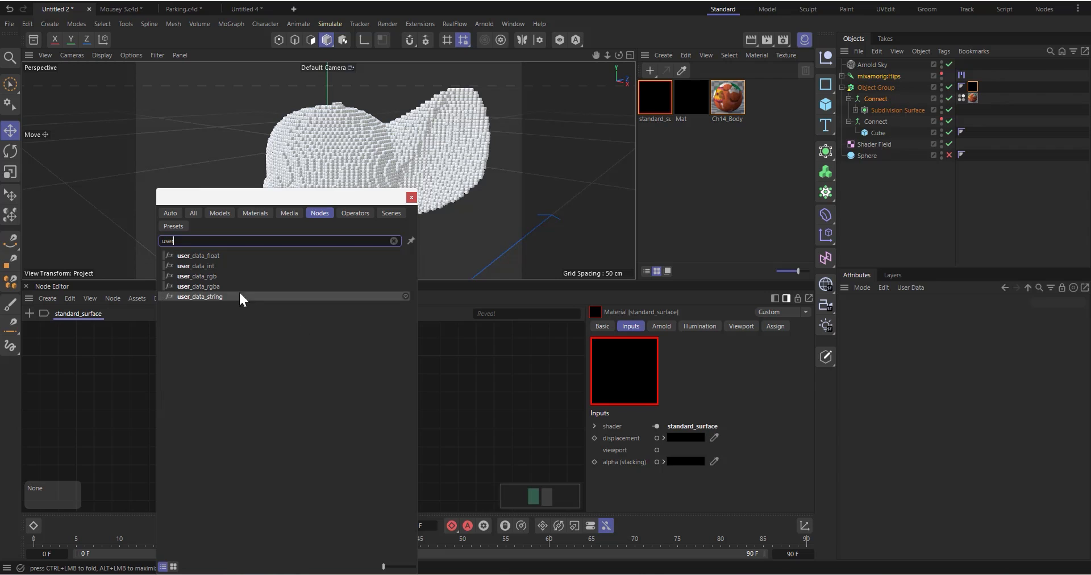
pyautogui.click(205, 277)
pyautogui.moveTo(205, 277); pyautogui.dragTo(78, 408)
pyautogui.moveTo(72, 371); pyautogui.dragTo(116, 376)
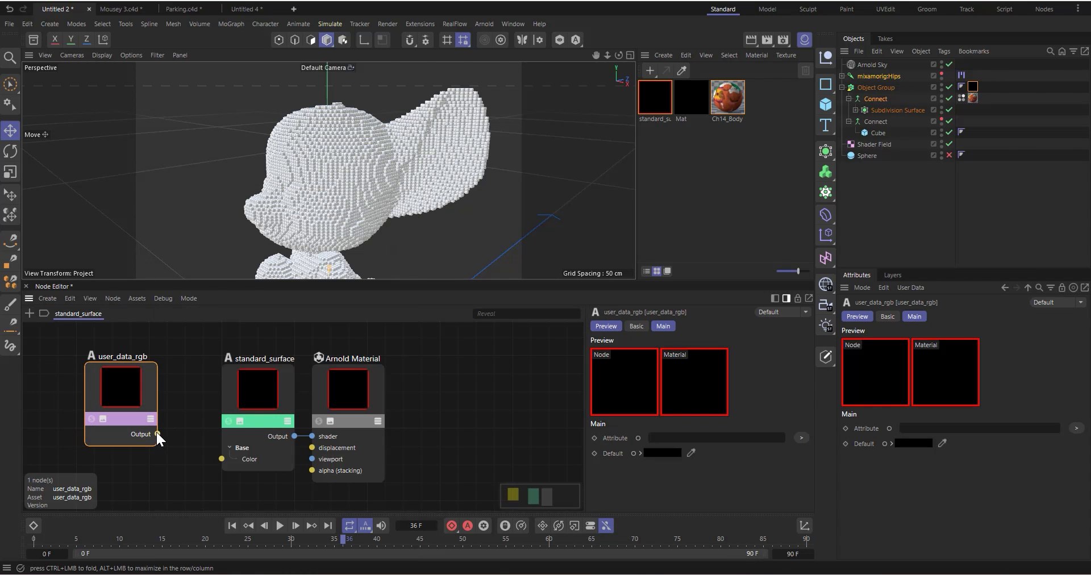
# Connect the user_data_rgb output to the standard_surface Color input and set its attribute to Display Color (MoGraph Shader)
pyautogui.moveTo(156, 433); pyautogui.dragTo(182, 439)
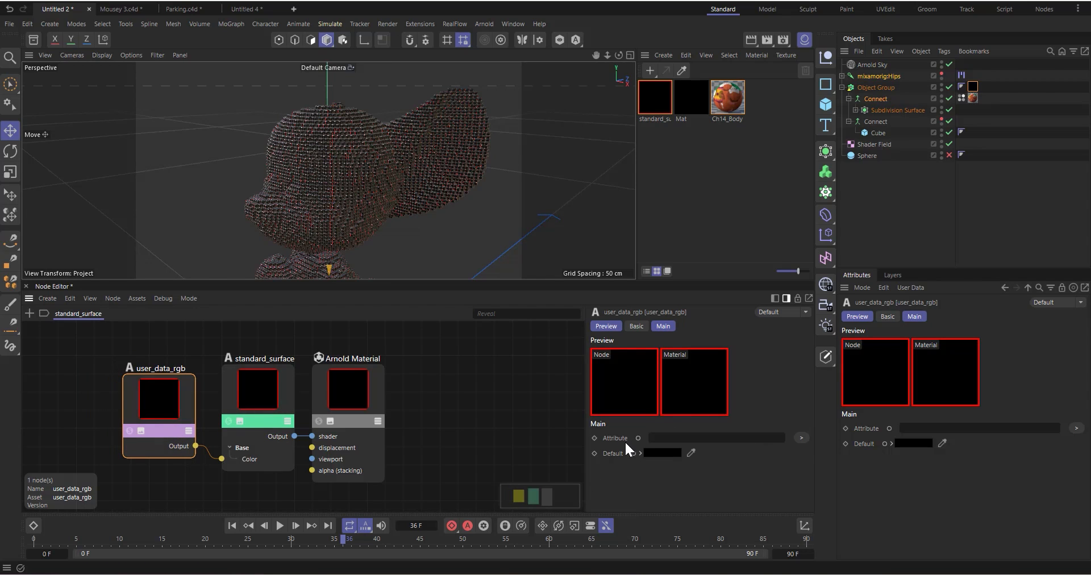
pyautogui.click(801, 438)
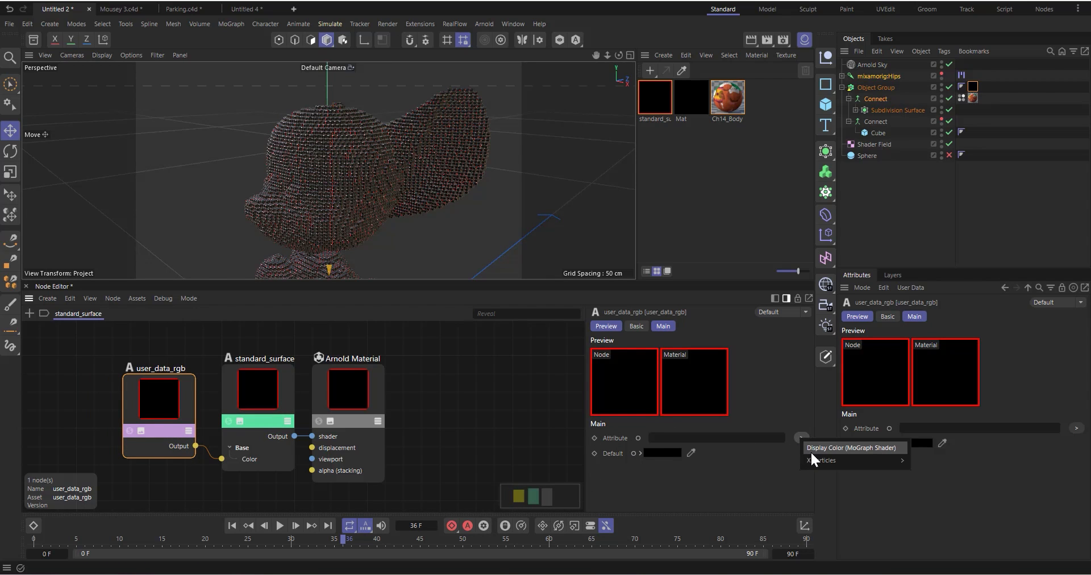
pyautogui.click(820, 448)
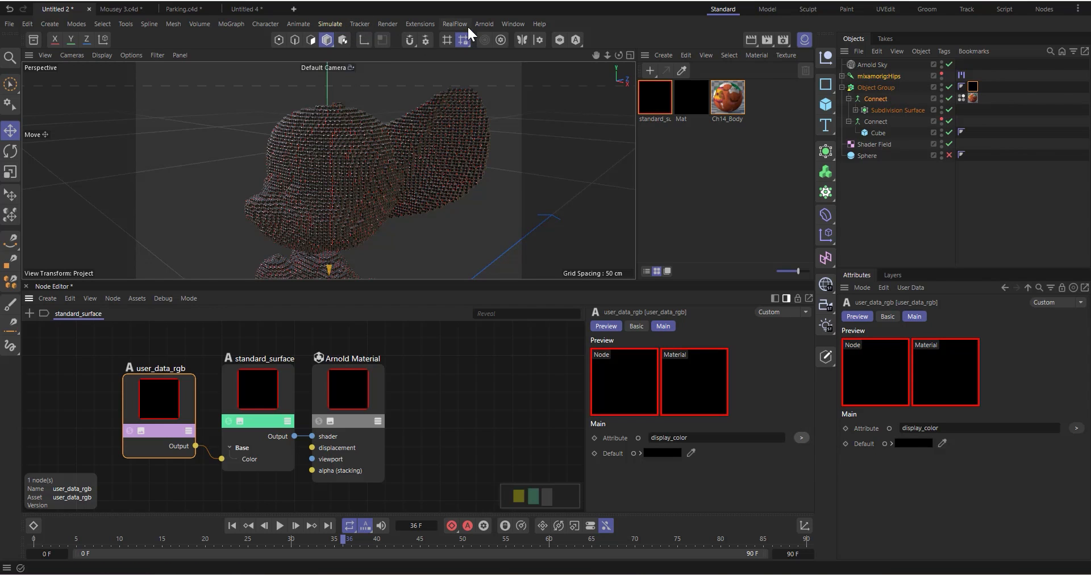
# Render the mouse in the Arnold IPR window, show the Arnold Sky's settings and place the window clear of the viewport
pyautogui.click(484, 23)
pyautogui.click(528, 157)
pyautogui.scroll(-2, 428, 179)
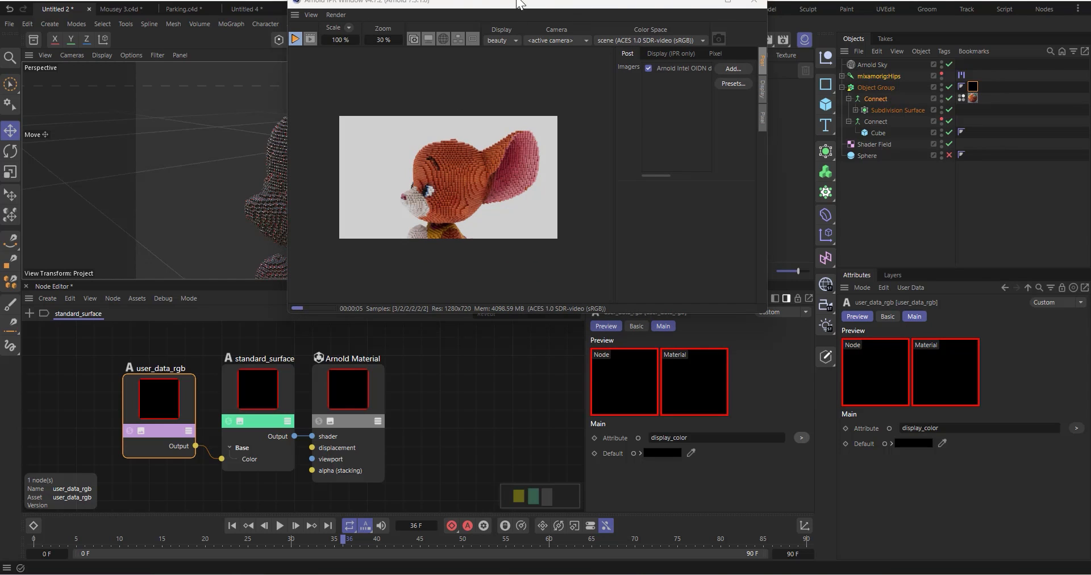
pyautogui.click(885, 65)
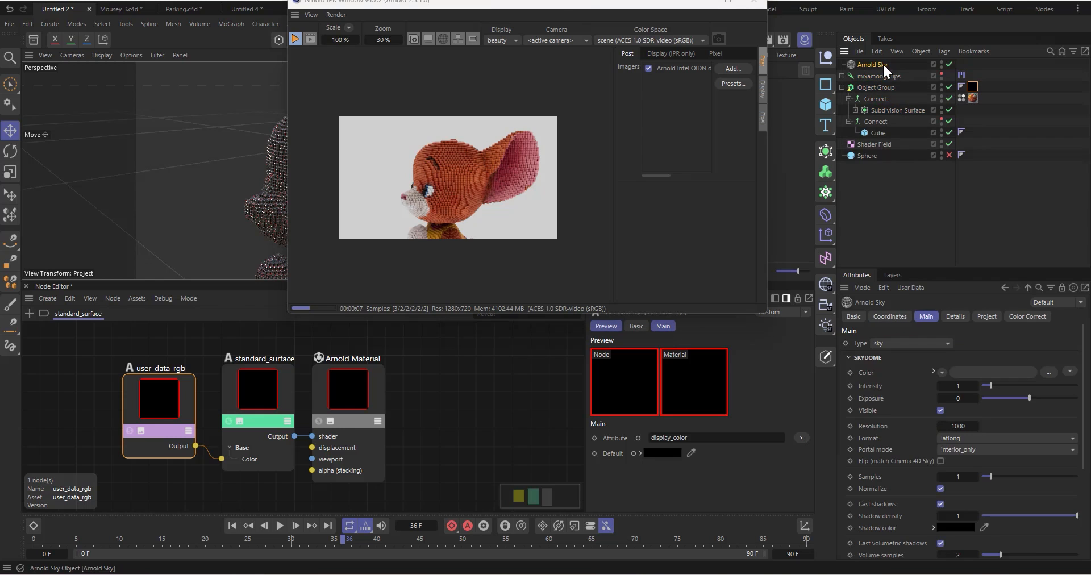
pyautogui.scroll(1, 452, 189)
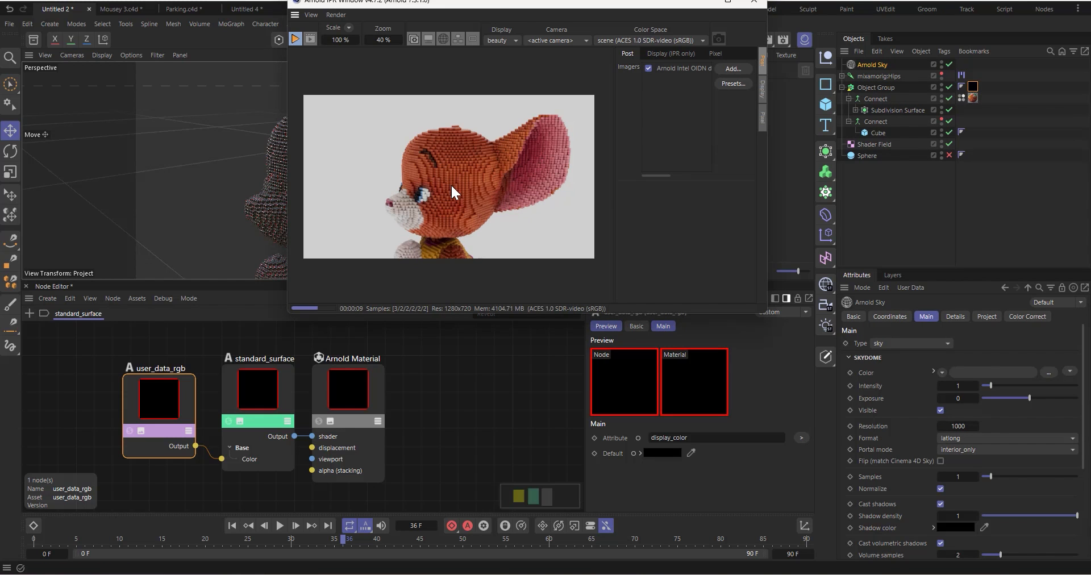
pyautogui.moveTo(587, 19); pyautogui.dragTo(745, 222)
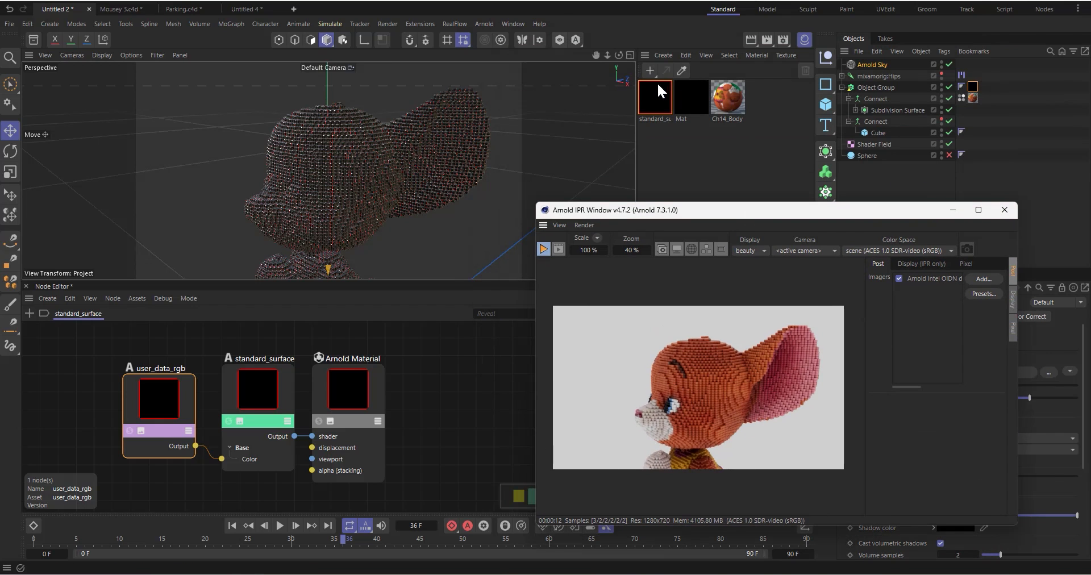
# Examine the voxels around the mouse's eye and the whole head in the Arnold render, and close the IPR window
pyautogui.moveTo(618, 55); pyautogui.dragTo(523, 62)
pyautogui.scroll(10, 318, 169)
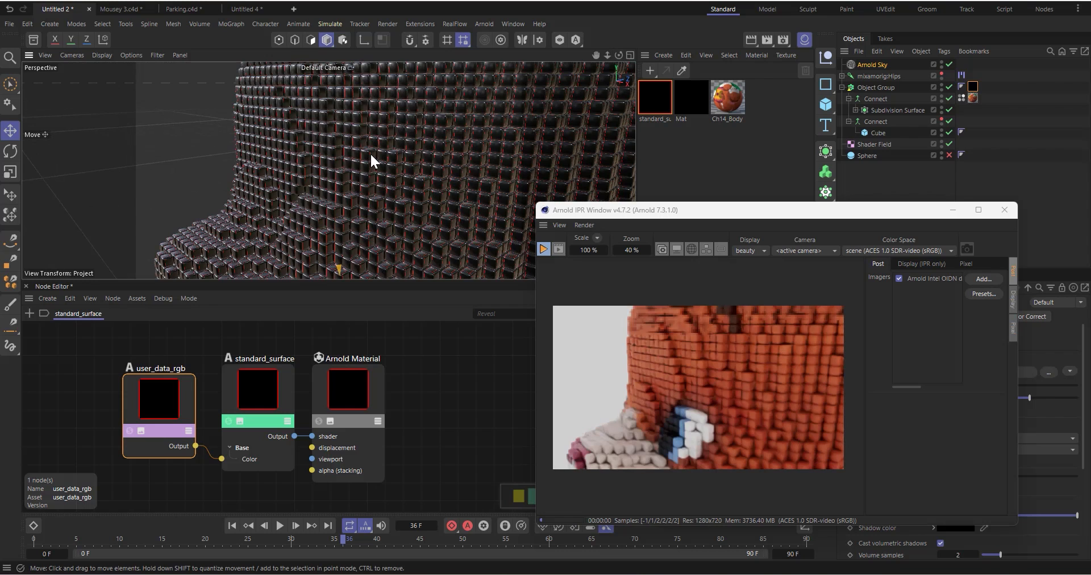
pyautogui.scroll(-10, 363, 164)
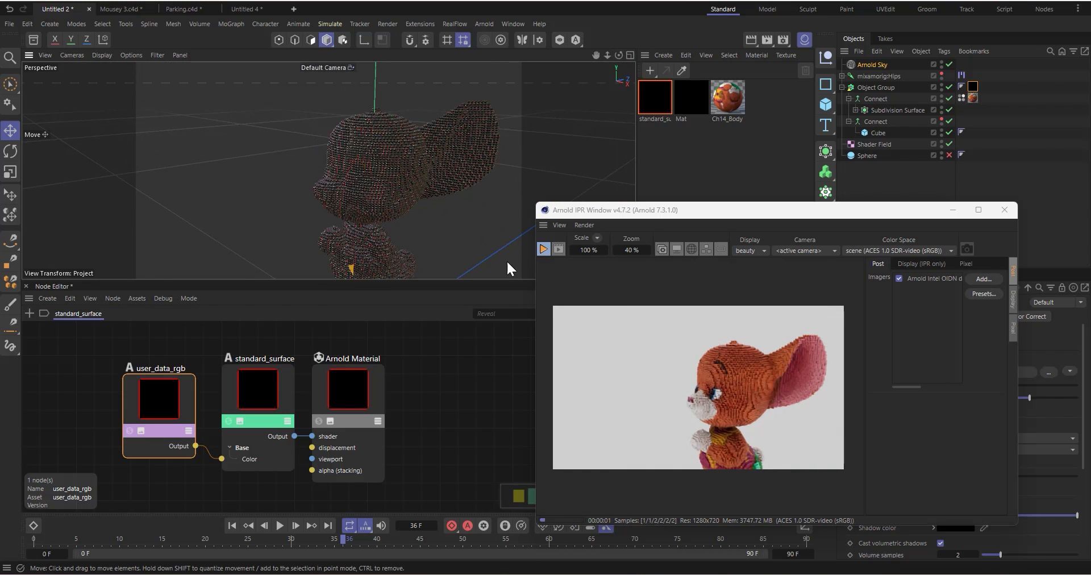
pyautogui.click(1003, 209)
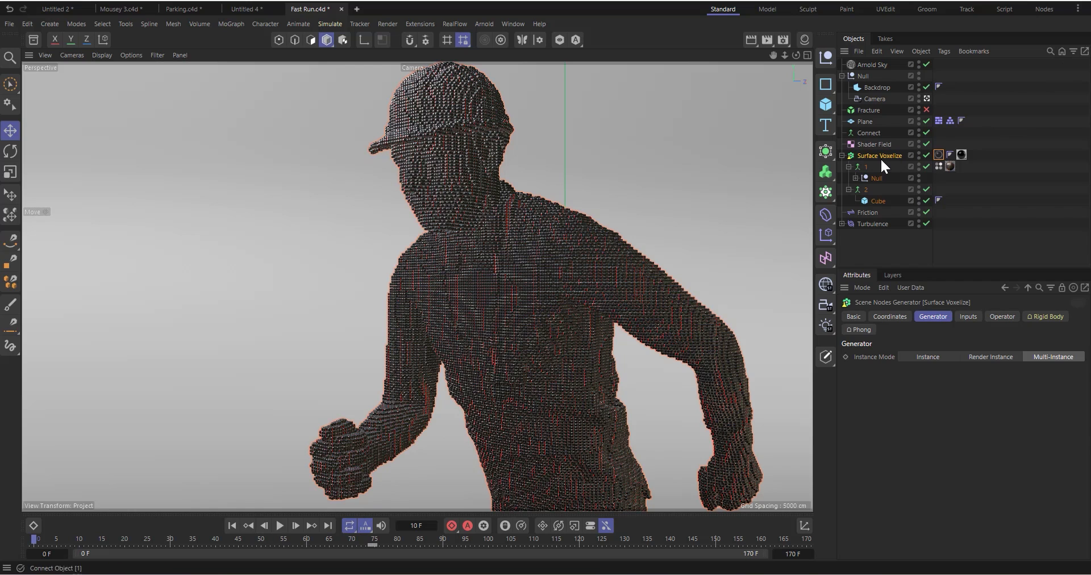
# Open the node graph of Surface Voxelize in the Fast Run scene and examine how its voxel and color nodes are connected
pyautogui.doubleClick(850, 155)
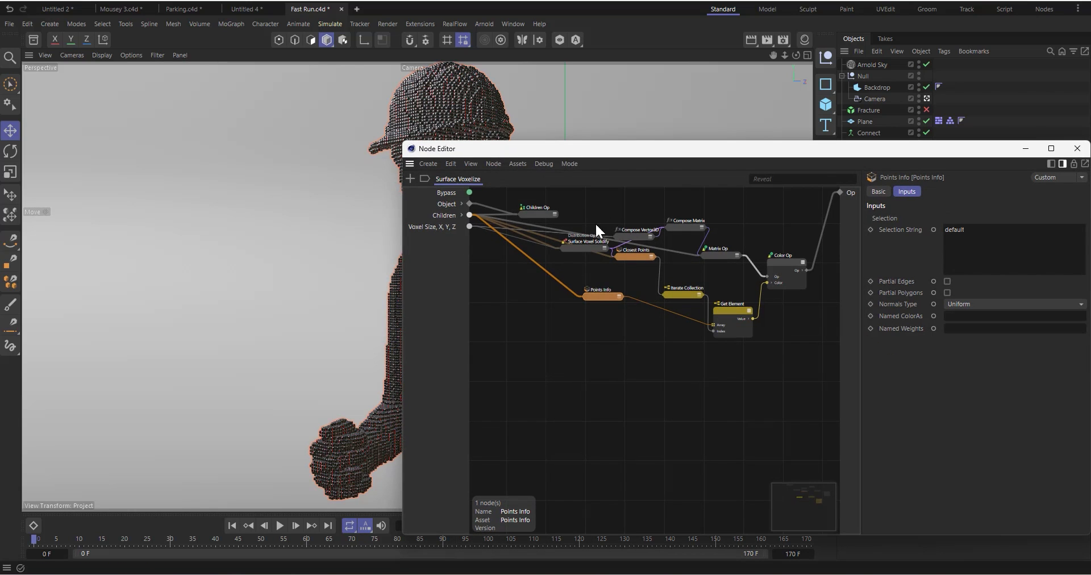
pyautogui.scroll(5, 553, 216)
pyautogui.scroll(-2, 605, 302)
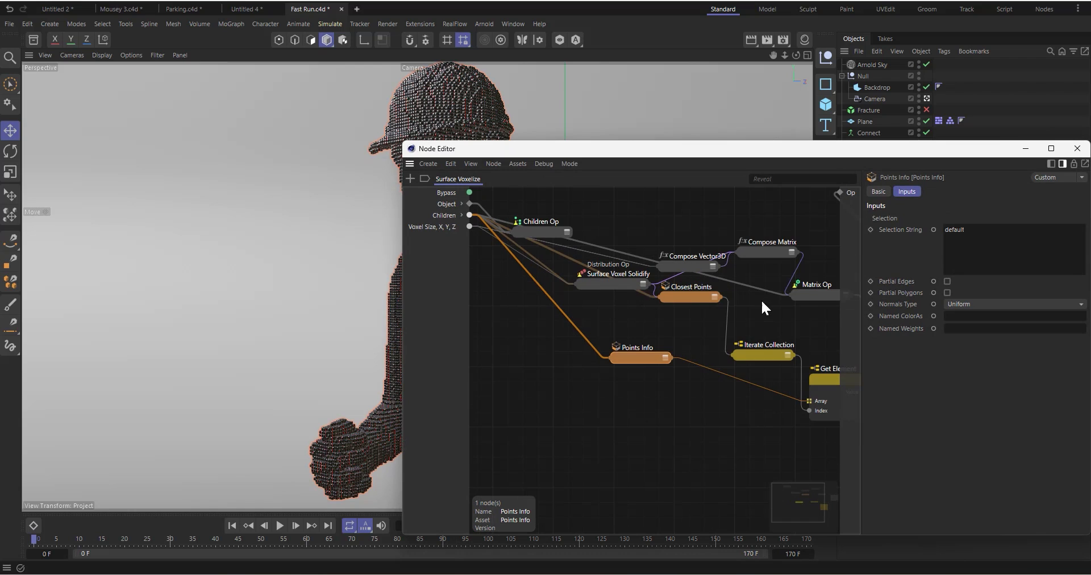
pyautogui.scroll(-2, 611, 292)
pyautogui.scroll(3, 618, 297)
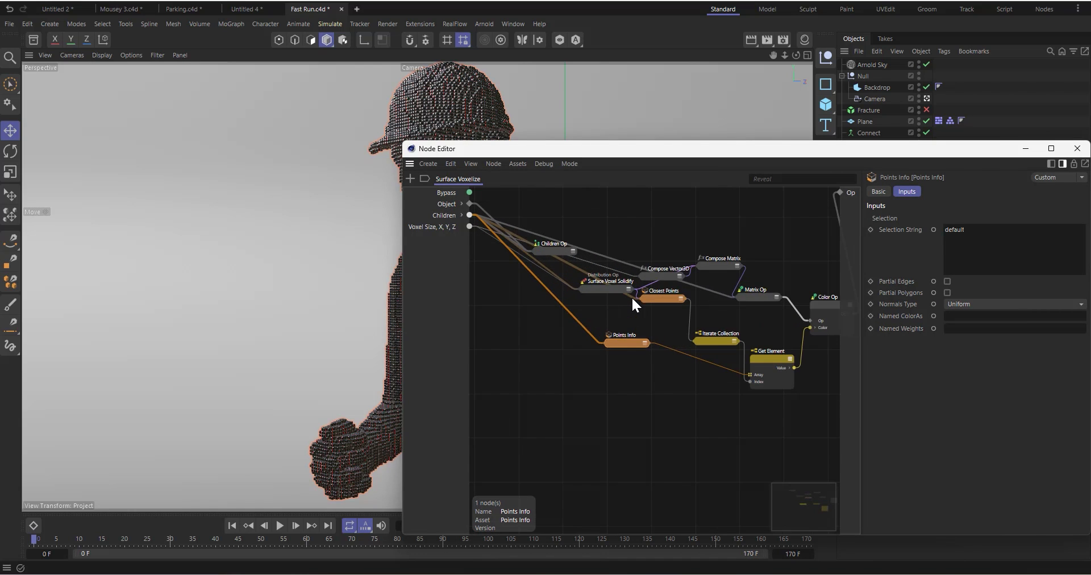
pyautogui.scroll(-3, 609, 288)
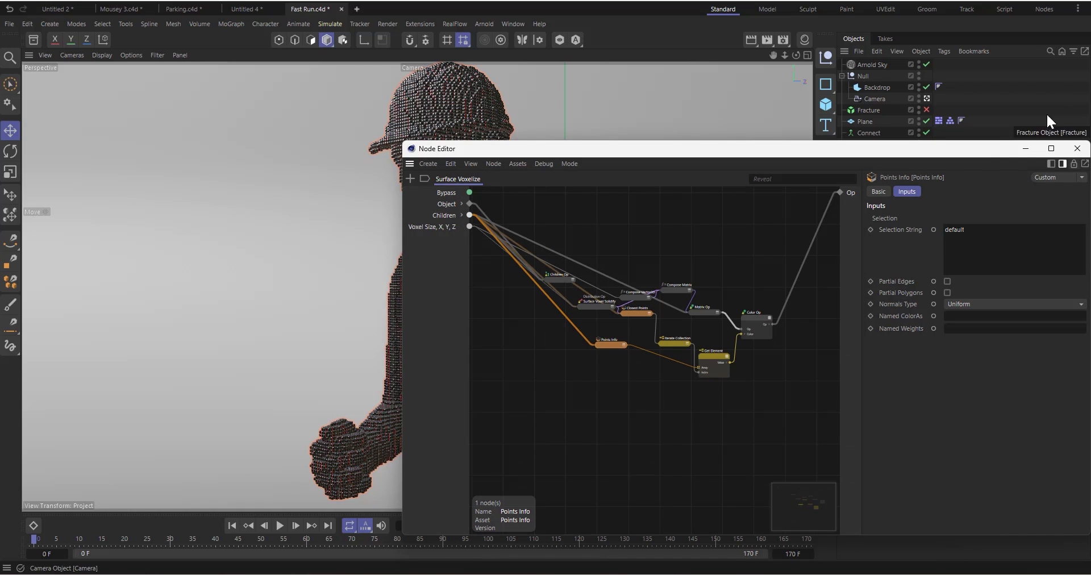
# Close the node graph, inspect the Rigid Body tag's Dynamics settings on Surface Voxelize, and play the voxel animation to frame 6
pyautogui.click(1077, 149)
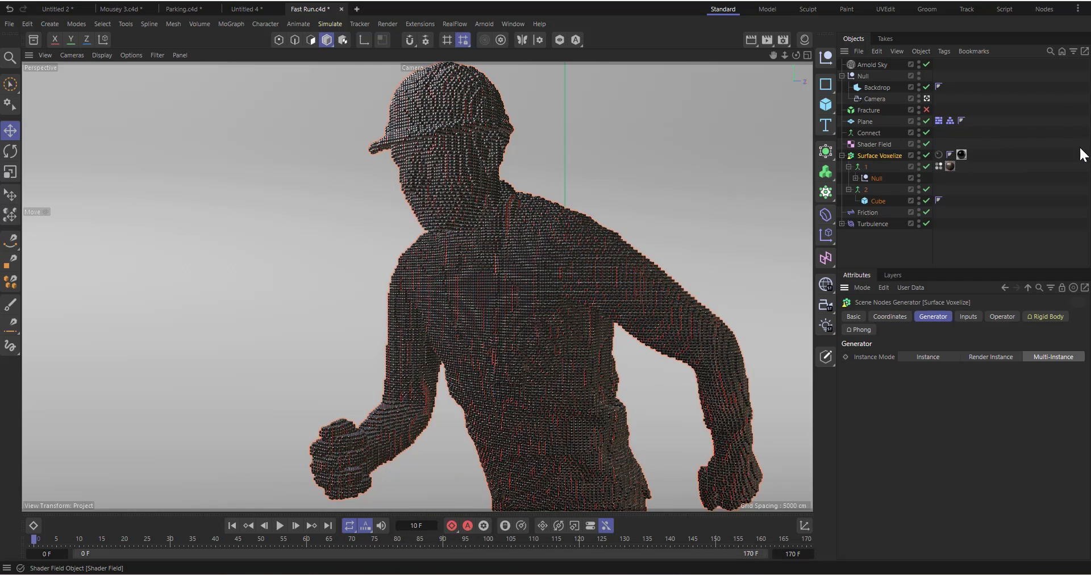
pyautogui.click(937, 154)
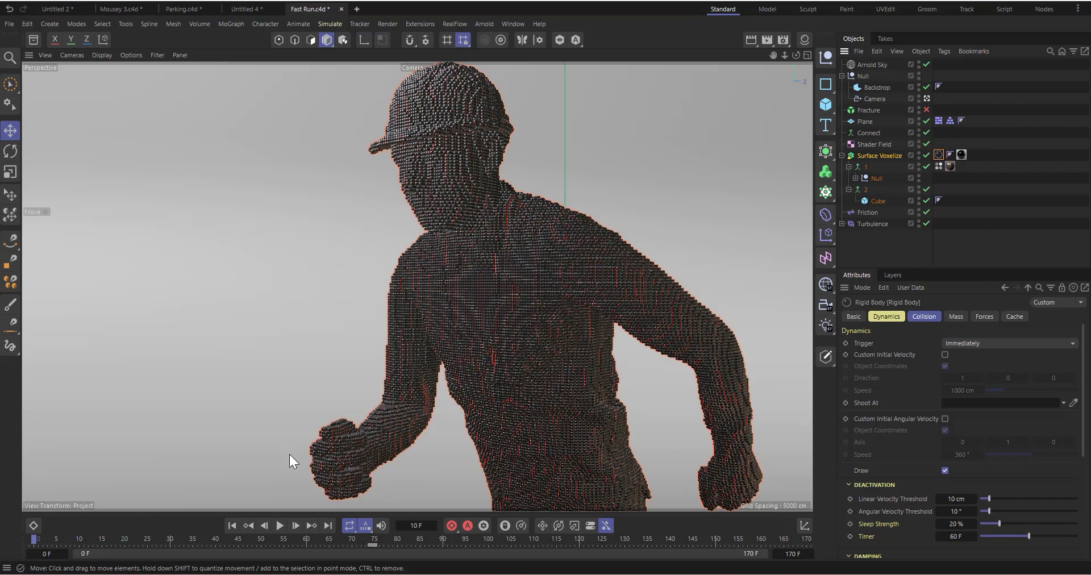
pyautogui.click(876, 154)
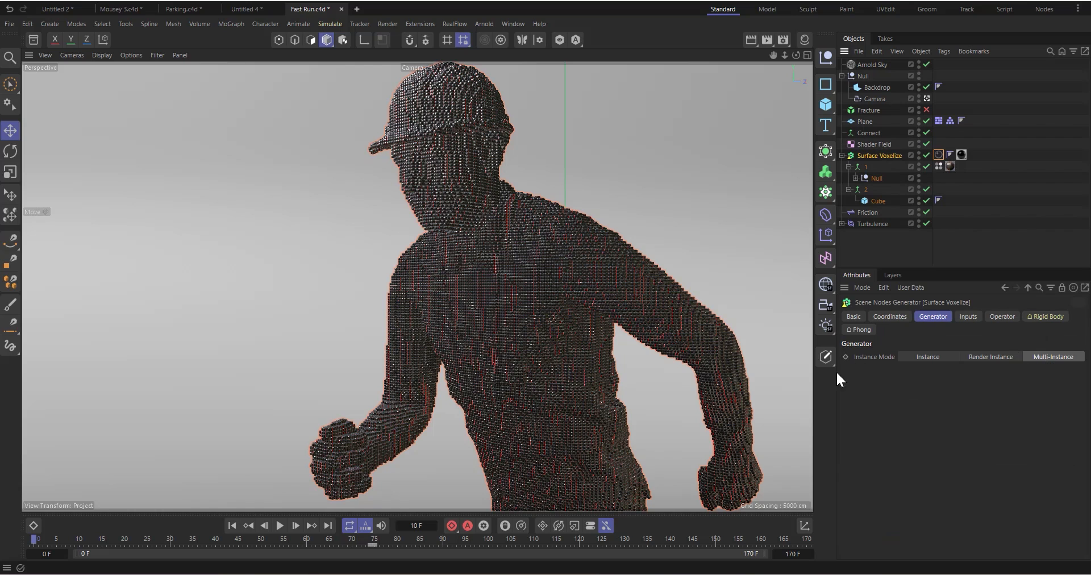
pyautogui.click(280, 525)
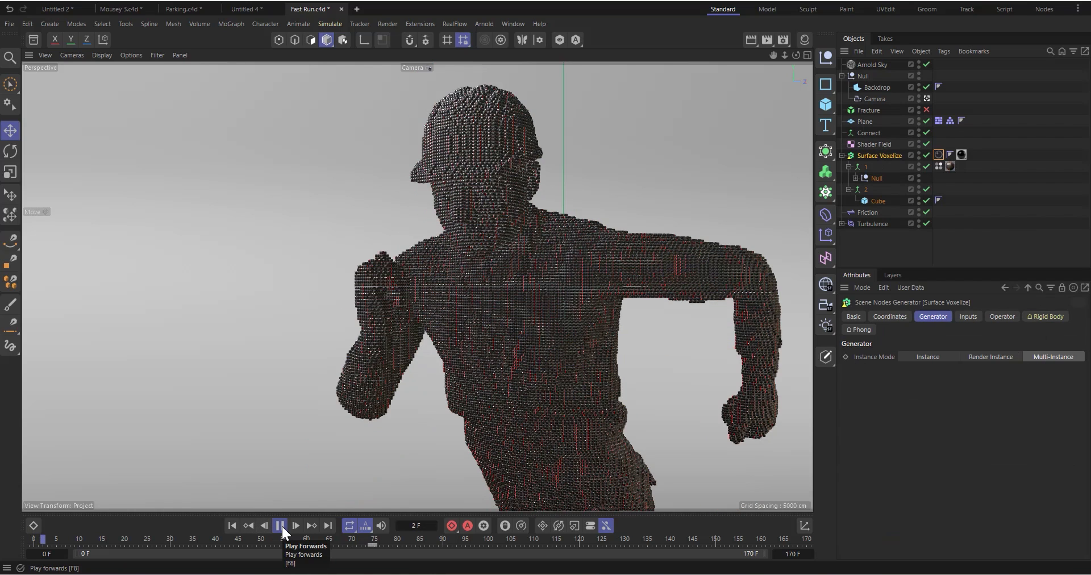
pyautogui.click(280, 526)
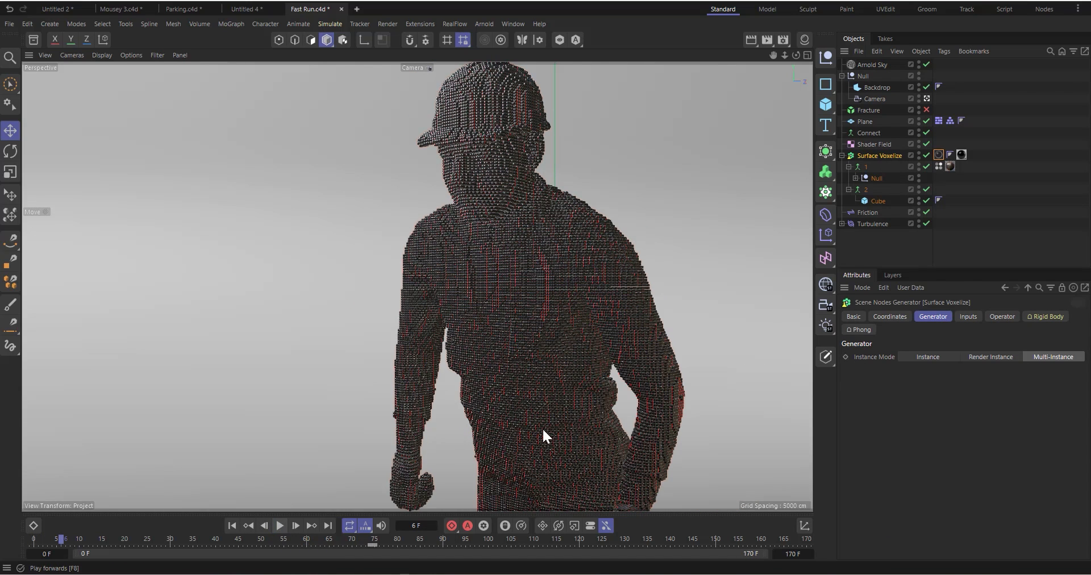
# Show the Rigid Body tag's basic properties and play the animation to frame 77 with Surface Voxelize disabled to watch the Enable keyframe
pyautogui.click(938, 155)
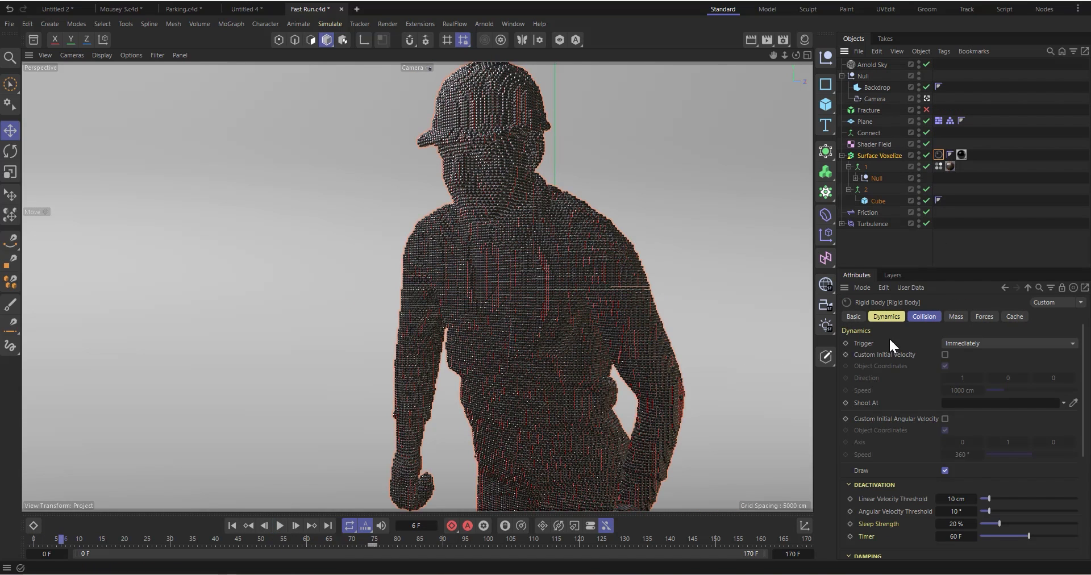
pyautogui.click(853, 316)
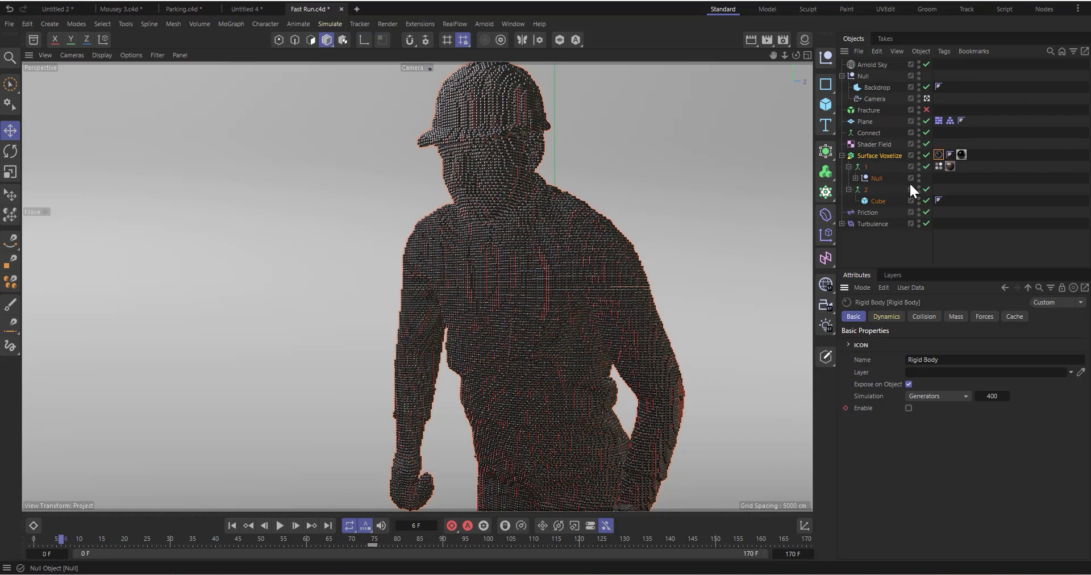
pyautogui.click(925, 154)
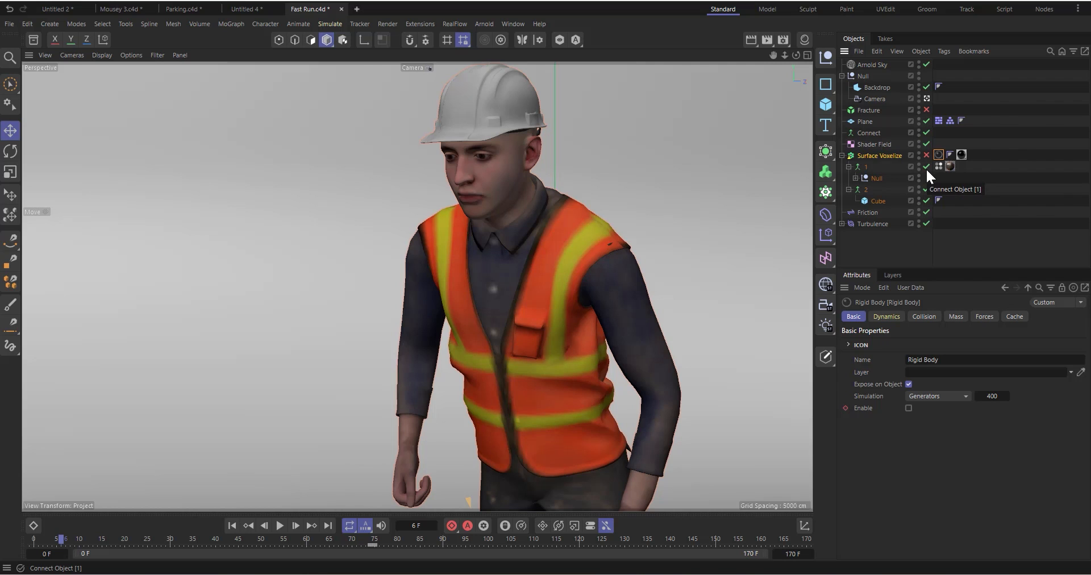
pyautogui.click(279, 524)
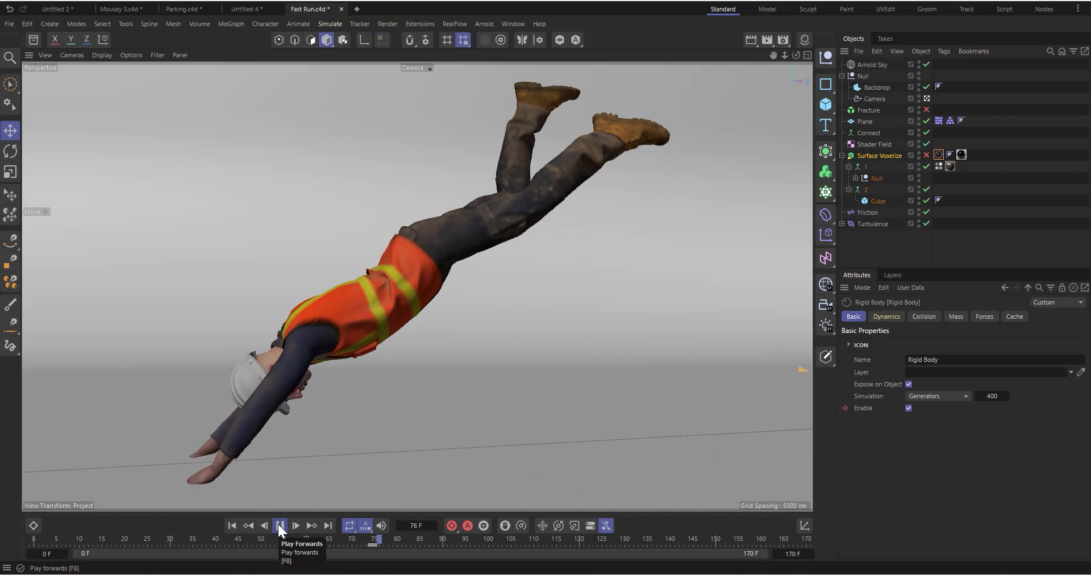
pyautogui.click(380, 538)
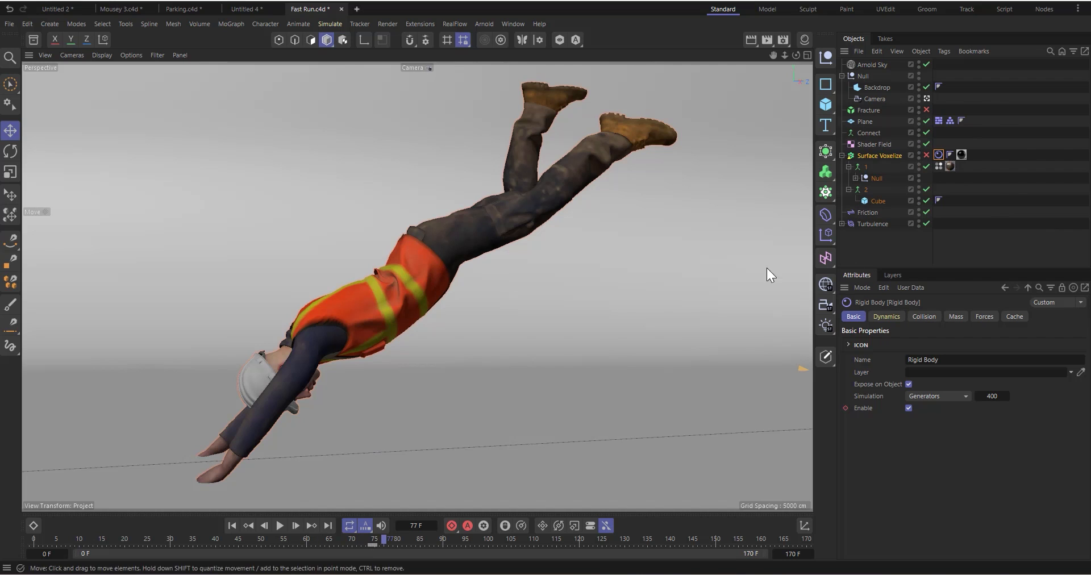
# Re-enable Surface Voxelize at the first frame and play the rigid body simulation to frame 93
pyautogui.click(235, 525)
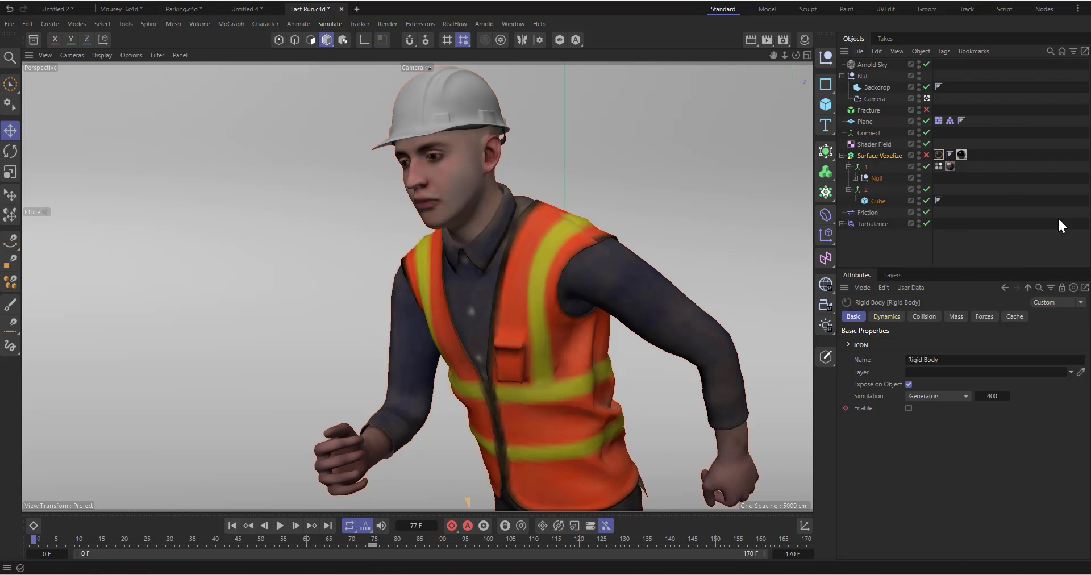
pyautogui.click(926, 155)
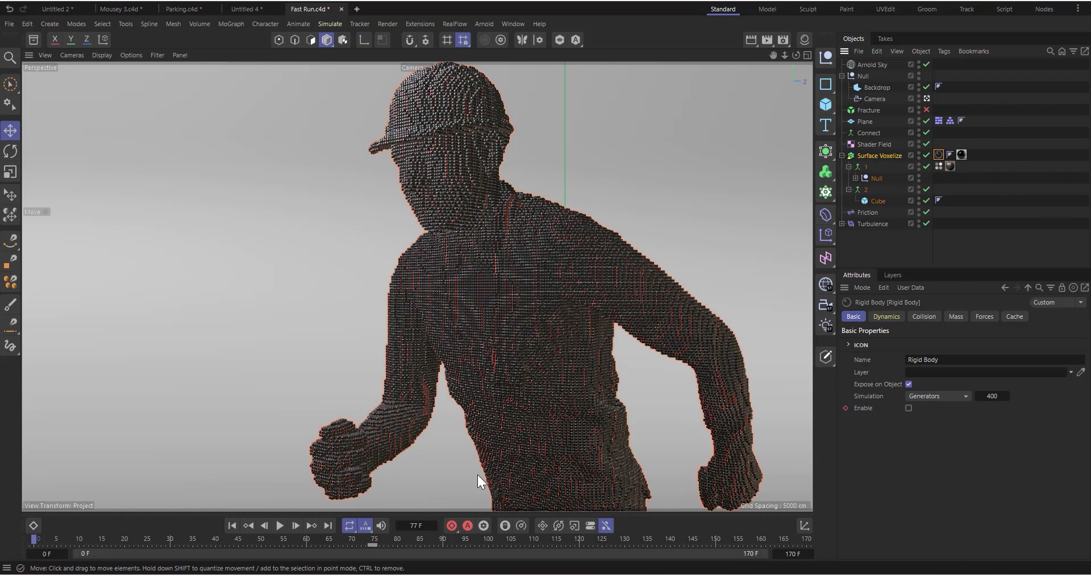
pyautogui.click(285, 523)
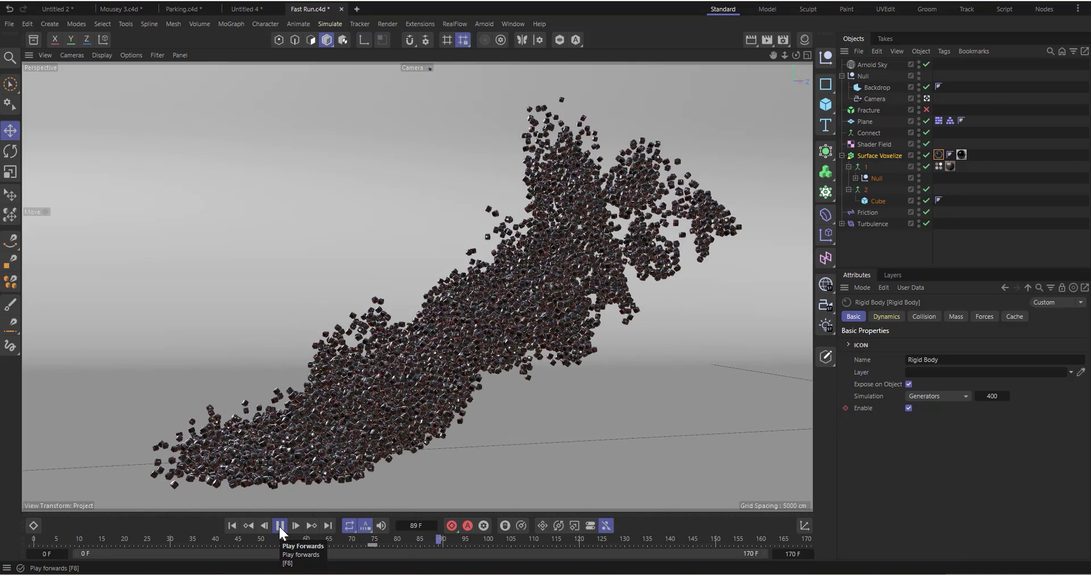
pyautogui.click(280, 526)
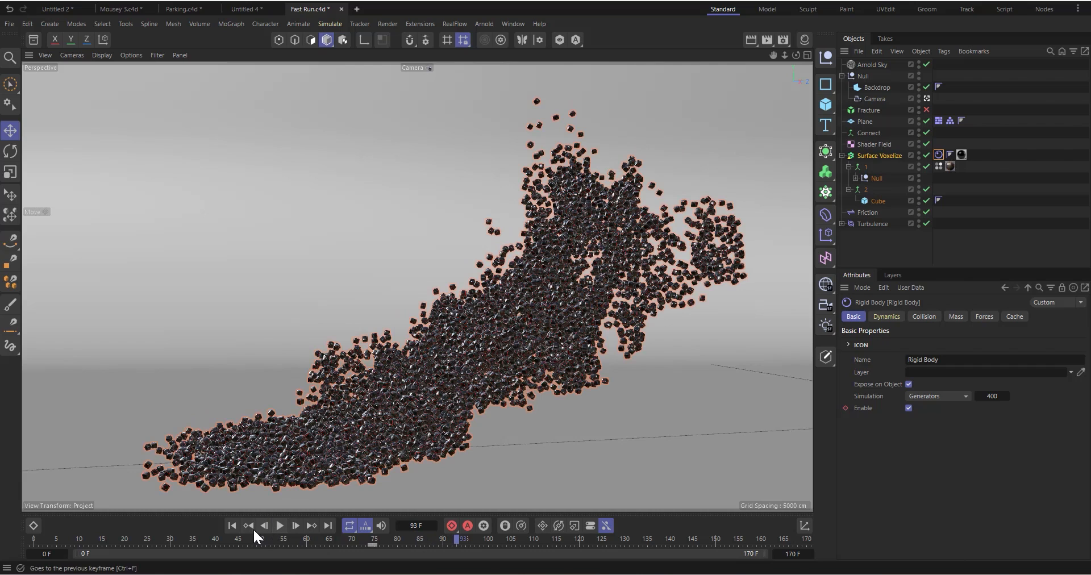
# Show Surface Voxelize's Voxel Size input and replay the animation from the start to frame 71 to examine its keyframed change
pyautogui.click(878, 155)
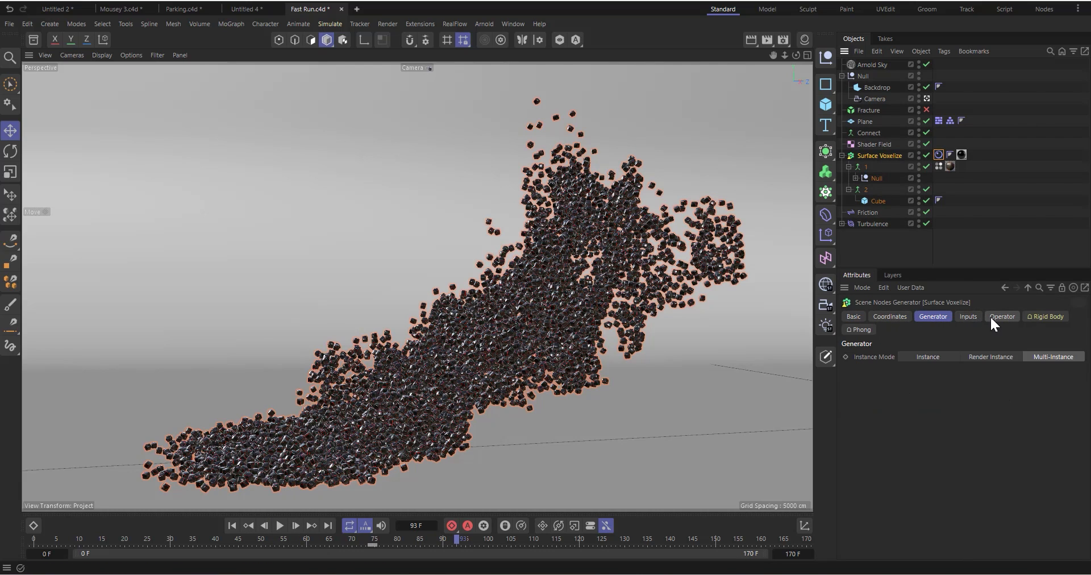
pyautogui.click(967, 316)
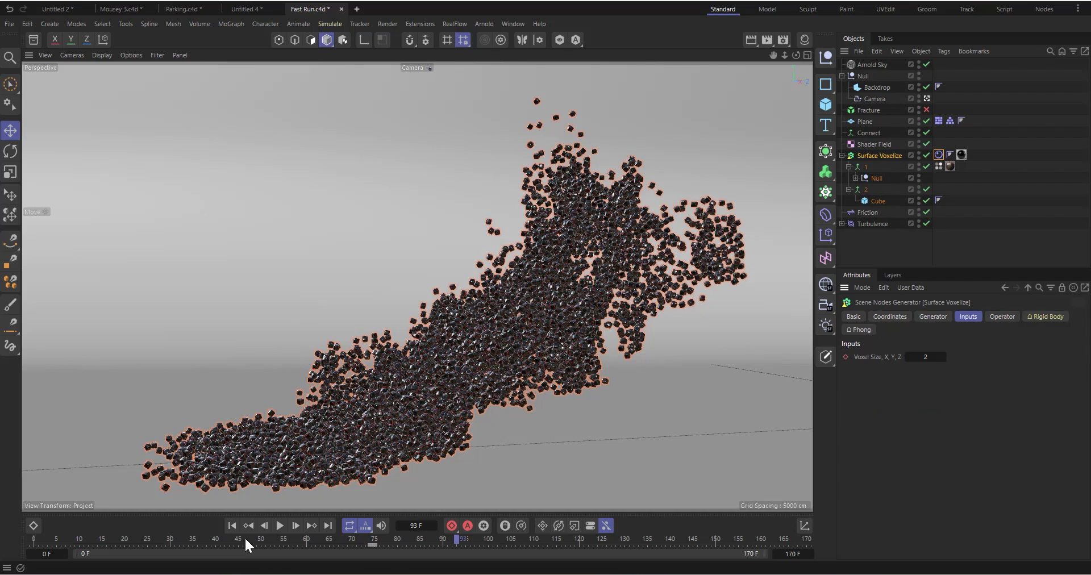
pyautogui.click(232, 526)
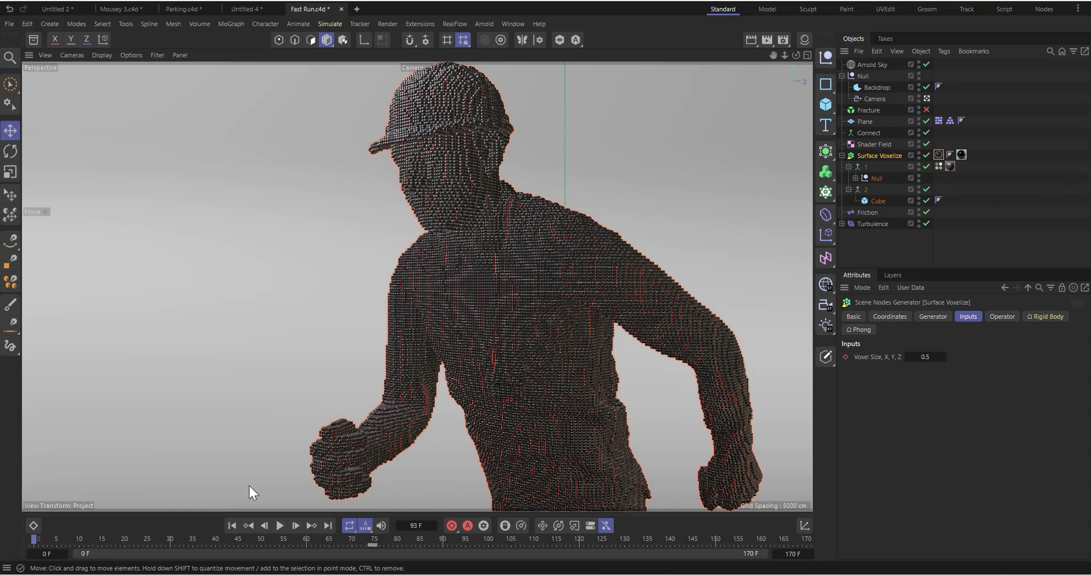
pyautogui.click(280, 526)
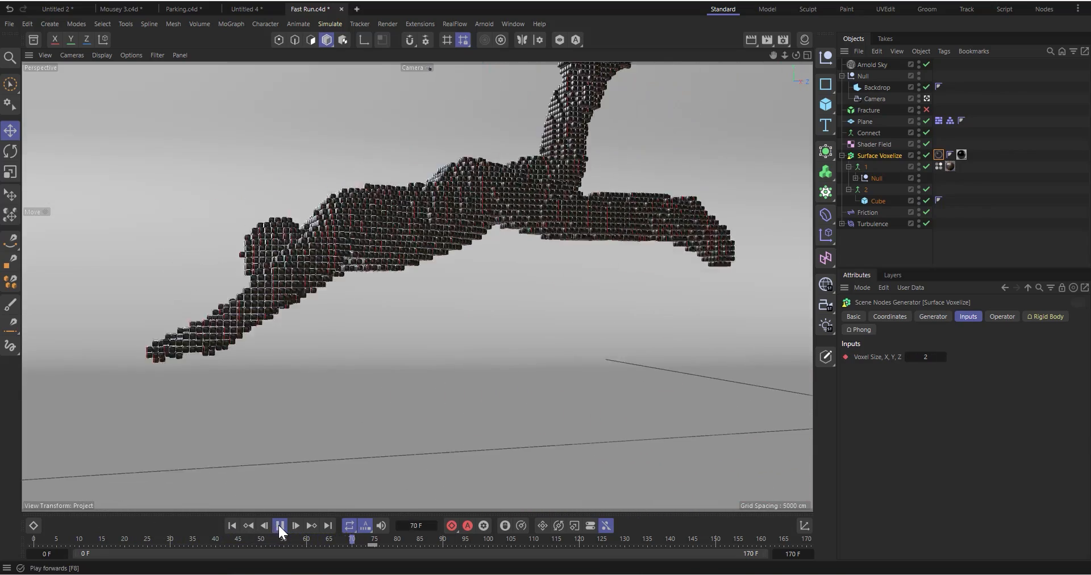
pyautogui.click(280, 525)
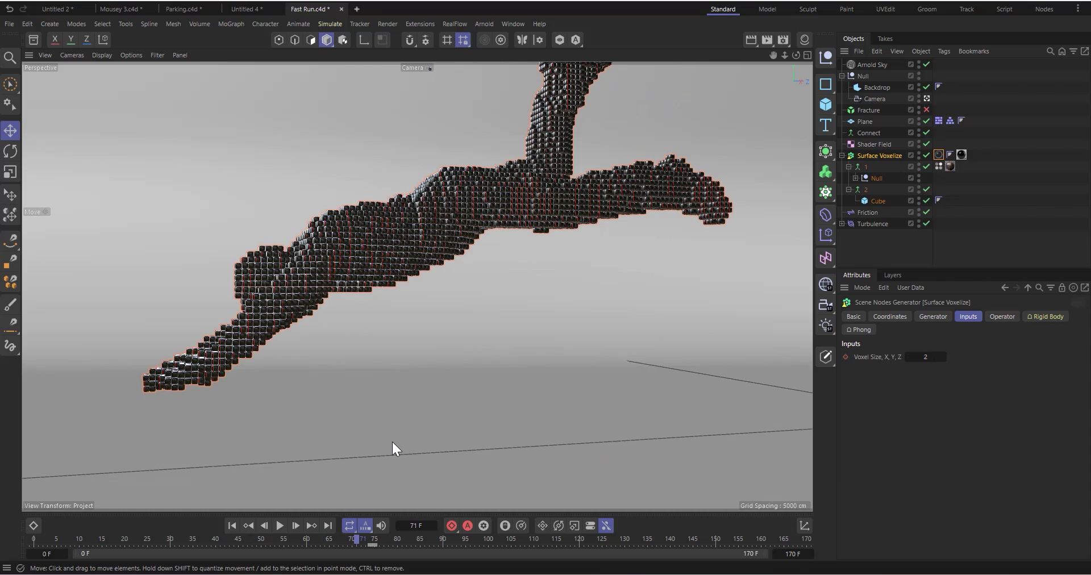